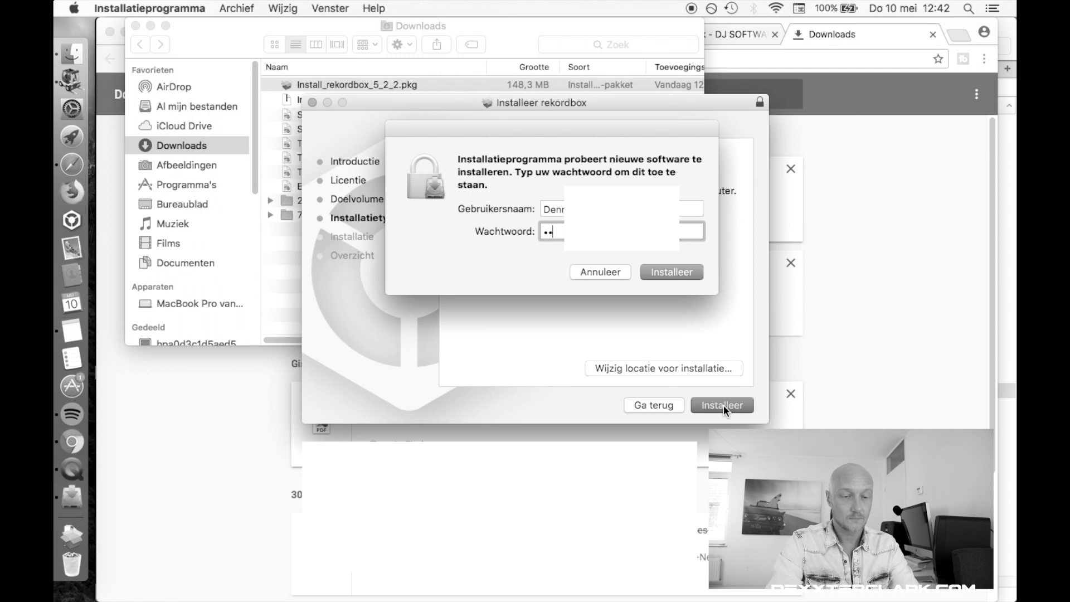
# Authorize the rekordbox installation with the account password, and switch to the rekordbox app through Launchpad
pyautogui.press('Return')
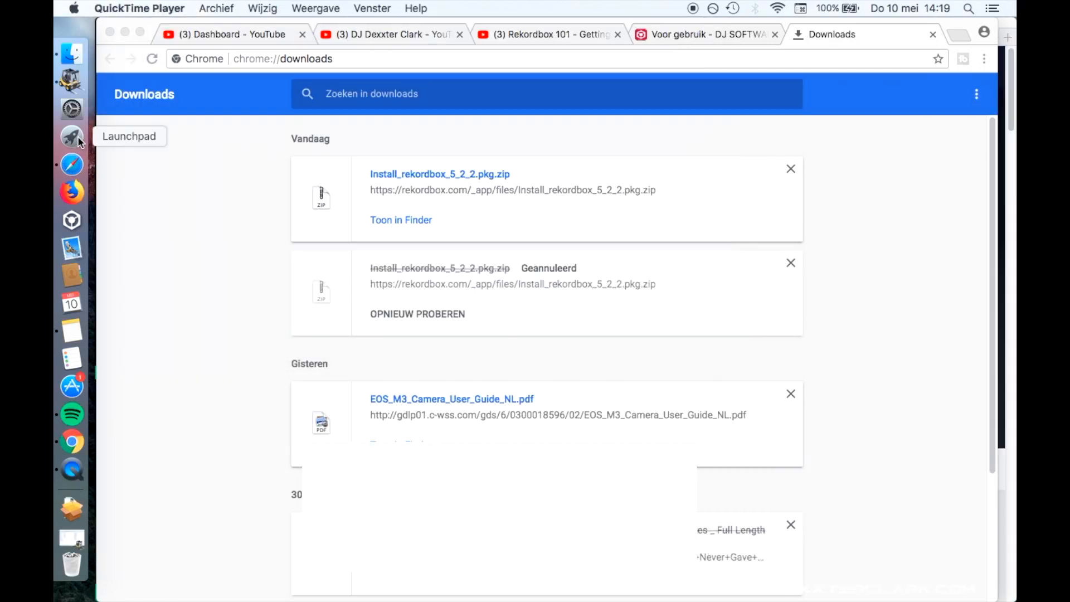
pyautogui.click(80, 136)
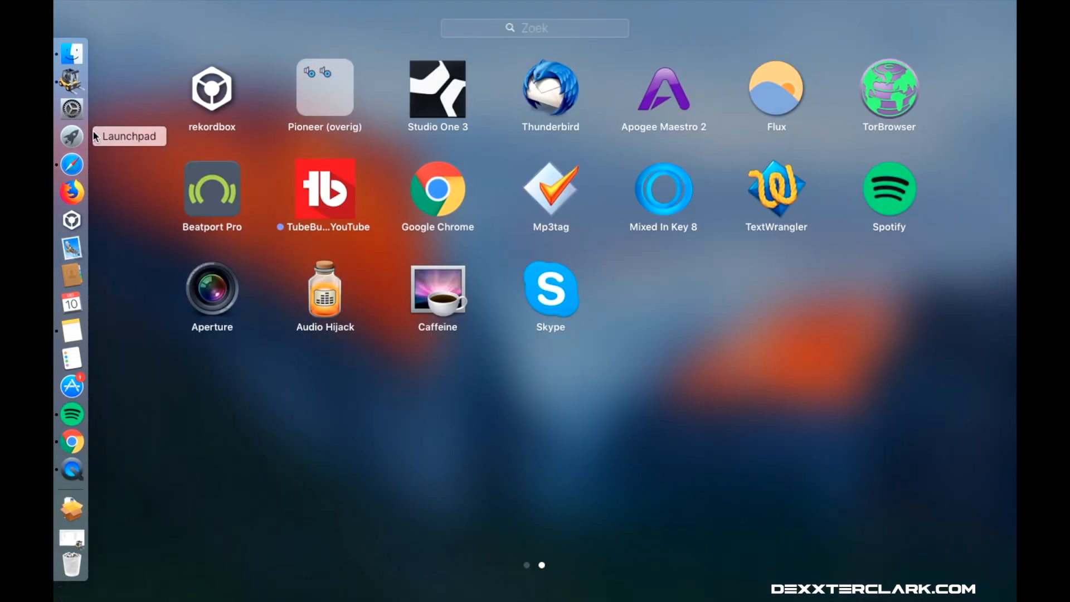
pyautogui.click(220, 97)
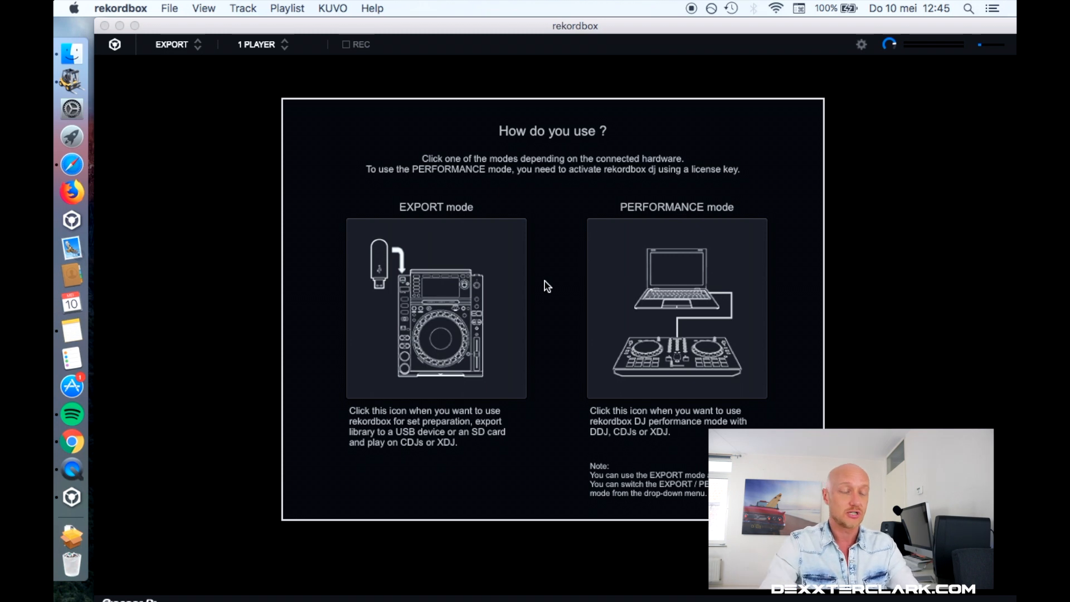
# Choose EXPORT mode for rekordbox and accept the KUVO dialog with Make information public left unticked
pyautogui.click(494, 293)
pyautogui.click(438, 311)
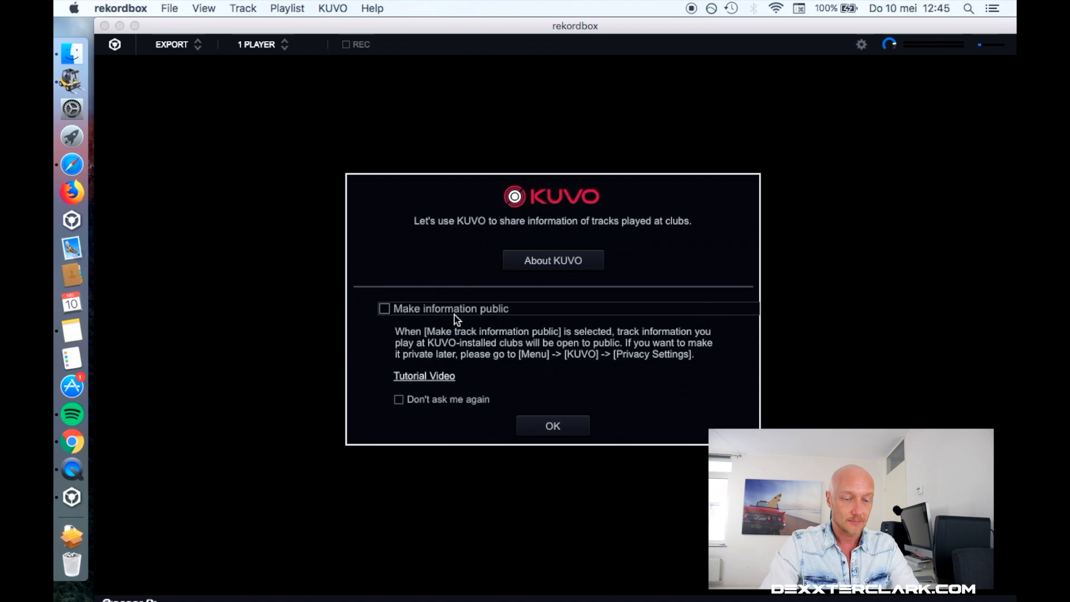
pyautogui.click(575, 434)
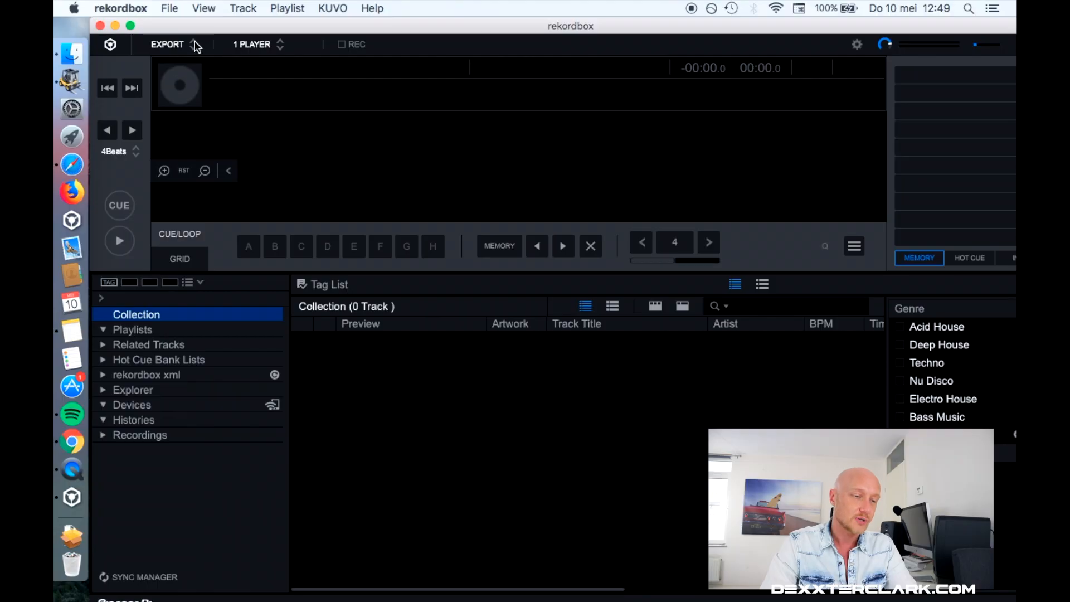
# Switch rekordbox to PERFORMANCE mode and return it to EXPORT mode
pyautogui.click(194, 45)
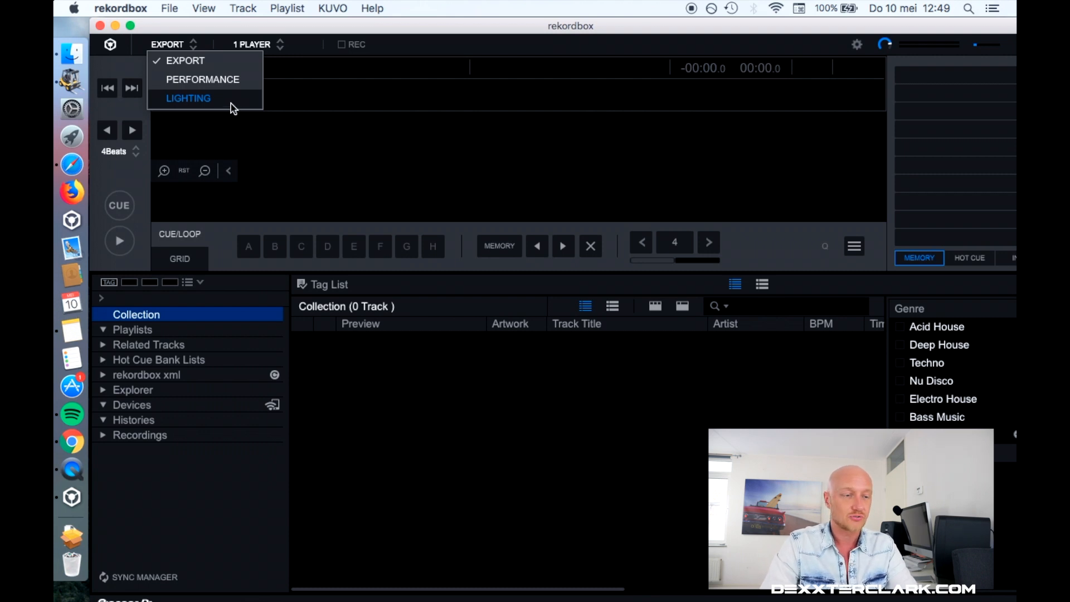
pyautogui.click(235, 82)
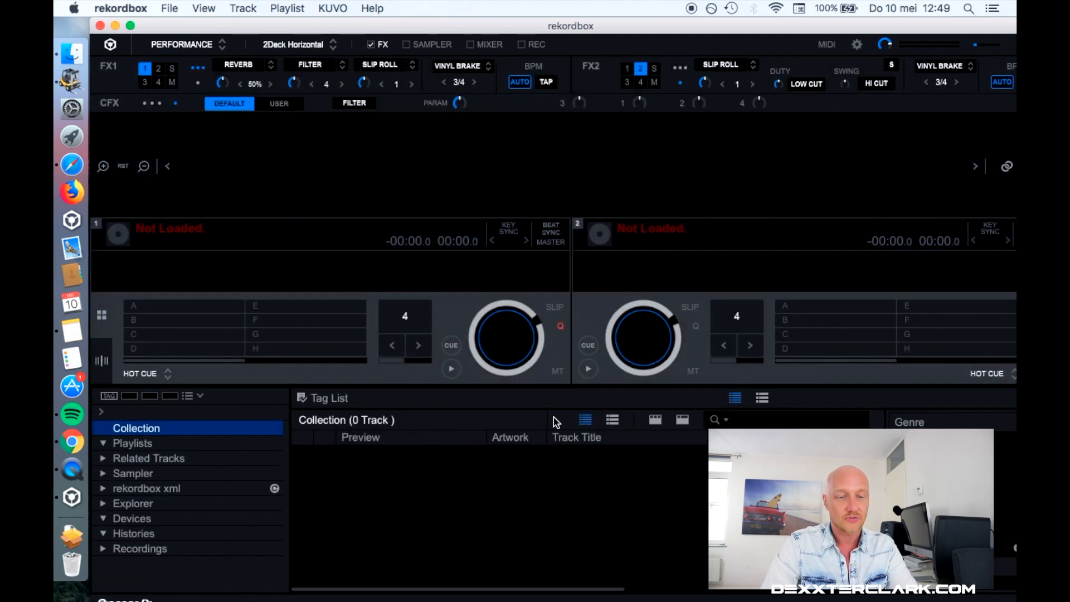
pyautogui.click(215, 44)
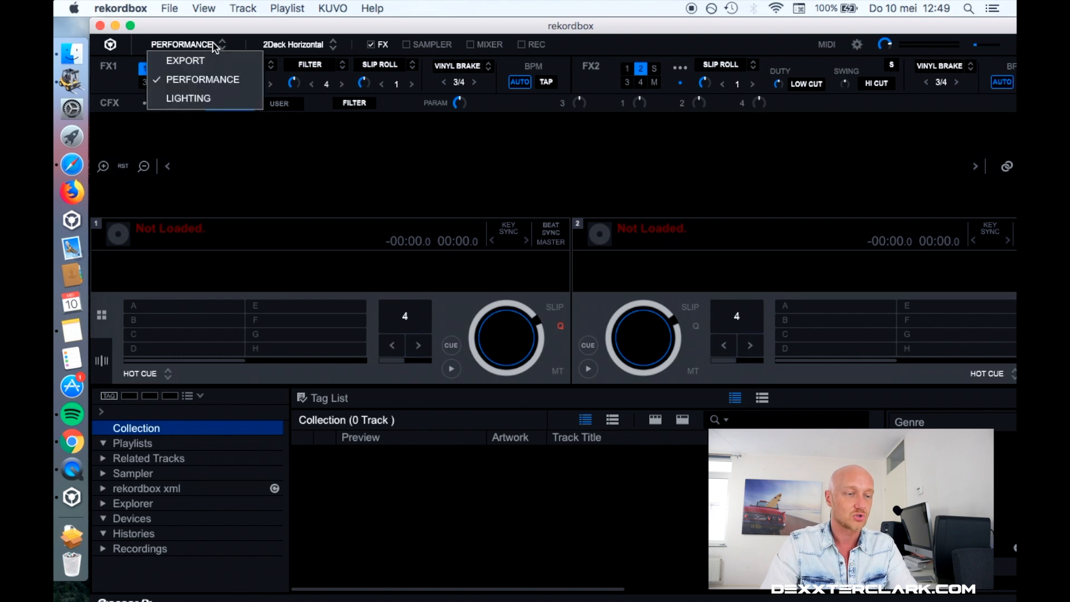
pyautogui.click(211, 60)
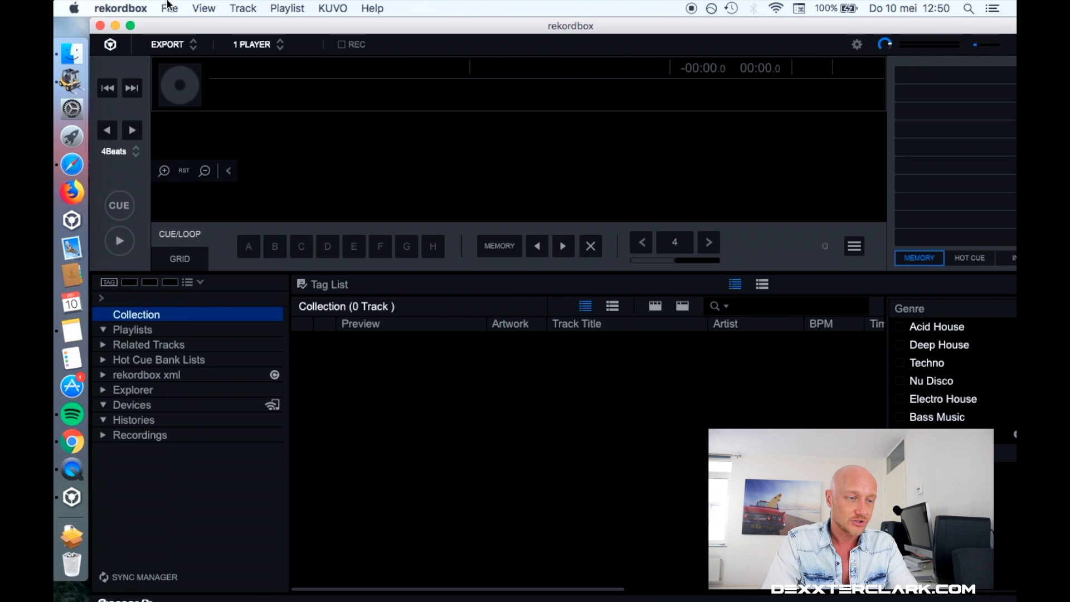
# Import the folder 201X from DJ music in the Muziek folder into the collection
pyautogui.click(169, 6)
pyautogui.moveTo(194, 29)
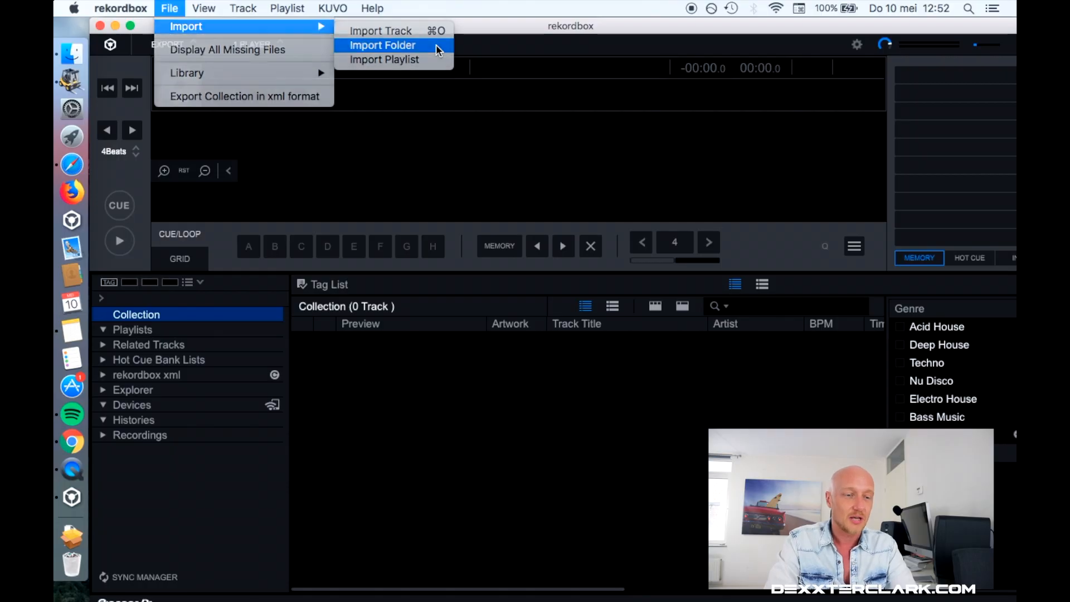
pyautogui.click(436, 44)
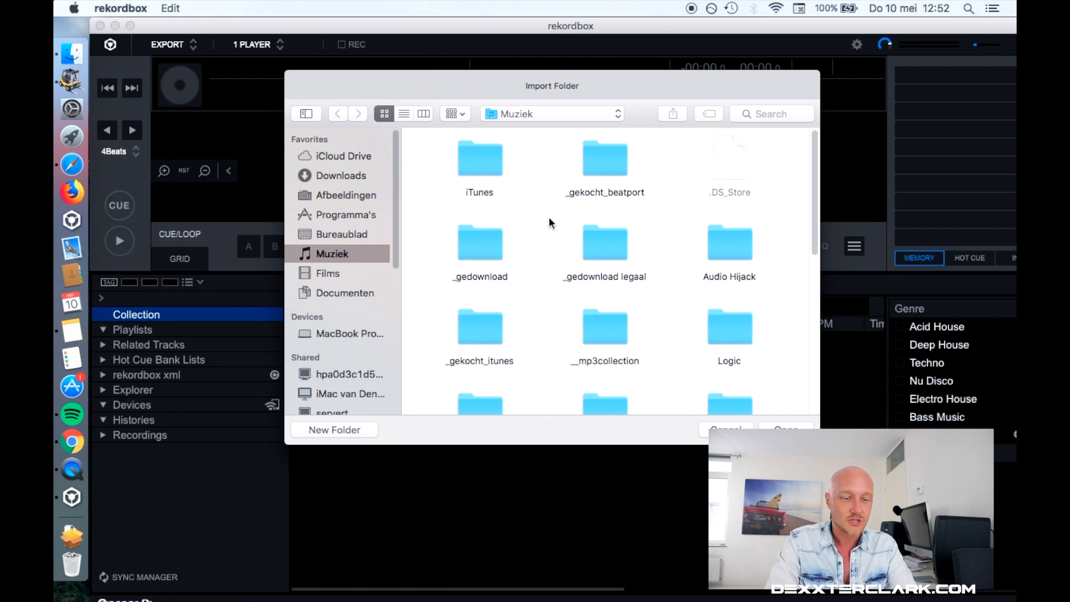
pyautogui.scroll(-5, 602, 360)
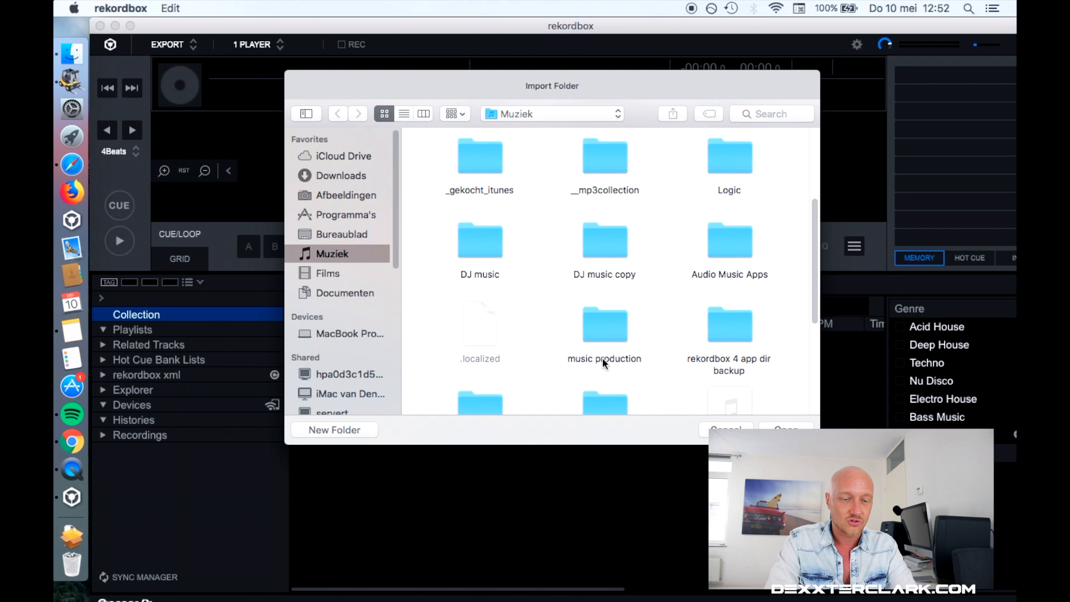
pyautogui.scroll(-2, 602, 360)
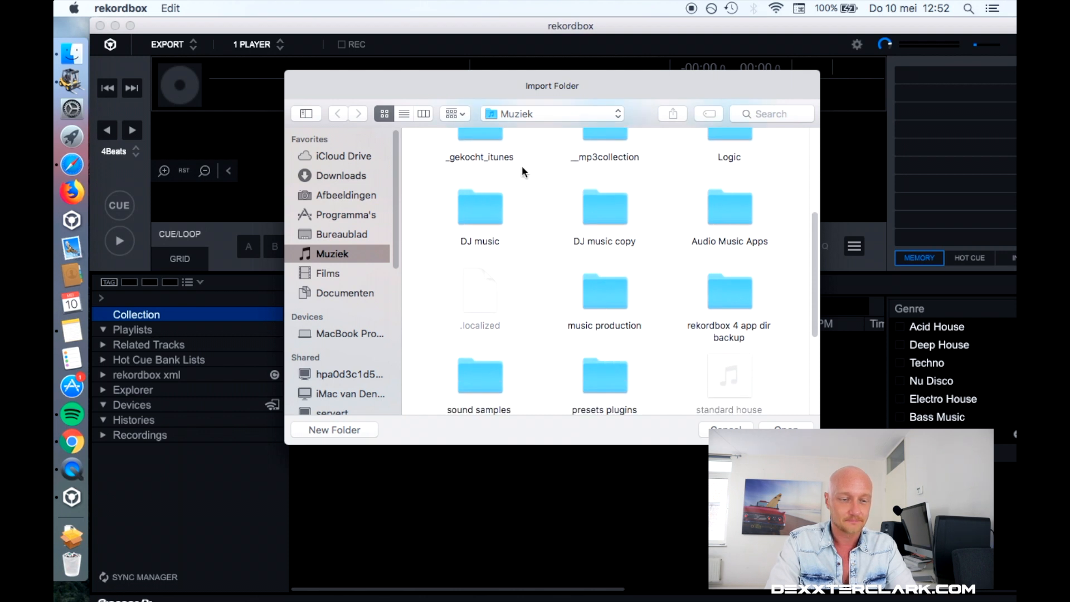
pyautogui.doubleClick(486, 208)
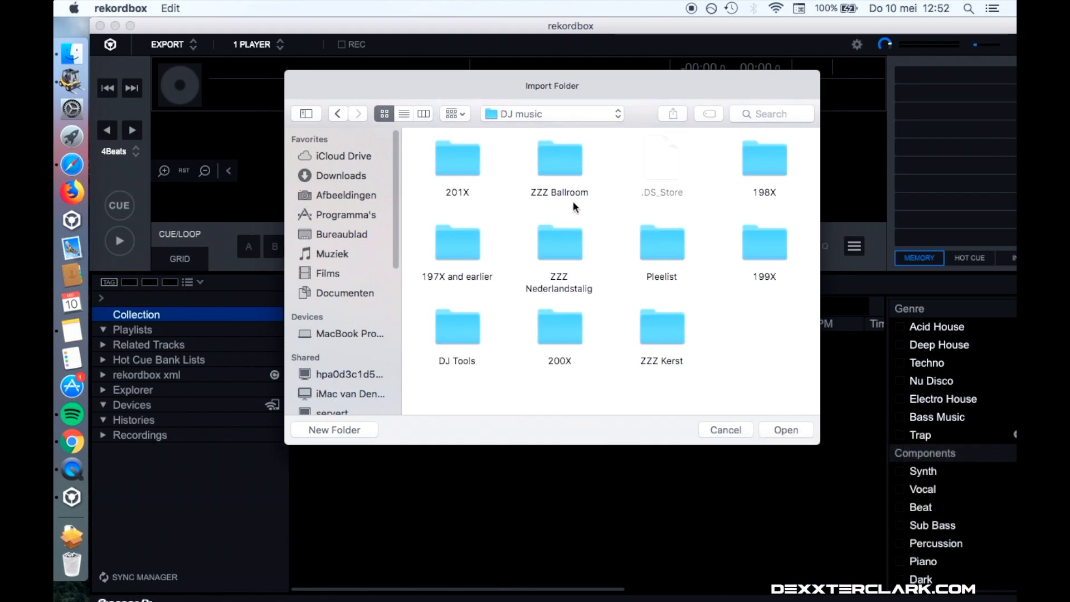
pyautogui.click(466, 157)
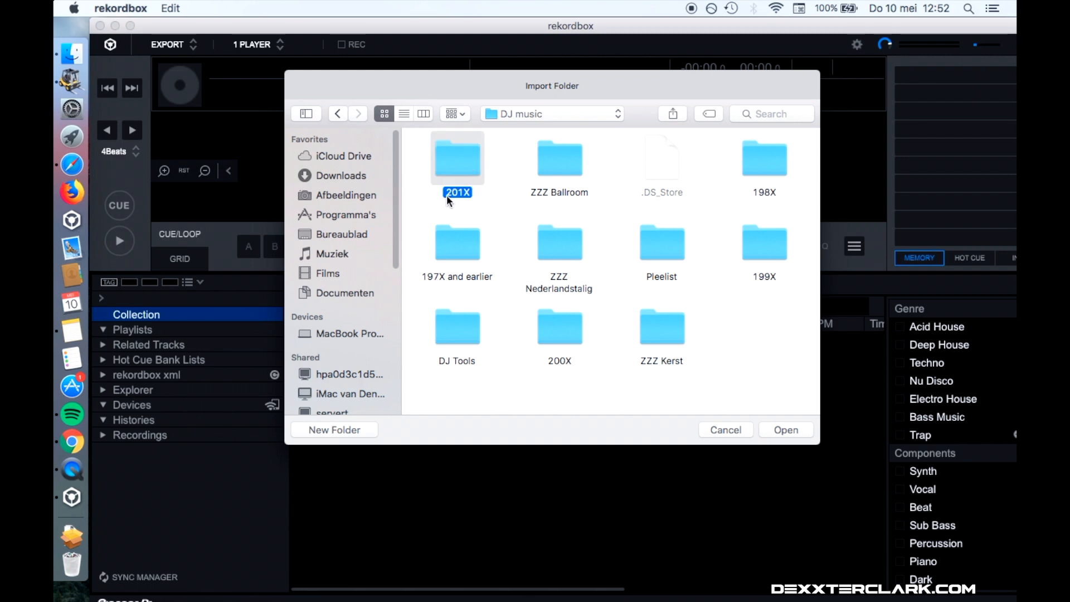
pyautogui.click(791, 432)
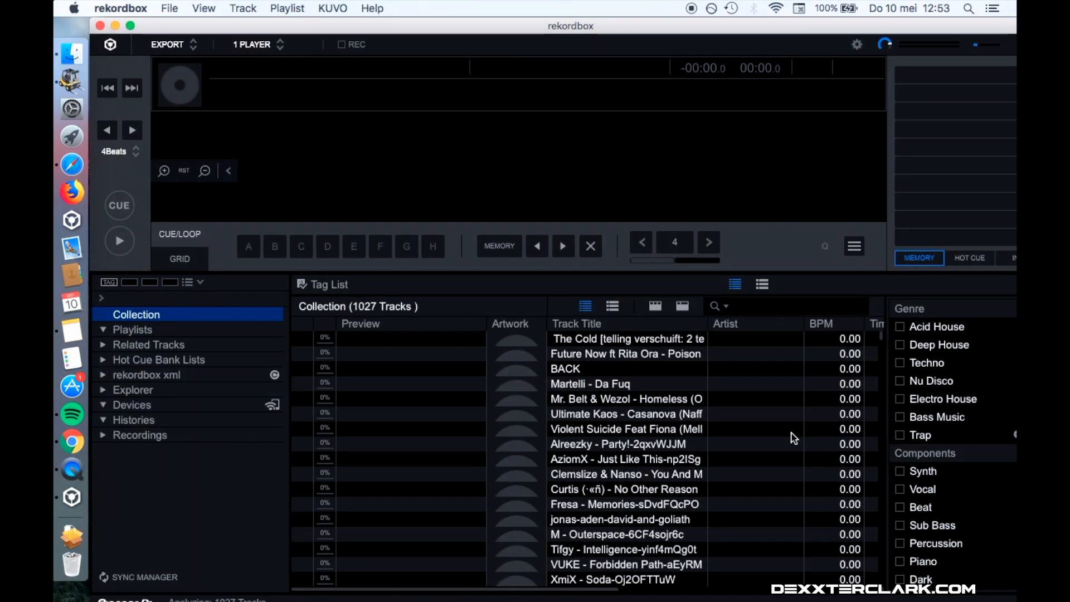
# Examine the analysis progress, waveform previews and BPM values of the imported tracks in the collection
pyautogui.moveTo(375, 27); pyautogui.dragTo(382, 26)
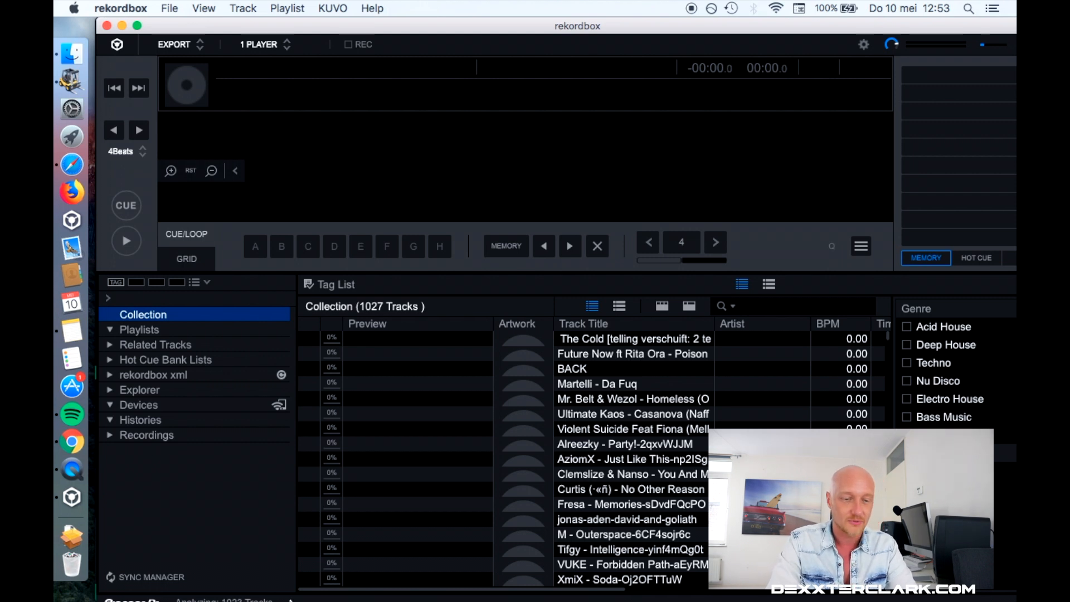
pyautogui.moveTo(333, 351)
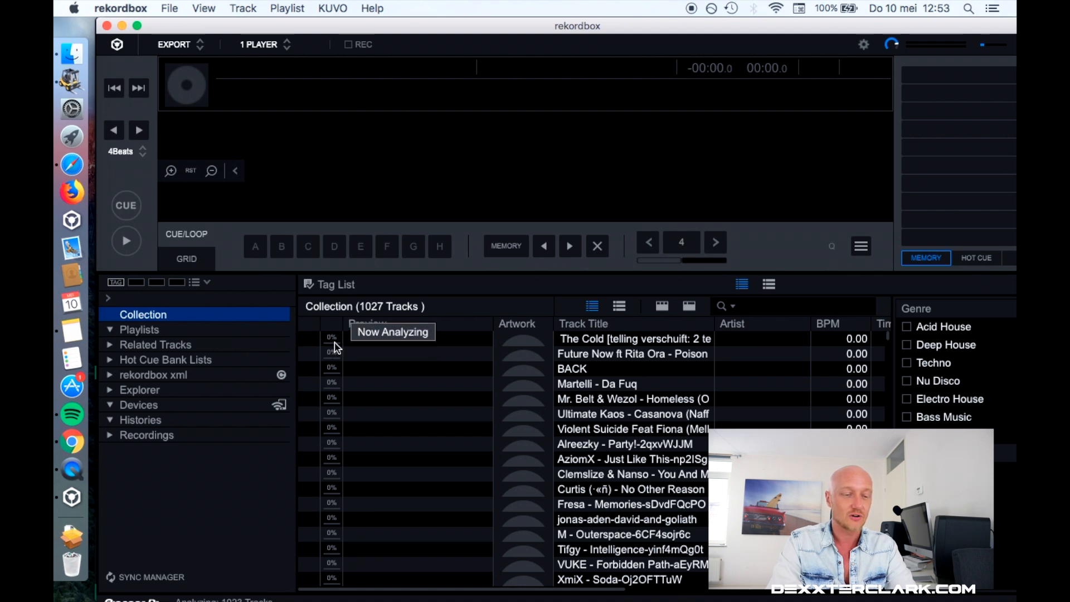
pyautogui.scroll(-2, 347, 471)
pyautogui.scroll(-10, 346, 471)
pyautogui.scroll(3, 346, 471)
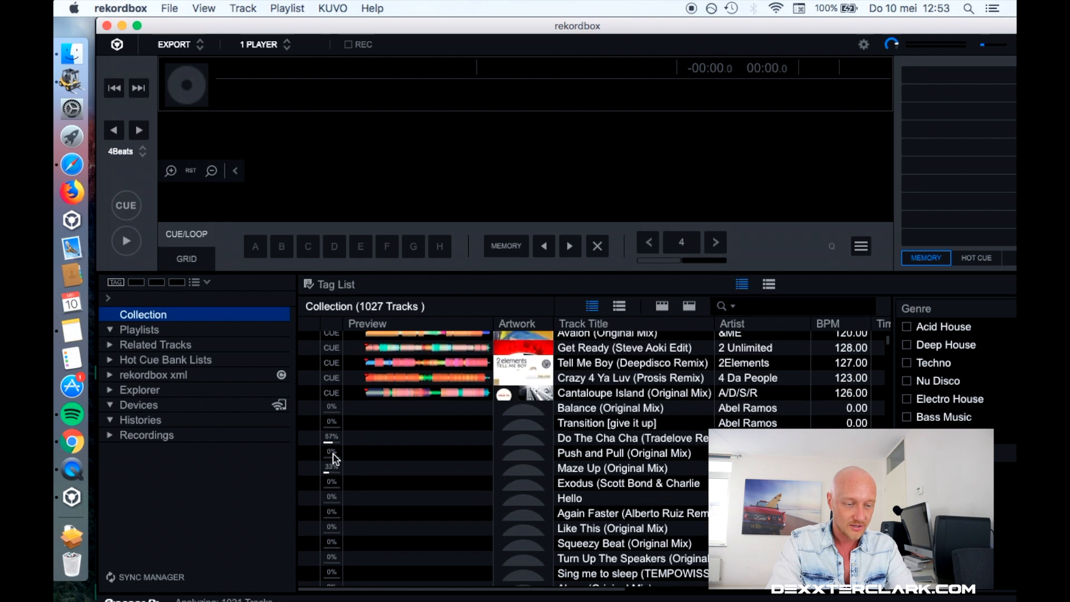
pyautogui.moveTo(333, 449)
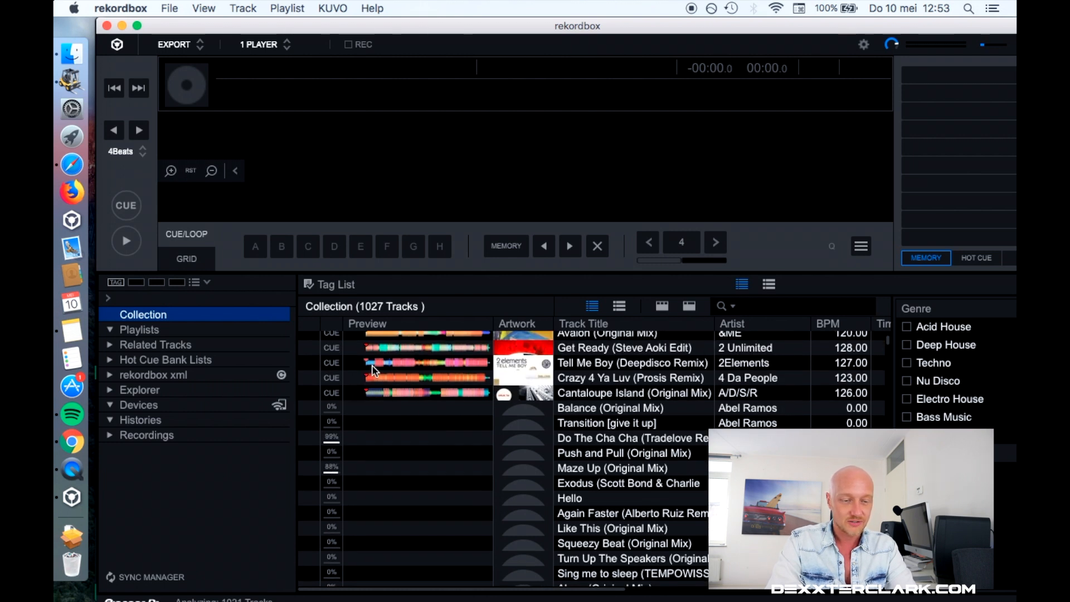
pyautogui.scroll(3, 373, 369)
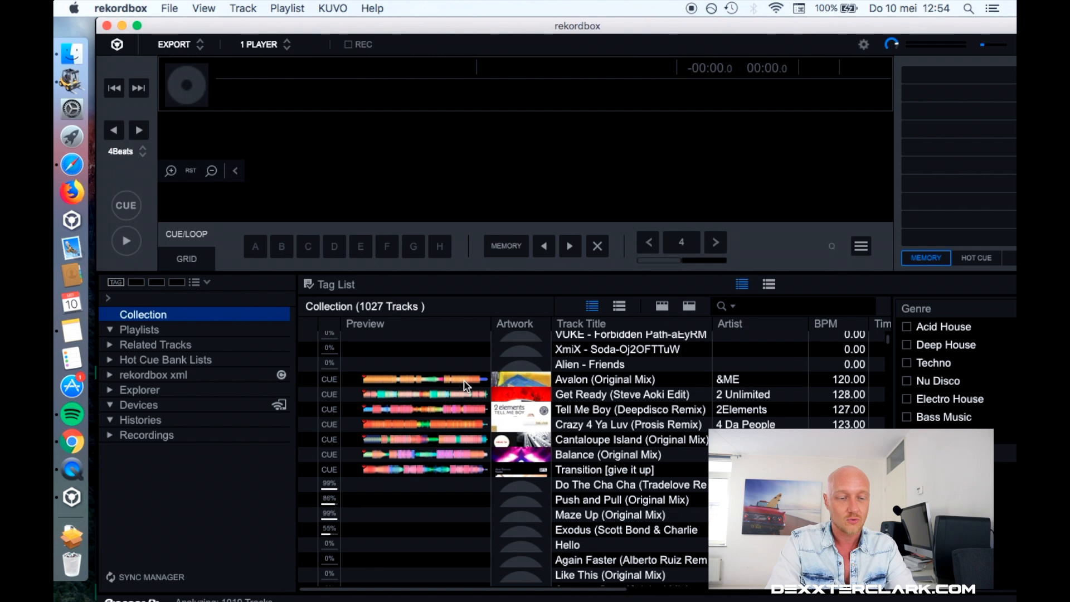
pyautogui.scroll(-3, 444, 453)
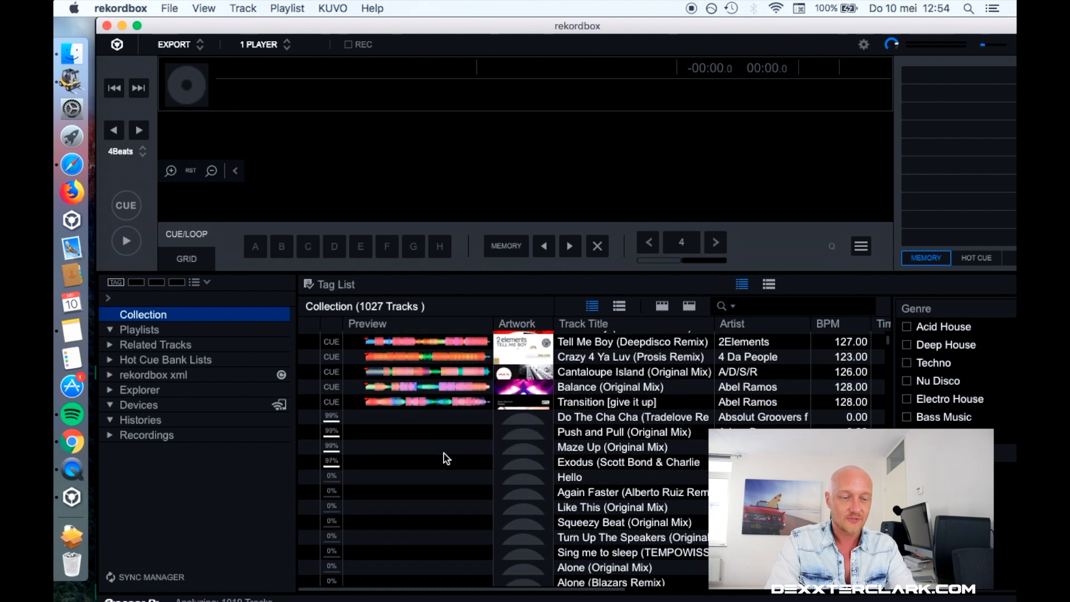
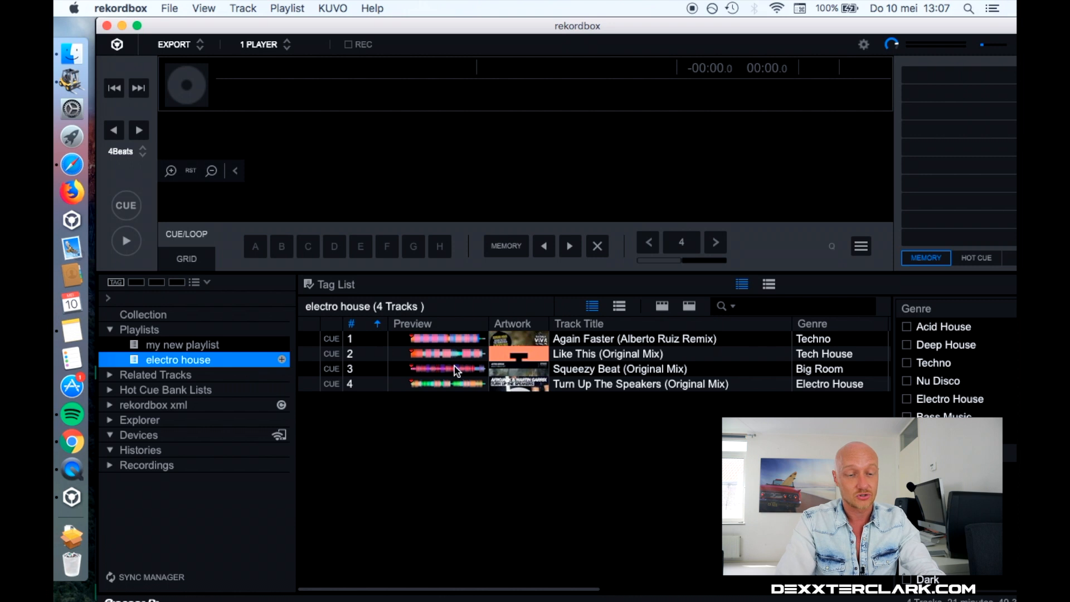
# Create a new folder named 201X under Playlists
pyautogui.click(228, 348)
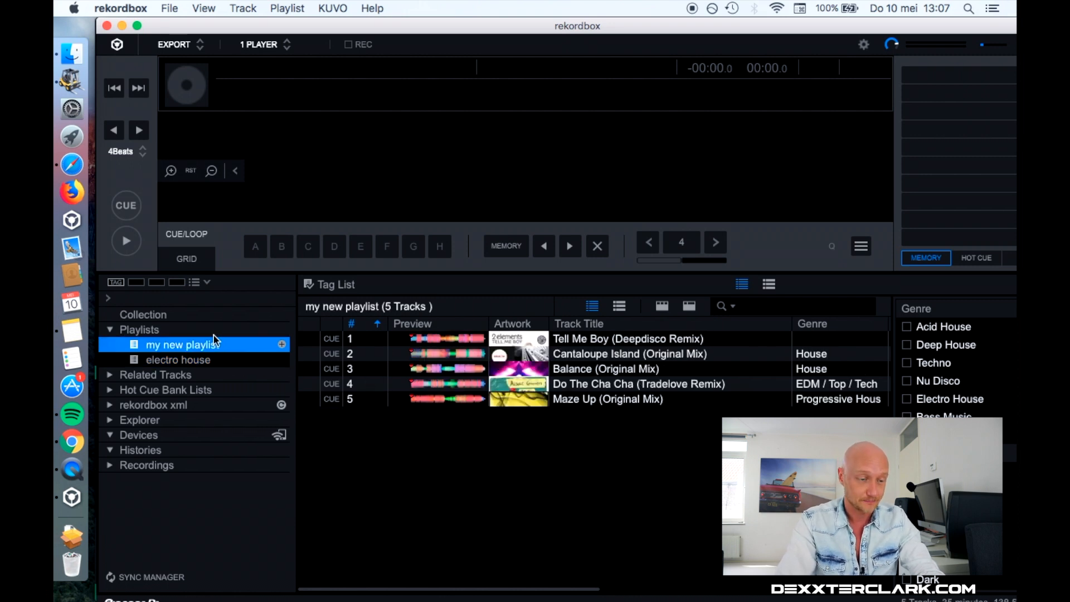
pyautogui.click(188, 329)
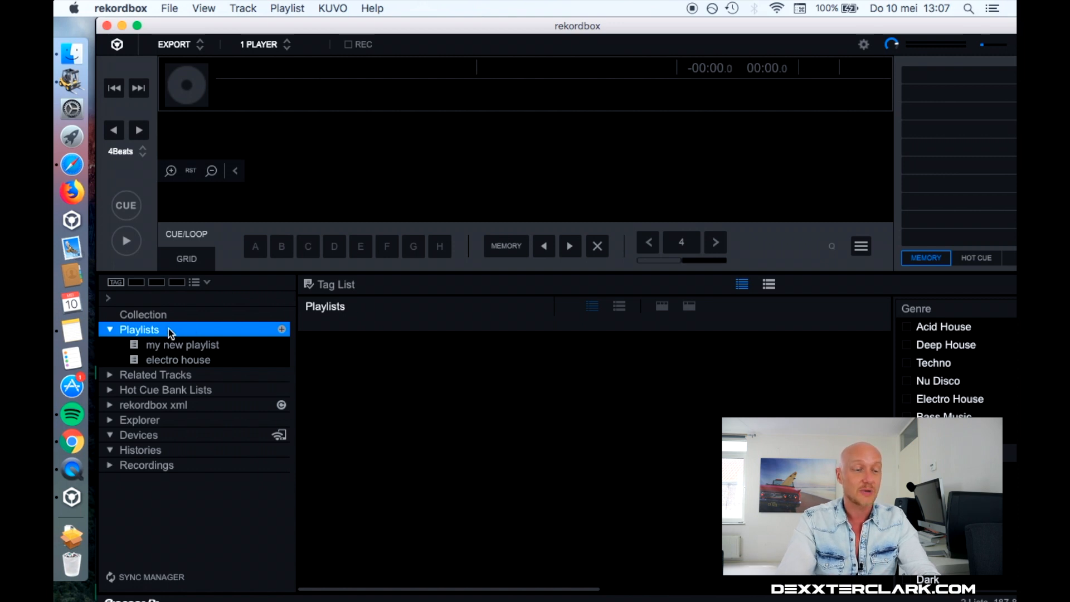
pyautogui.rightClick(168, 329)
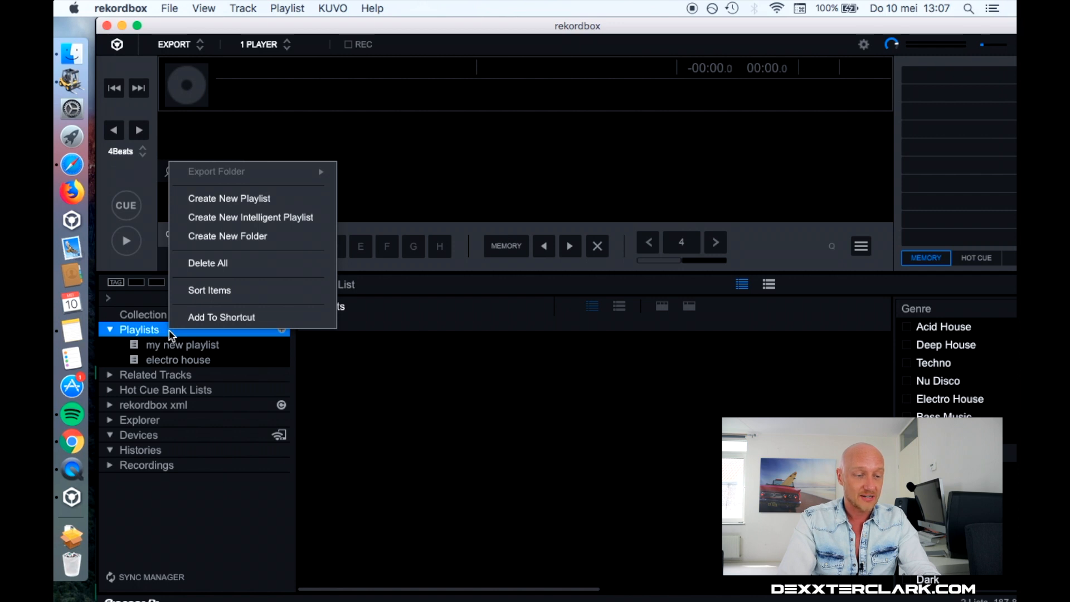
pyautogui.click(275, 239)
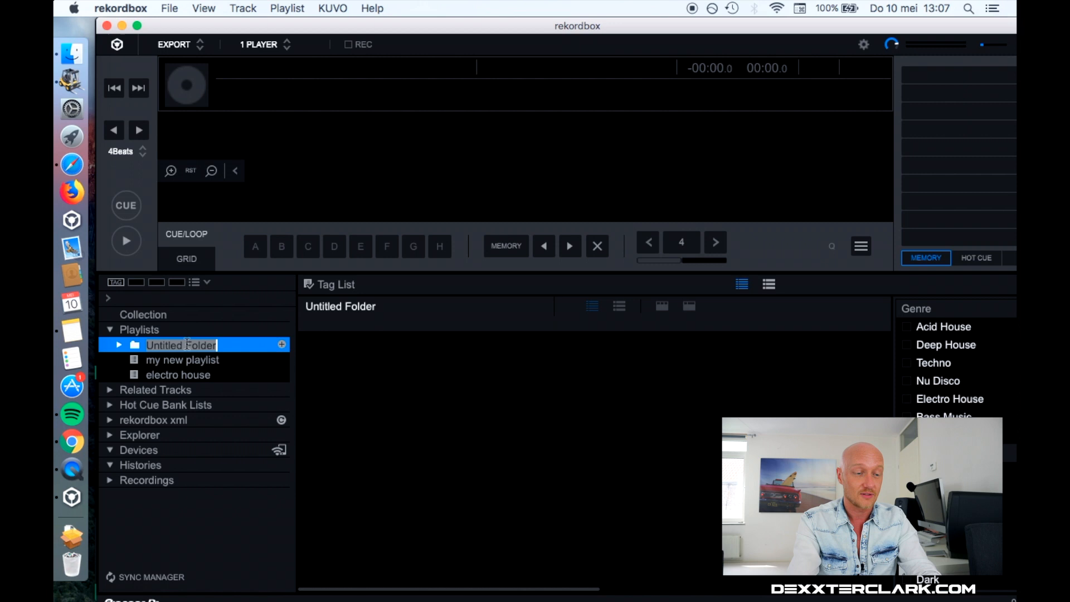
pyautogui.write('20')
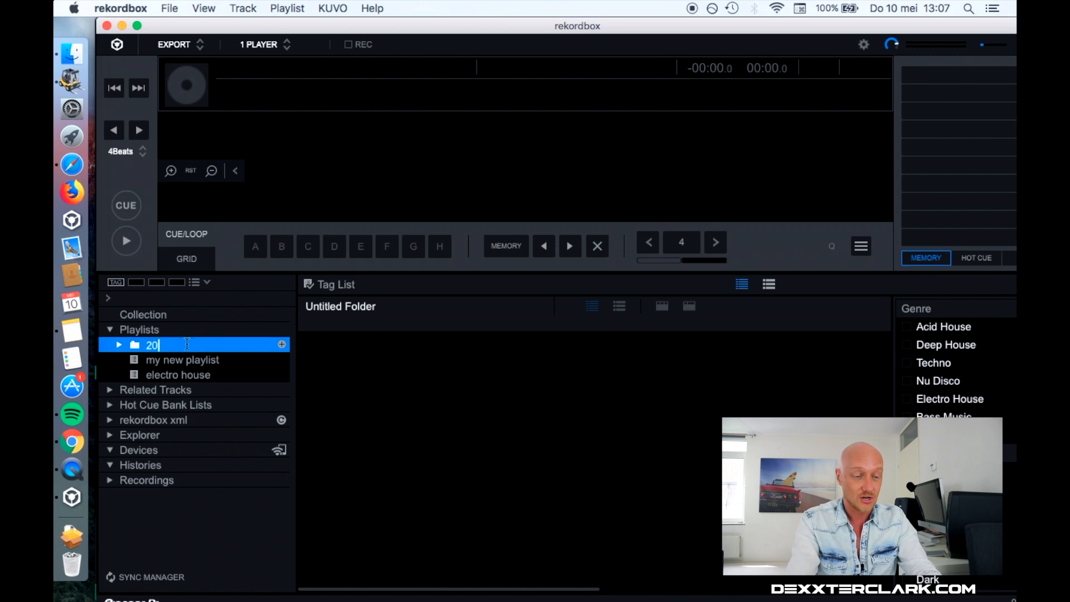
pyautogui.write('1X')
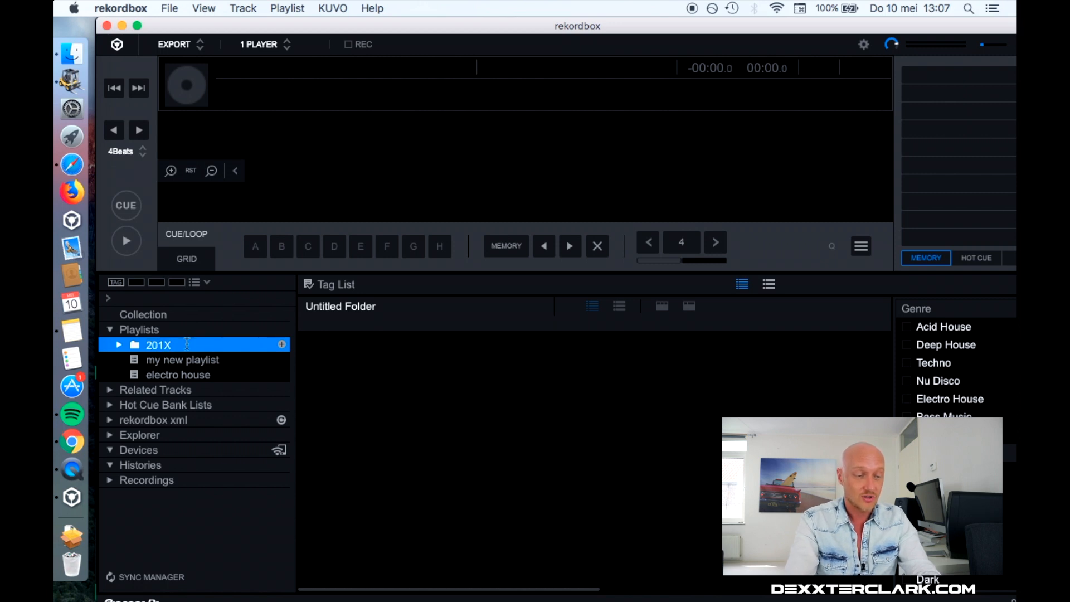
pyautogui.press('Return')
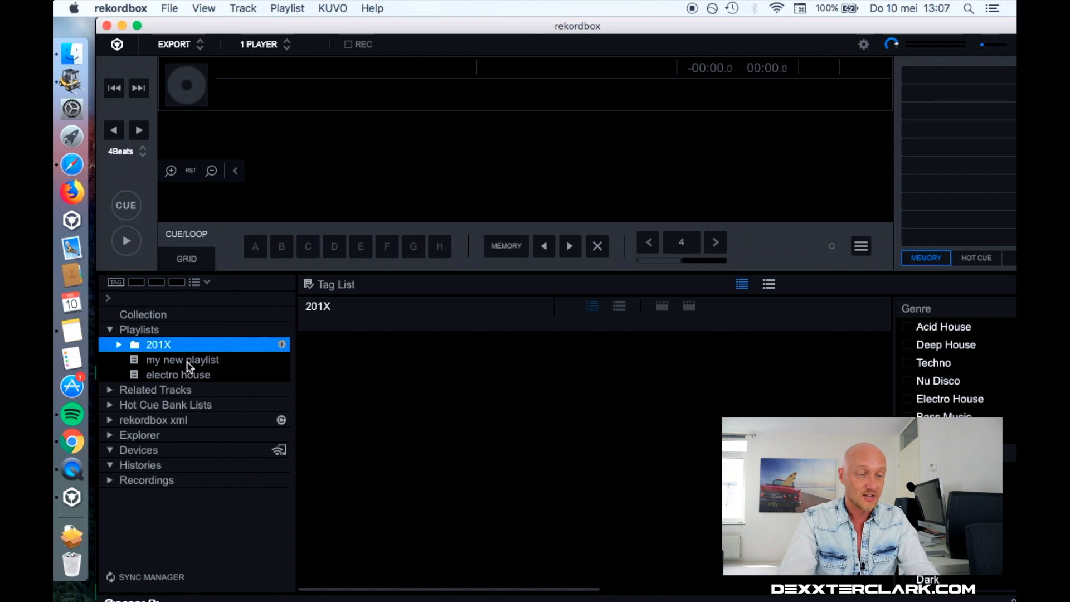
# Create a playlist named "another playlist" inside the 201X folder
pyautogui.click(282, 345)
pyautogui.write('a')
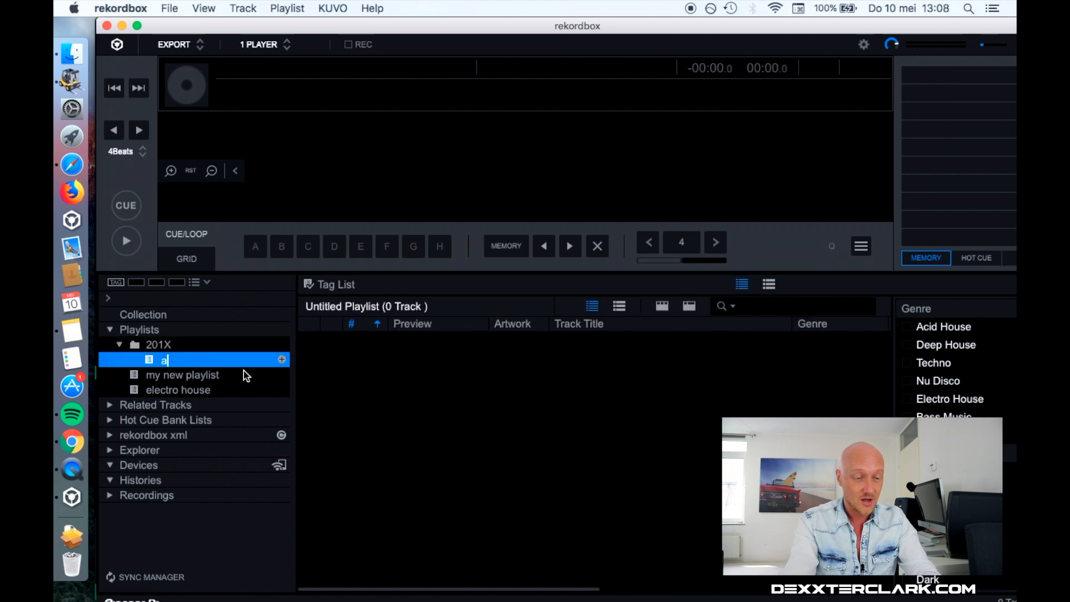
pyautogui.write('nother playlist')
pyautogui.press('Return')
# Move "my new playlist" and "electro house" into the 201X folder, and view the playlists inside it
pyautogui.click(215, 376)
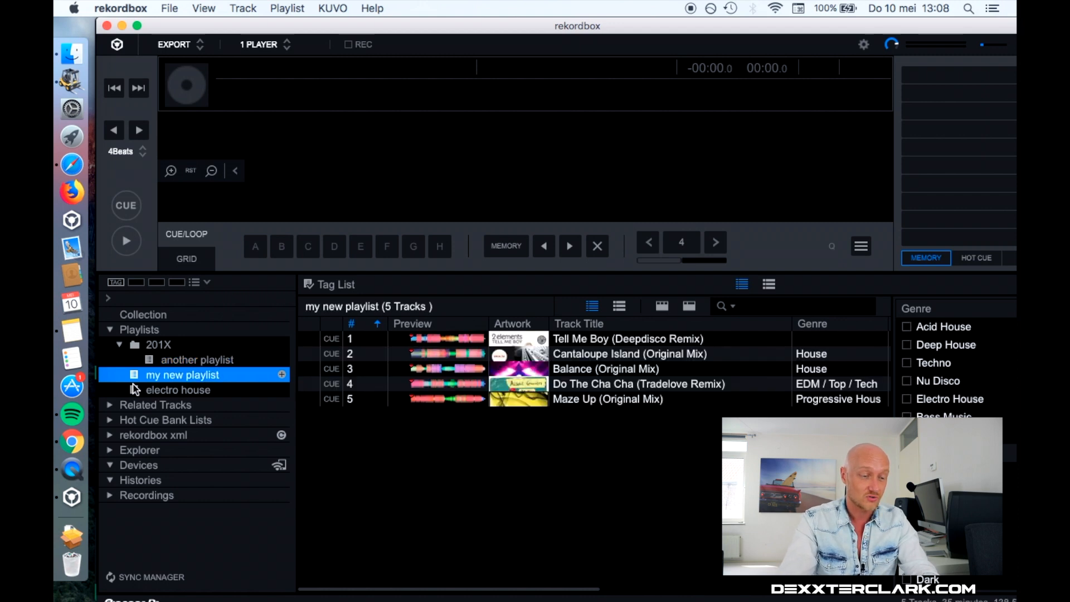
pyautogui.moveTo(137, 380); pyautogui.dragTo(182, 352)
pyautogui.click(139, 391)
pyautogui.moveTo(138, 393); pyautogui.dragTo(168, 348)
pyautogui.click(195, 359)
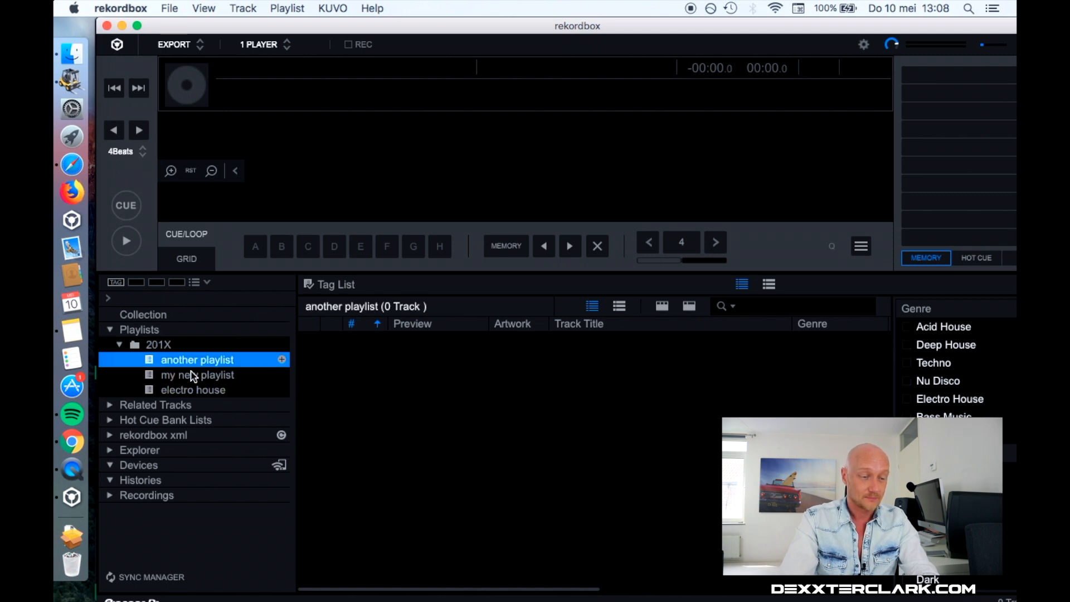
pyautogui.click(193, 377)
pyautogui.click(188, 387)
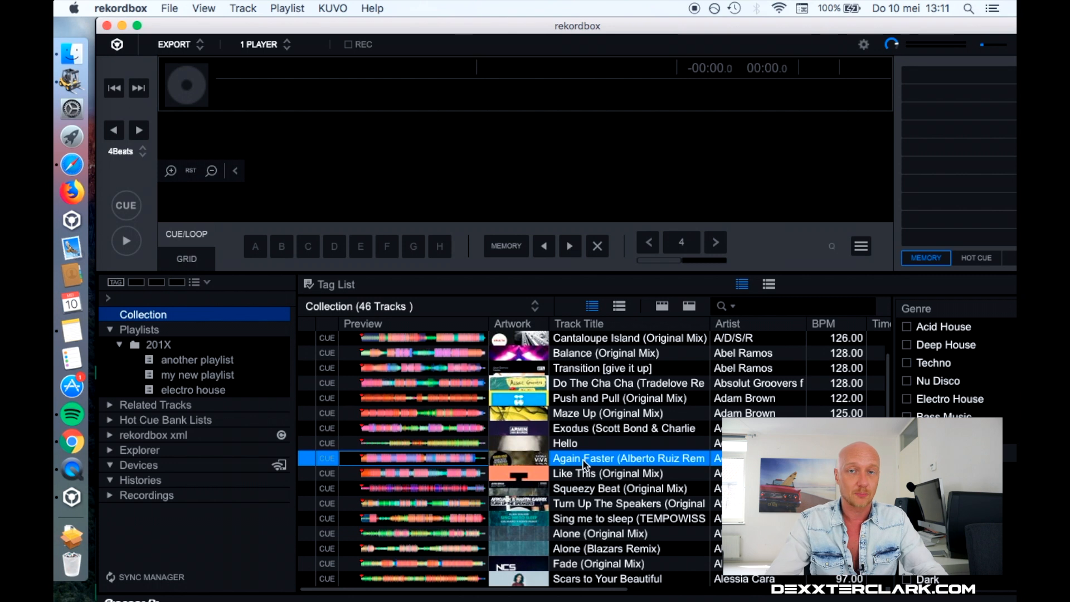
# Add the collection track Again Faster (Alberto Ruiz Remix) to "my new playlist" in the 201X folder
pyautogui.moveTo(579, 462); pyautogui.dragTo(262, 372)
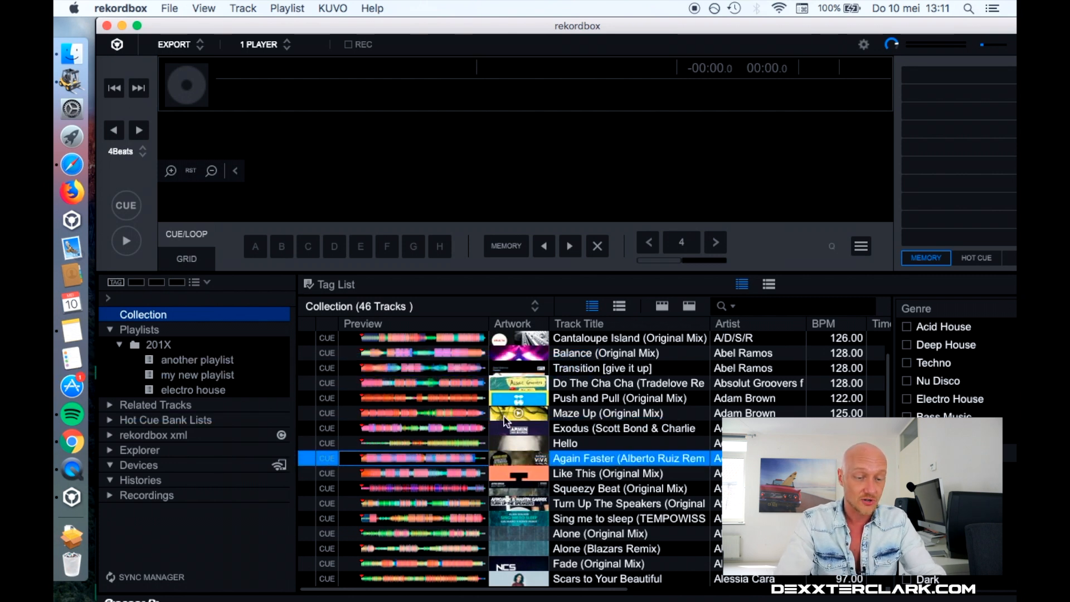
# Add the collection track Again Faster (Alberto Ruiz Remix) to a further playlist inside the 201X folder
pyautogui.moveTo(570, 462); pyautogui.dragTo(188, 382)
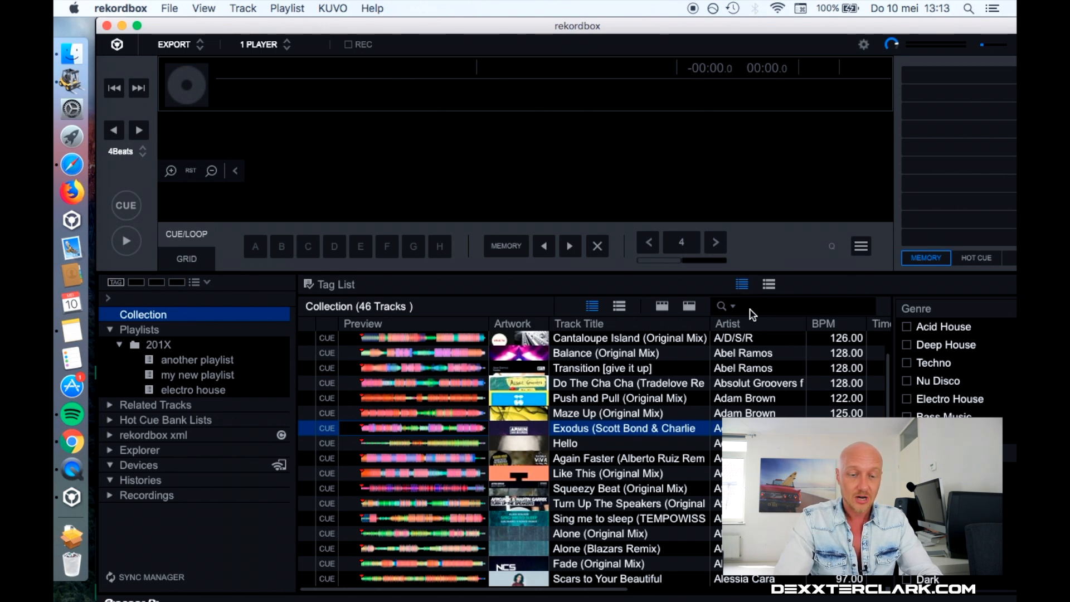
# Search the collection for "hello", and repeat the same search within "another playlist"
pyautogui.write('hello')
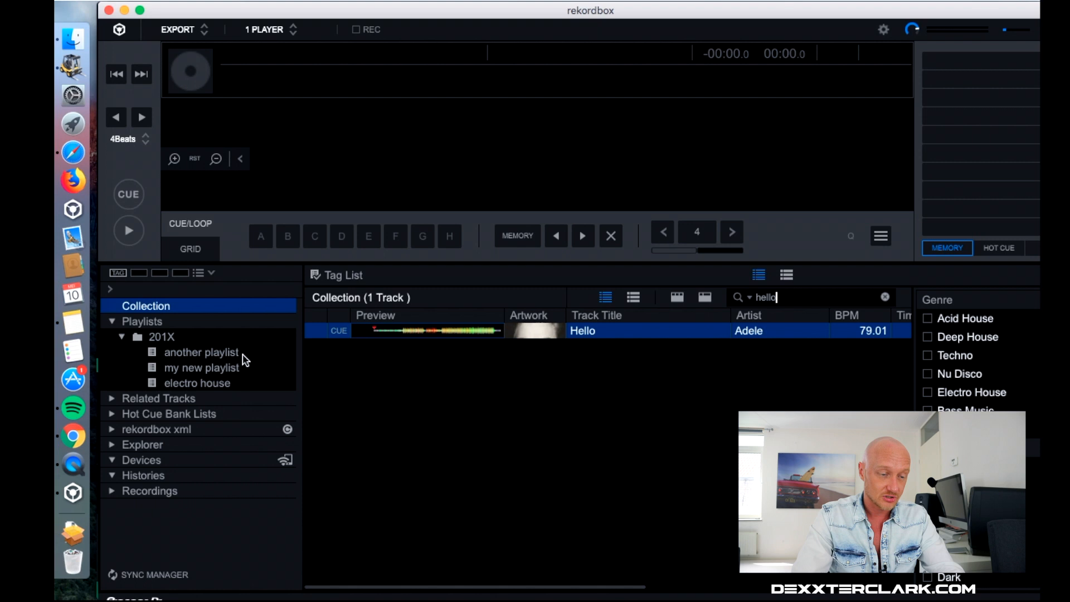
pyautogui.click(243, 353)
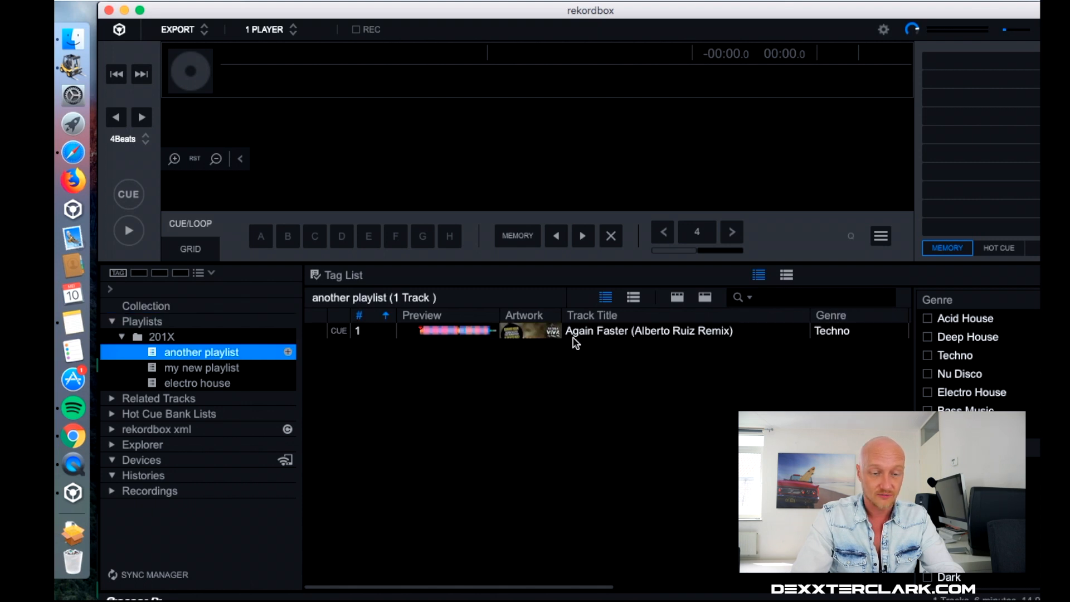
pyautogui.click(792, 300)
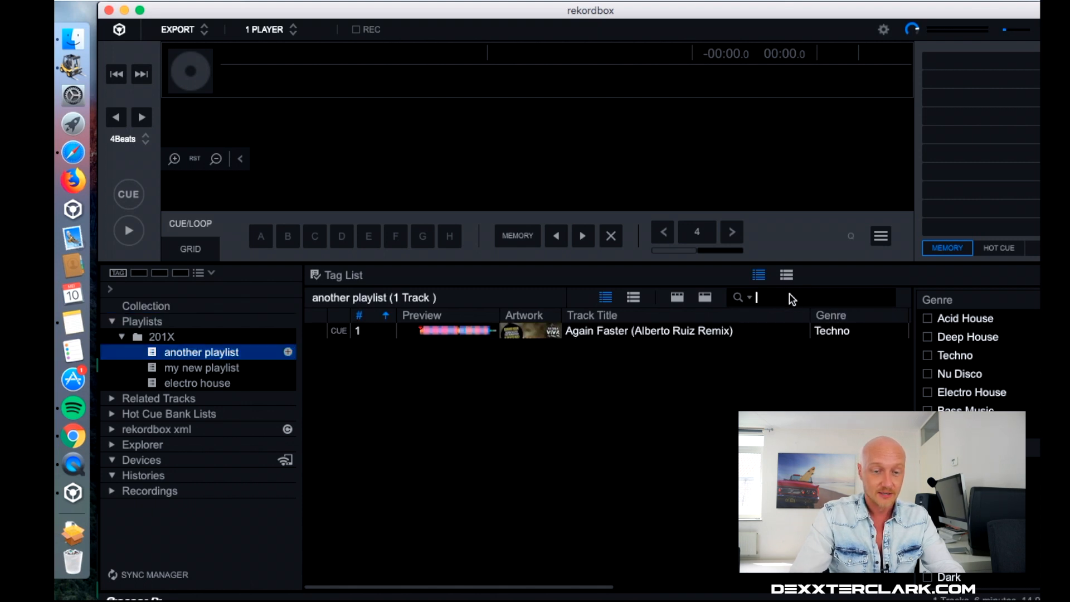
pyautogui.write('hello')
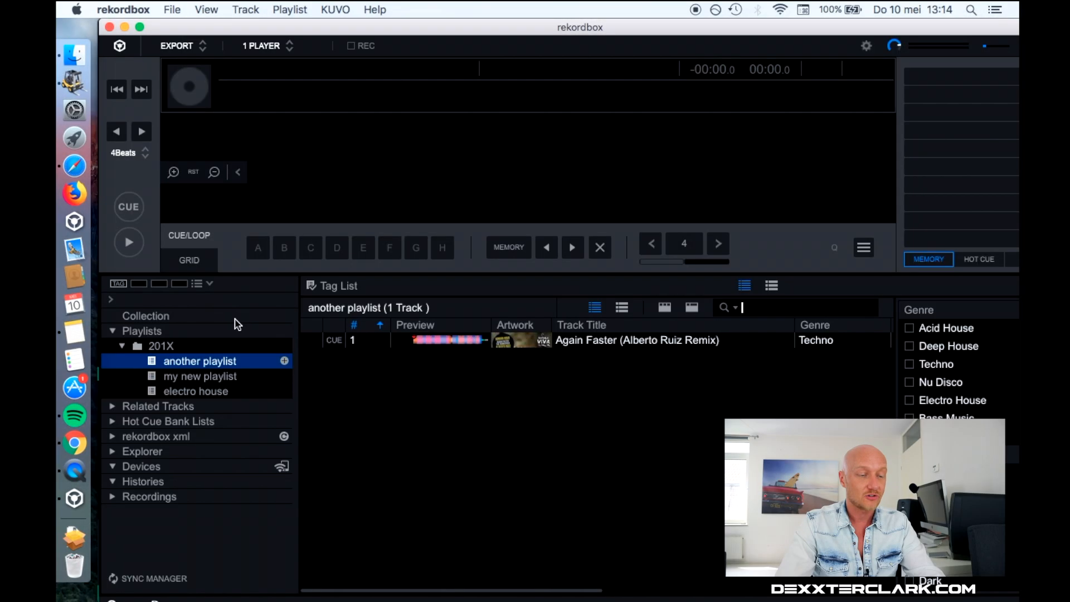
# Return to the full collection and look through the track information columns up to Album
pyautogui.click(235, 318)
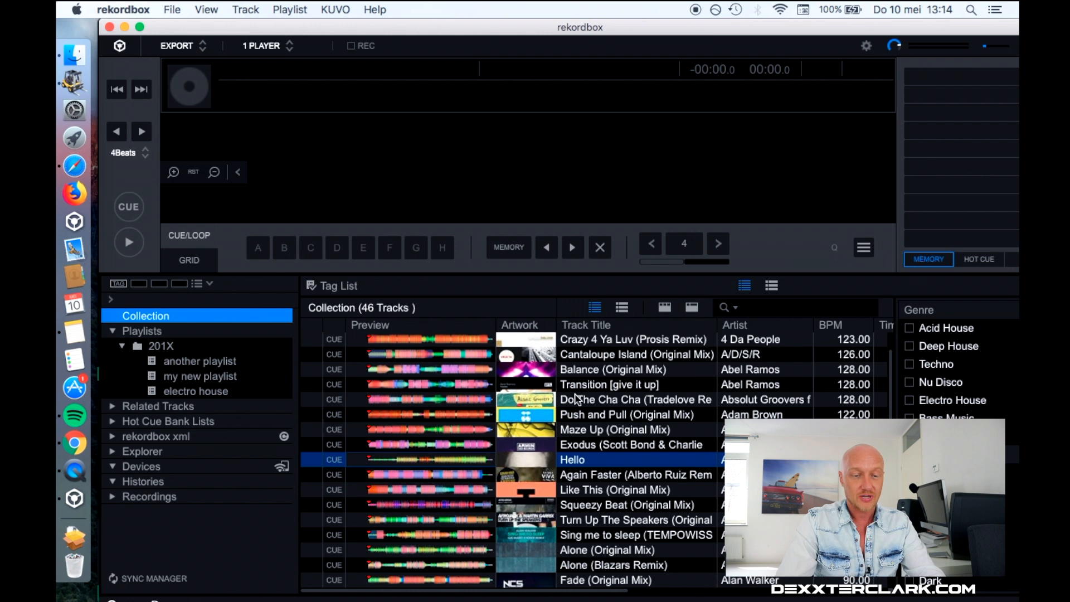
pyautogui.hscroll(2, 638, 395)
pyautogui.hscroll(5, 638, 395)
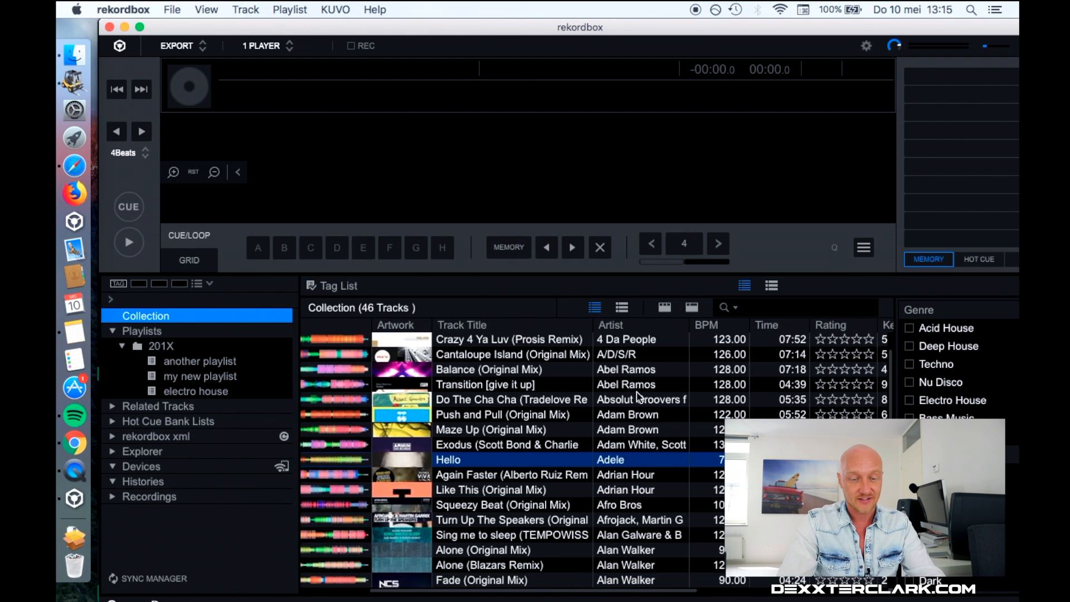
pyautogui.hscroll(10, 825, 412)
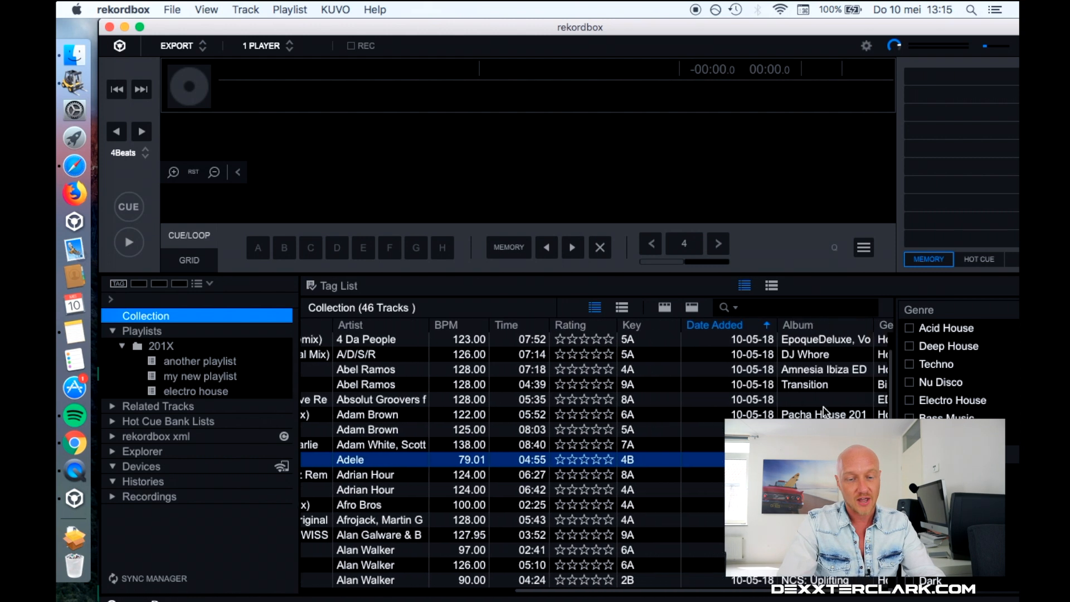
pyautogui.hscroll(-15, 825, 413)
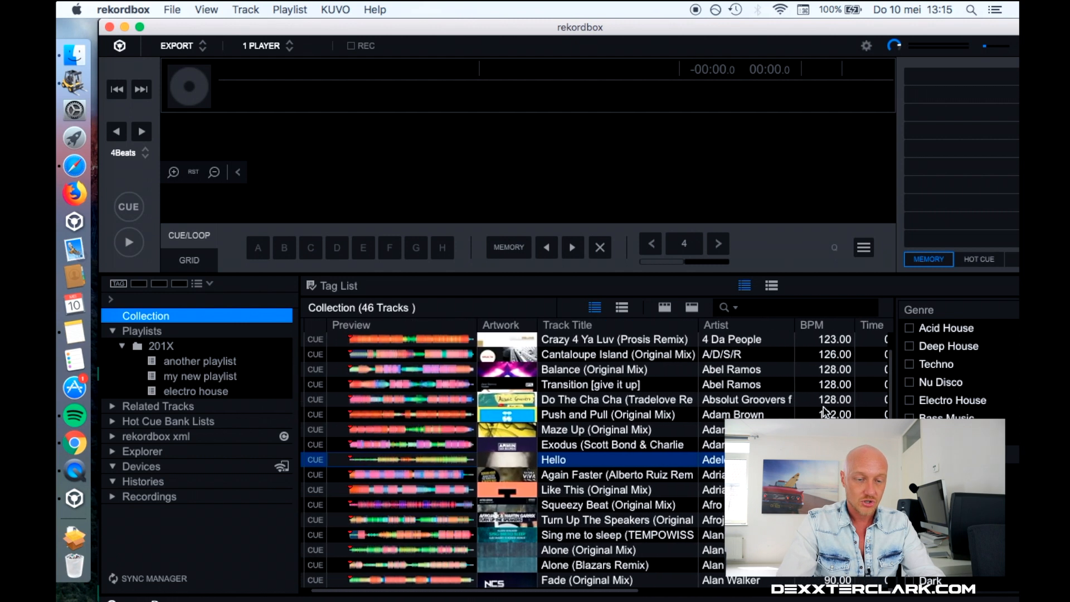
# Show the Album Artist column in the collection track list and place it directly after the Artist column
pyautogui.rightClick(603, 329)
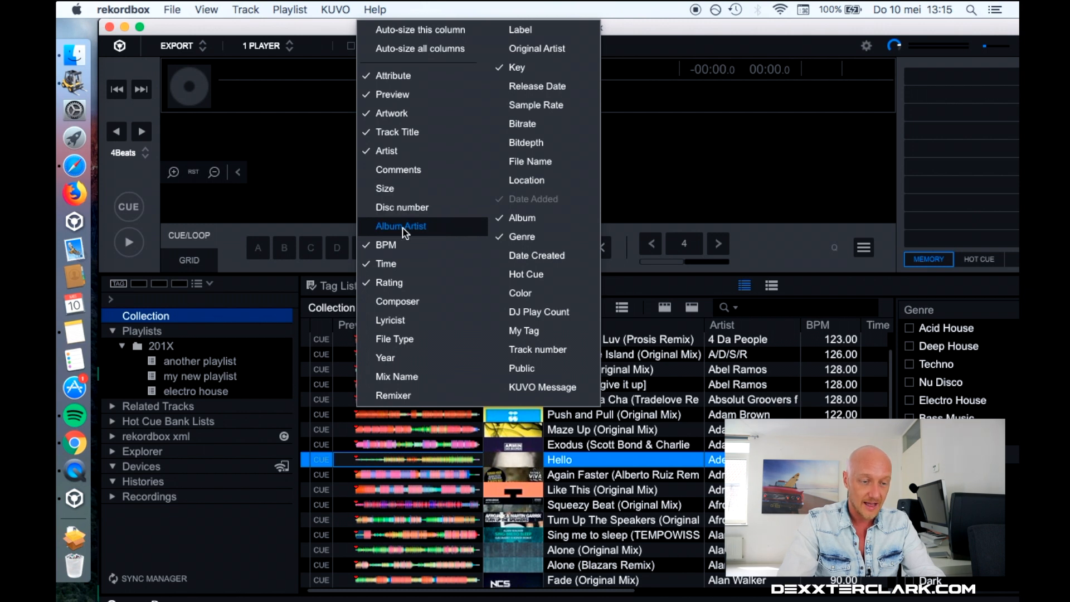
pyautogui.click(404, 232)
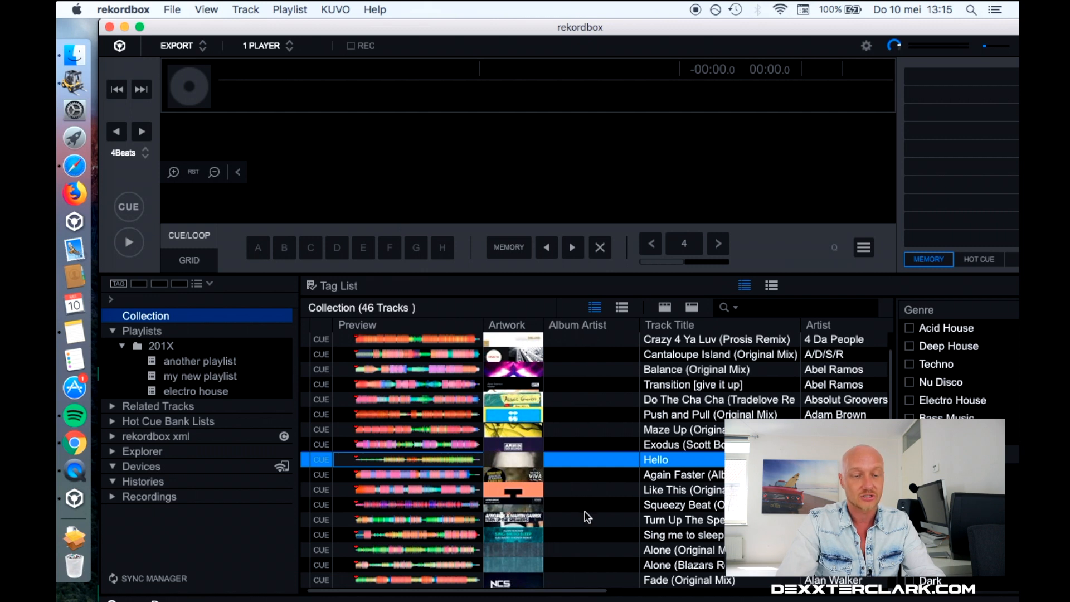
pyautogui.moveTo(566, 328); pyautogui.dragTo(824, 337)
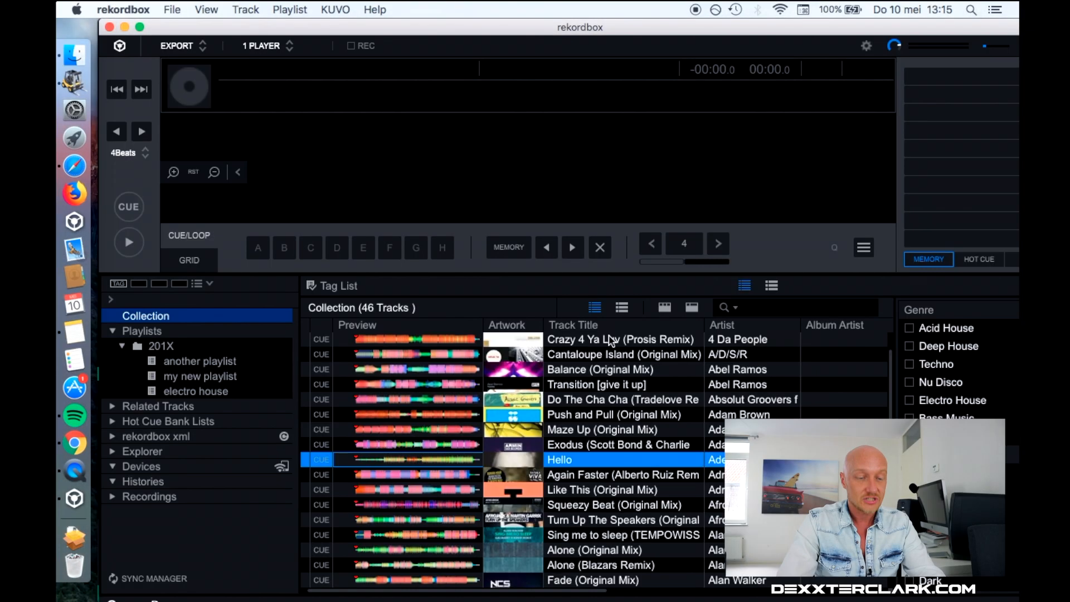
# Preview Crazy 4 Ya Luv (Prosis Remix) within the collection list, and load the track into the player
pyautogui.click(384, 341)
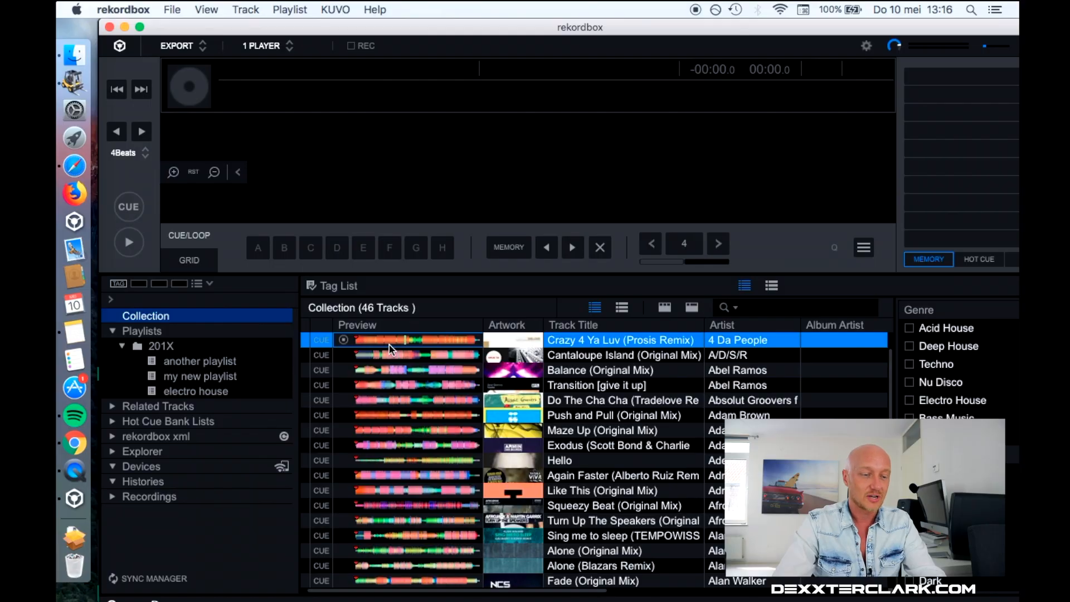
pyautogui.click(344, 340)
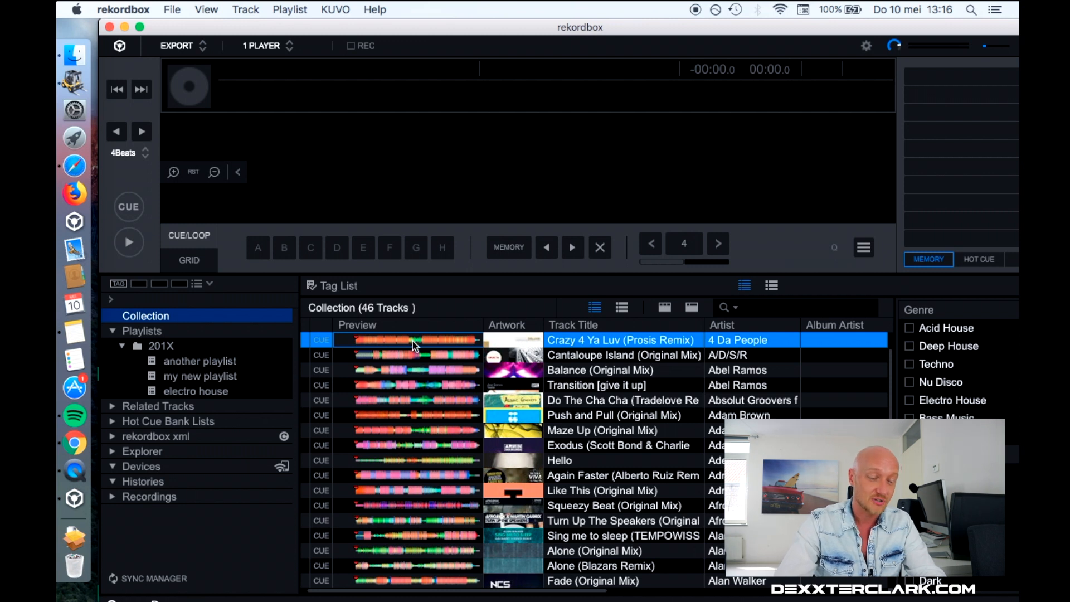
pyautogui.doubleClick(586, 347)
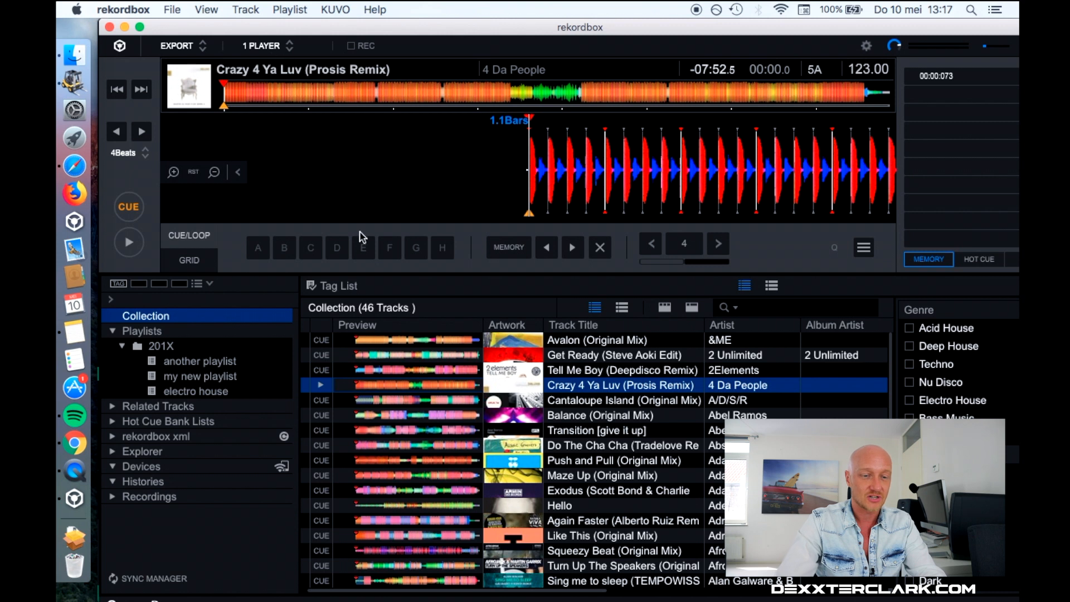
# Change to the 2 PLAYER layout and load Balance (Original Mix) into the second deck
pyautogui.click(288, 47)
pyautogui.click(305, 78)
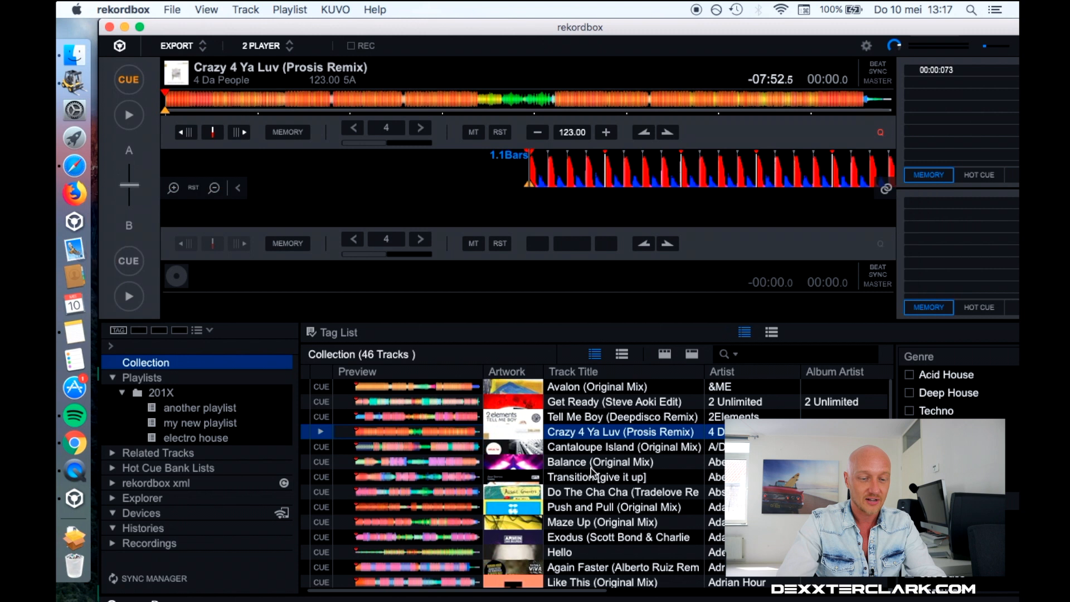
pyautogui.moveTo(593, 470); pyautogui.dragTo(636, 225)
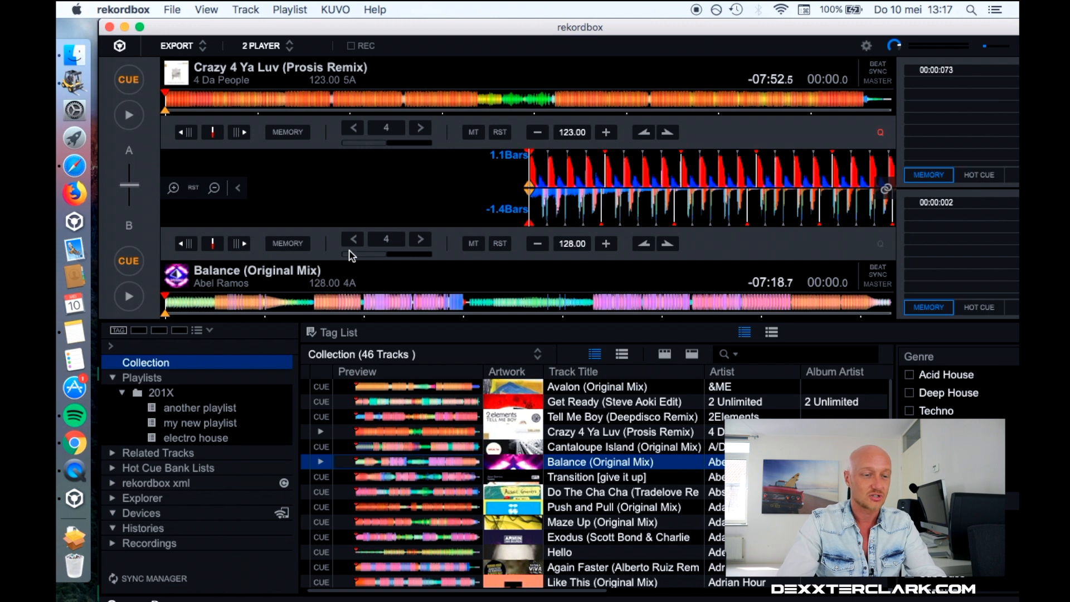
# Try out the SIMPLE PLAYER and FULL BROWSER layouts, and return to the 1 PLAYER layout
pyautogui.click(285, 50)
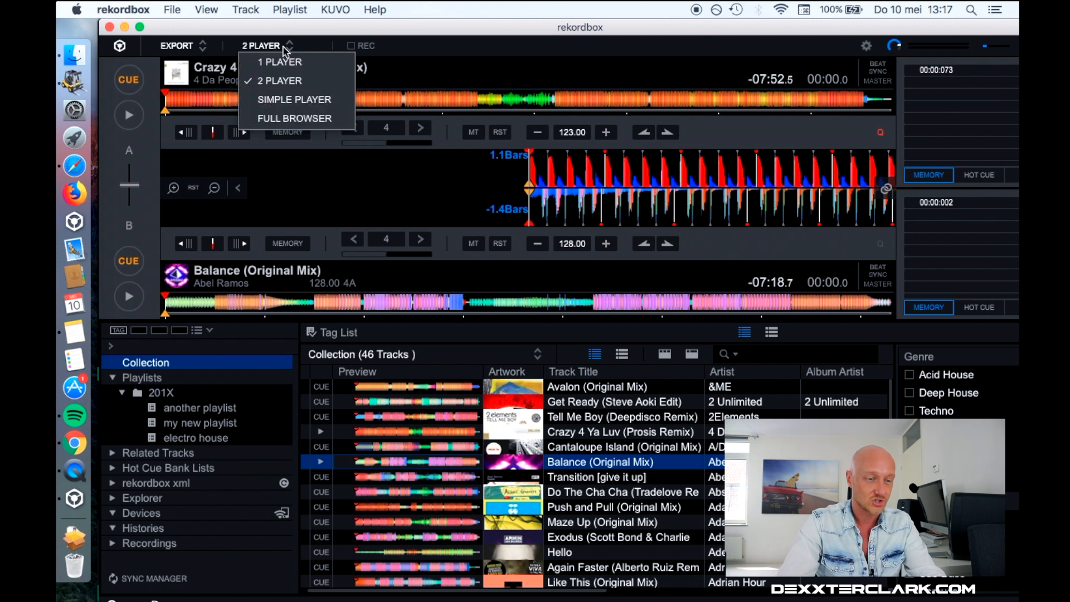
pyautogui.click(311, 100)
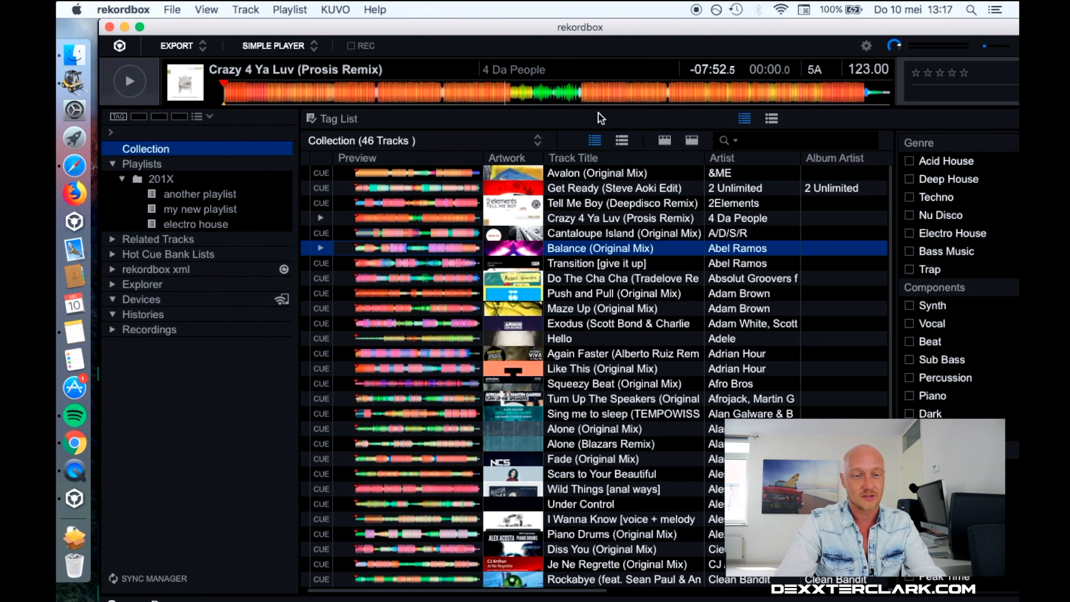
pyautogui.click(310, 47)
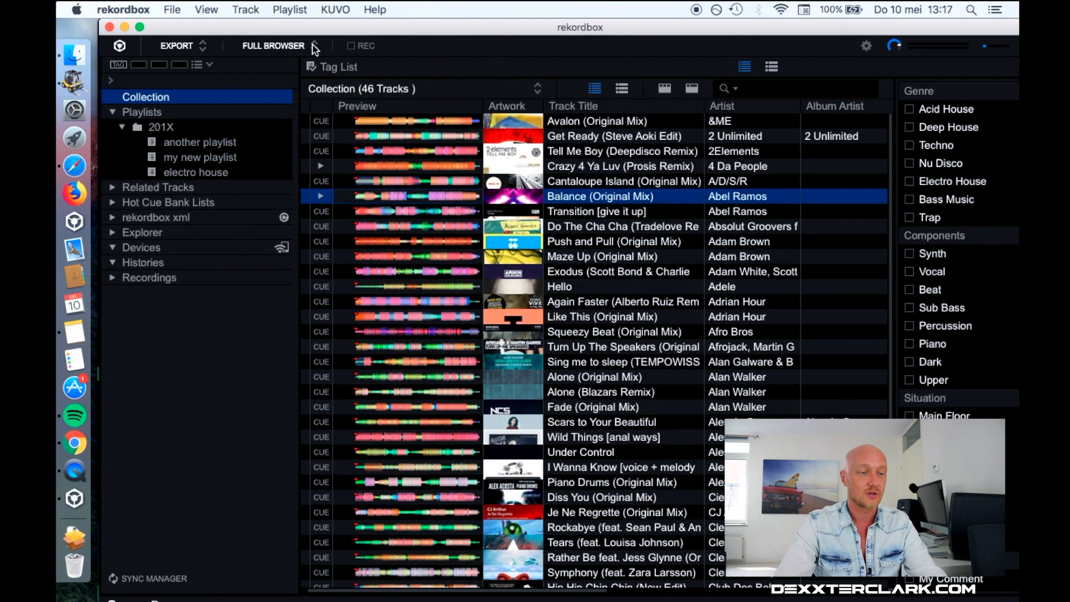
pyautogui.click(315, 48)
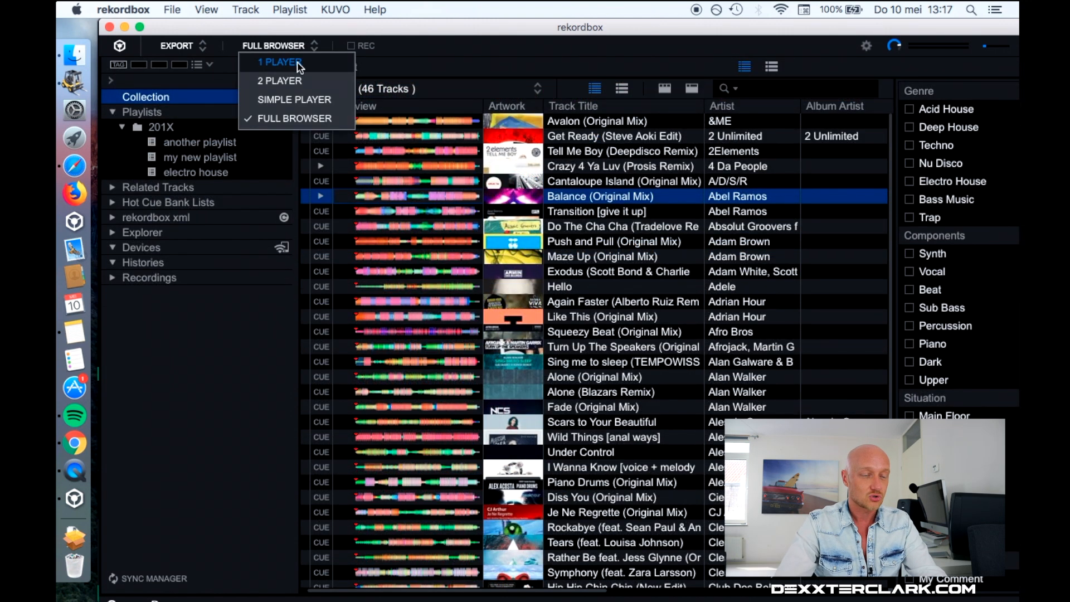
pyautogui.click(299, 65)
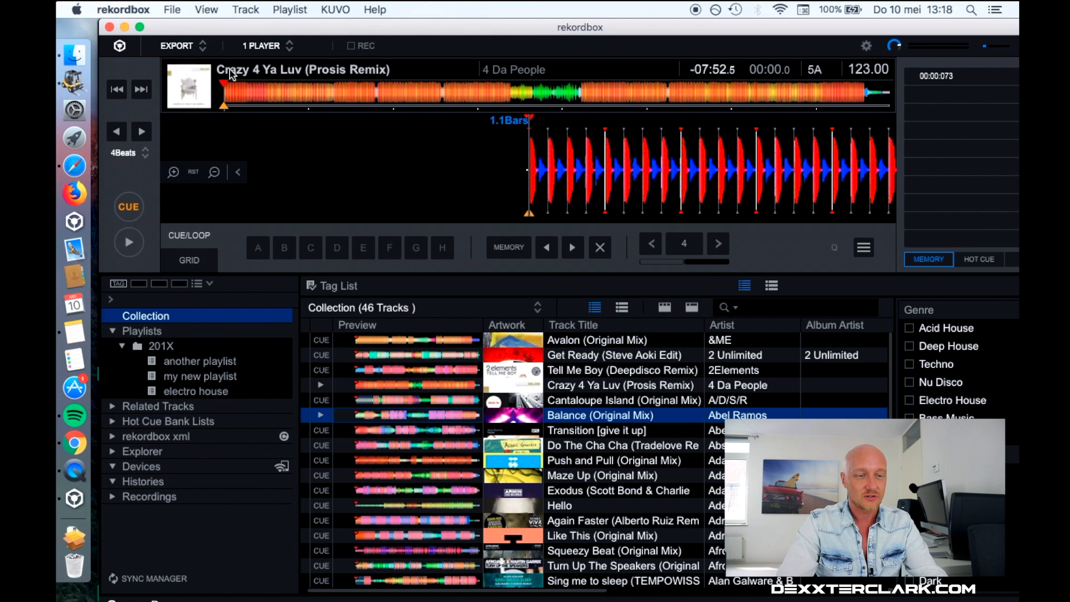
# Jump to several points of Crazy 4 Ya Luv (Prosis Remix) in the full waveform, ending at about 05:59
pyautogui.click(502, 71)
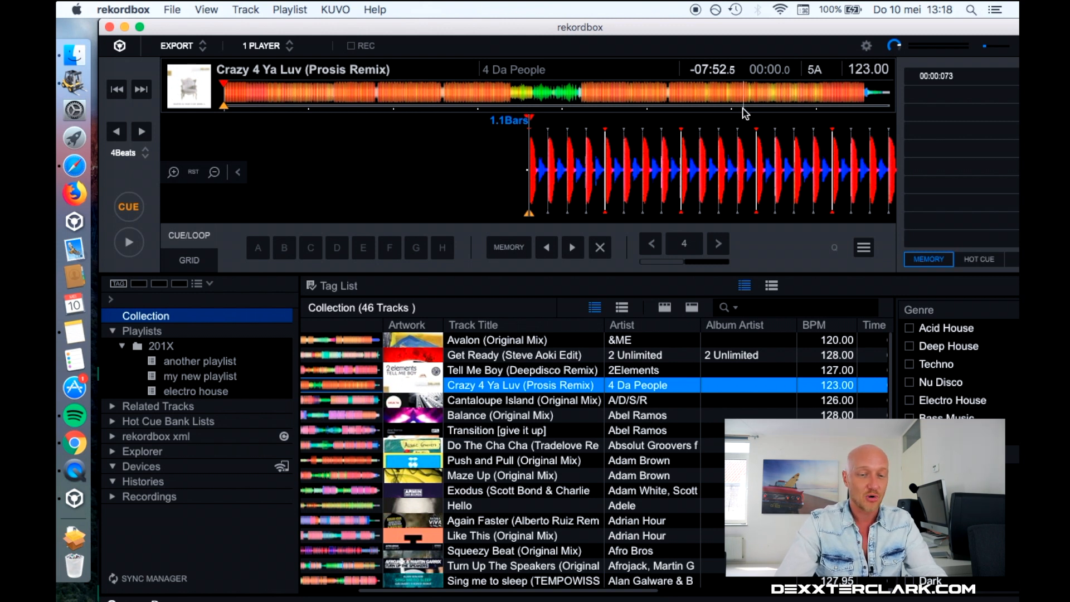
pyautogui.click(340, 92)
pyautogui.click(465, 93)
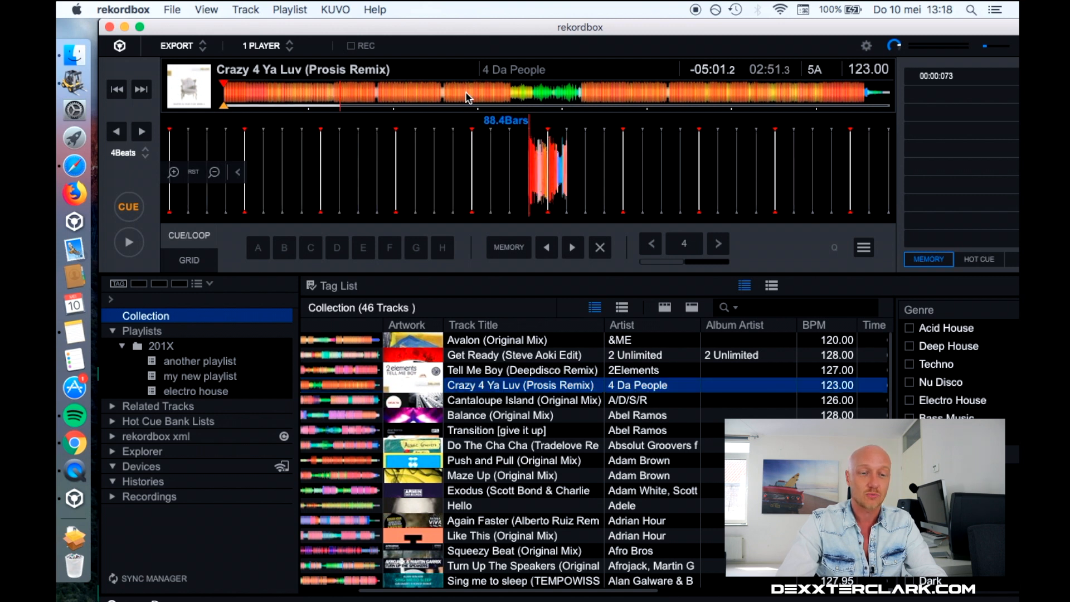
pyautogui.click(612, 93)
pyautogui.click(690, 95)
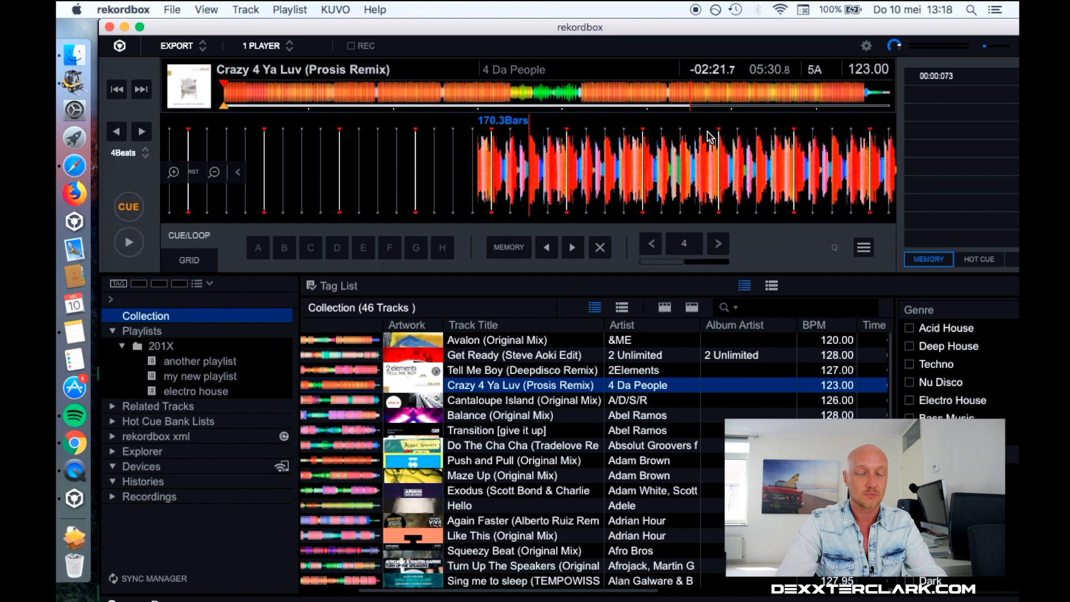
pyautogui.click(729, 94)
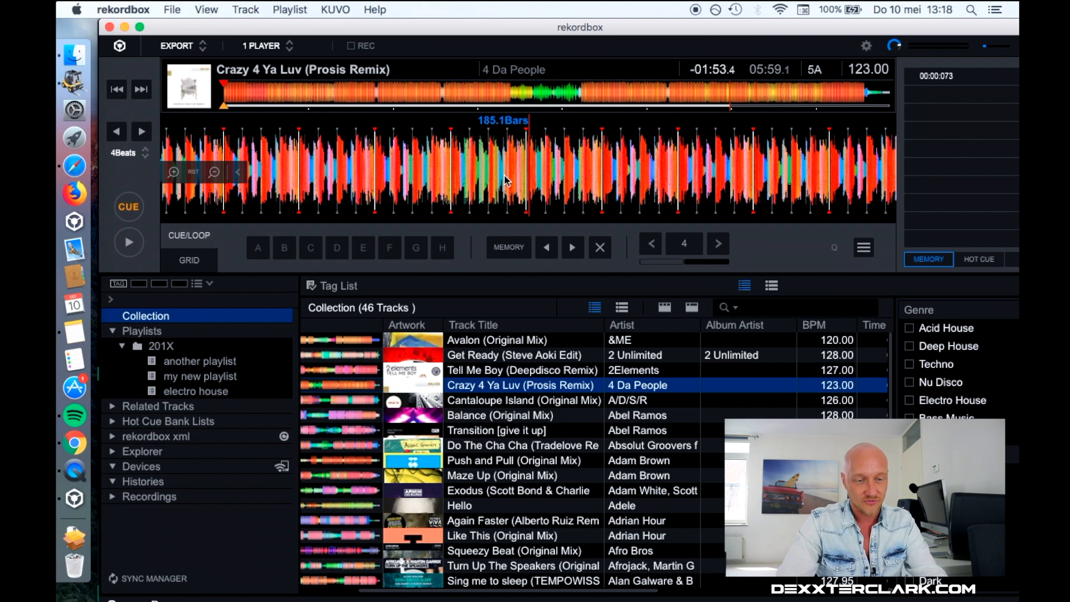
# Zoom the enlarged waveform in and back out, and collapse and expand its zoom controls
pyautogui.click(173, 177)
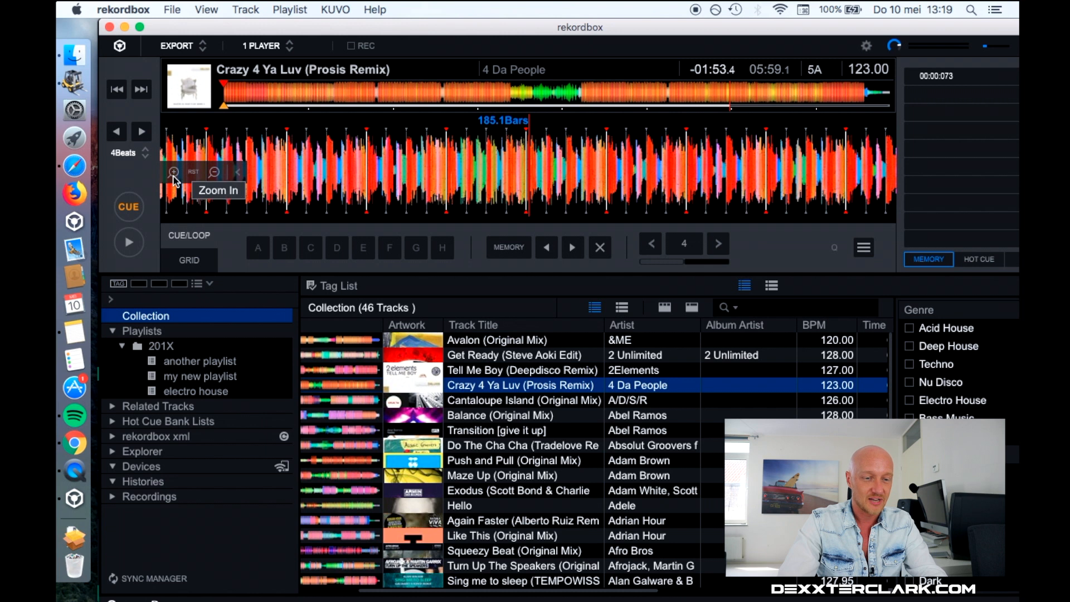
pyautogui.click(173, 172)
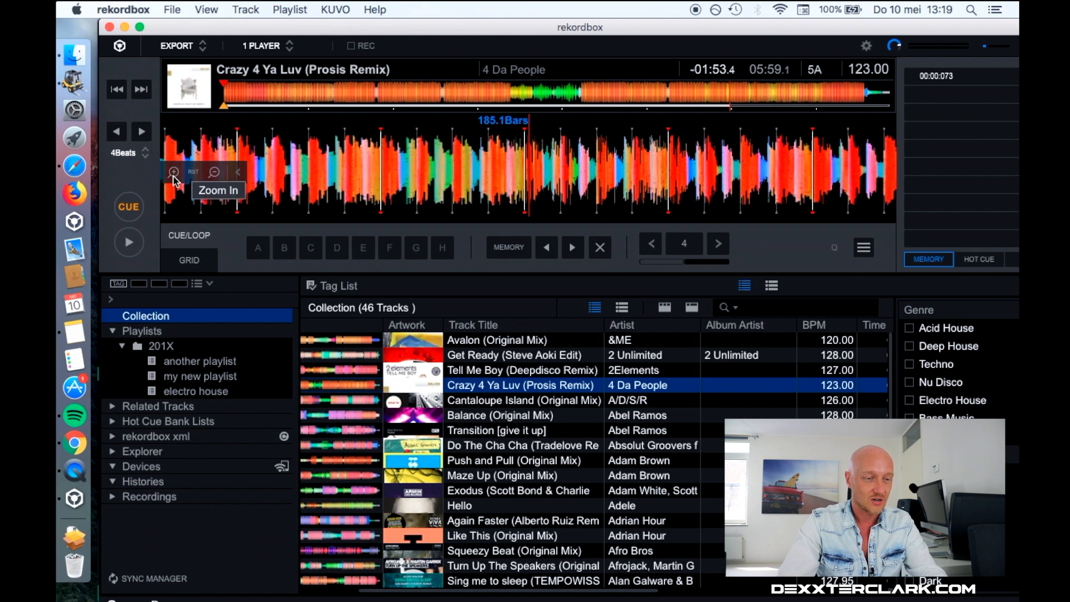
pyautogui.click(216, 172)
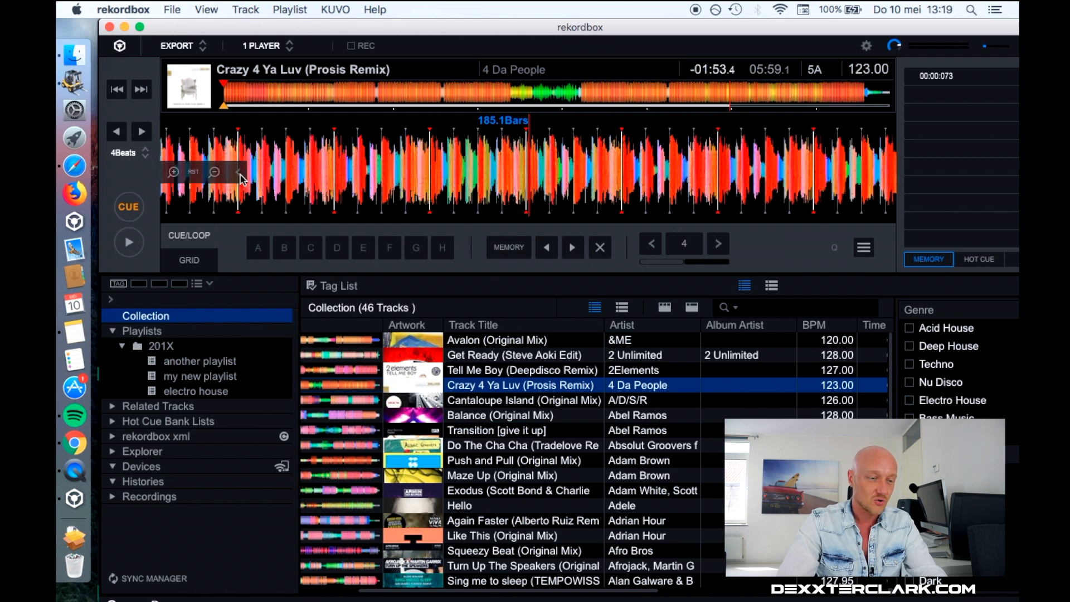
pyautogui.click(239, 176)
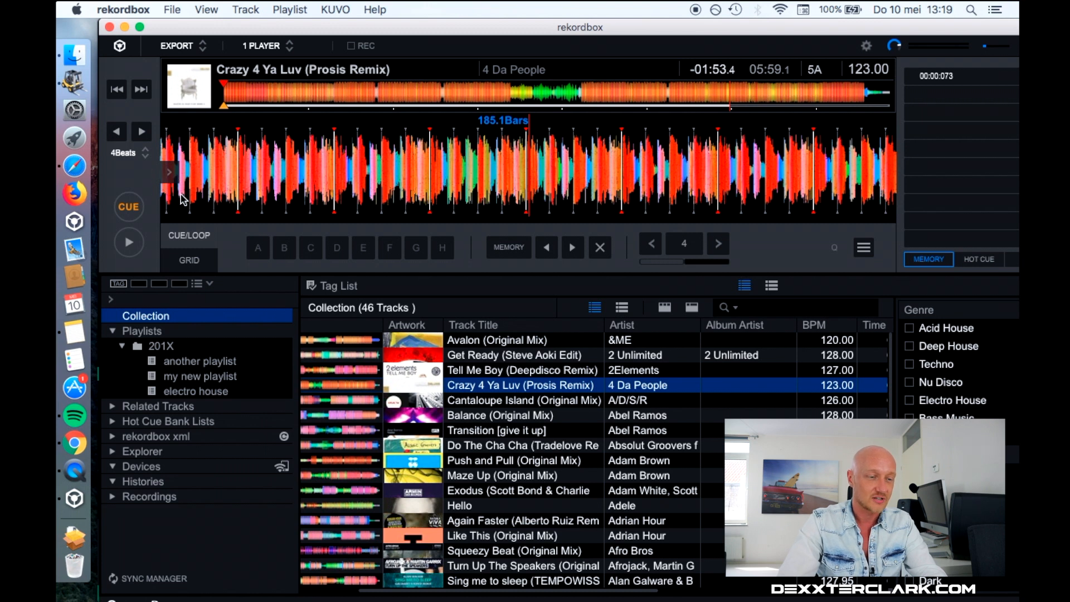
pyautogui.click(169, 174)
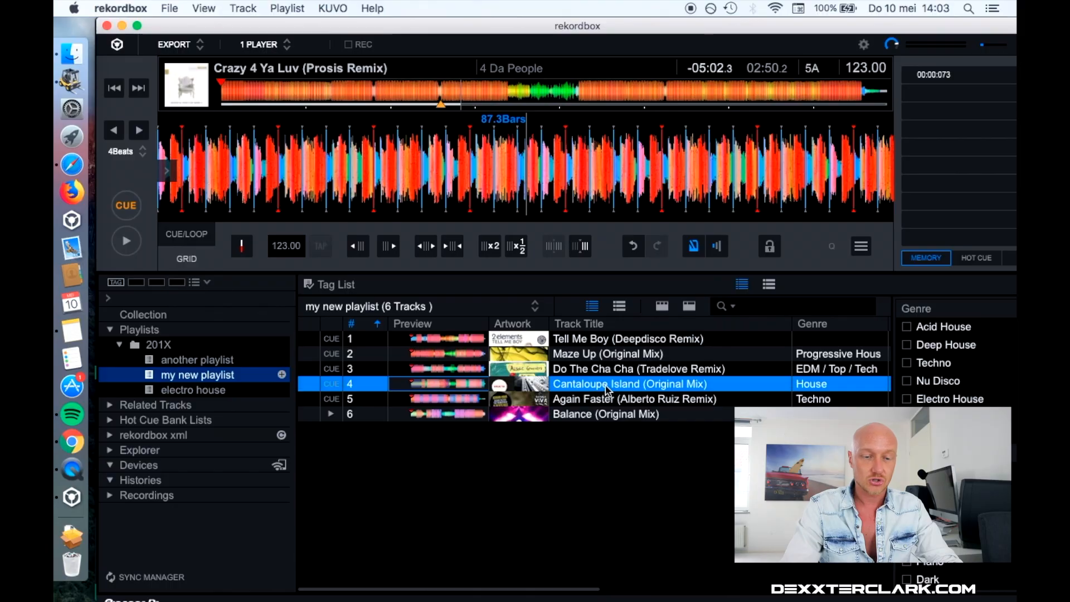
# Reorder "my new playlist" with Cantaloupe Island (Original Mix) in position 1 and Tell Me Boy (Deepdisco Remix) in position 5
pyautogui.moveTo(606, 388); pyautogui.dragTo(638, 399)
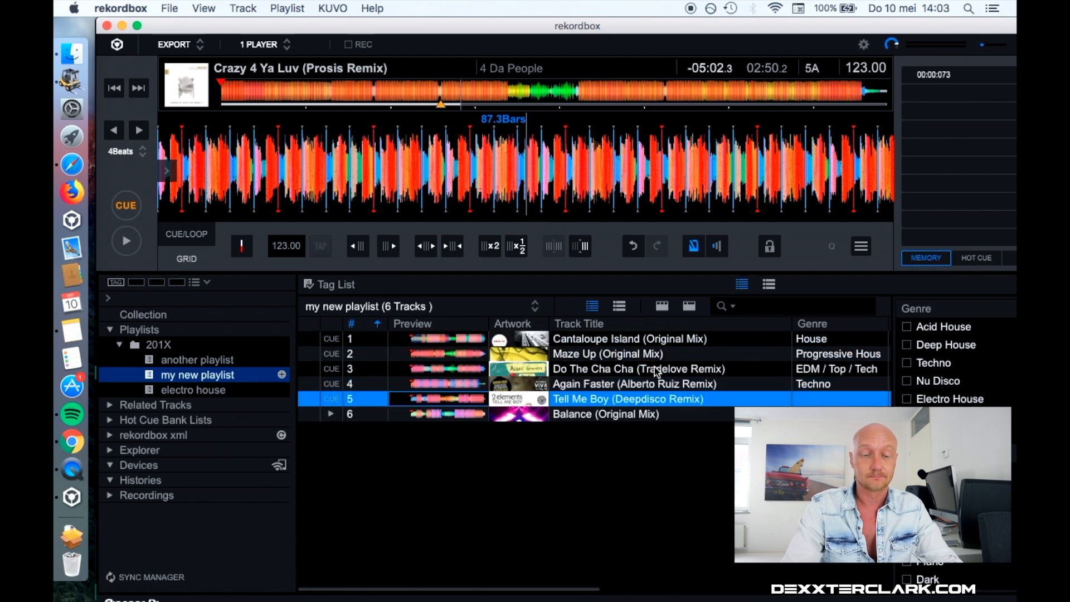
pyautogui.click(656, 368)
pyautogui.click(654, 340)
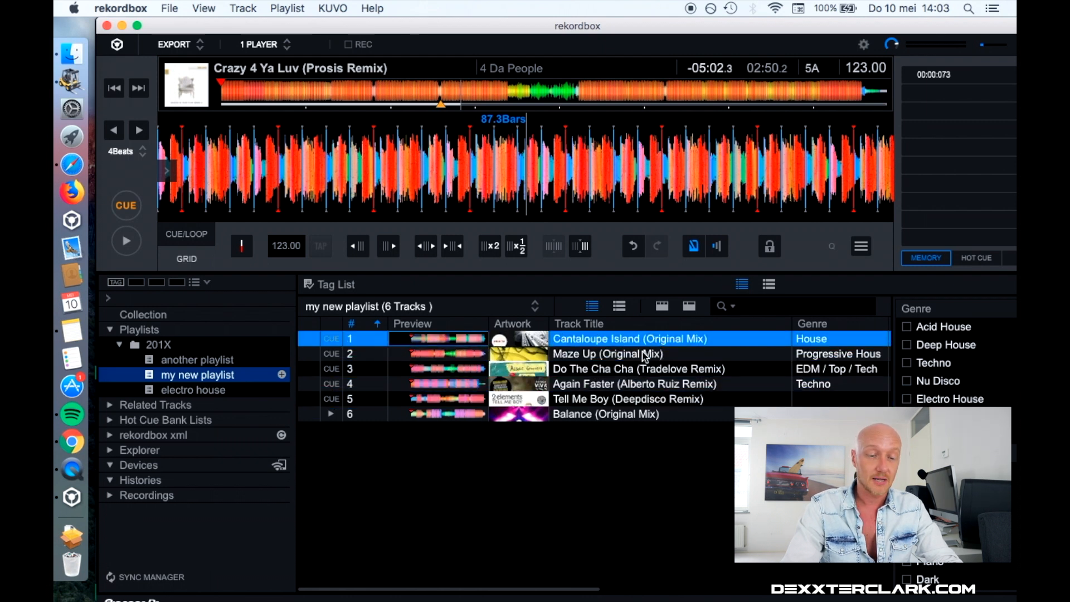
pyautogui.click(645, 355)
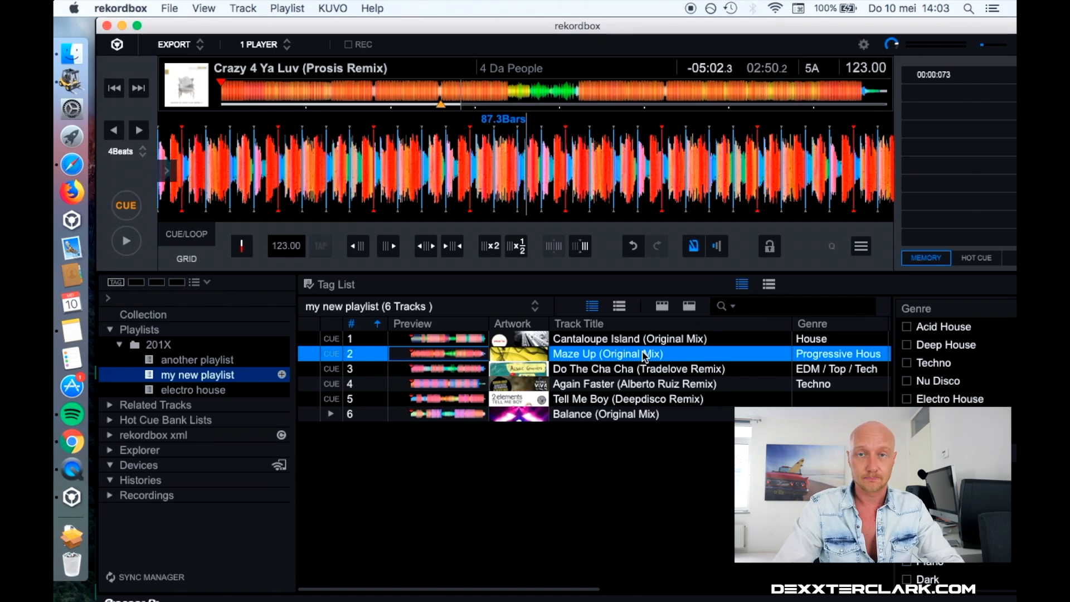
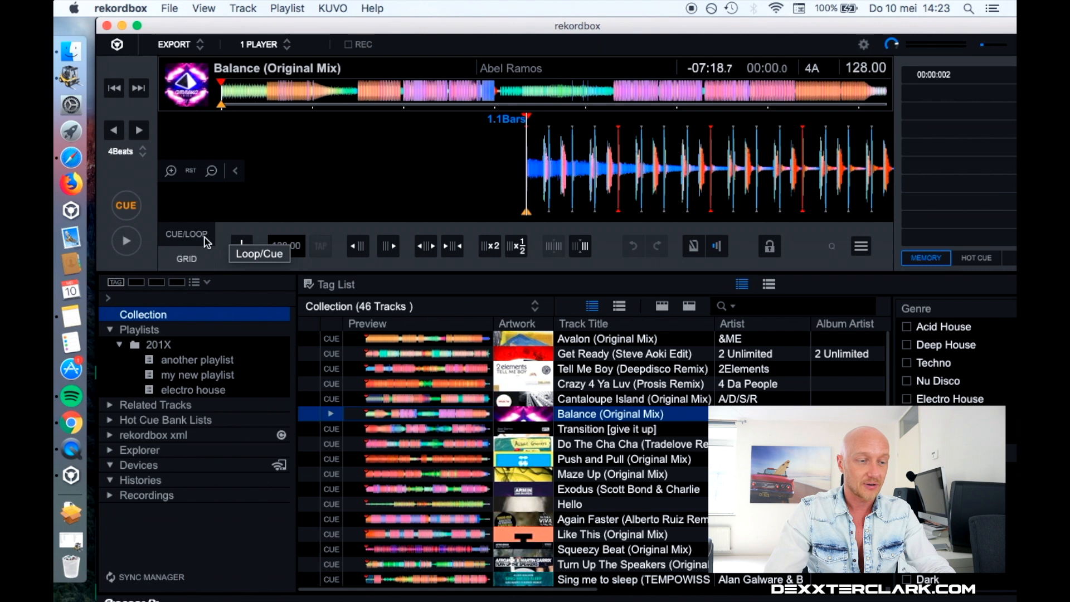
# Place the cue point of Balance (Original Mix) at the break start, bar 97.1 (03:00), and store it as a memory cue
pyautogui.click(187, 234)
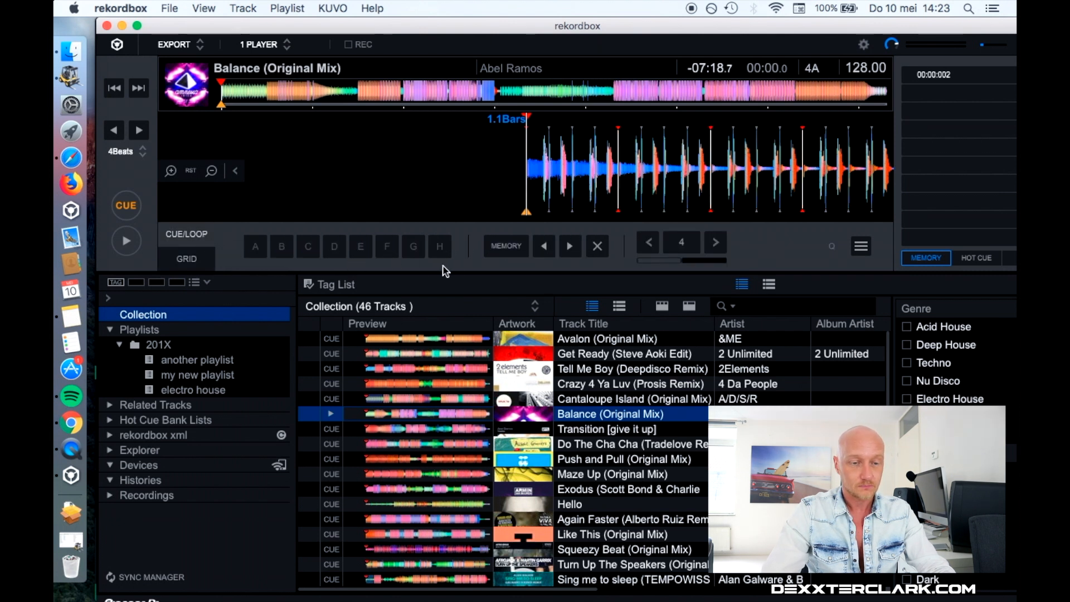
pyautogui.click(492, 102)
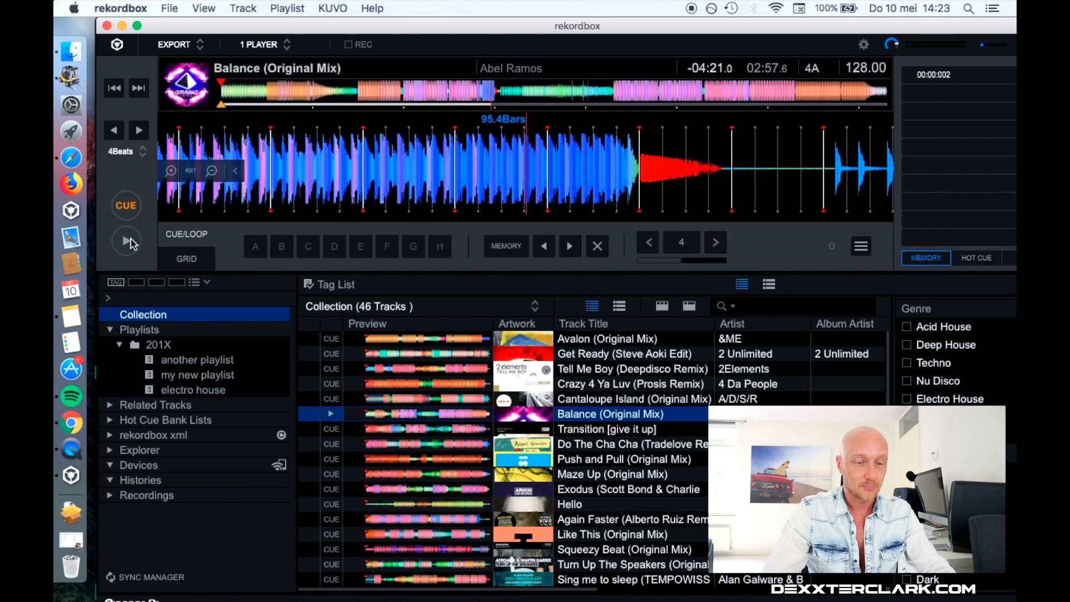
pyautogui.press('XF86AudioMute')
pyautogui.press('XF86AudioMute')
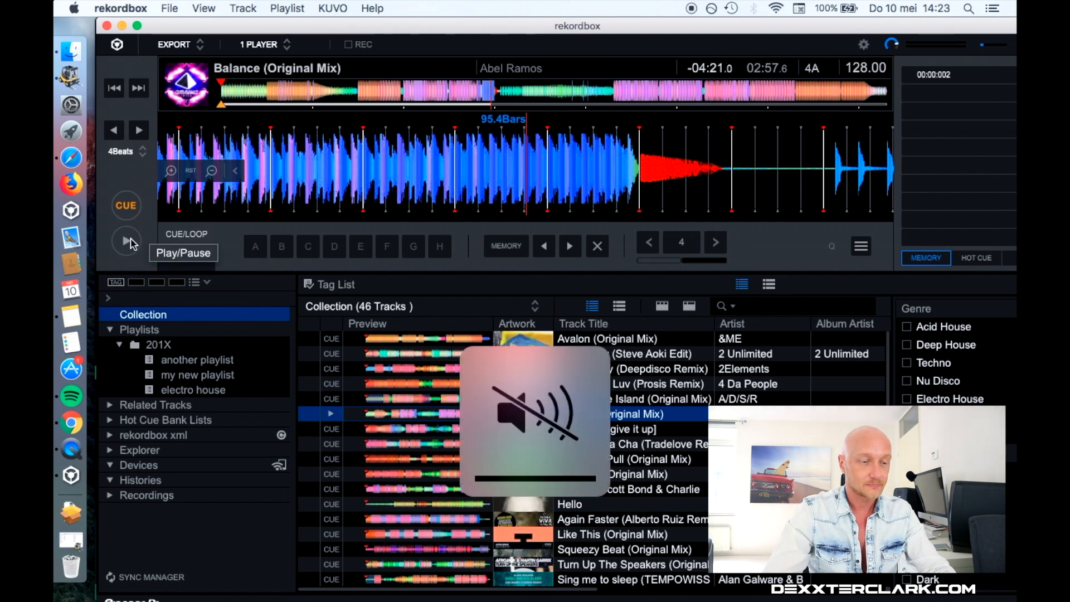
pyautogui.click(127, 241)
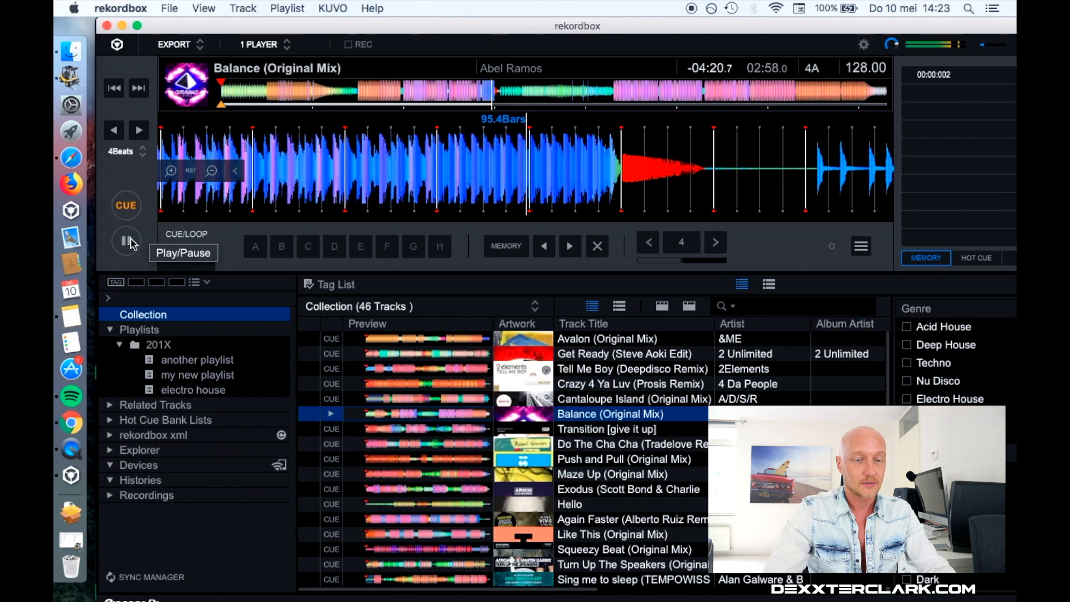
pyautogui.click(127, 241)
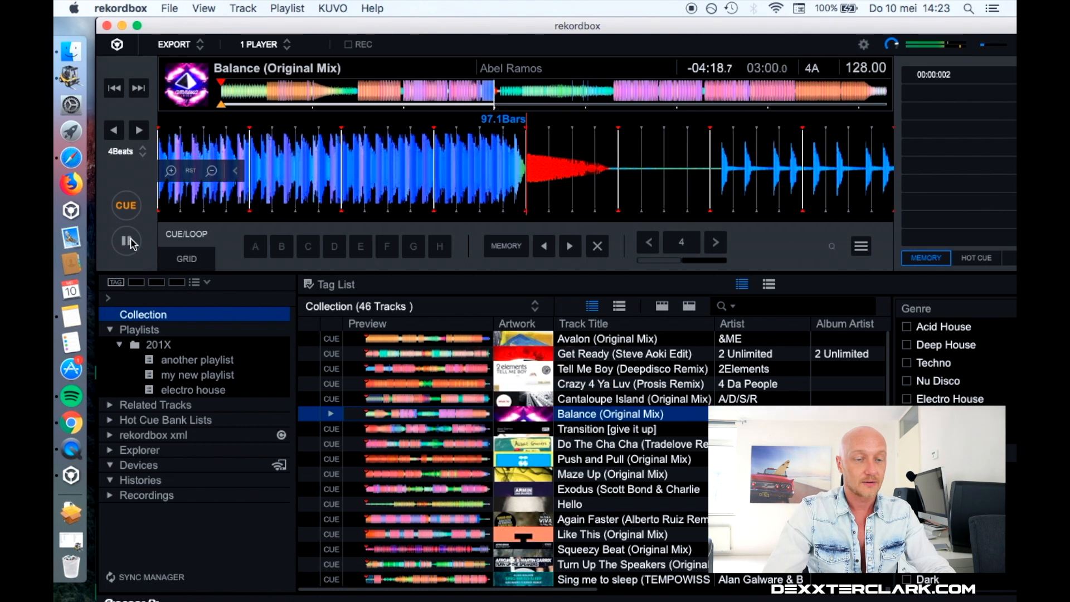
pyautogui.click(126, 207)
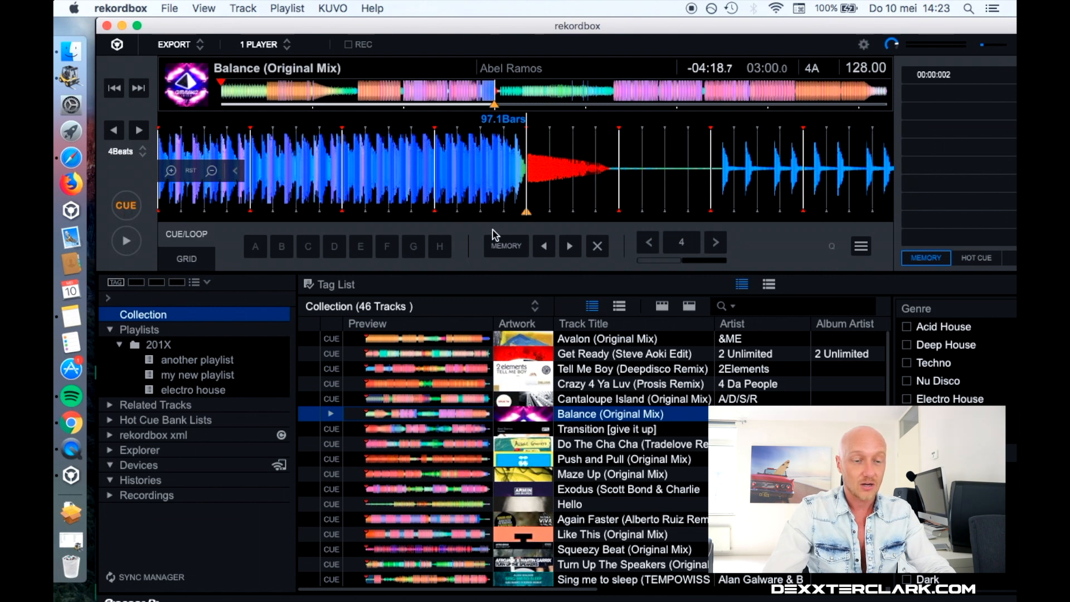
pyautogui.click(502, 250)
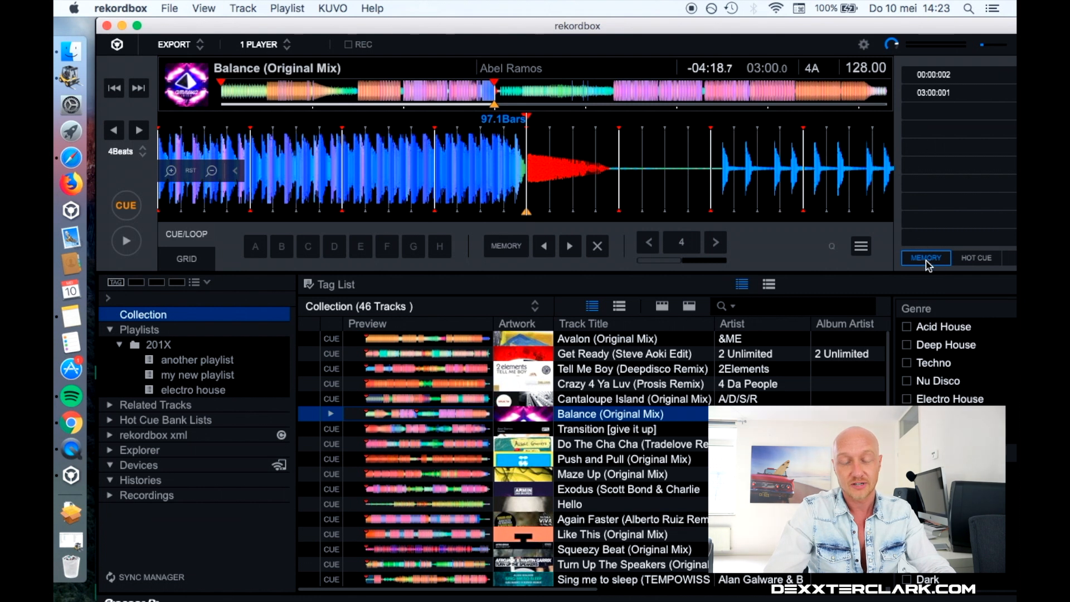
# View the empty hot cue list, return to the memory cues, and label the 00:00 cue "start" and the 03:00 cue "break"
pyautogui.click(973, 259)
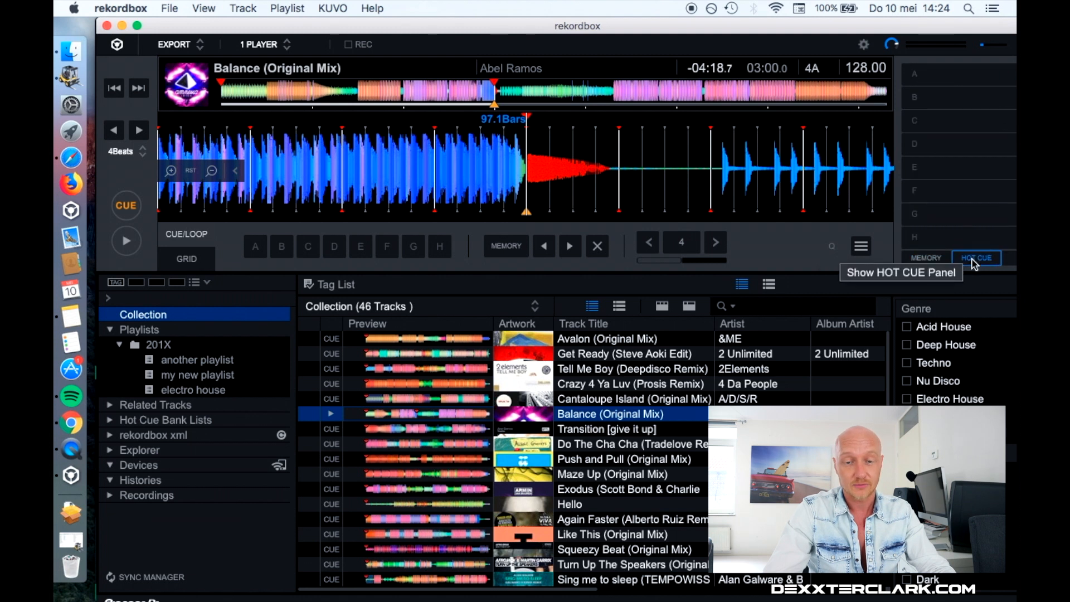
pyautogui.click(939, 259)
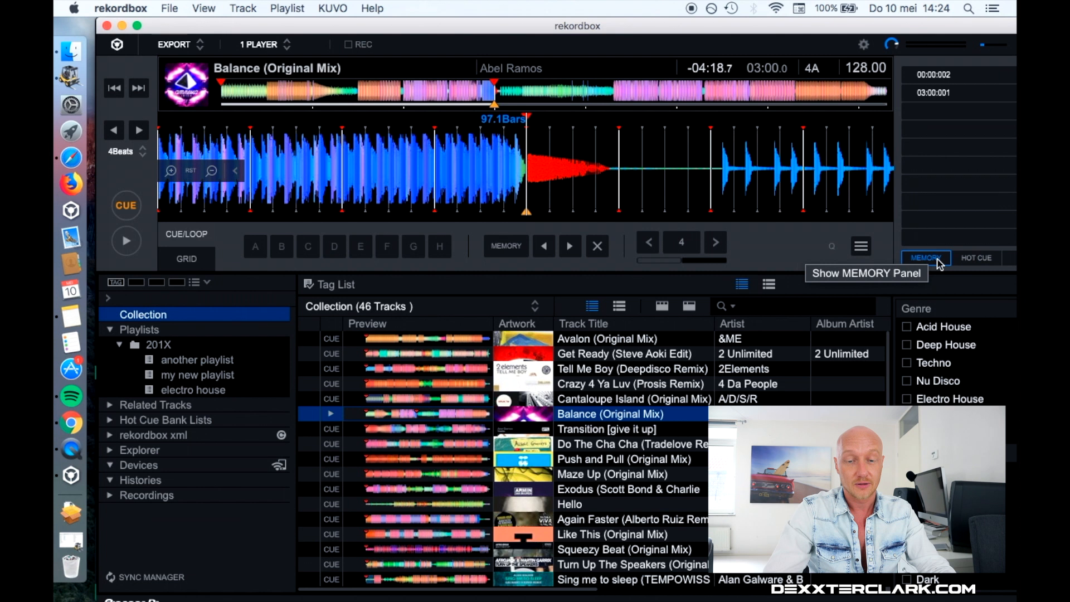
pyautogui.doubleClick(936, 25)
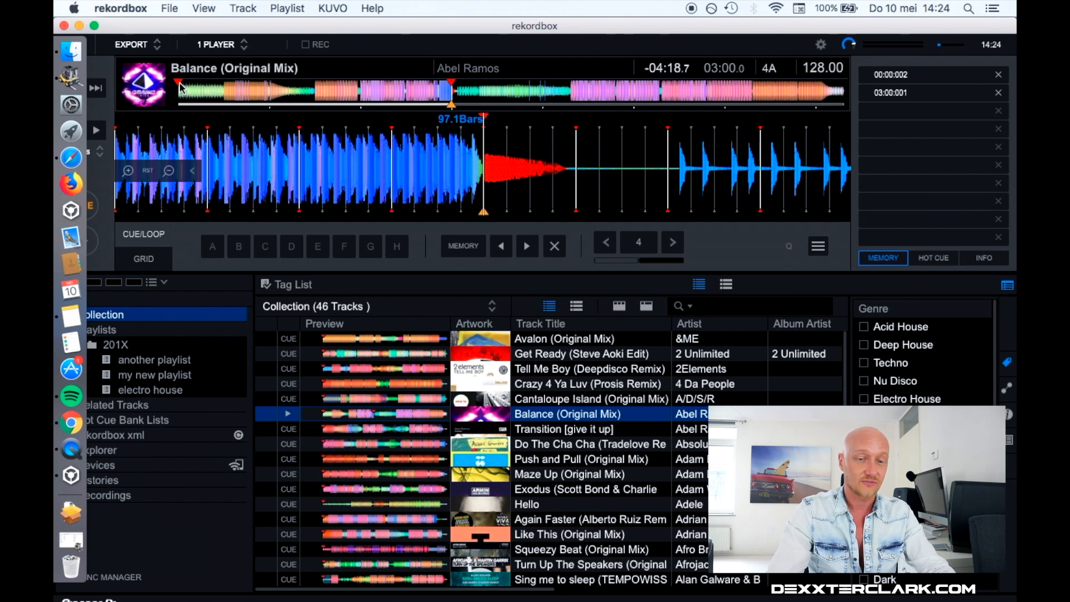
pyautogui.write('start')
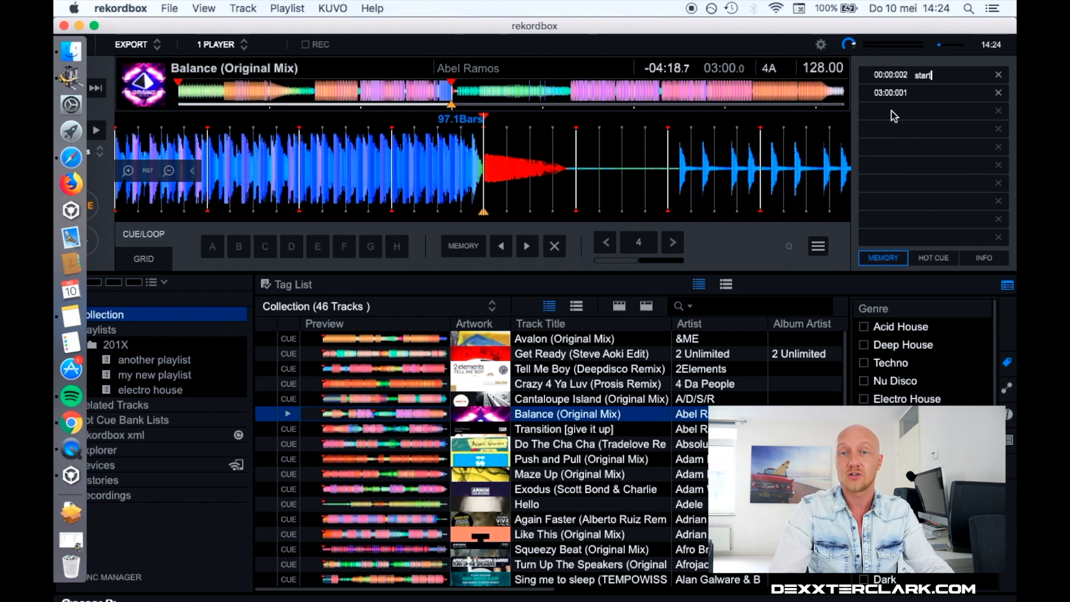
pyautogui.click(925, 97)
pyautogui.write('break')
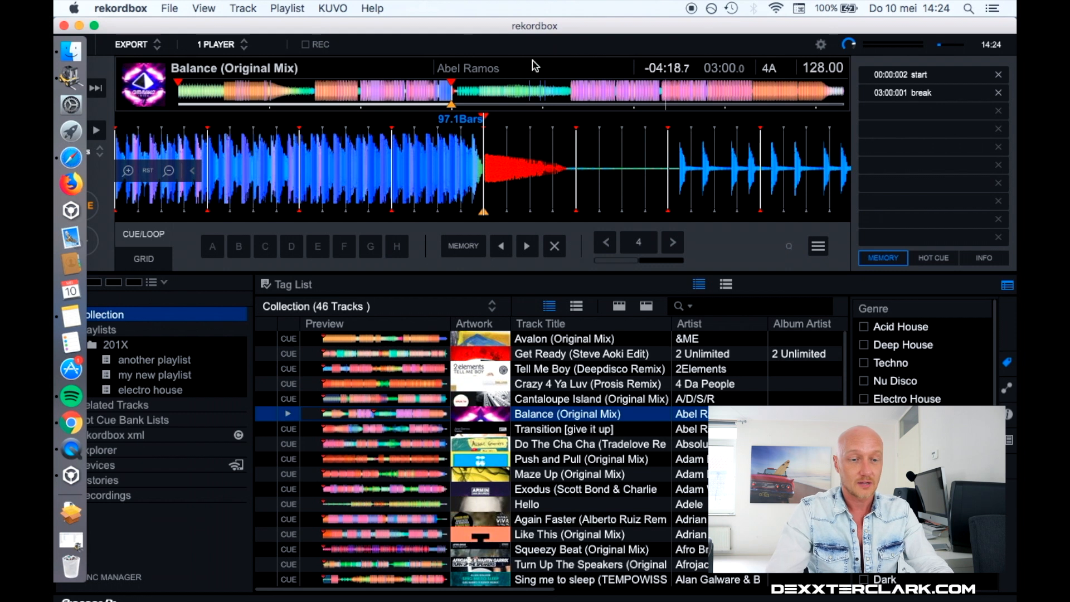
# Store a memory cue at bar 139.1 (04:18.7), where the beat returns after the break
pyautogui.click(569, 98)
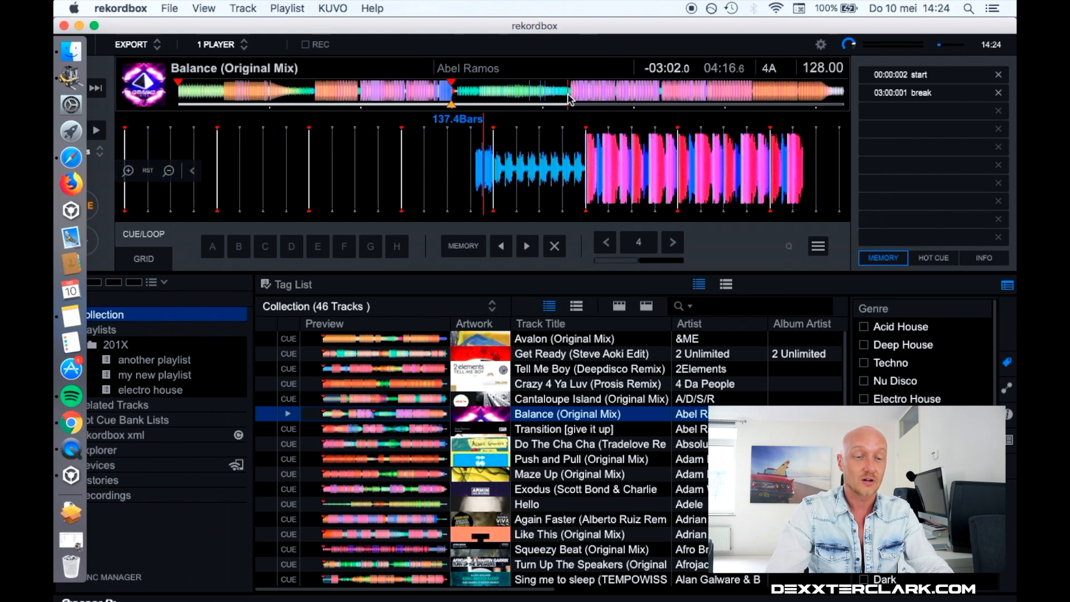
pyautogui.moveTo(178, 30); pyautogui.dragTo(201, 28)
pyautogui.click(108, 244)
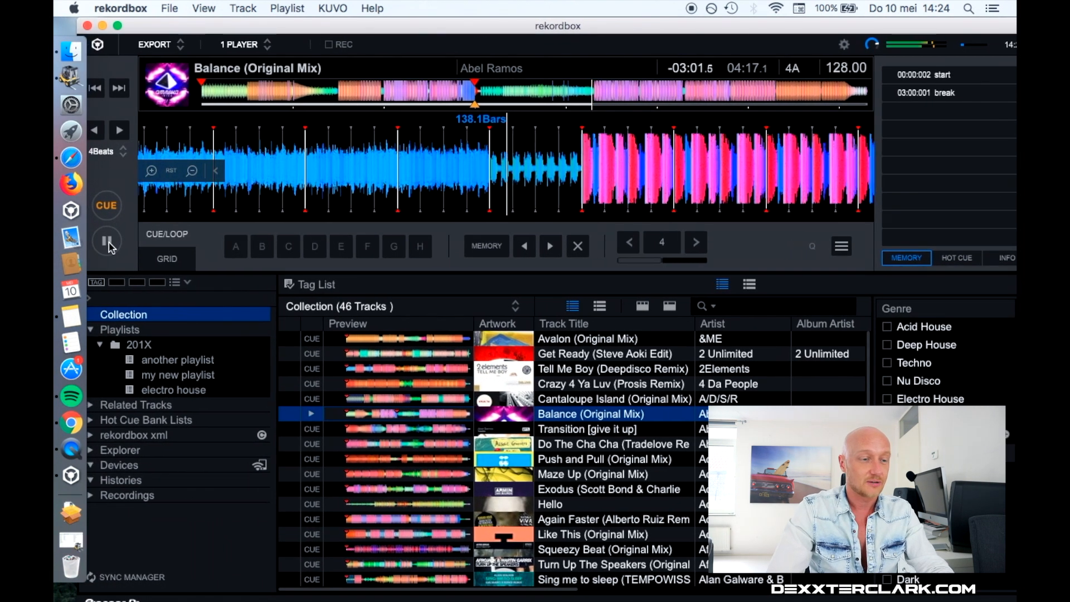
pyautogui.click(108, 244)
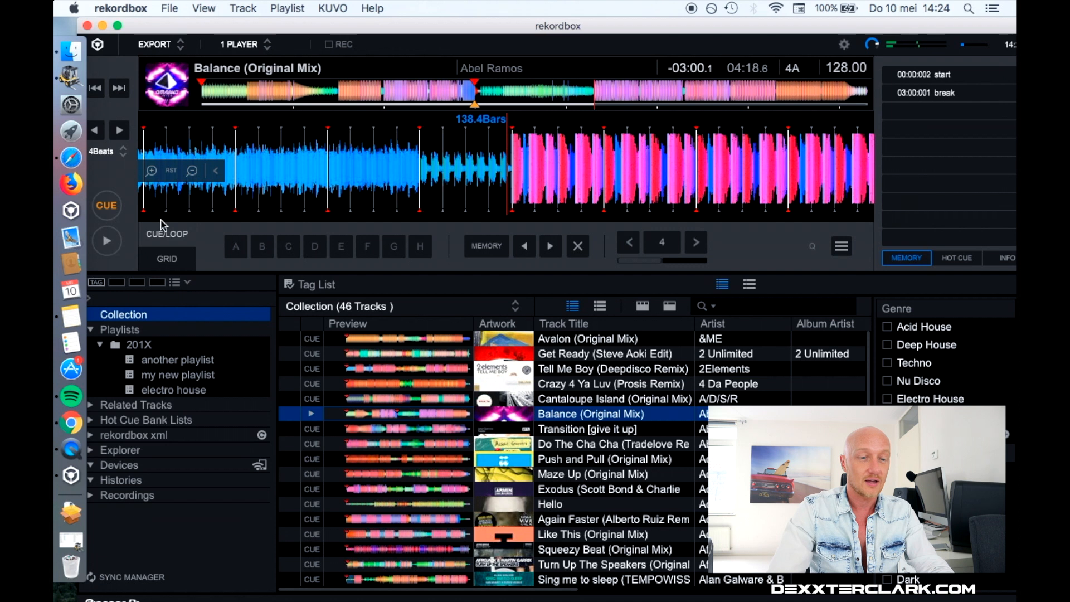
pyautogui.click(107, 206)
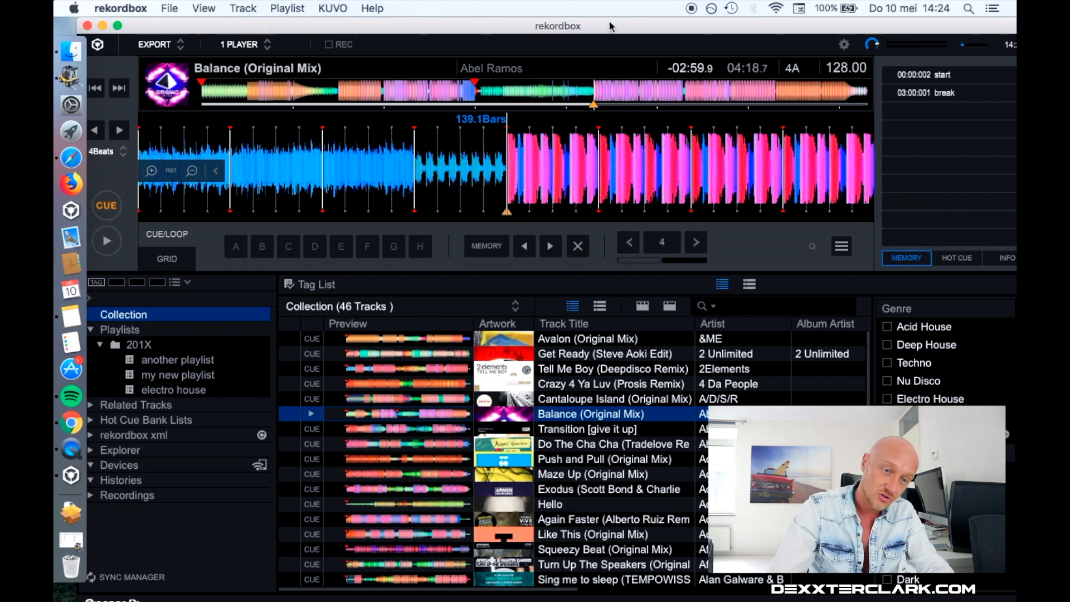
pyautogui.moveTo(609, 26); pyautogui.dragTo(597, 22)
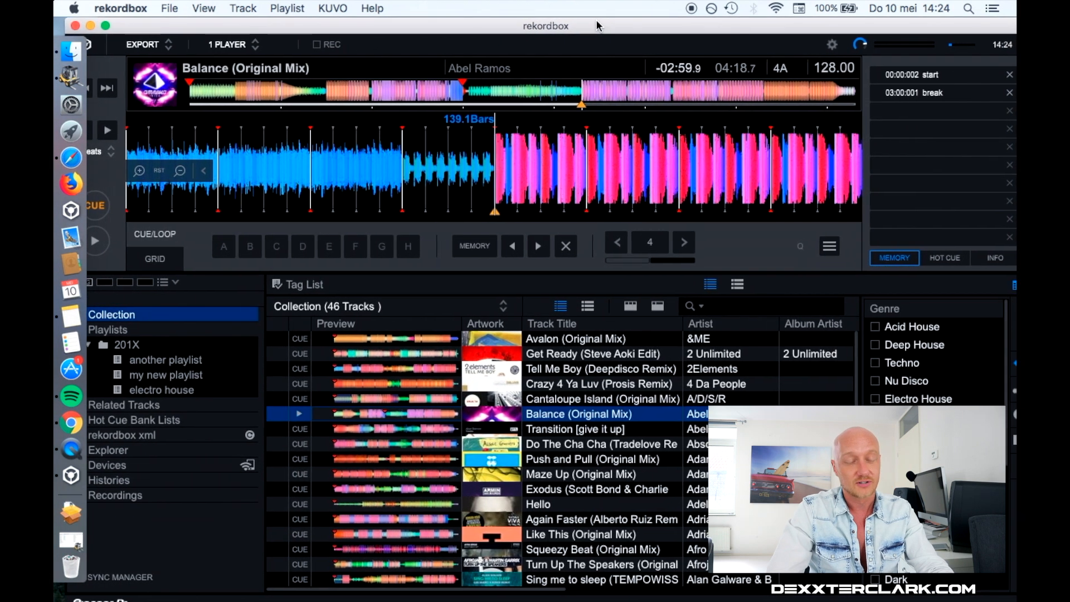
pyautogui.click(480, 249)
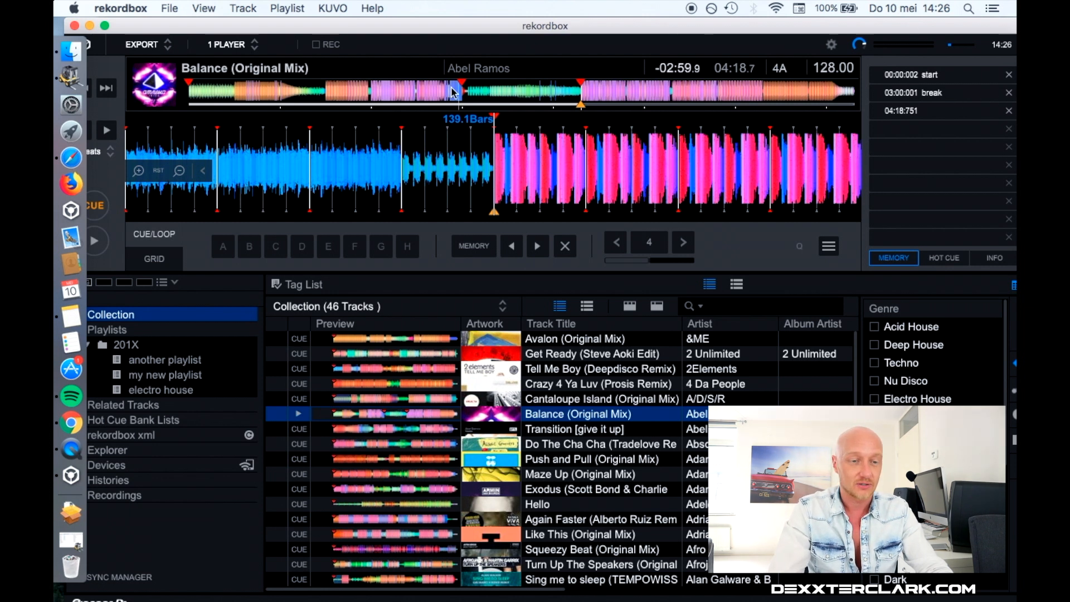
# Delete the memory cues at 03:00 and 04:18, and store memory cues again at 04:18, 03:00 and 06:18
pyautogui.click(1008, 94)
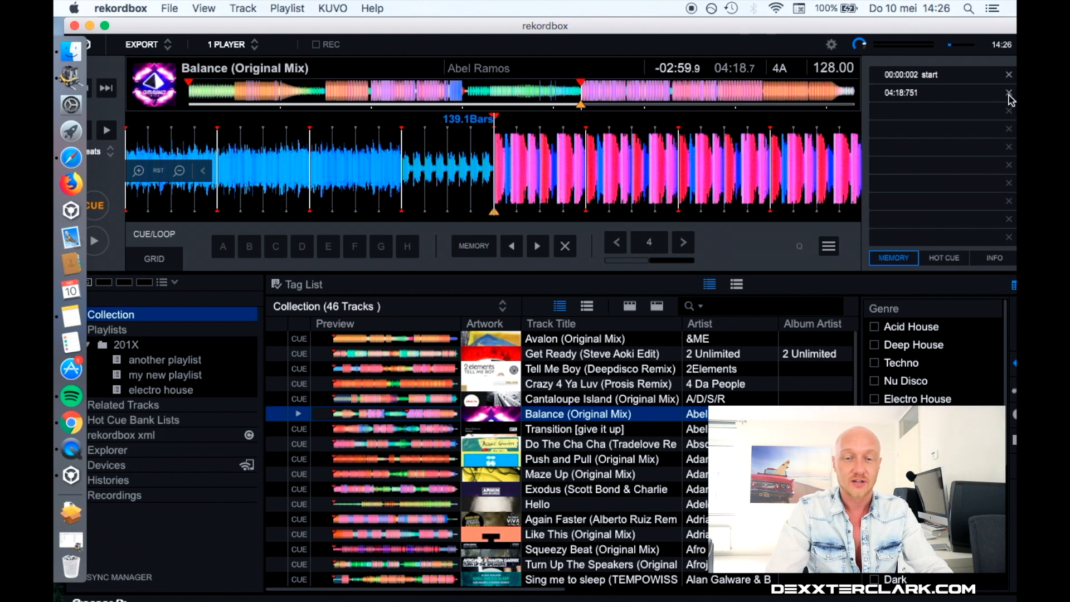
pyautogui.click(1009, 94)
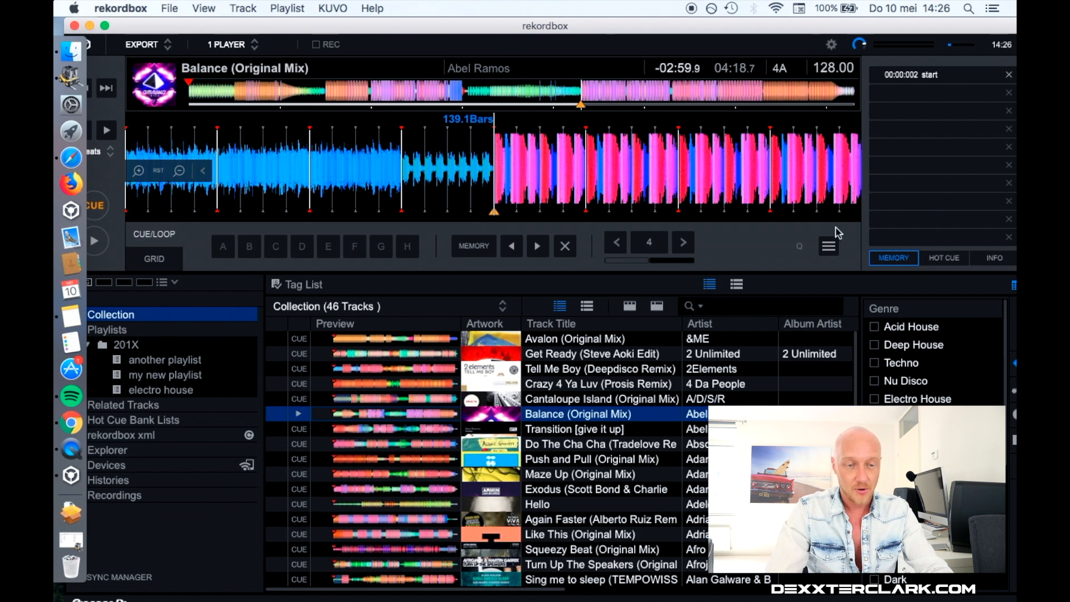
pyautogui.click(473, 245)
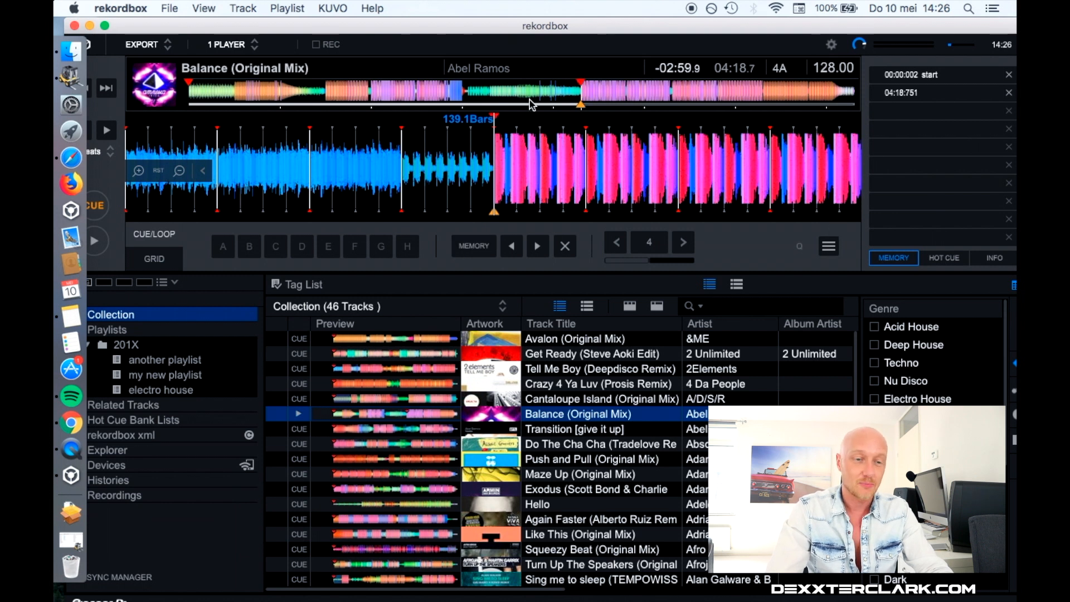
pyautogui.click(458, 92)
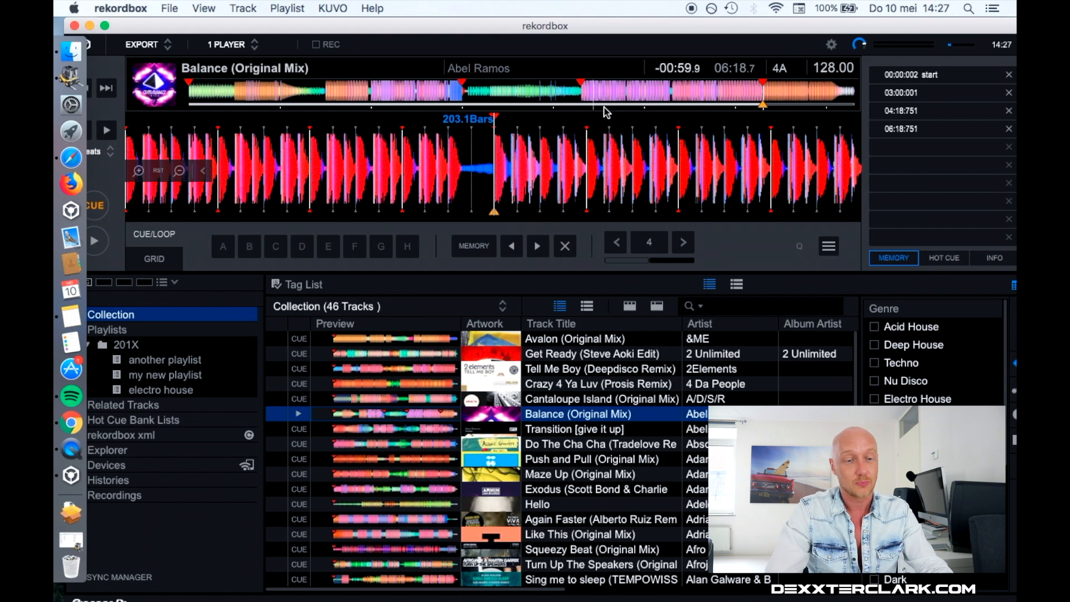
# Recall the previous memory cues one at a time, from 06:18 back to 04:18 and 03:00
pyautogui.click(516, 250)
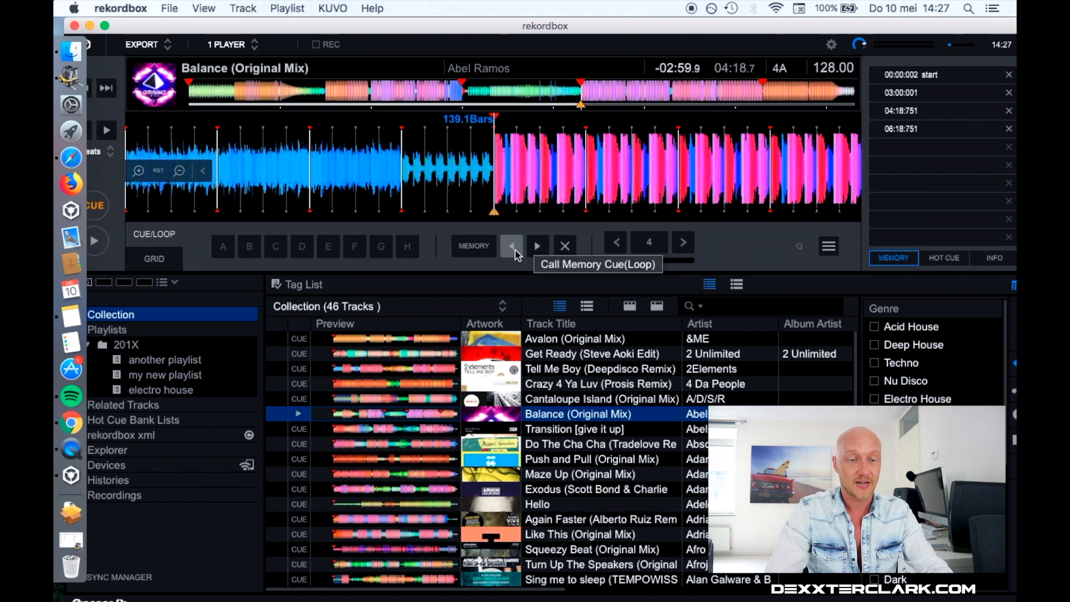
pyautogui.click(515, 251)
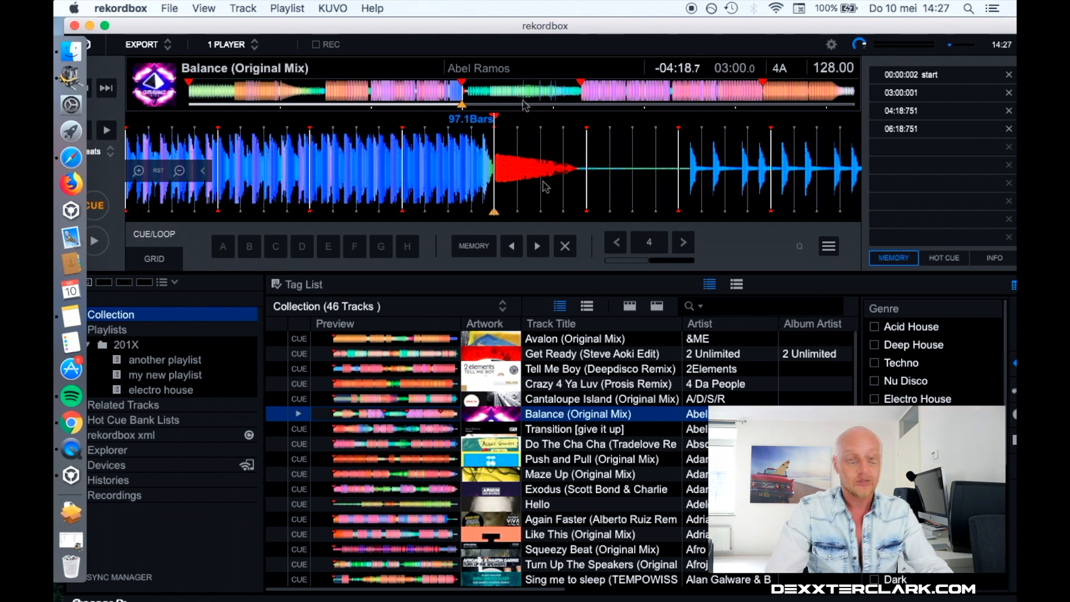
pyautogui.click(565, 249)
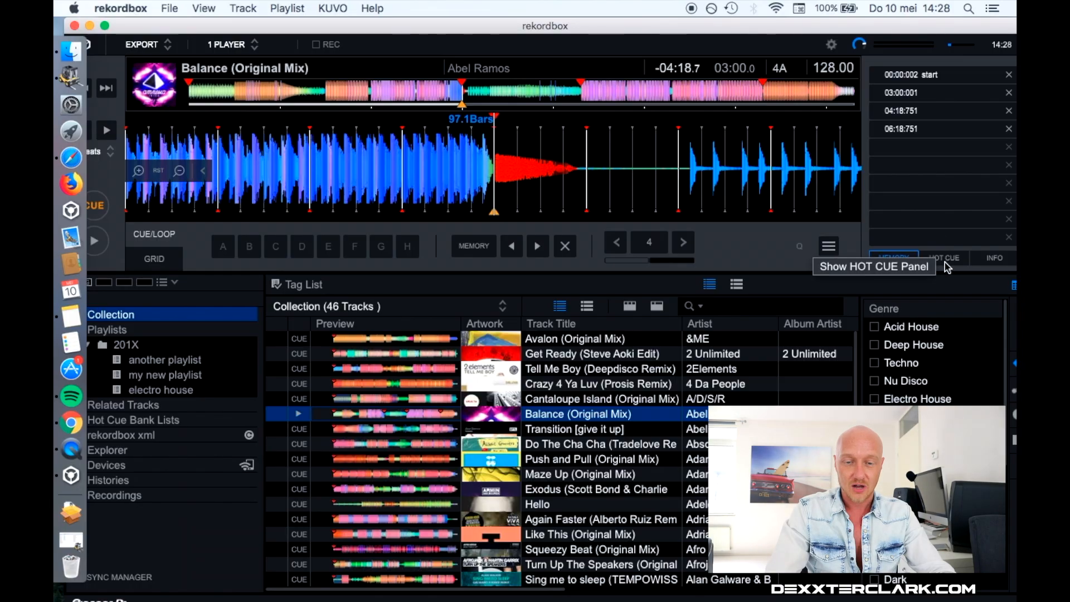
# Show the hot cue list and set hot cue A at 03:00 and hot cue B at bar 155.1 (04:48)
pyautogui.click(946, 258)
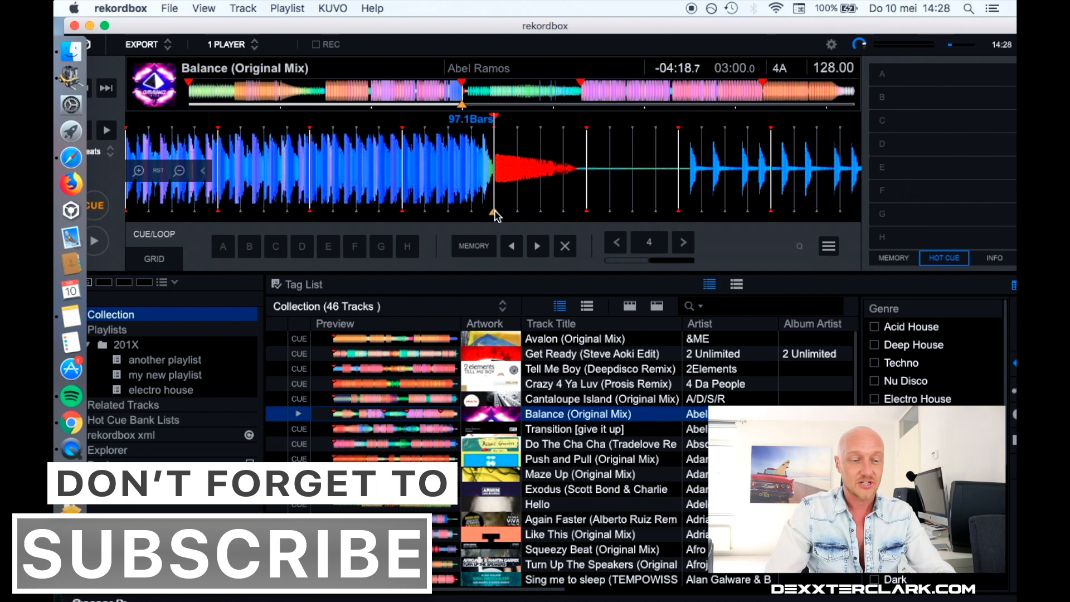
pyautogui.click(224, 249)
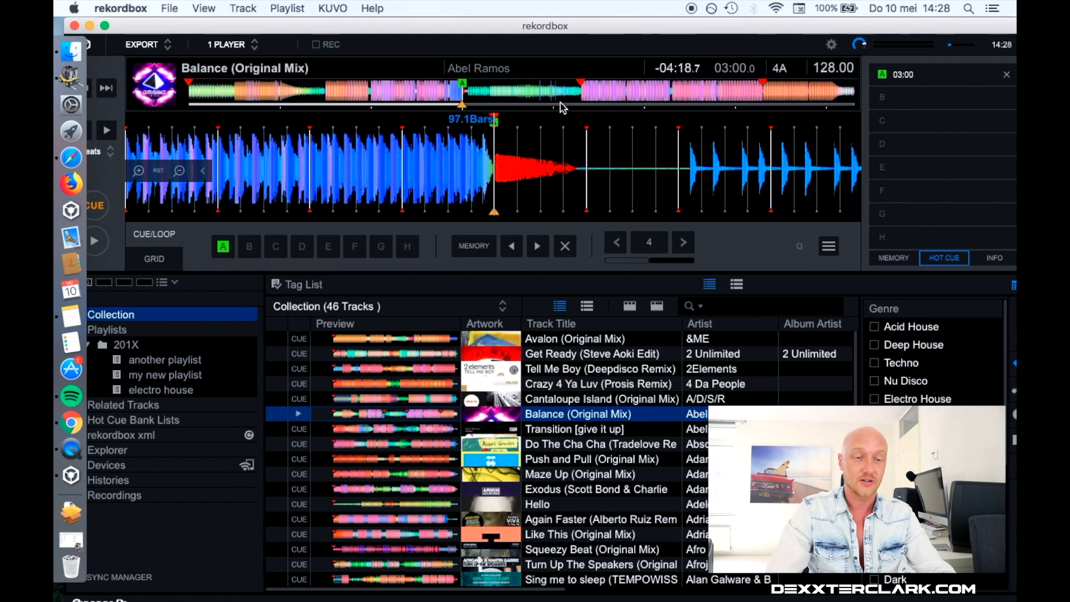
pyautogui.click(627, 98)
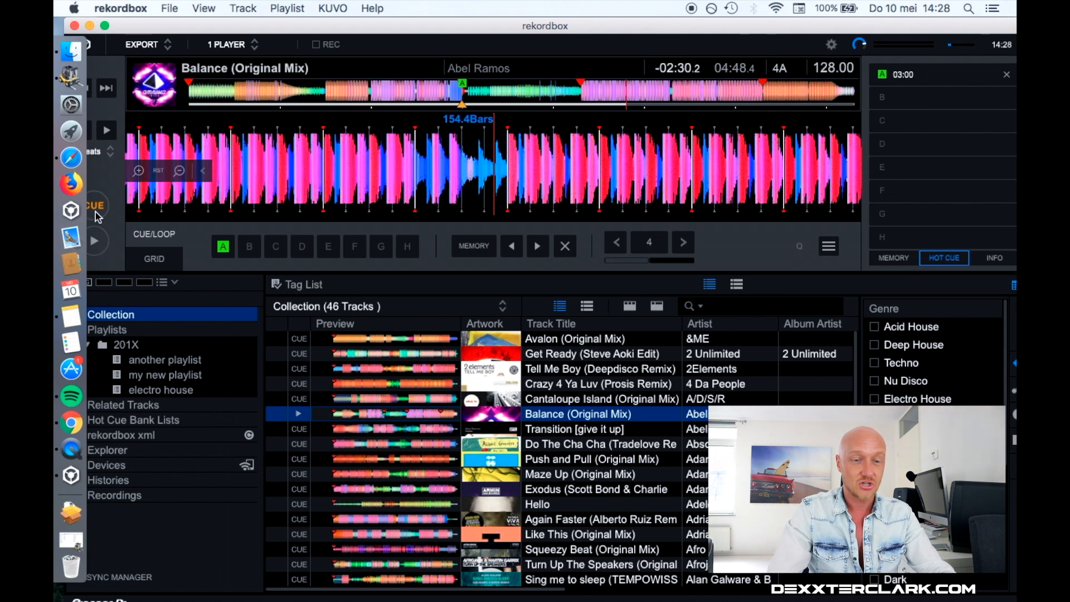
pyautogui.click(97, 216)
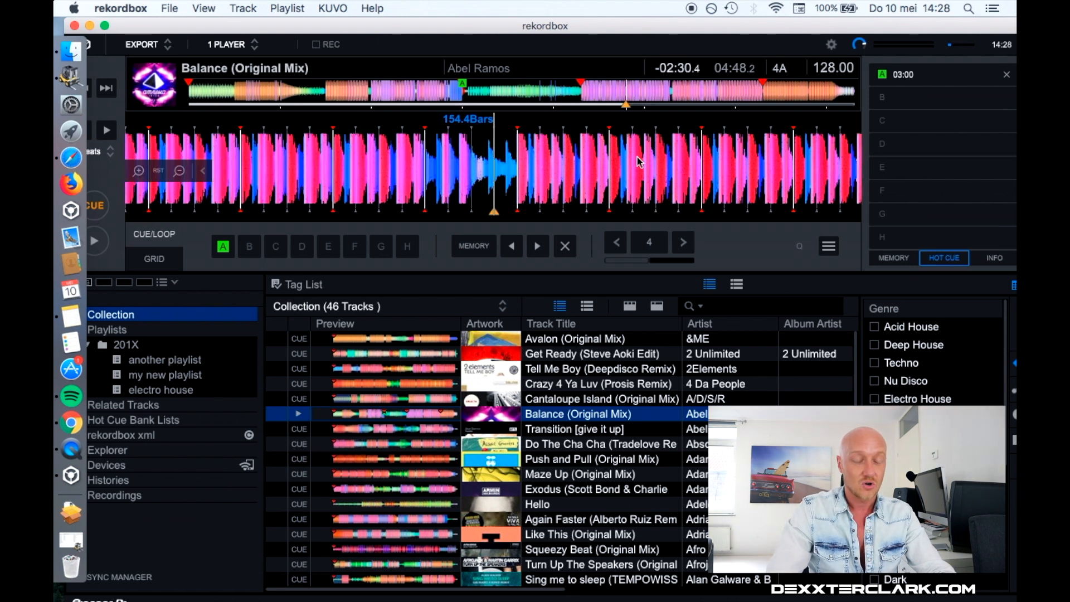
pyautogui.moveTo(632, 163); pyautogui.dragTo(613, 164)
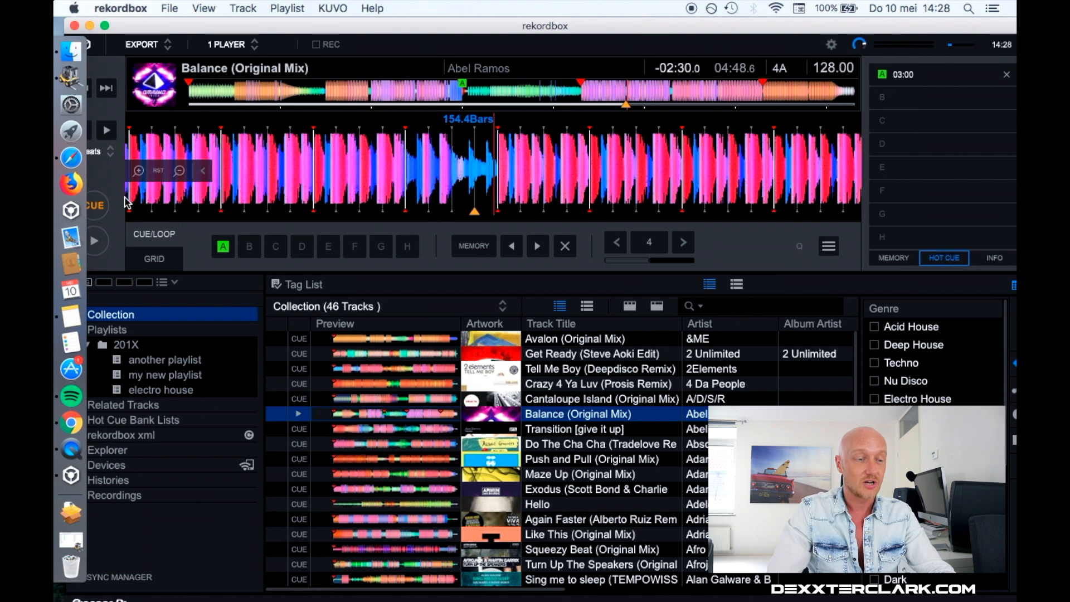
pyautogui.click(97, 211)
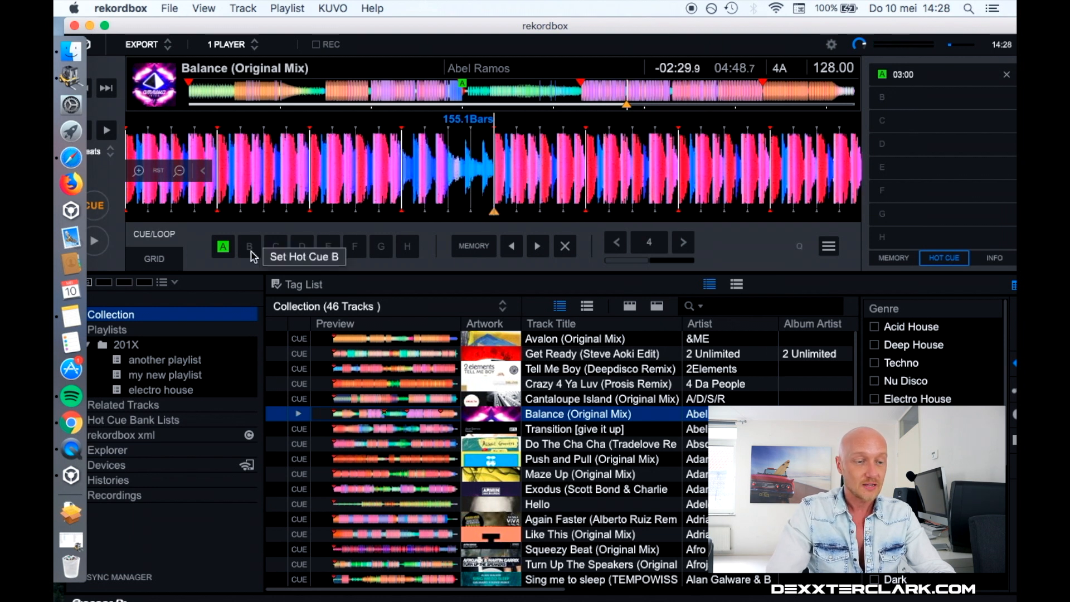
pyautogui.click(251, 248)
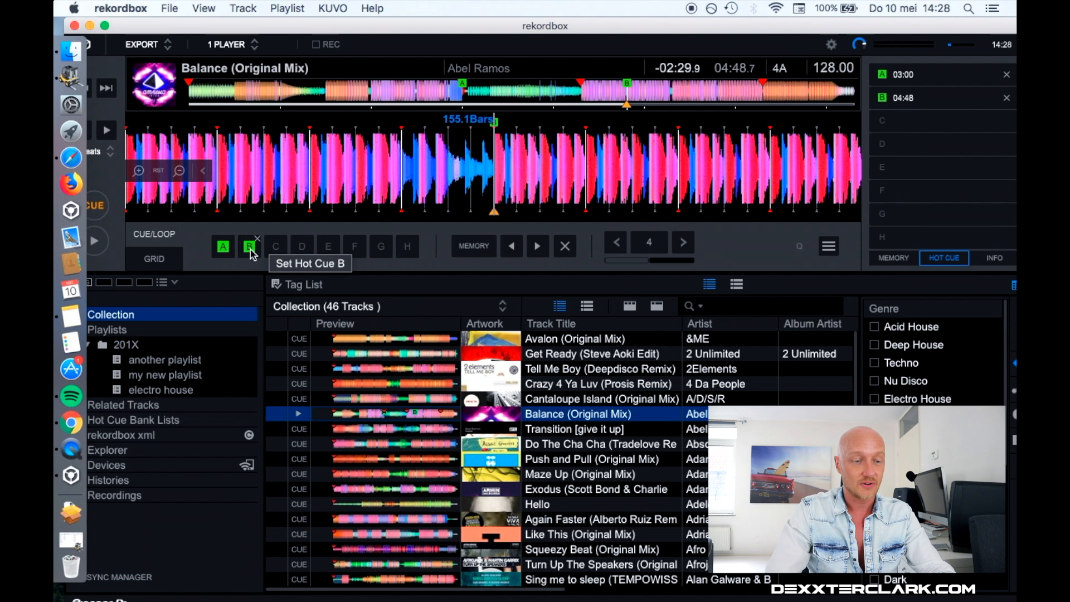
# Set hot cue C at bar 65.1 (02:00) and remove it from the hot cue list again
pyautogui.click(373, 102)
pyautogui.press('space')
pyautogui.press('space')
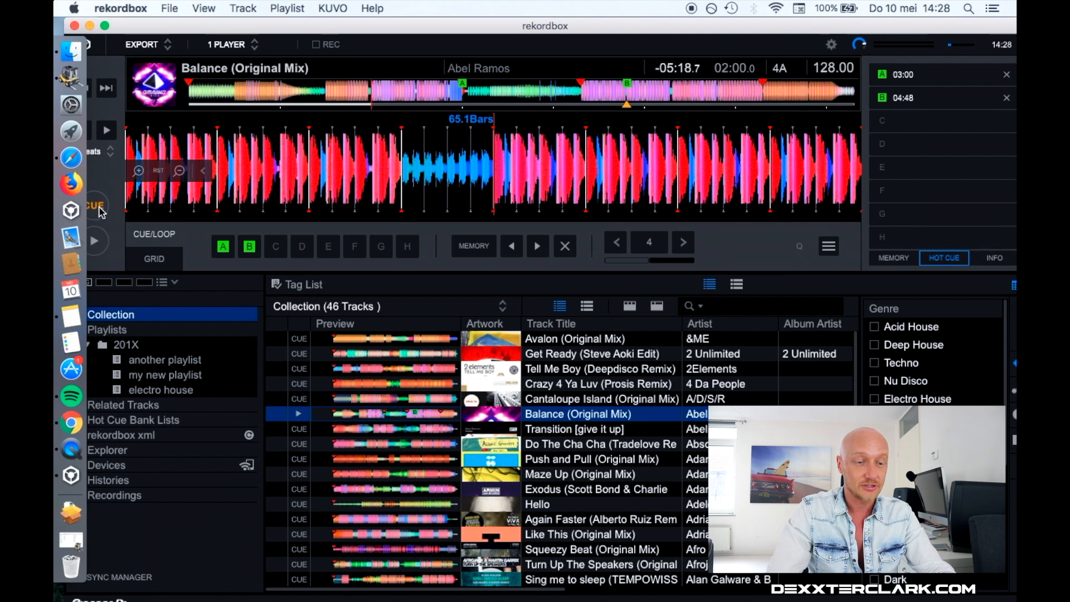
pyautogui.click(99, 207)
pyautogui.click(275, 246)
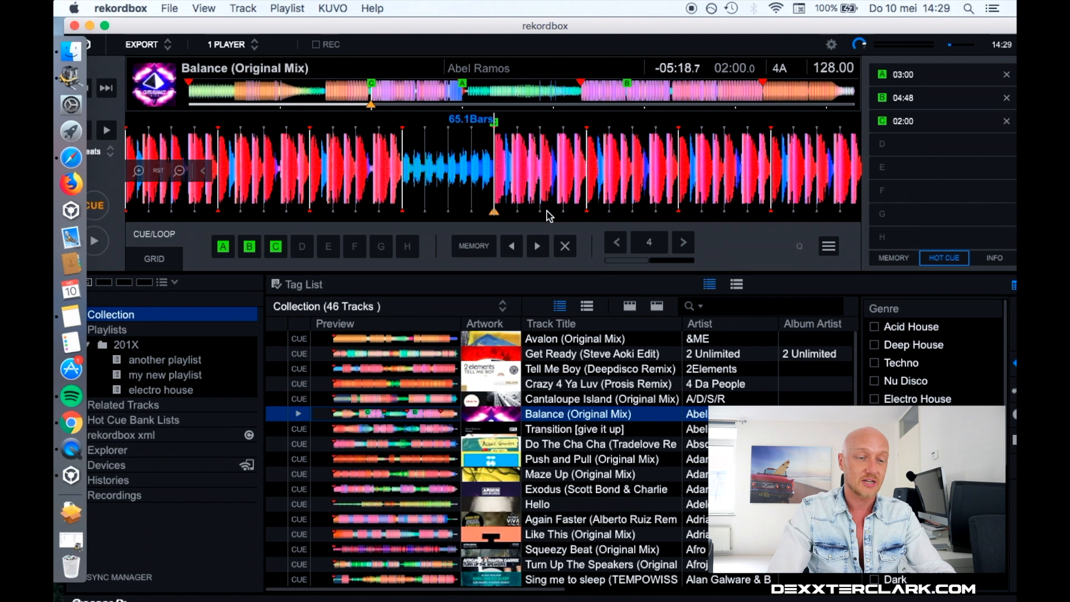
pyautogui.click(1007, 124)
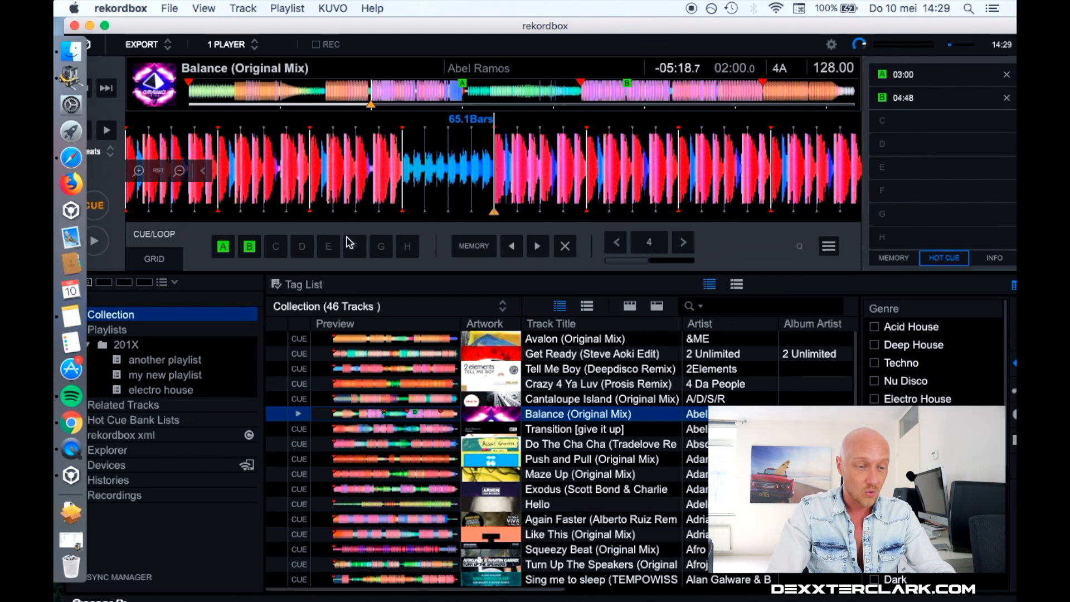
# Remove hot cue B from the Balance track
pyautogui.moveTo(256, 246)
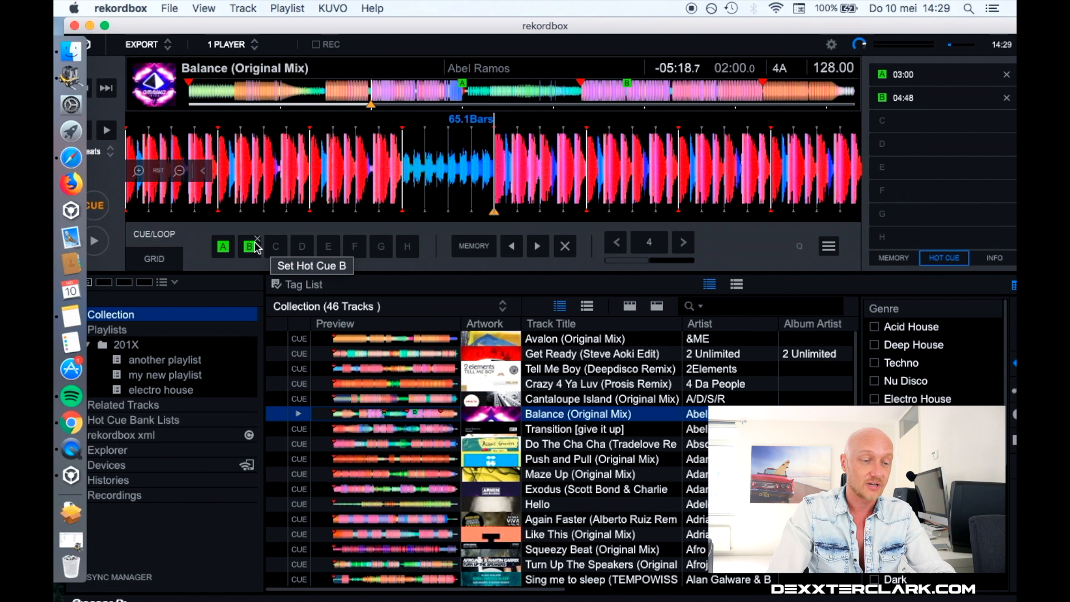
pyautogui.click(258, 240)
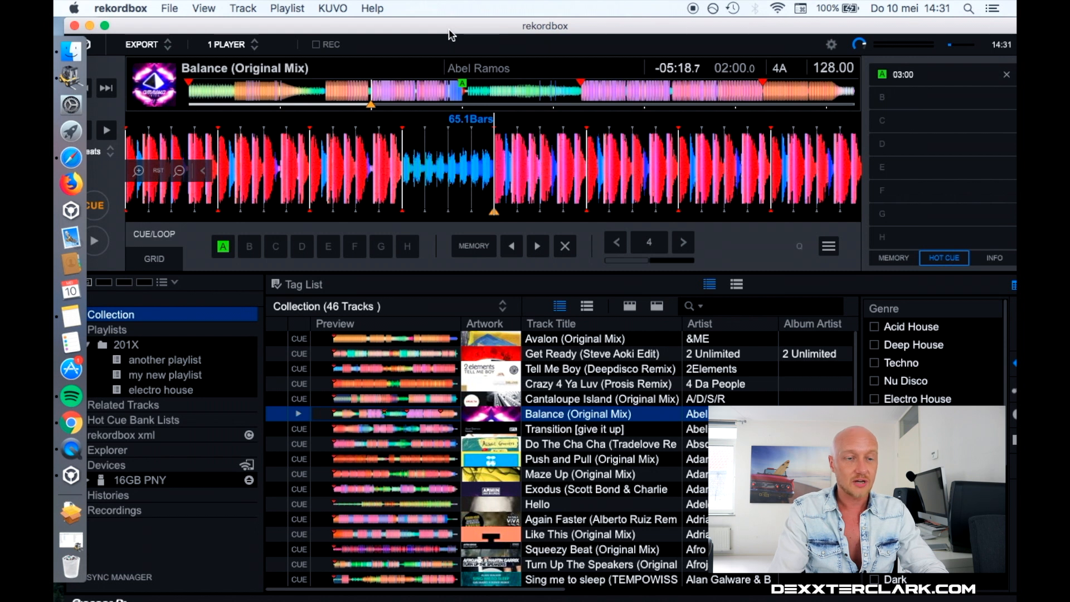
# Show the general settings of the 16GB PNY device, and view the track list of another playlist
pyautogui.moveTo(448, 30); pyautogui.dragTo(468, 33)
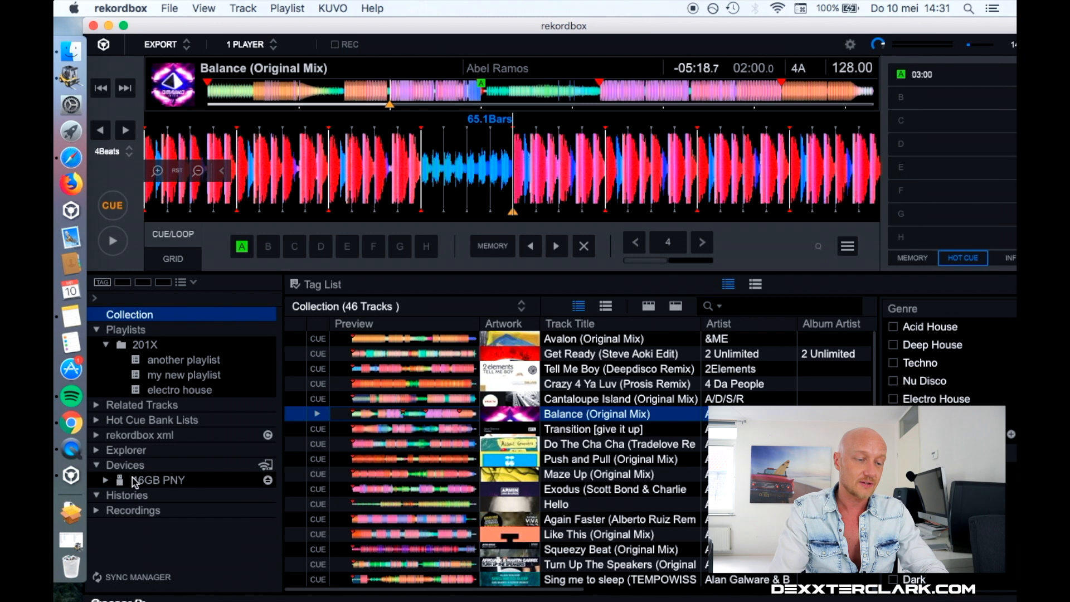
pyautogui.click(171, 482)
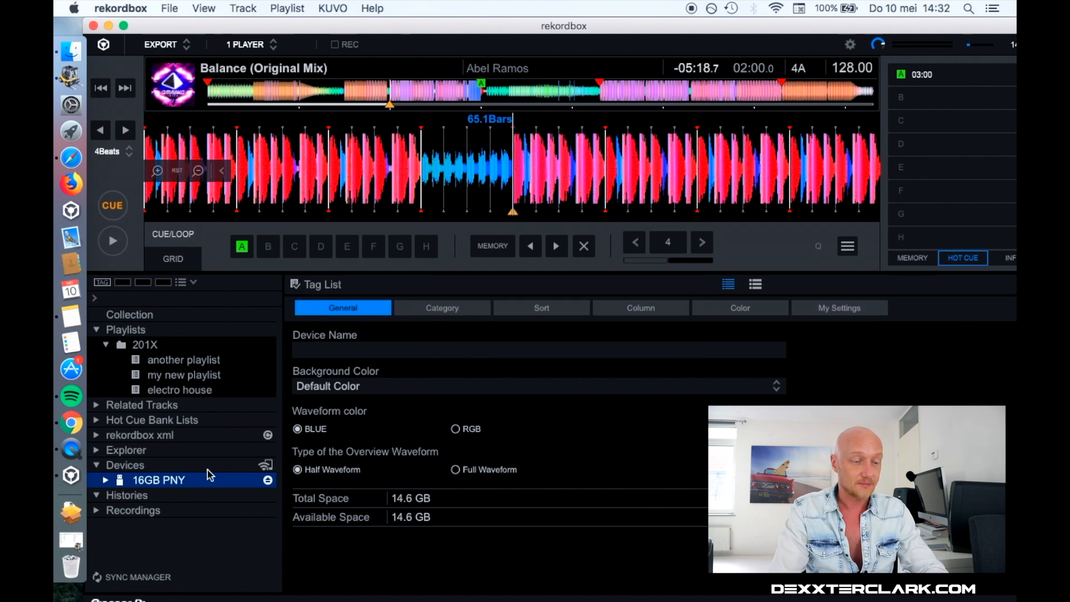
pyautogui.click(188, 363)
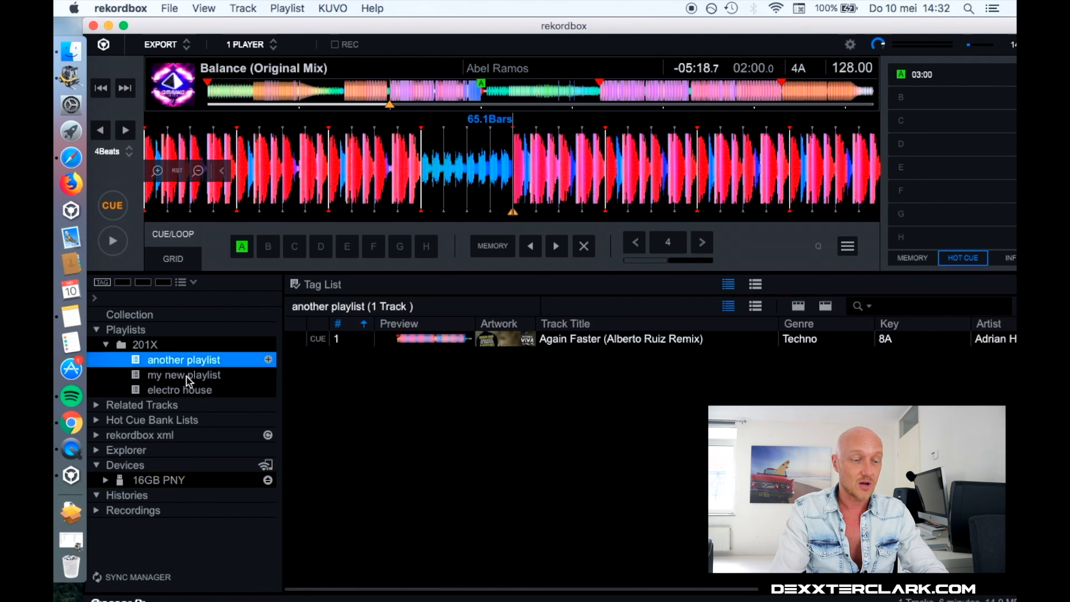
# Export my new playlist to the 16GB PNY device, accepting the CDJ/XDJ hot cue notice and opting not to be asked again
pyautogui.click(190, 381)
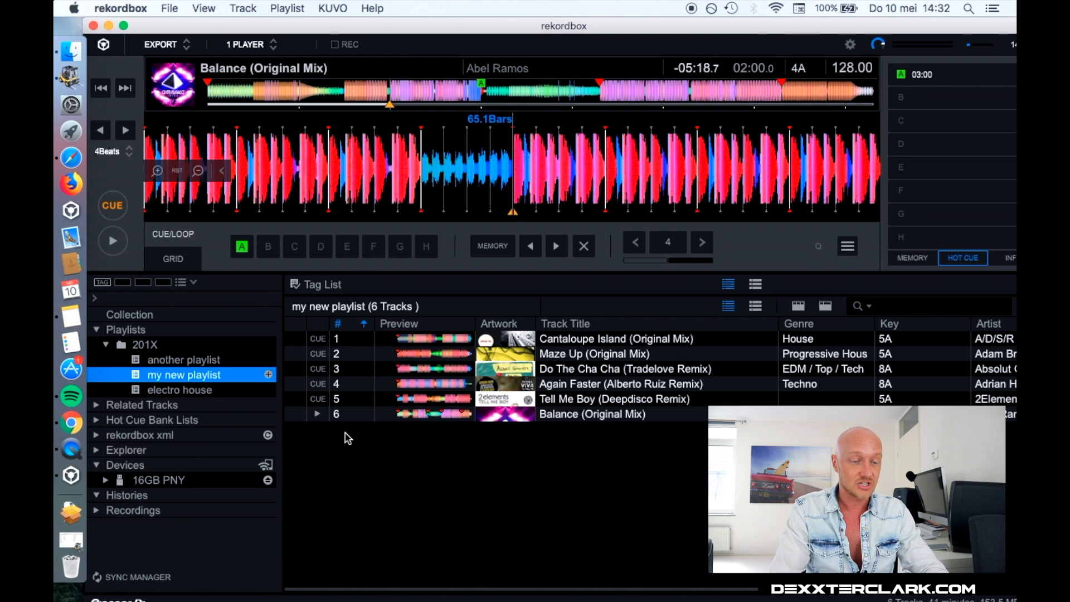
pyautogui.rightClick(212, 382)
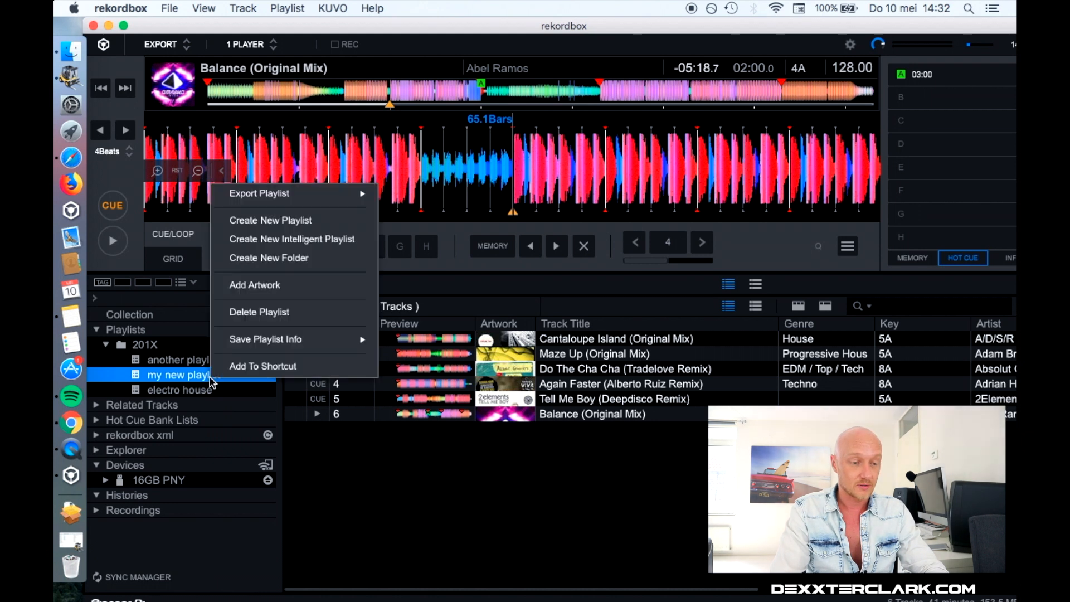
pyautogui.moveTo(335, 193)
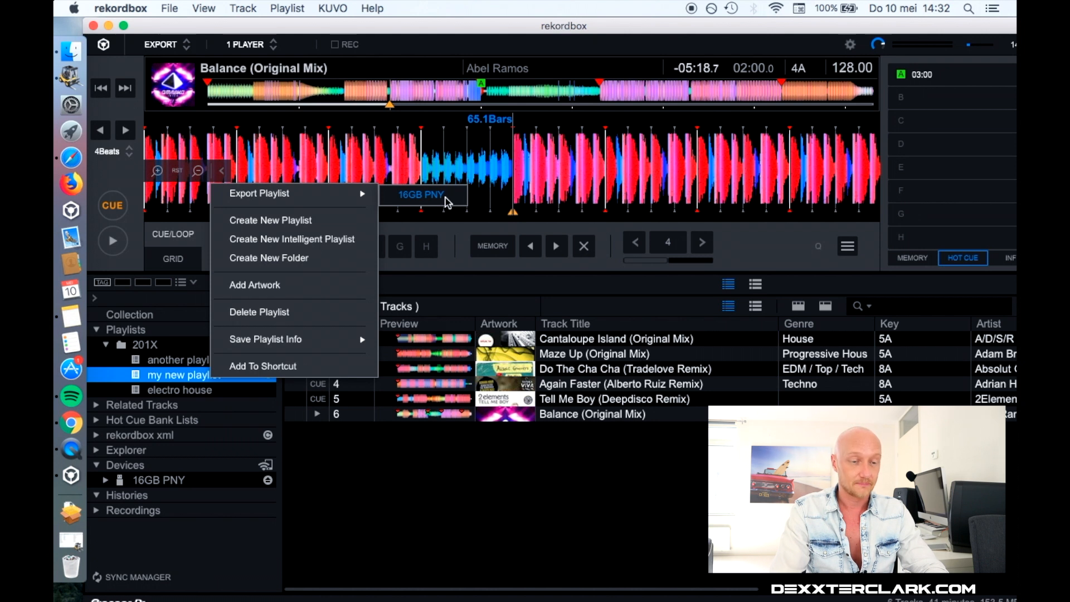
pyautogui.click(422, 195)
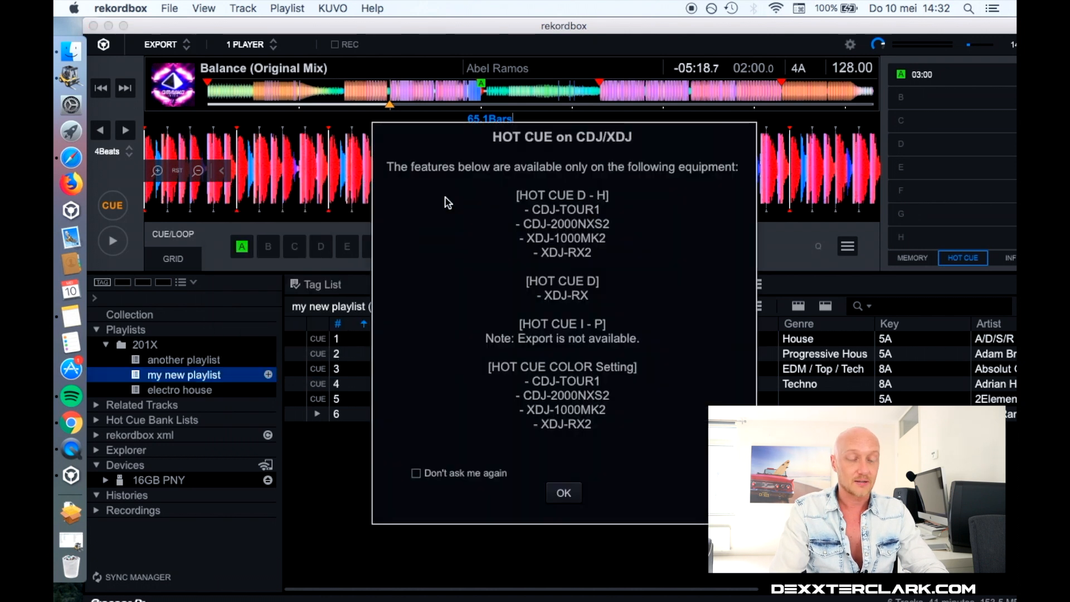
pyautogui.click(417, 475)
pyautogui.click(563, 493)
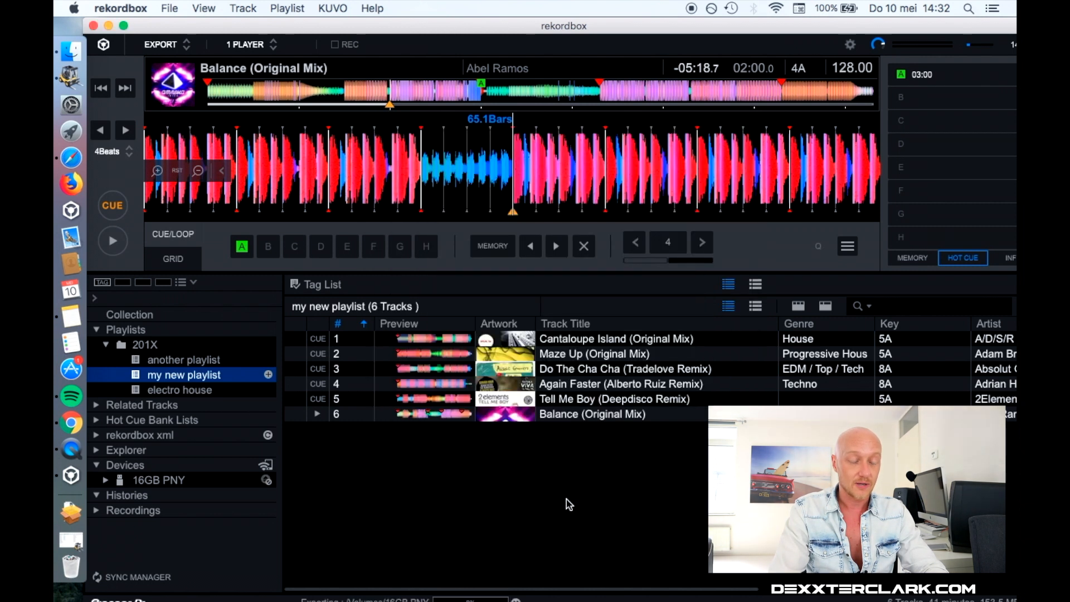
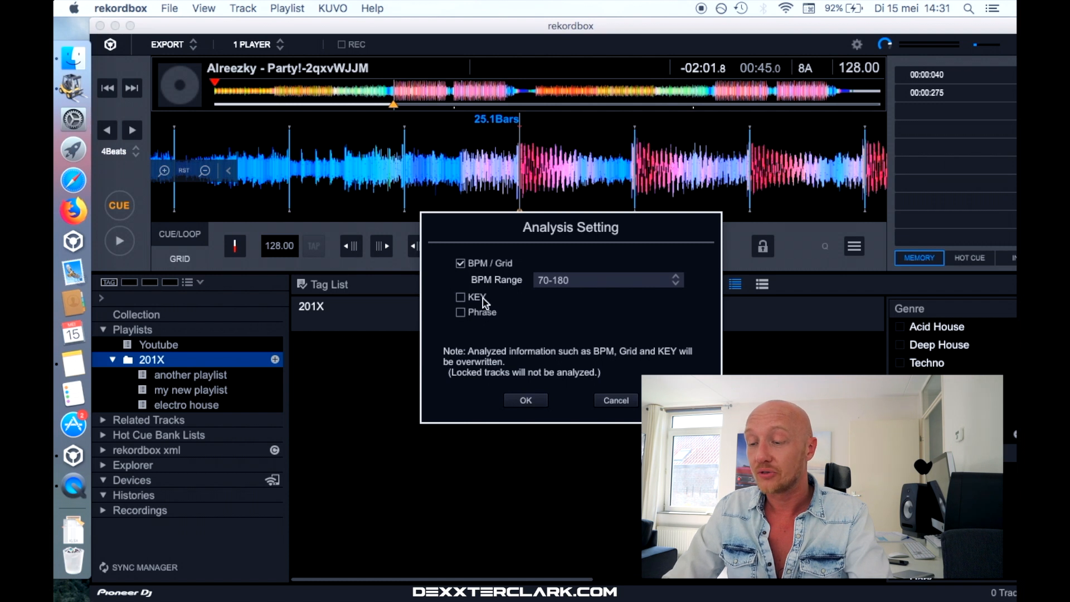
# Re-analyze the Party! track for BPM / Grid only, with the BPM range 70-180
pyautogui.click(525, 401)
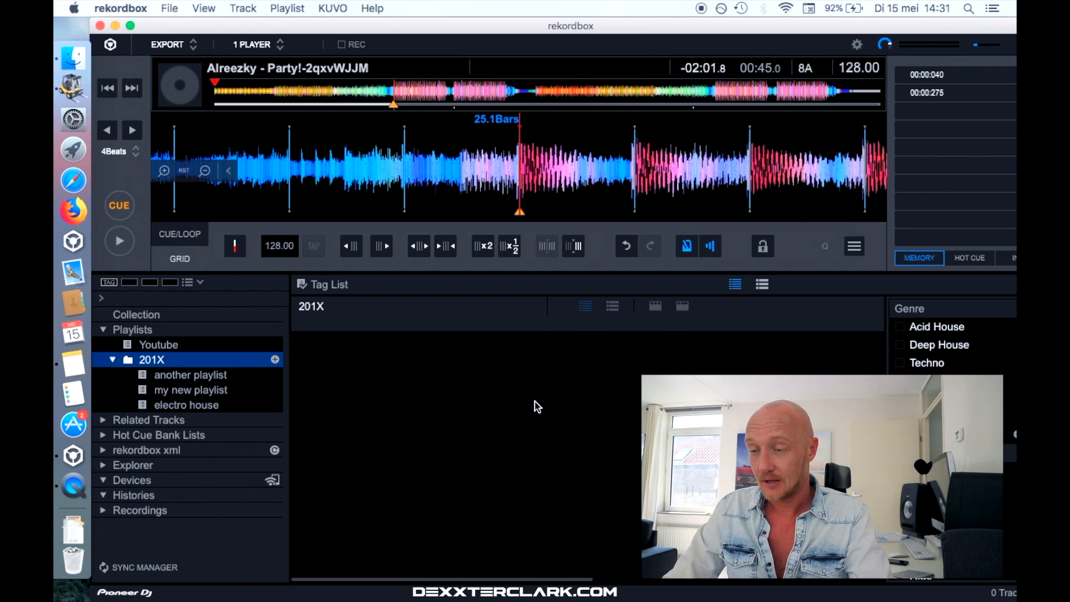
pyautogui.press('super+z')
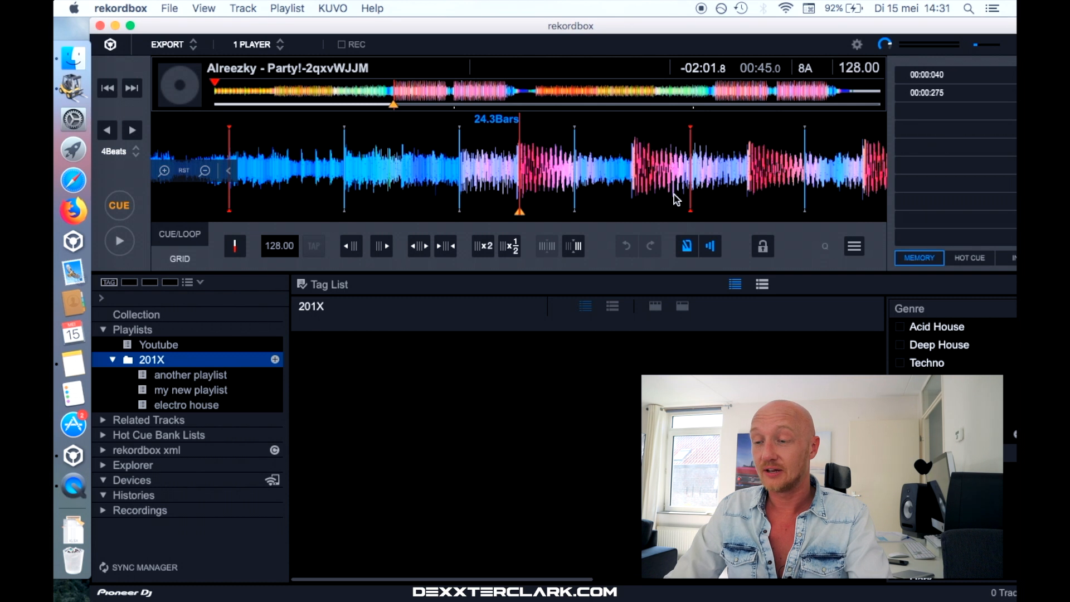
# Compare the new beat grid with the kicks around the drop and at the very start of the track
pyautogui.moveTo(669, 197); pyautogui.dragTo(580, 201)
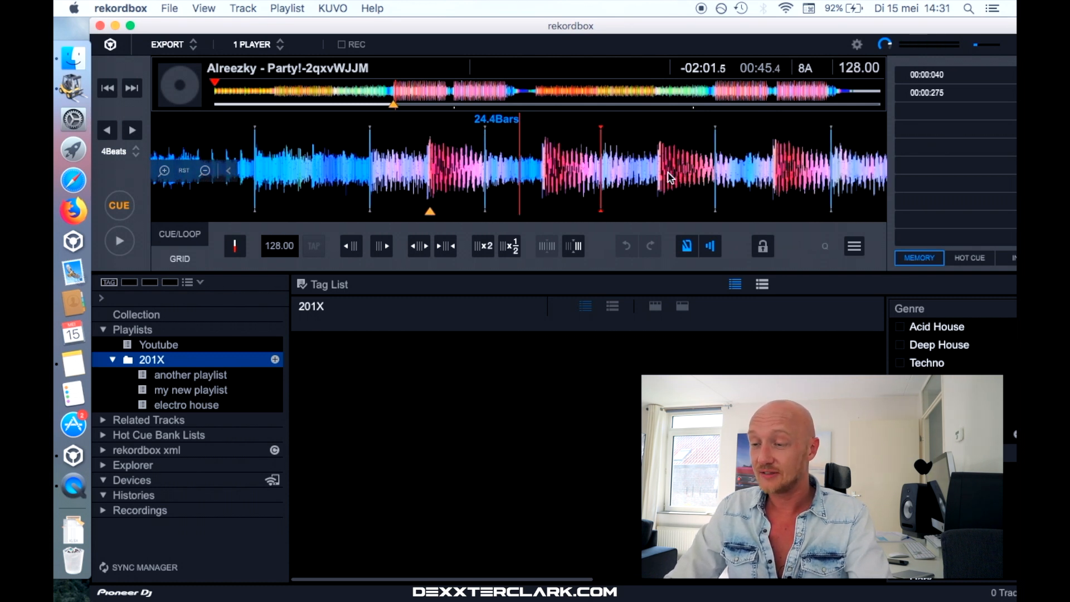
pyautogui.moveTo(702, 165); pyautogui.dragTo(802, 154)
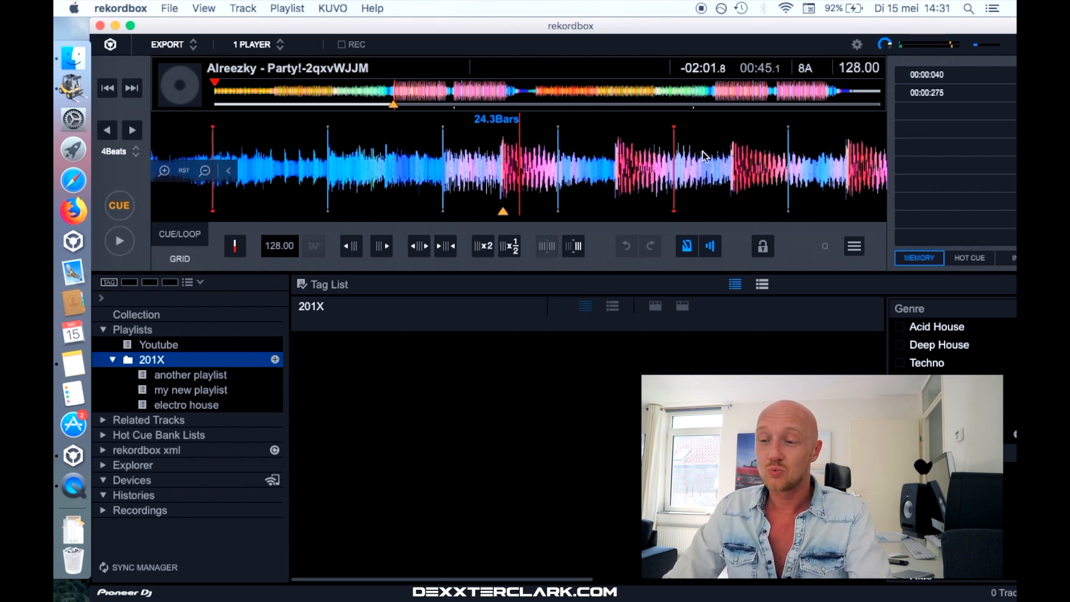
pyautogui.click(215, 95)
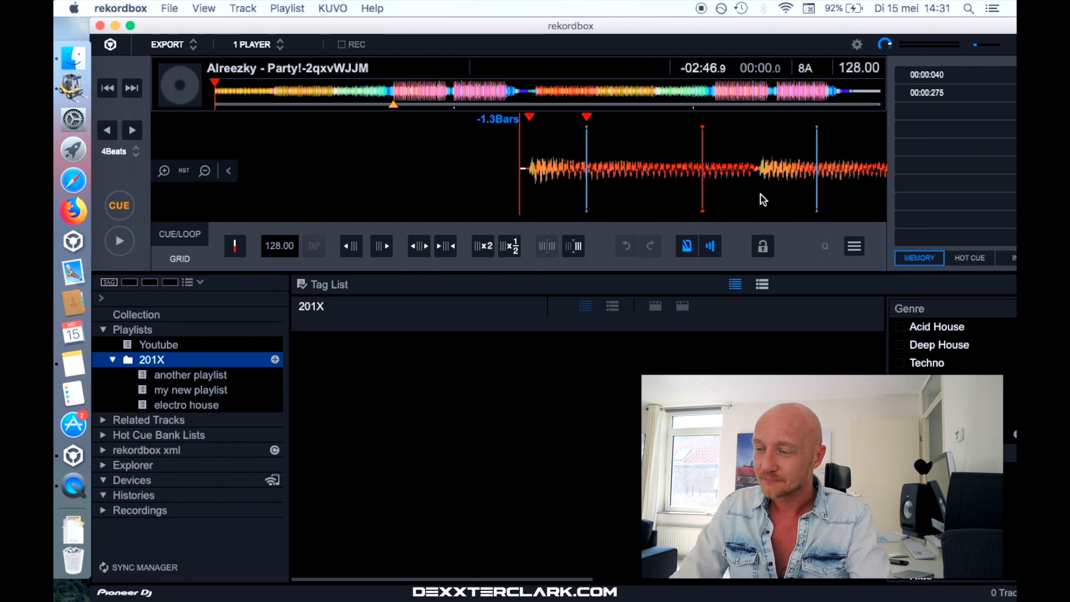
pyautogui.click(391, 99)
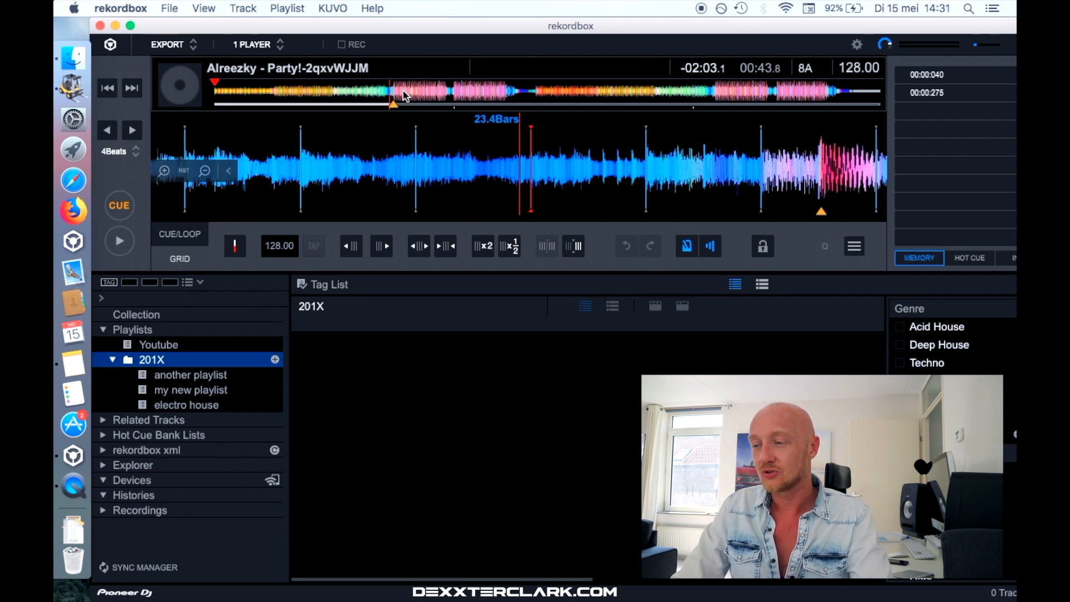
pyautogui.moveTo(780, 159); pyautogui.dragTo(821, 161)
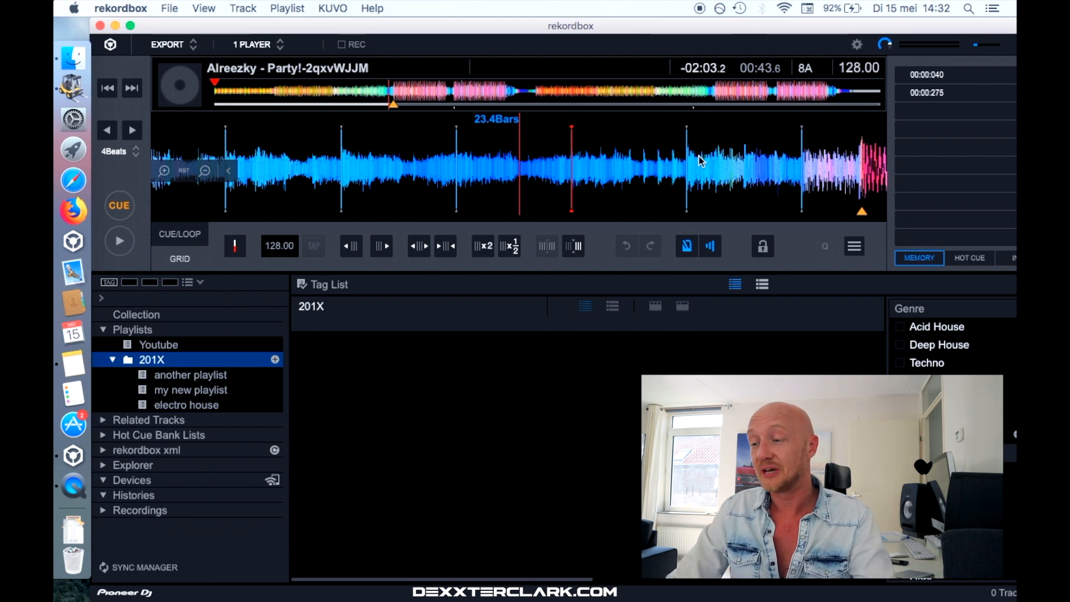
pyautogui.scroll(-5, 685, 155)
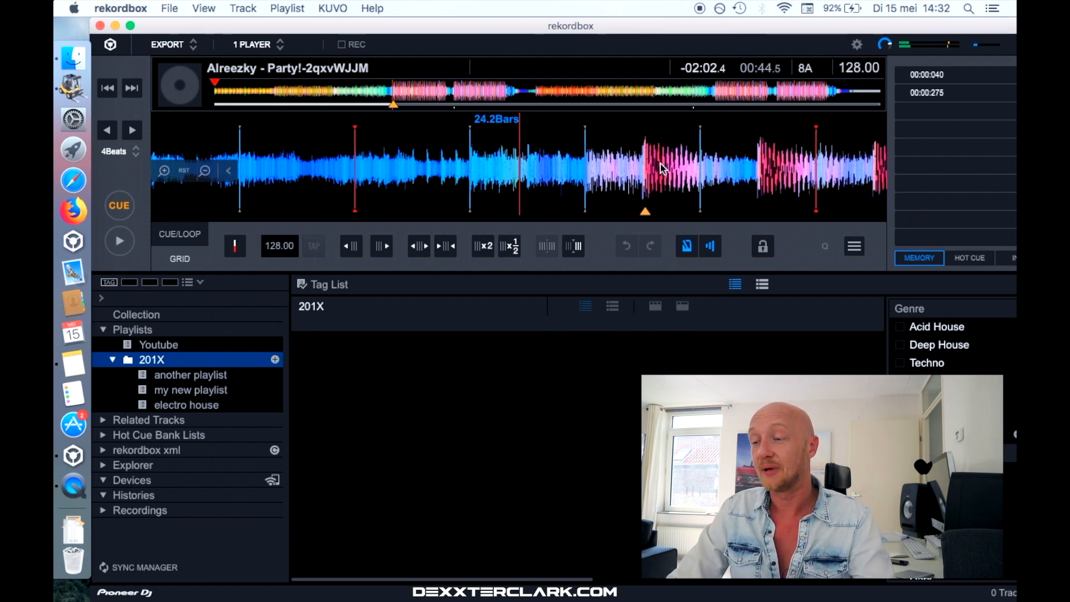
pyautogui.scroll(-4, 819, 157)
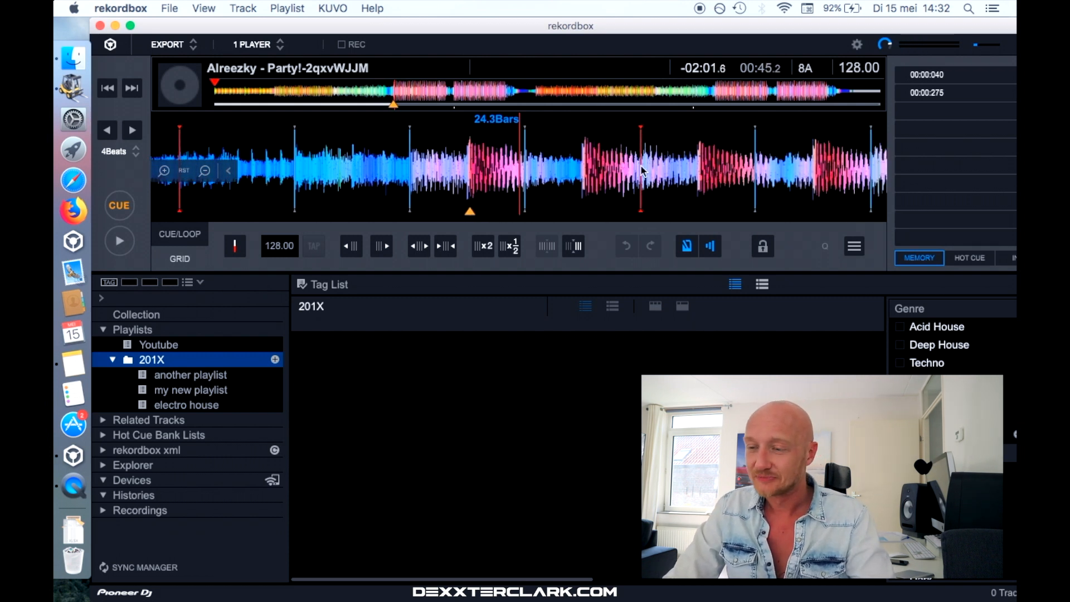
pyautogui.scroll(3, 681, 162)
pyautogui.moveTo(681, 161); pyautogui.dragTo(646, 184)
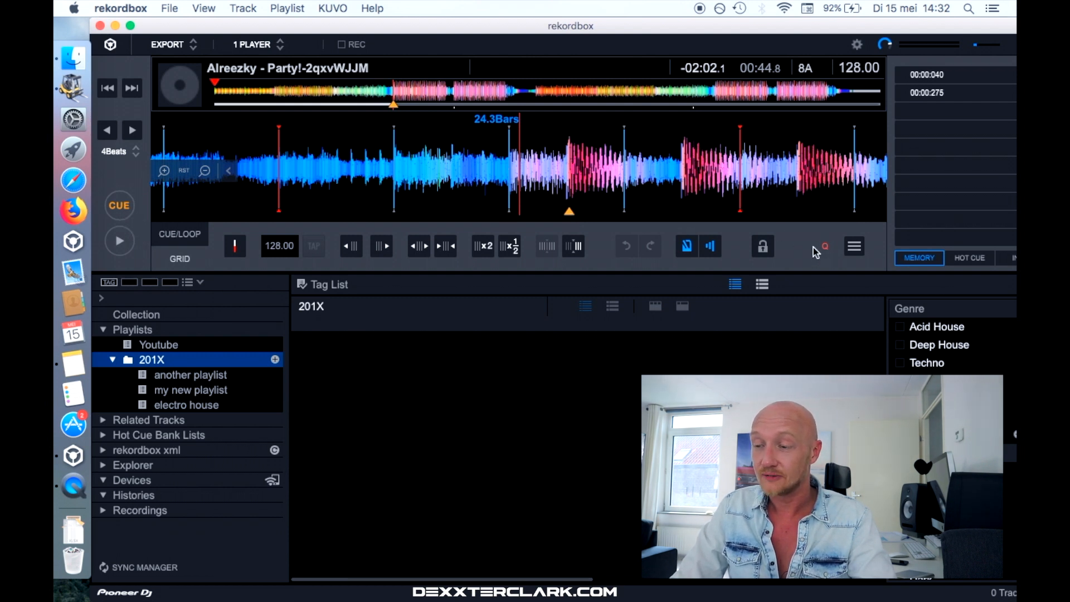
# With quantize on, set the cue point near the drop and again at bar 24.4 (00:45.2)
pyautogui.click(119, 209)
pyautogui.scroll(-5, 548, 185)
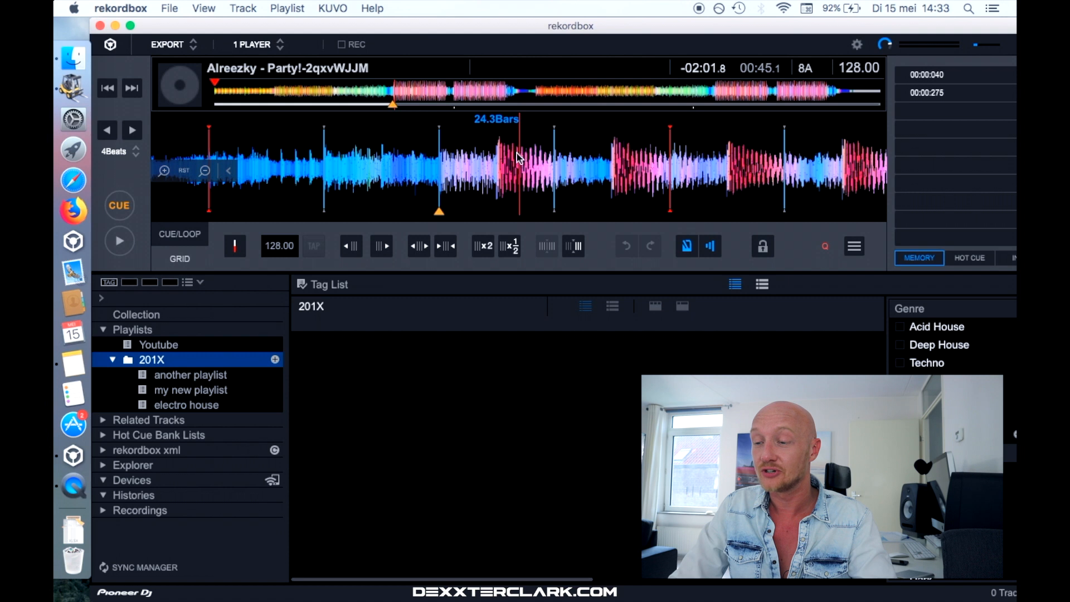
pyautogui.click(121, 208)
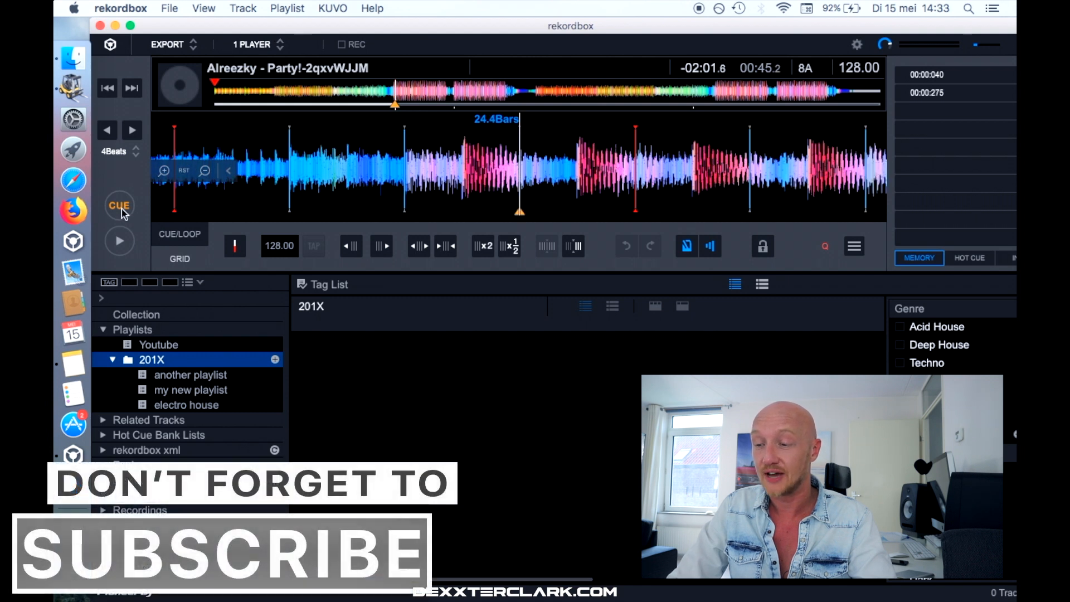
# Turn quantize off and set the cue point exactly at the start of the drop, at 00:45.0
pyautogui.scroll(4, 502, 195)
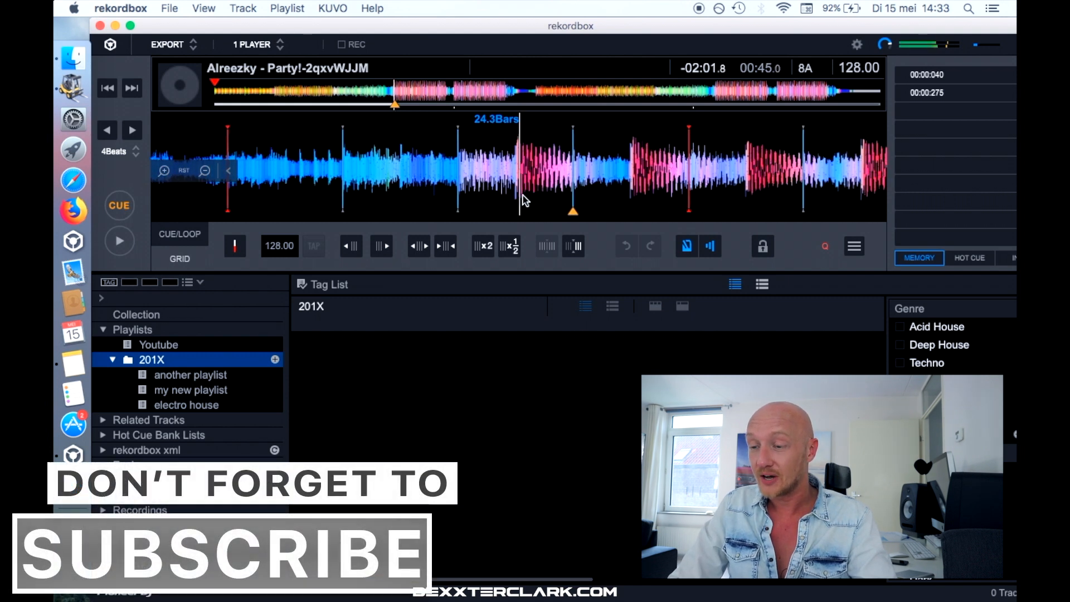
pyautogui.moveTo(531, 199); pyautogui.dragTo(522, 202)
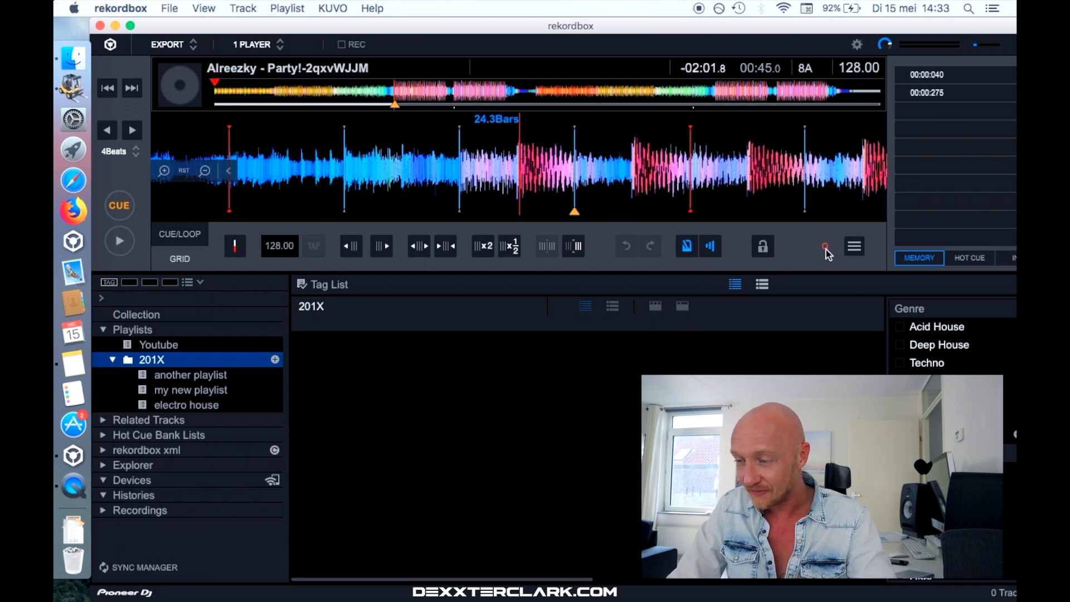
pyautogui.click(123, 207)
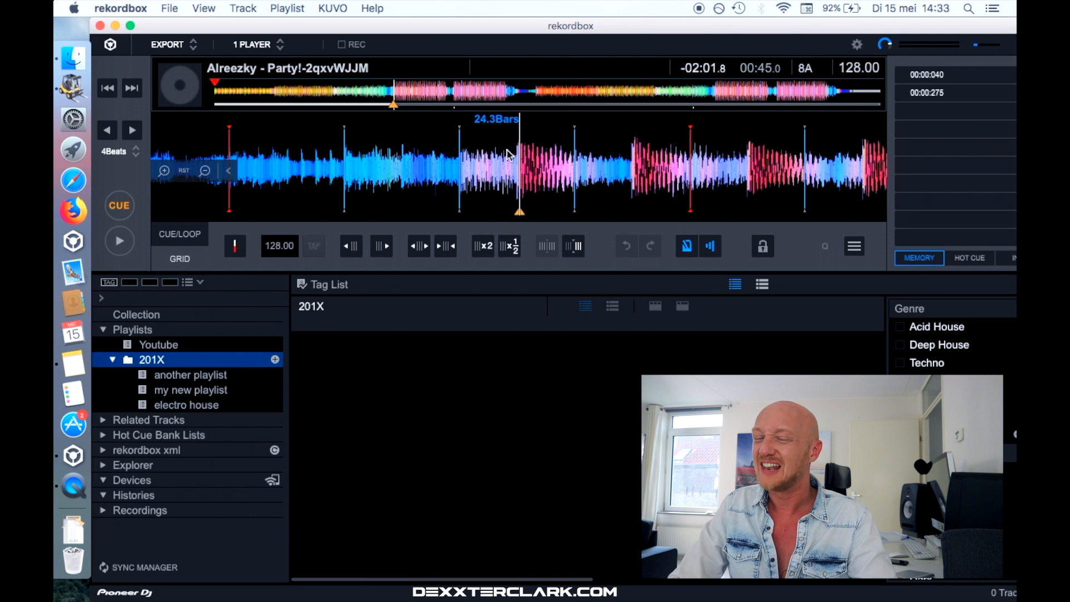
# Play the passage around the drop with the metronome on and pause it after a few bars
pyautogui.click(205, 171)
pyautogui.scroll(5, 192, 199)
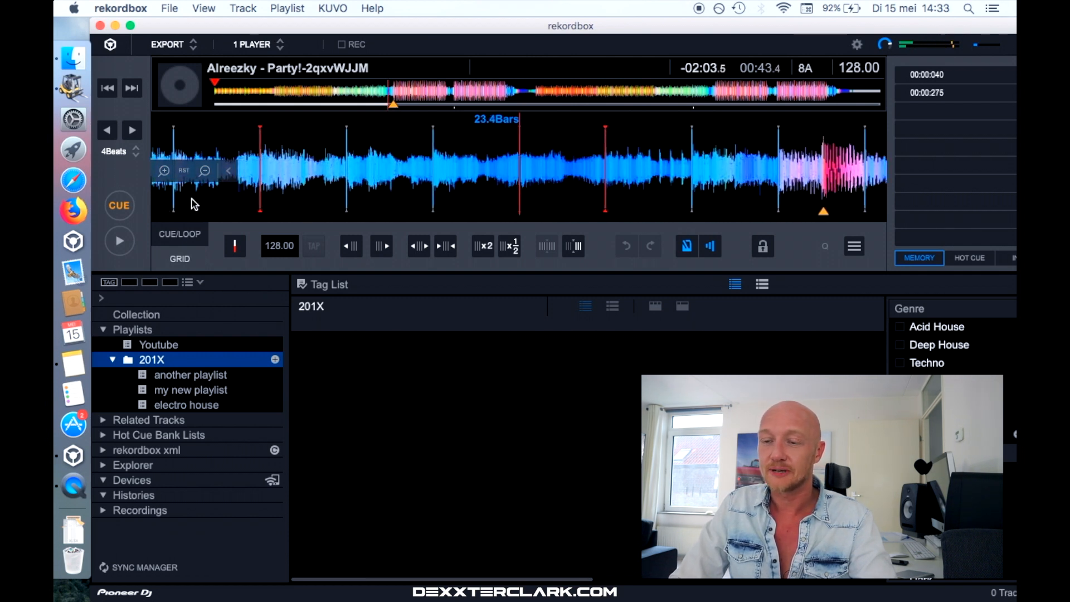
pyautogui.click(122, 245)
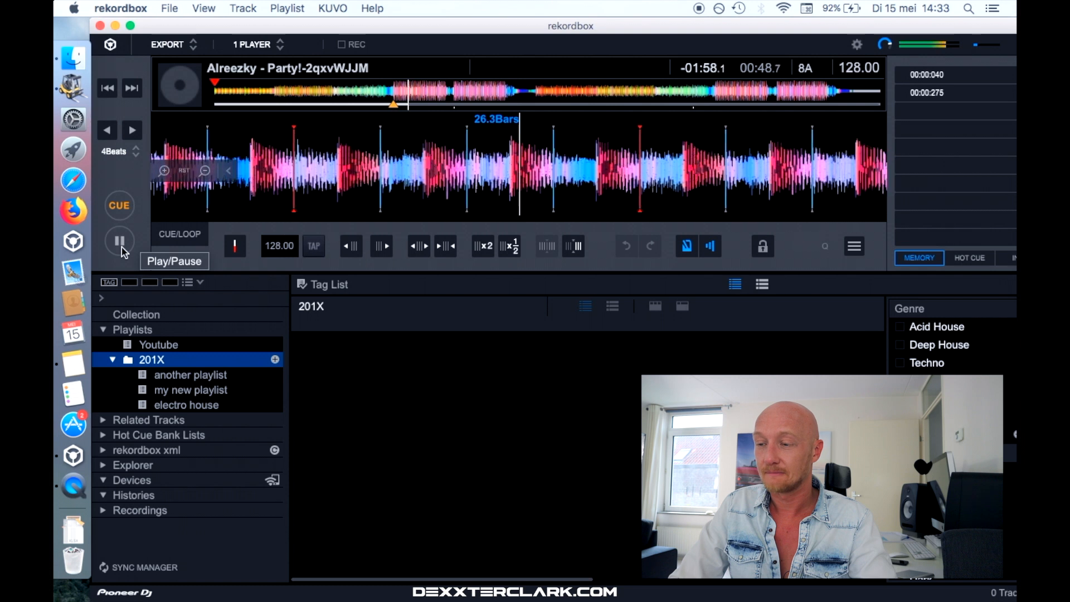
pyautogui.click(122, 249)
# Return to the drop at 00:45.0 and play a short part with the metronome turned off
pyautogui.moveTo(466, 187); pyautogui.dragTo(765, 188)
pyautogui.moveTo(410, 185); pyautogui.dragTo(696, 189)
pyautogui.moveTo(403, 209)
pyautogui.mouseDown()
pyautogui.moveTo(454, 194)
pyautogui.moveTo(528, 199)
pyautogui.mouseUp()
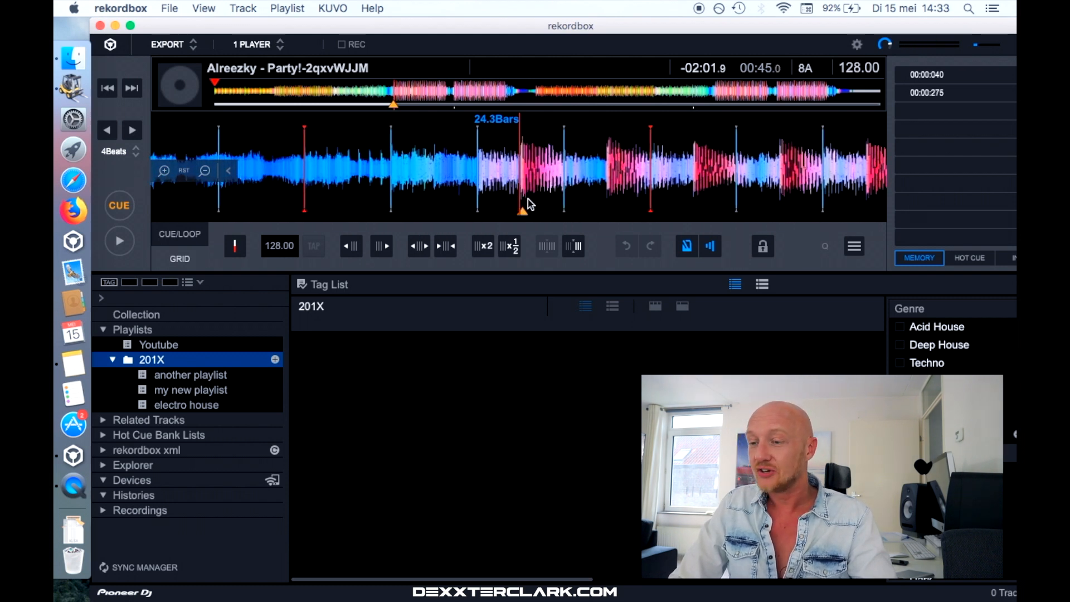
pyautogui.click(691, 249)
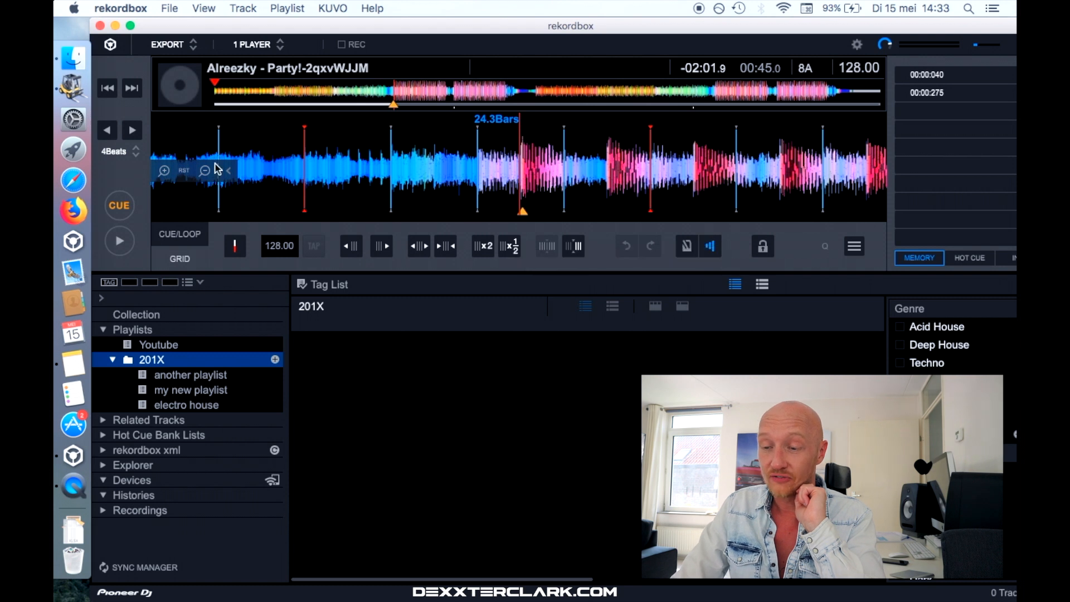
pyautogui.click(120, 243)
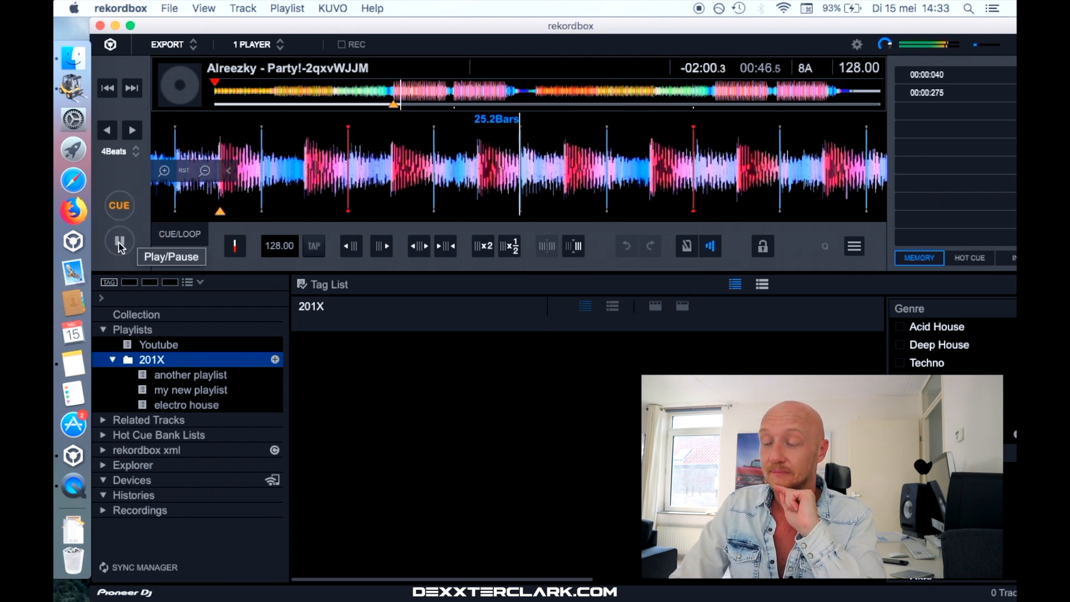
pyautogui.click(119, 243)
# Turn the metronome back on and play short parts of the track at different metronome volumes
pyautogui.click(695, 249)
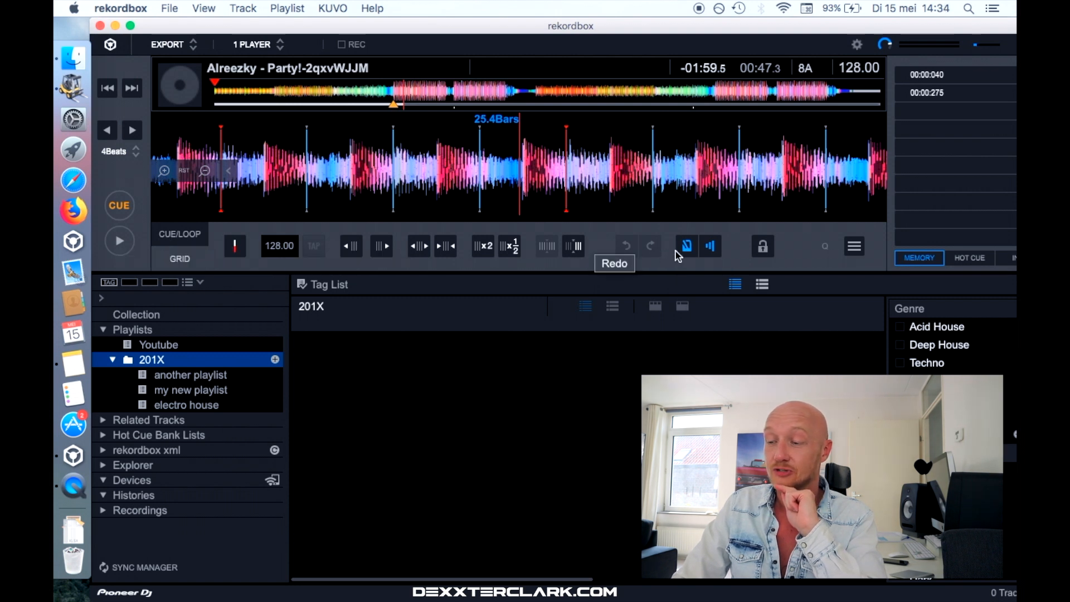
pyautogui.click(119, 245)
pyautogui.click(119, 245)
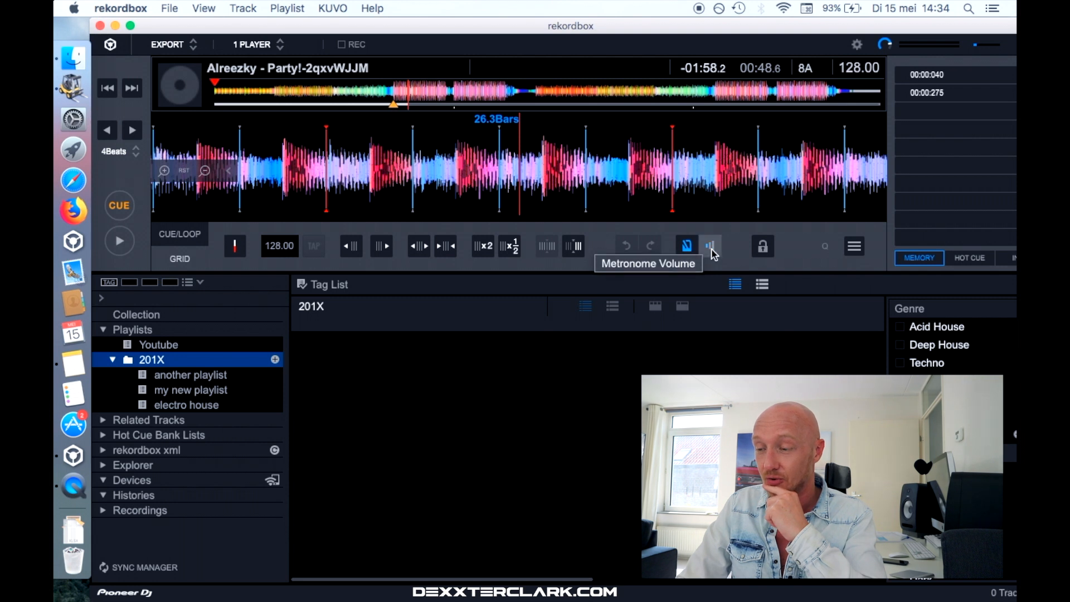
pyautogui.click(119, 241)
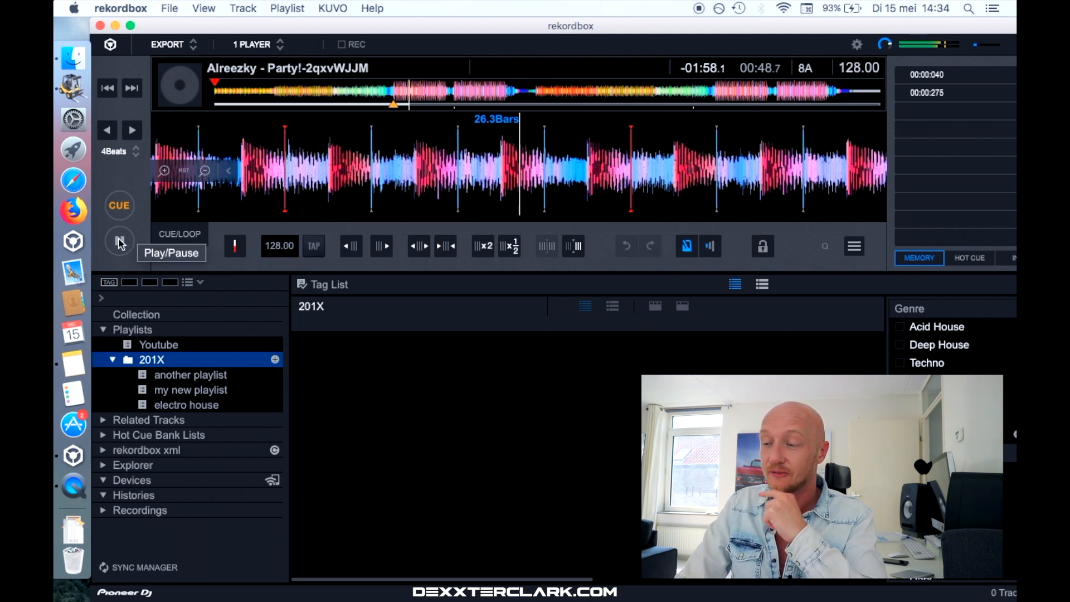
pyautogui.click(119, 242)
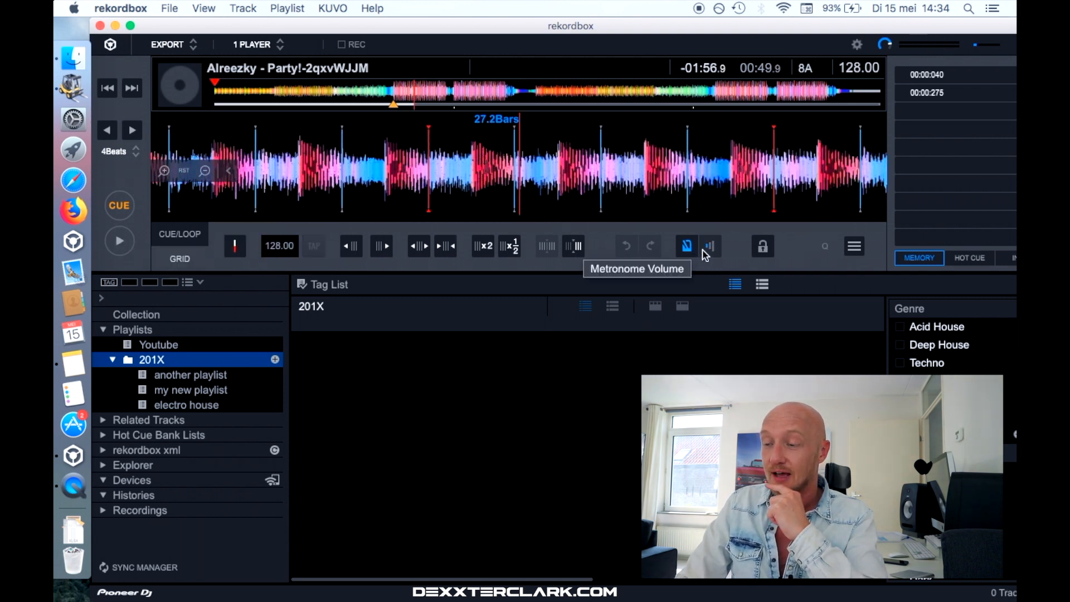
# Play a short part with the metronome on and return the playhead to the cue point at 00:45.0
pyautogui.click(120, 242)
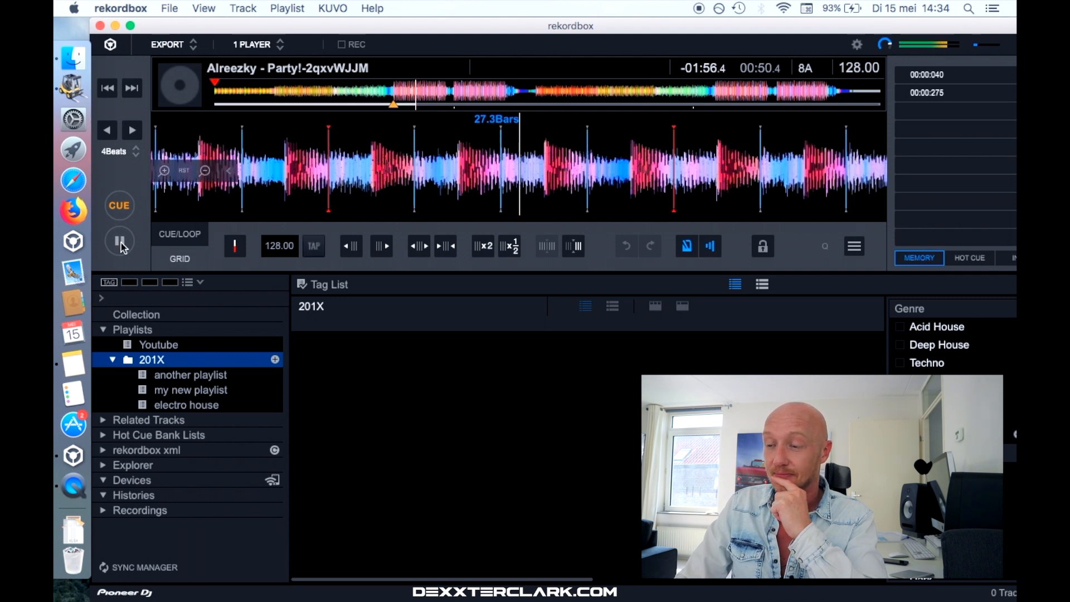
pyautogui.click(120, 242)
pyautogui.moveTo(488, 175); pyautogui.dragTo(803, 177)
pyautogui.moveTo(432, 173); pyautogui.dragTo(722, 168)
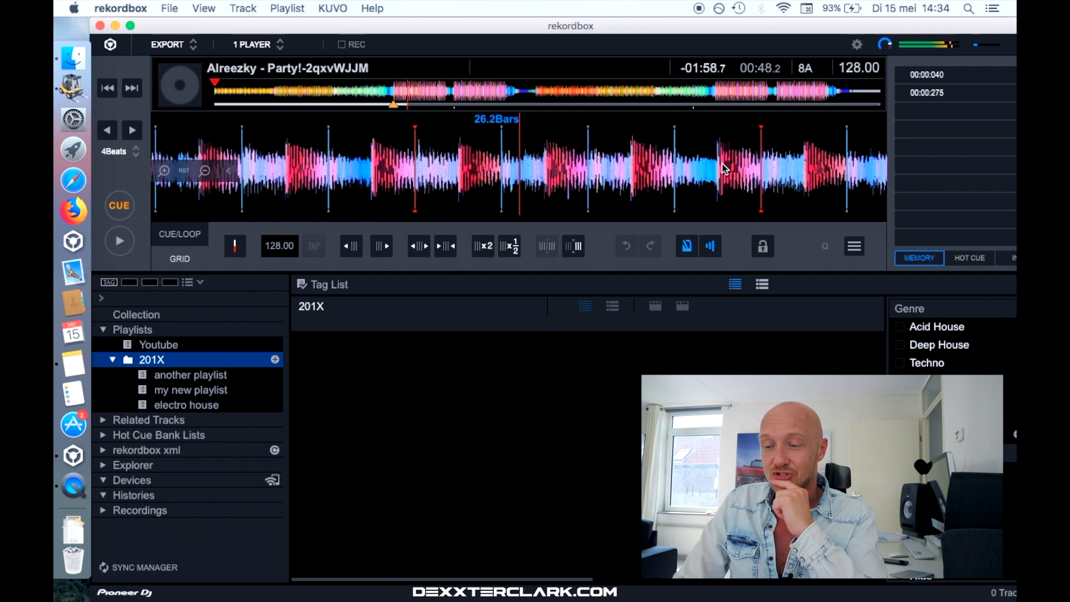
pyautogui.moveTo(372, 175); pyautogui.dragTo(704, 170)
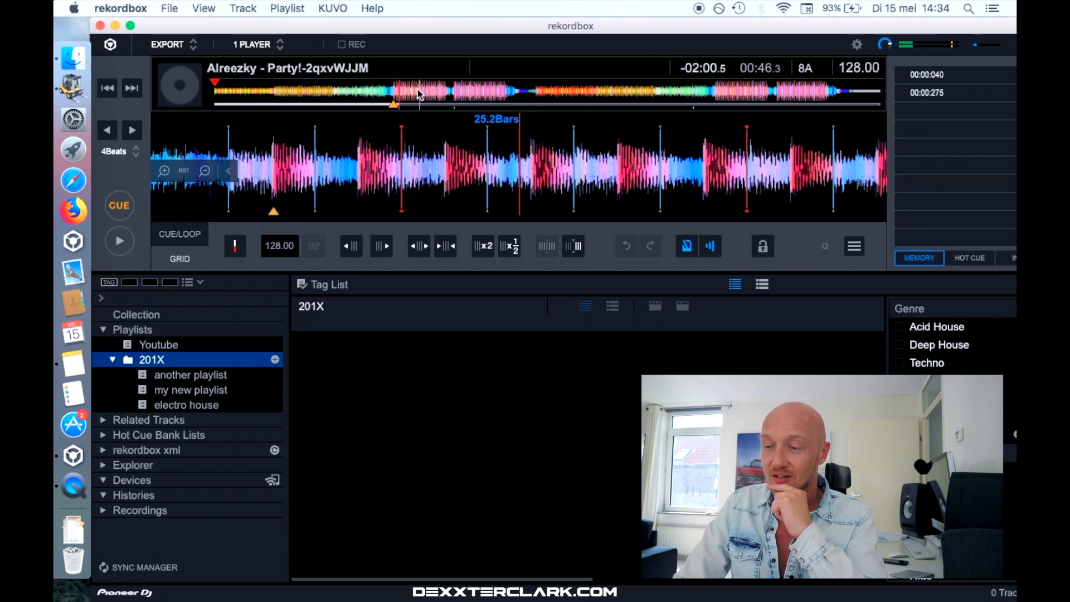
pyautogui.moveTo(284, 170); pyautogui.dragTo(603, 183)
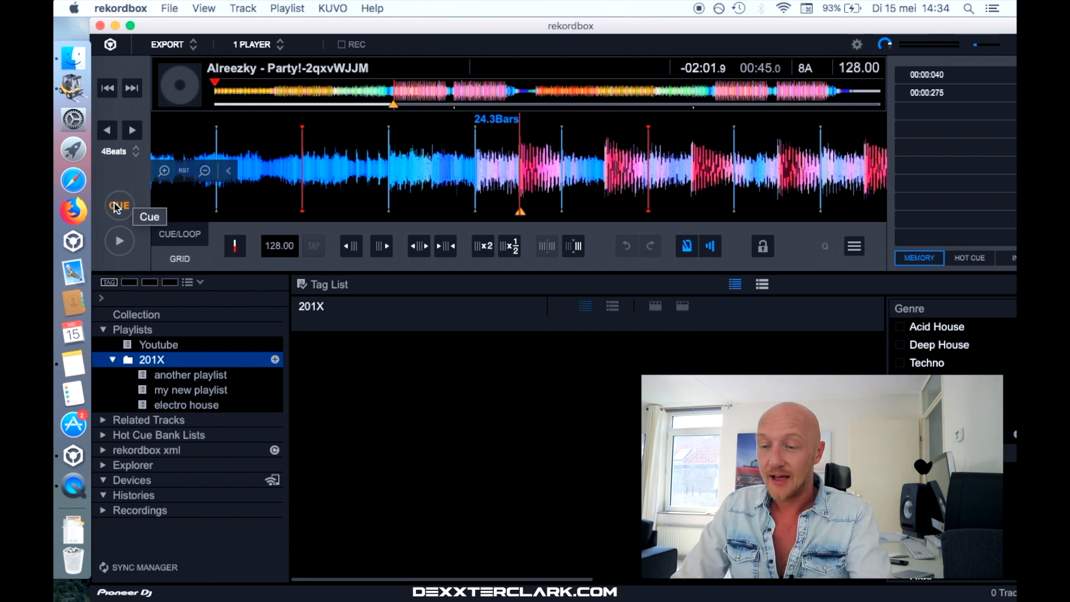
pyautogui.click(116, 210)
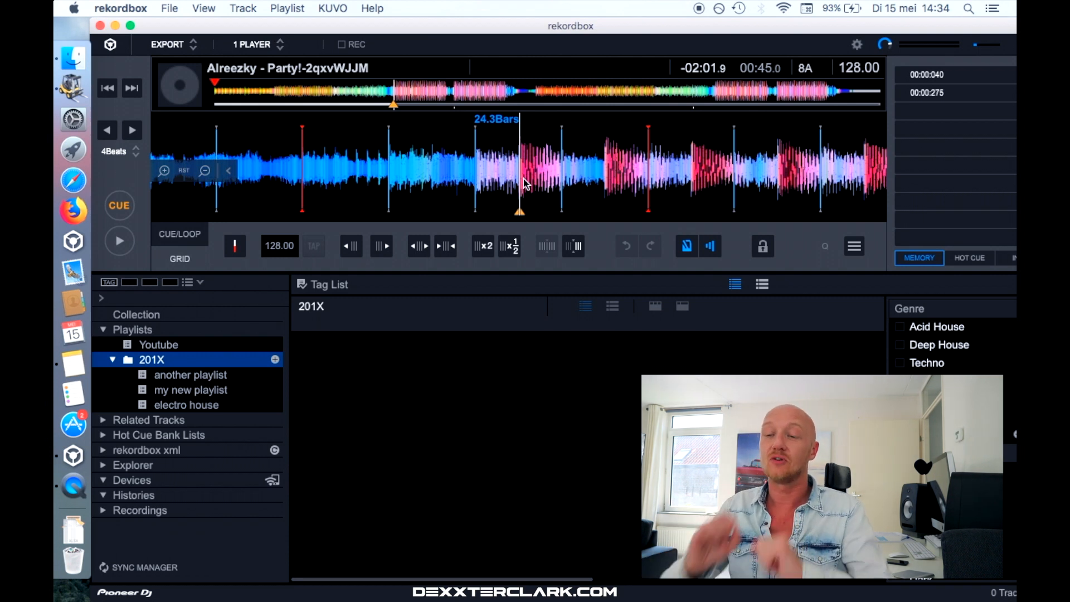
# Set the first beat of the bar at the drop's start, 00:45.0, and play a few bars with the metronome
pyautogui.click(235, 246)
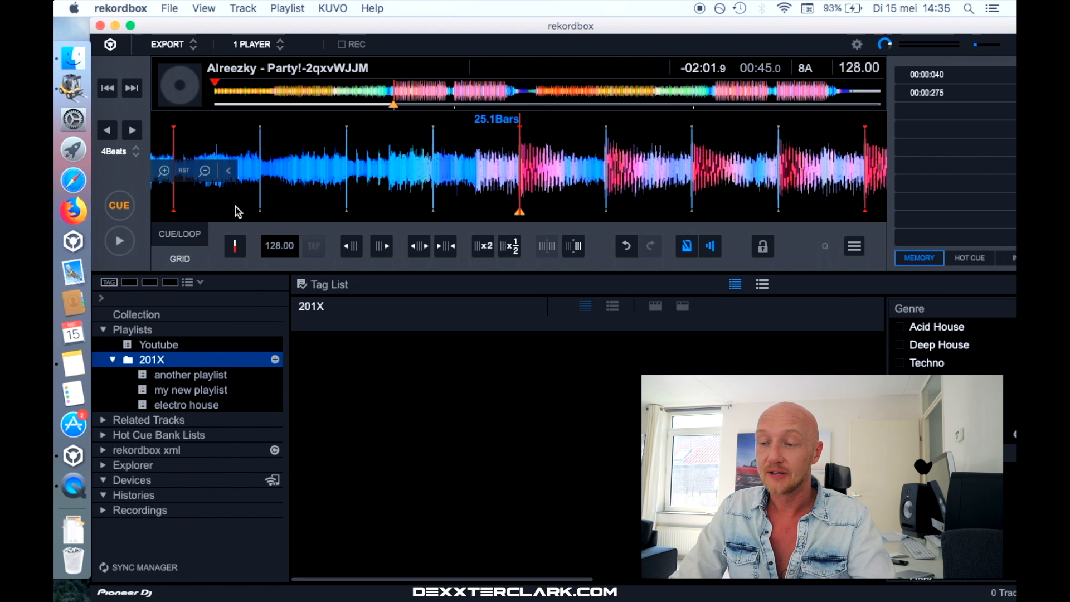
pyautogui.moveTo(604, 182); pyautogui.dragTo(540, 142)
pyautogui.click(119, 241)
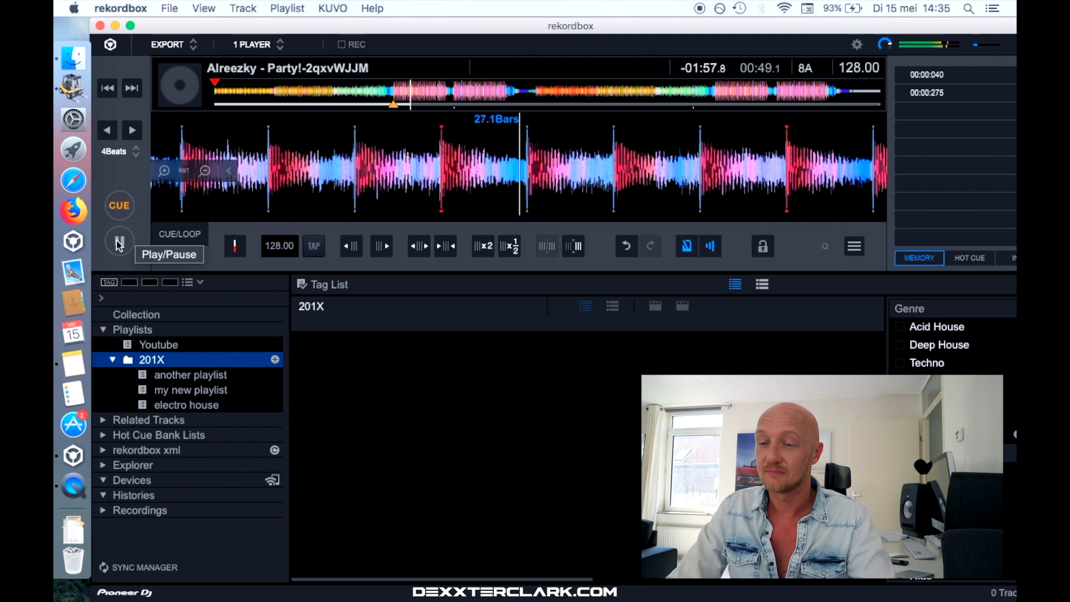
pyautogui.click(119, 242)
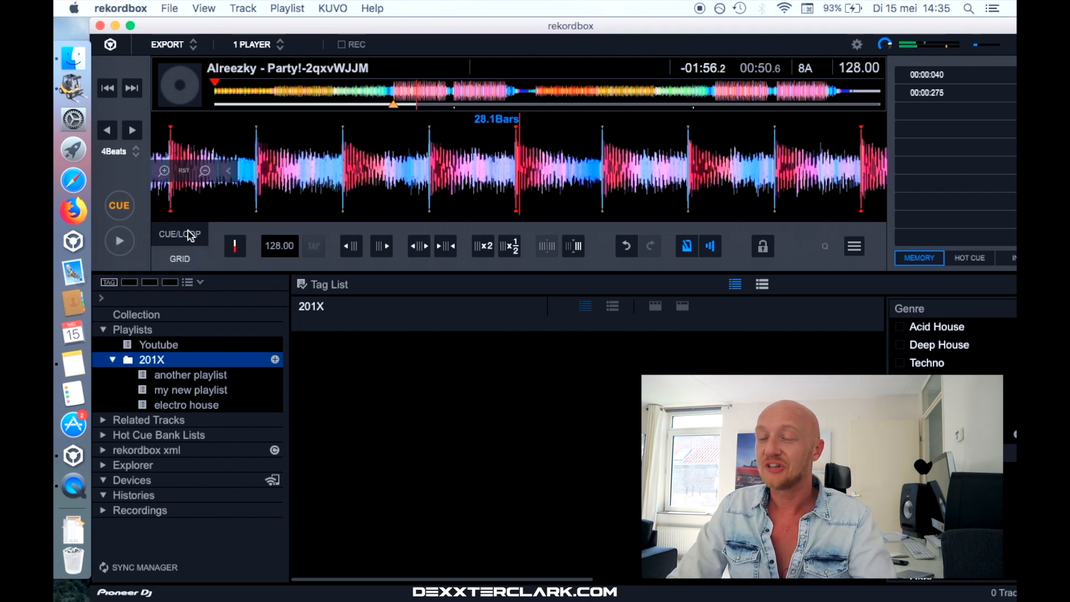
# Return to the drop at 00:45.0 and examine up close how the beat-grid line sits against the kick
pyautogui.moveTo(386, 183)
pyautogui.mouseDown()
pyautogui.moveTo(641, 186)
pyautogui.moveTo(457, 184)
pyautogui.moveTo(468, 185)
pyautogui.mouseUp()
pyautogui.moveTo(357, 192); pyautogui.dragTo(624, 206)
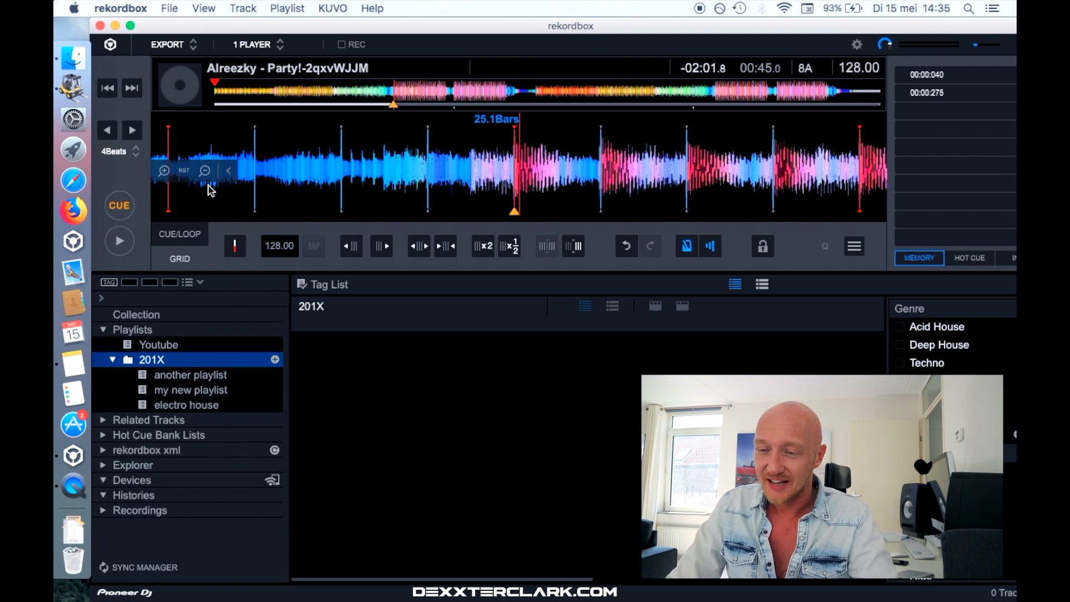
pyautogui.click(165, 174)
pyautogui.click(165, 174)
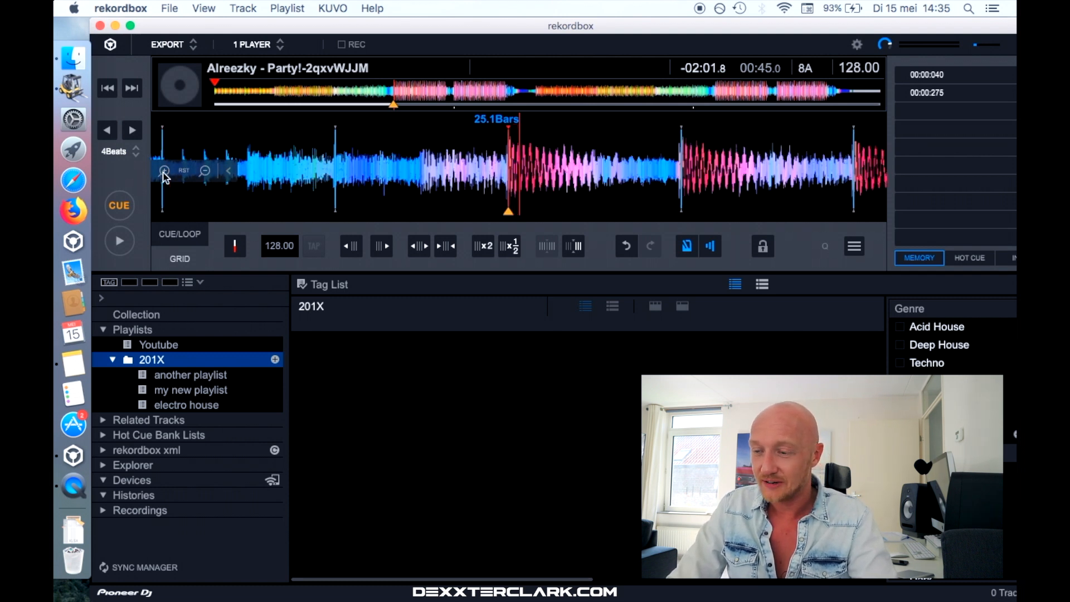
pyautogui.click(165, 173)
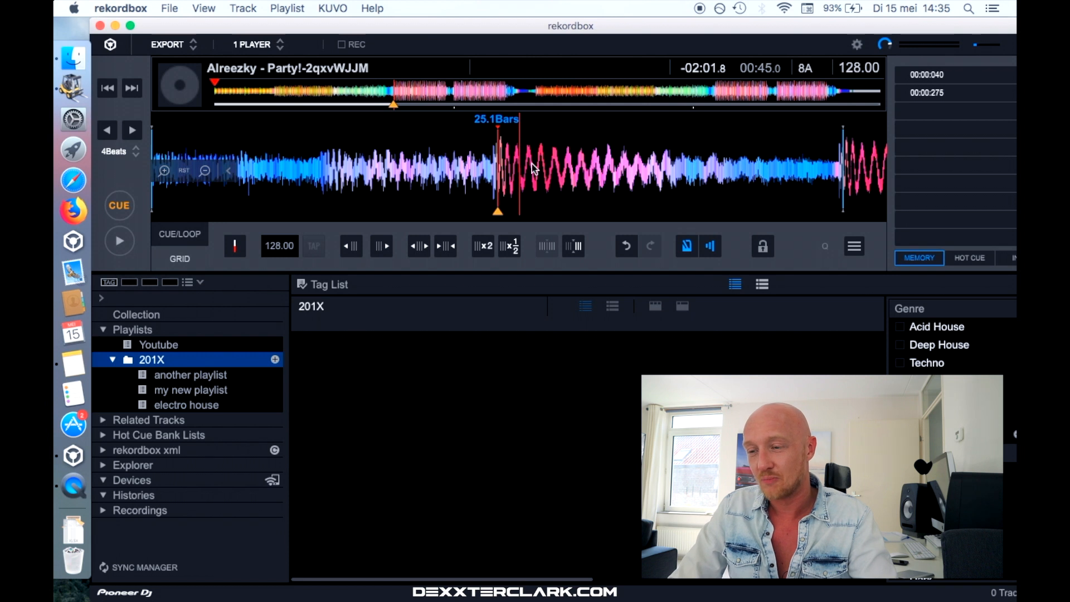
pyautogui.moveTo(567, 170)
pyautogui.mouseDown()
pyautogui.moveTo(595, 179)
pyautogui.moveTo(560, 177)
pyautogui.mouseUp()
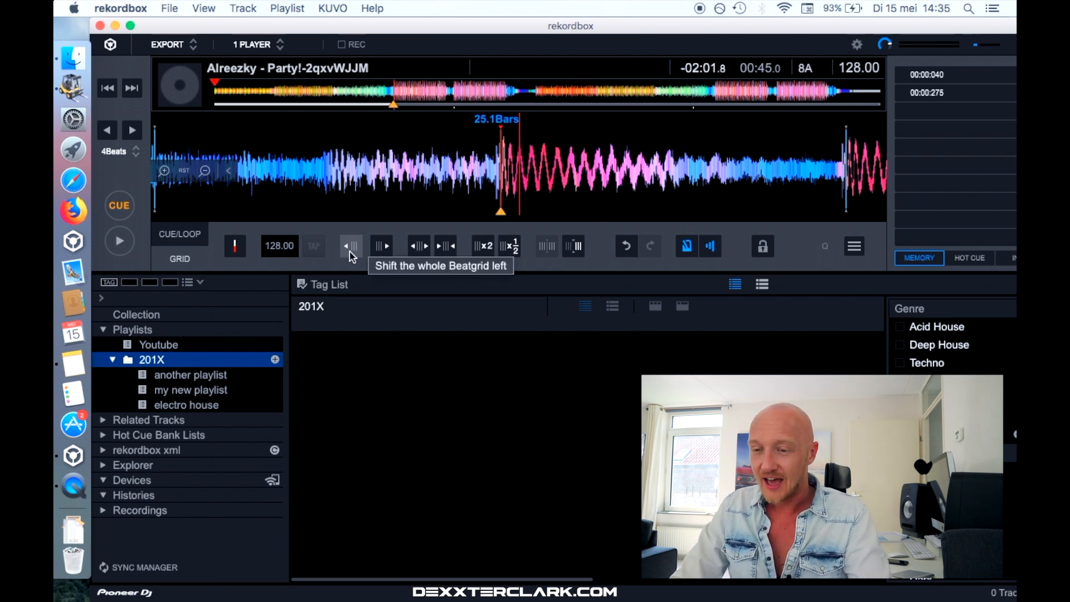
pyautogui.click(205, 170)
pyautogui.click(206, 171)
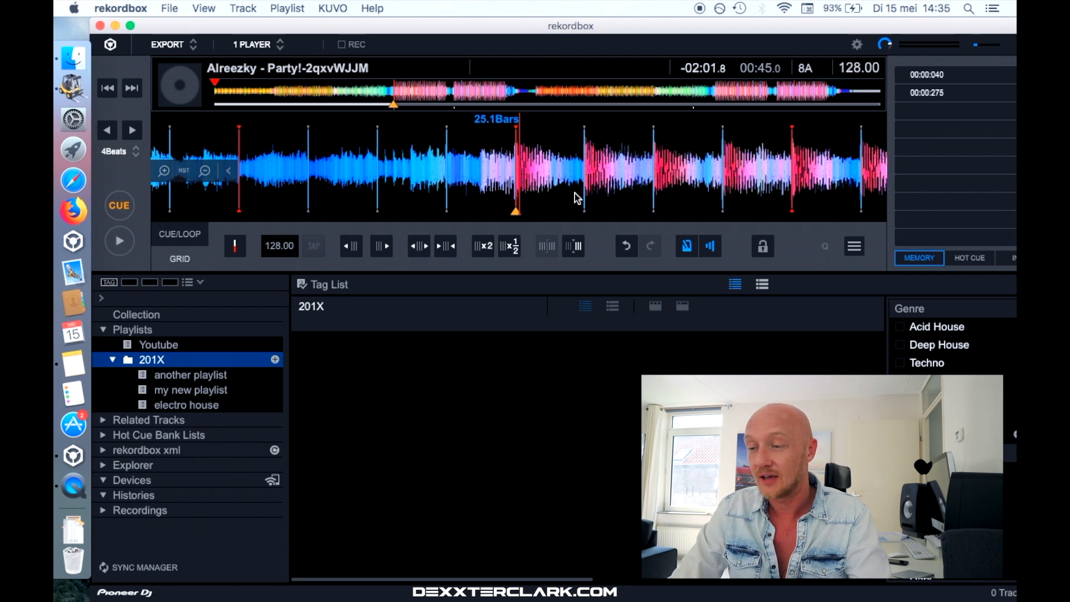
# Shift the whole beat grid left in small increments so its lines sit clearly before the kicks
pyautogui.click(351, 246)
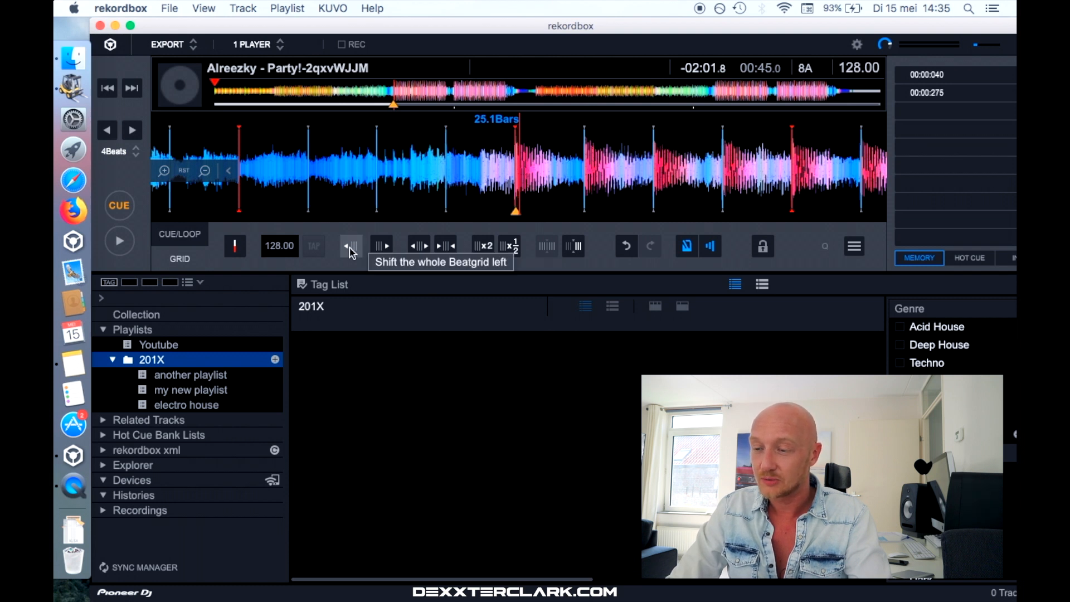
pyautogui.click(351, 245)
pyautogui.click(351, 247)
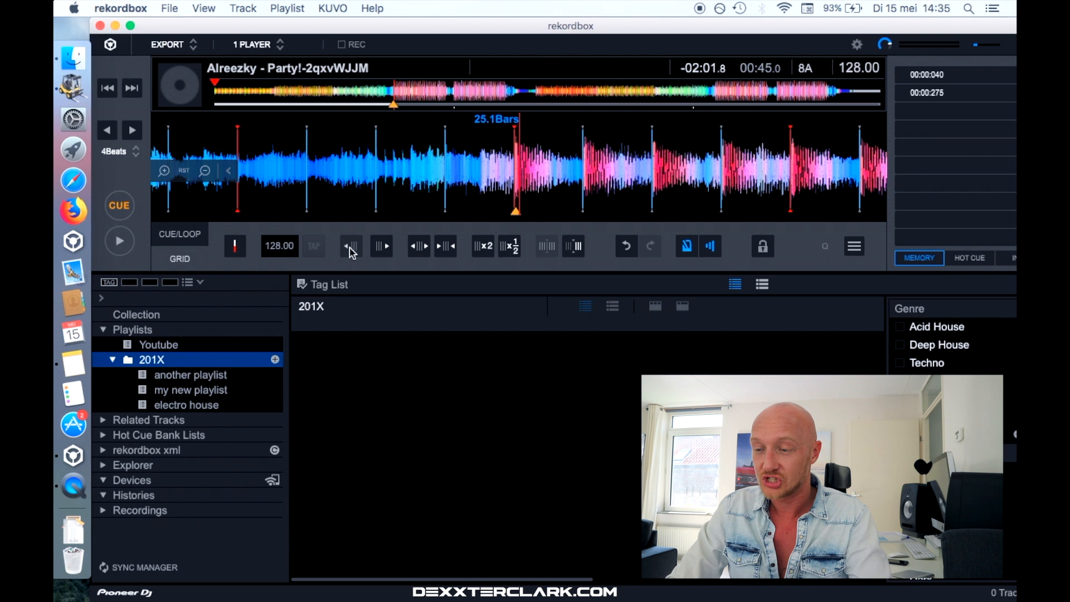
pyautogui.click(351, 247)
pyautogui.click(351, 247)
pyautogui.click(351, 247)
pyautogui.click(351, 247)
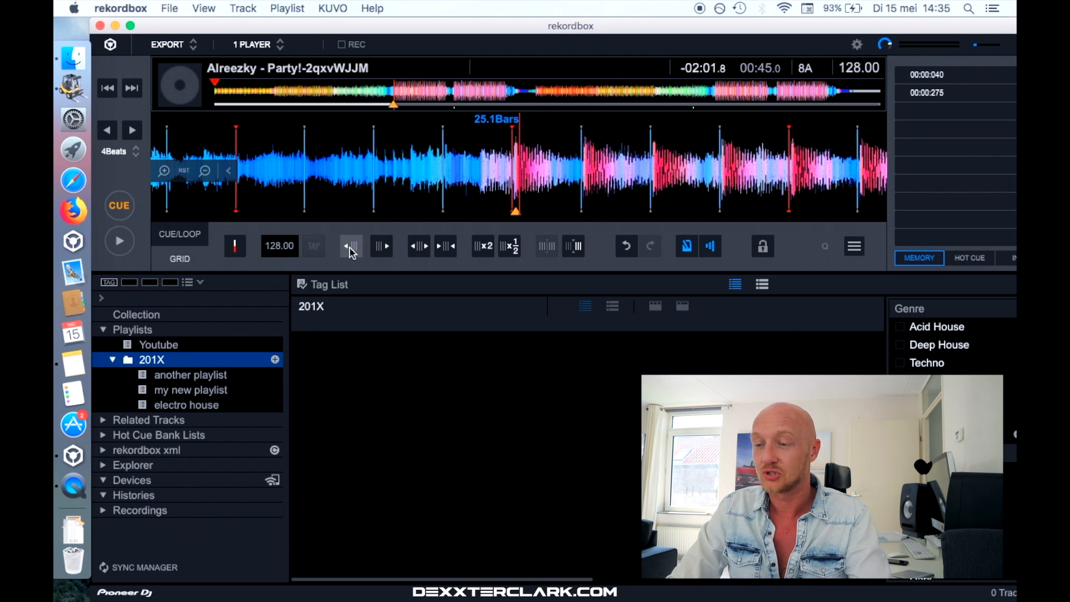
pyautogui.click(351, 247)
pyautogui.click(351, 247)
pyautogui.click(351, 247)
pyautogui.click(351, 246)
pyautogui.click(351, 247)
pyautogui.click(351, 247)
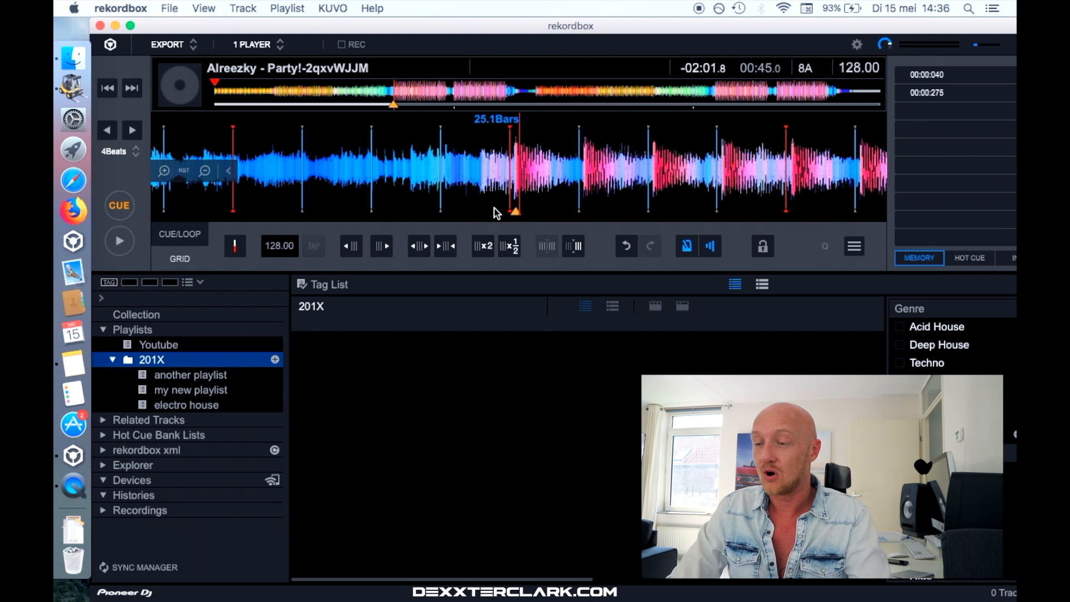
# Shift the whole beat grid right until its lines meet the kicks, and play a few bars with the metronome
pyautogui.click(381, 249)
pyautogui.click(382, 249)
pyautogui.click(381, 248)
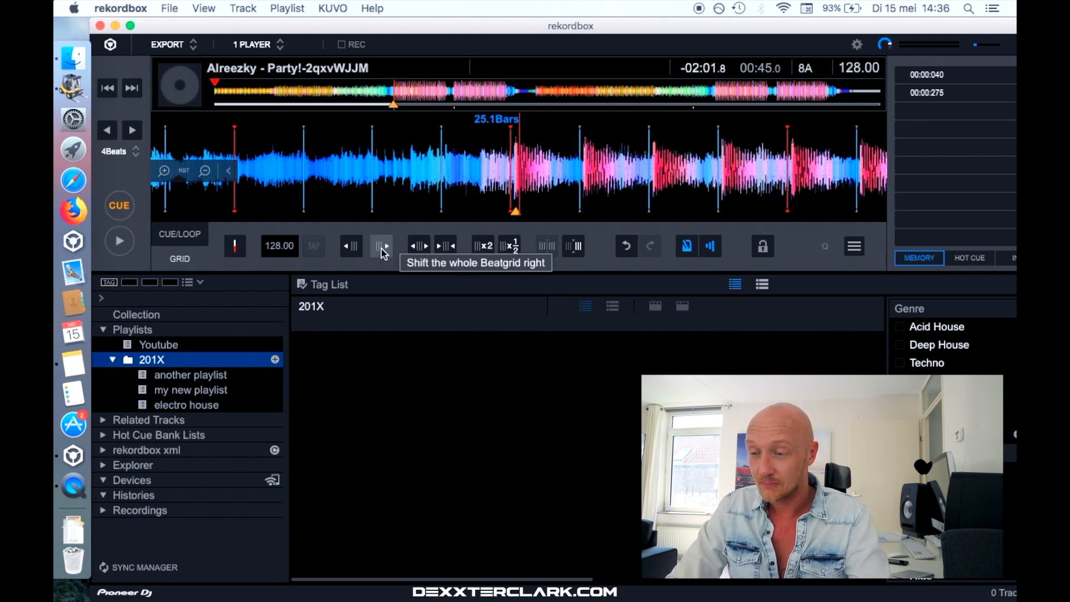
pyautogui.click(381, 248)
pyautogui.click(382, 248)
pyautogui.click(381, 248)
pyautogui.click(381, 248)
pyautogui.click(381, 249)
pyautogui.click(381, 248)
pyautogui.click(382, 248)
pyautogui.click(381, 249)
pyautogui.click(381, 248)
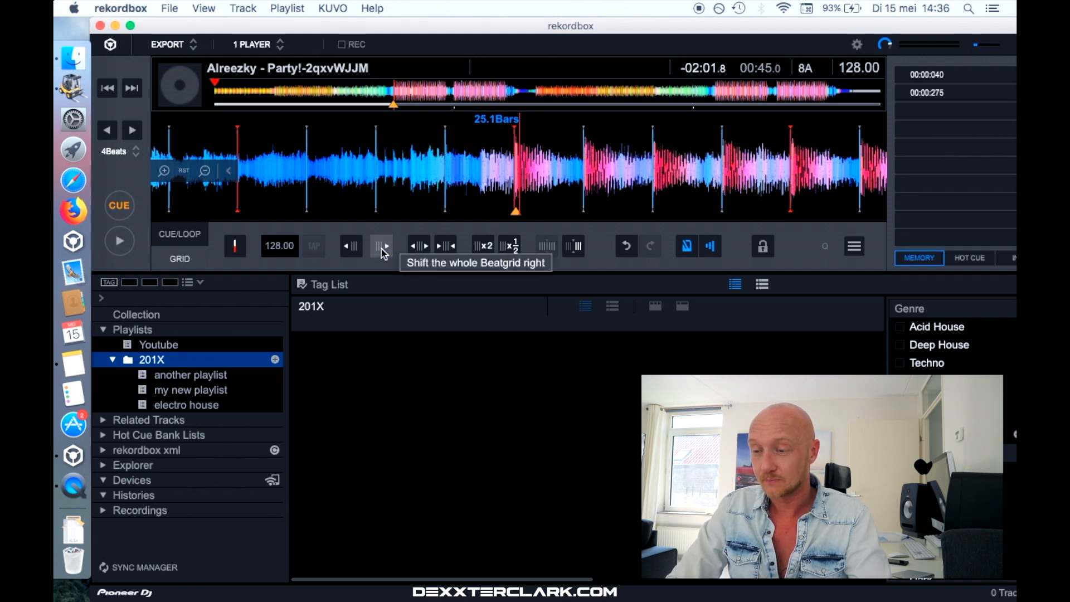
pyautogui.click(124, 245)
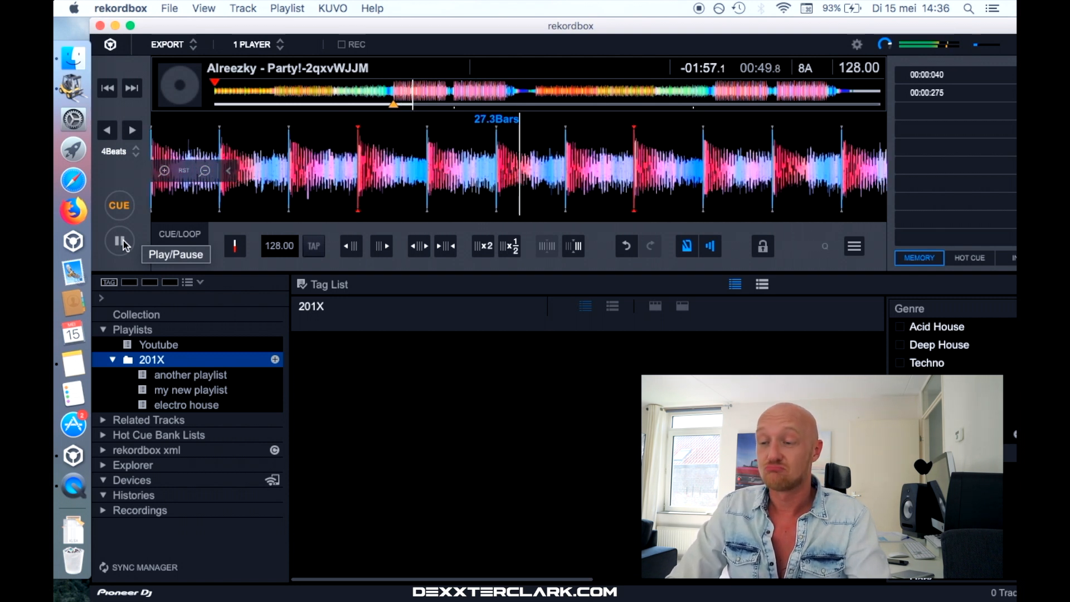
pyautogui.click(124, 243)
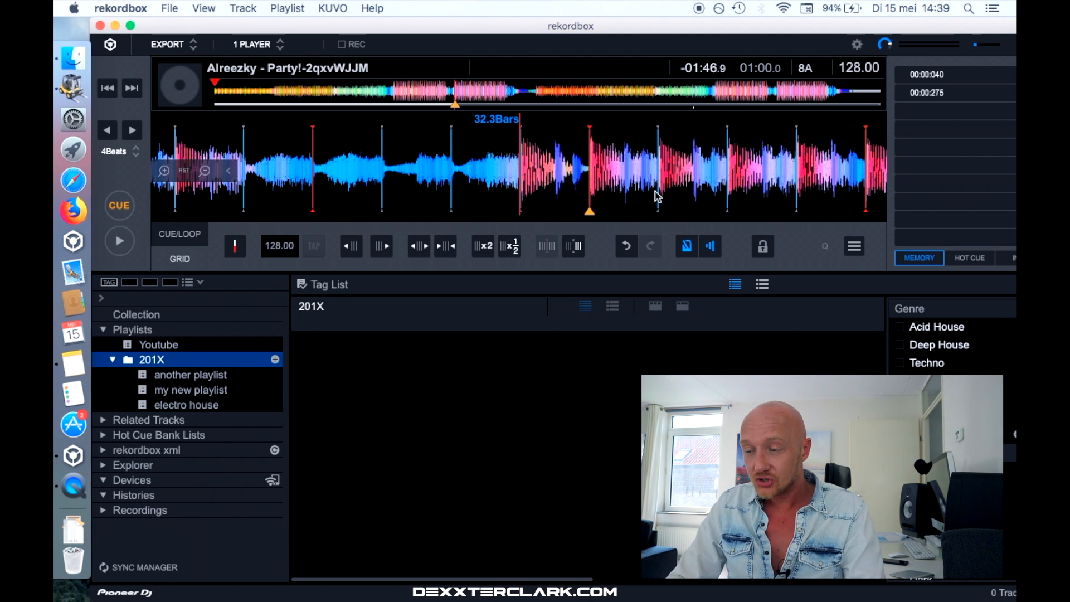
# Limit beat-grid adjustments to the part from 01:00.0 onward and shift that part right in small increments
pyautogui.click(573, 246)
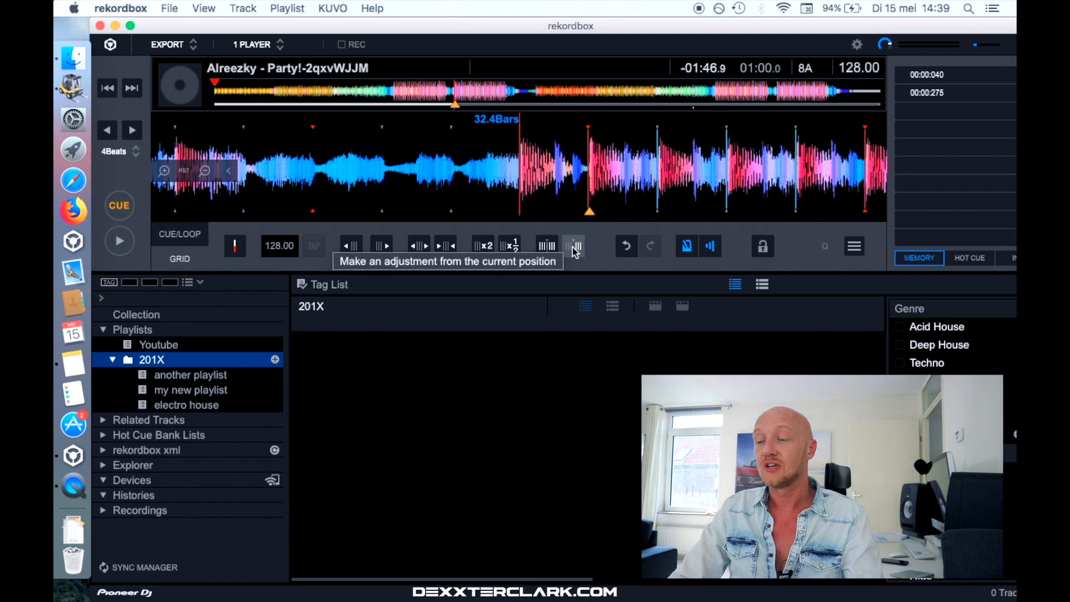
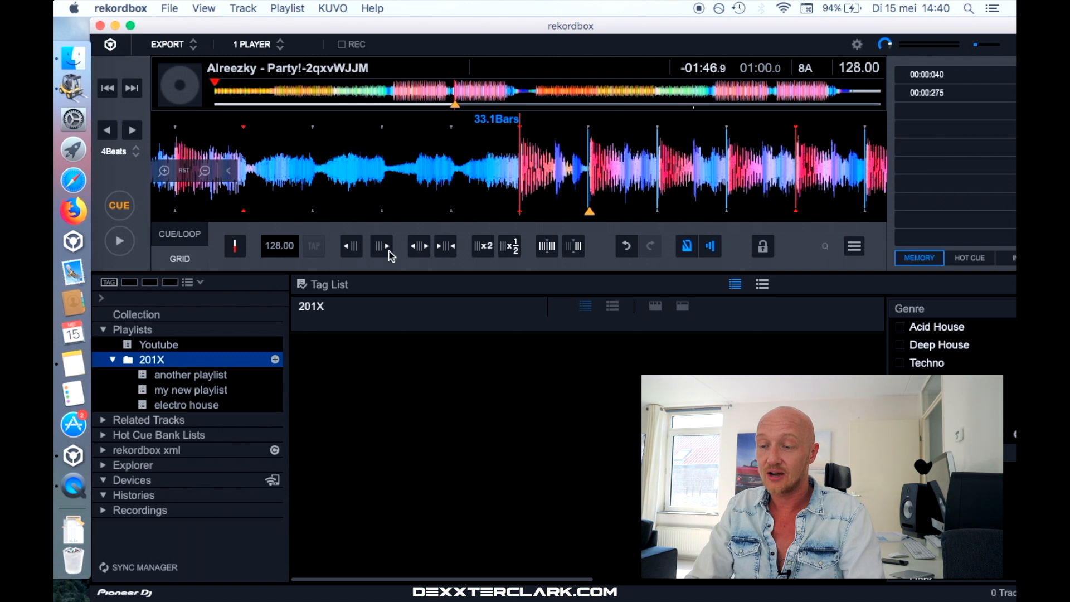
pyautogui.click(386, 251)
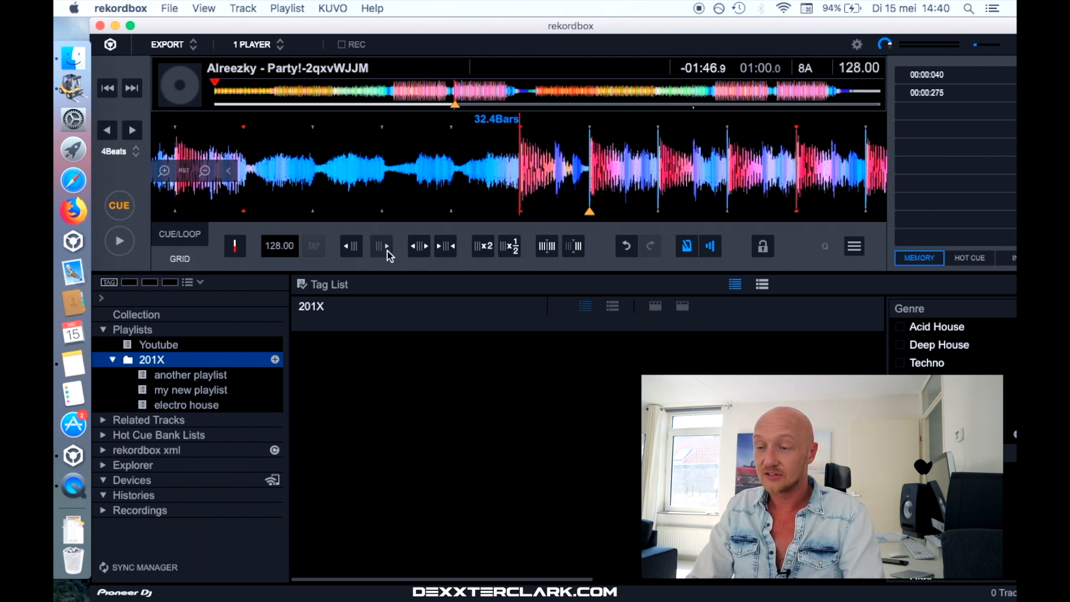
pyautogui.click(387, 251)
pyautogui.click(387, 250)
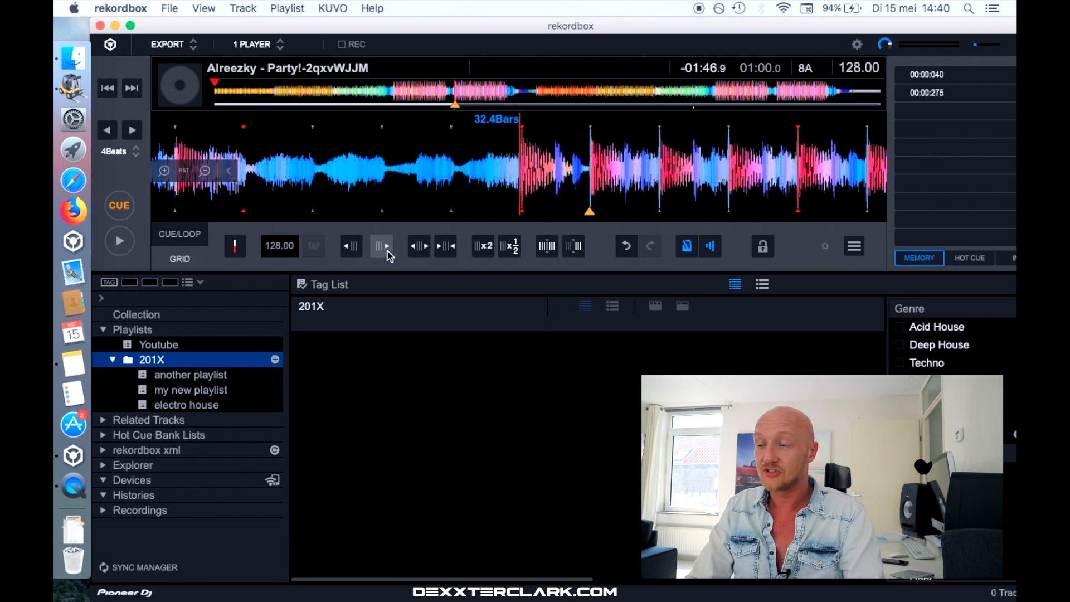
pyautogui.click(387, 250)
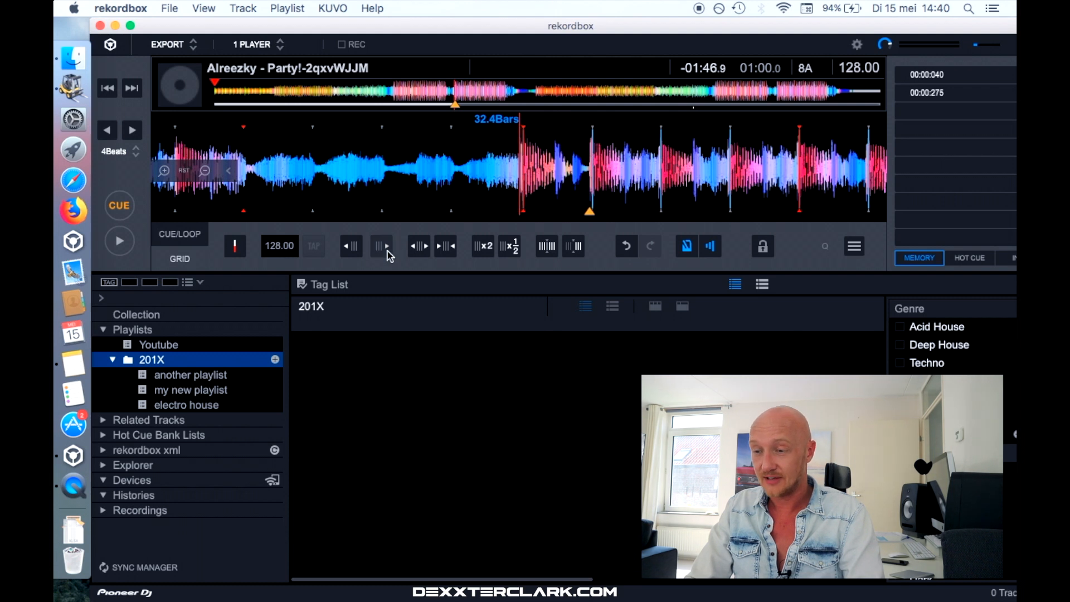
pyautogui.click(386, 251)
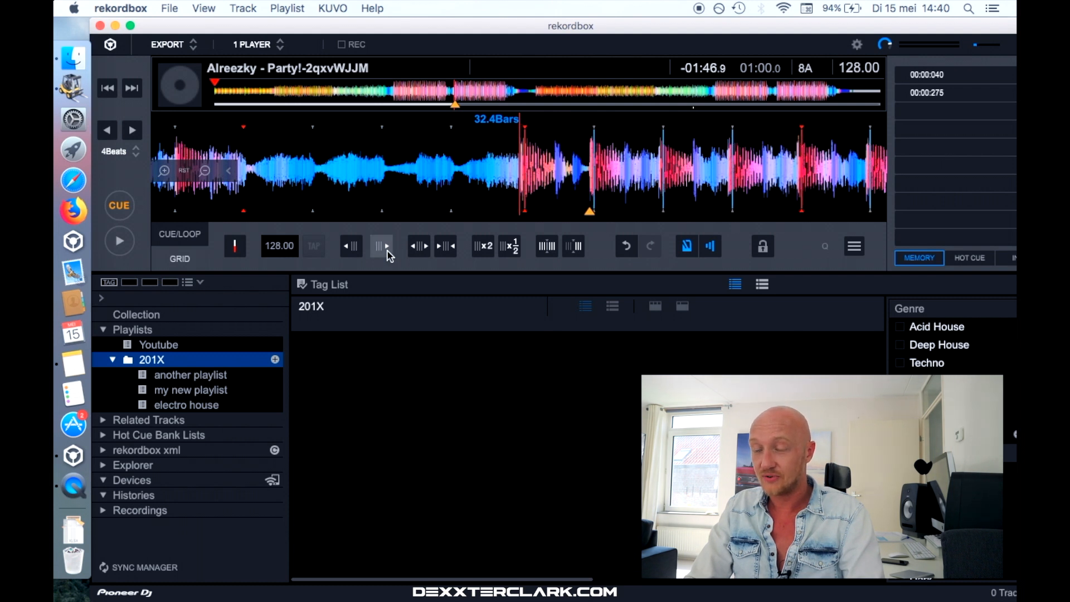
pyautogui.click(386, 250)
pyautogui.click(387, 251)
pyautogui.click(387, 251)
pyautogui.click(387, 251)
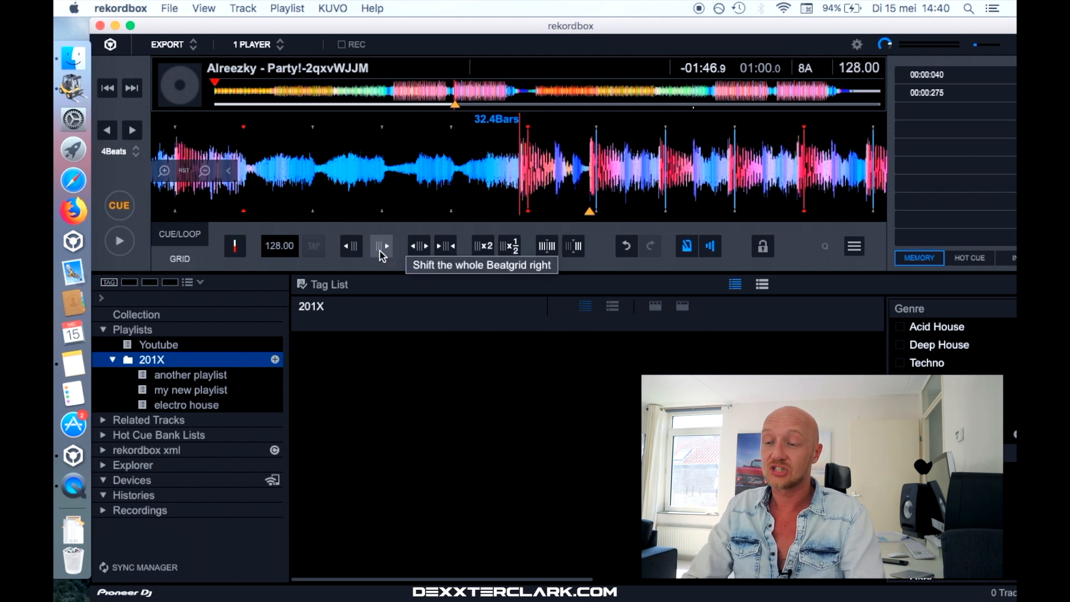
# Shift the beat grid from 01:00.0 onward left until its lines sit close to the kicks
pyautogui.click(352, 251)
pyautogui.click(352, 251)
pyautogui.click(352, 252)
pyautogui.click(352, 252)
pyautogui.click(352, 252)
pyautogui.click(352, 251)
pyautogui.click(352, 252)
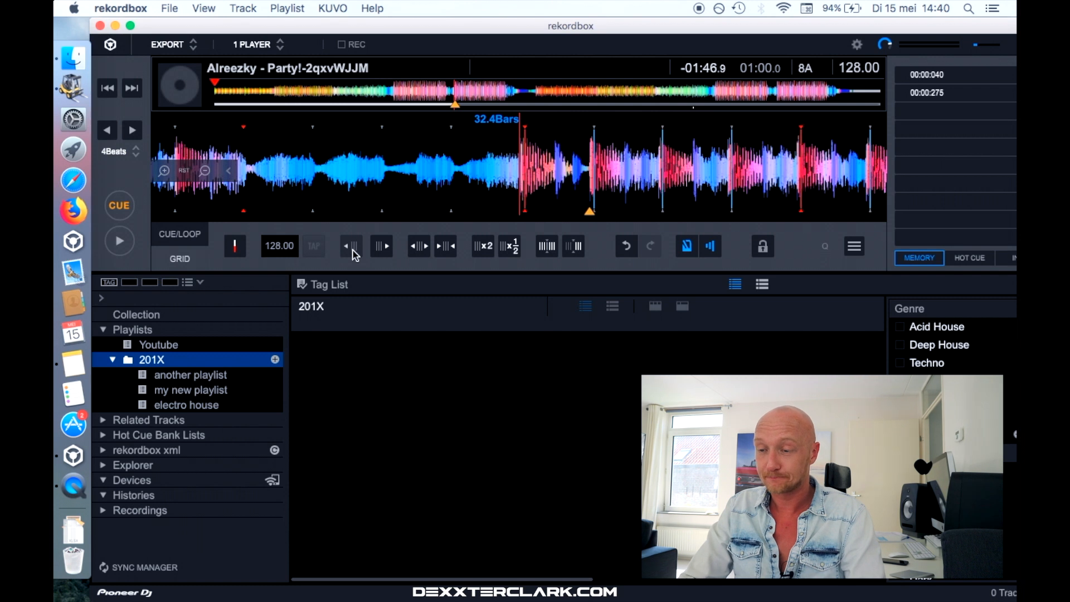
pyautogui.click(352, 251)
pyautogui.click(352, 252)
pyautogui.click(352, 252)
pyautogui.click(353, 252)
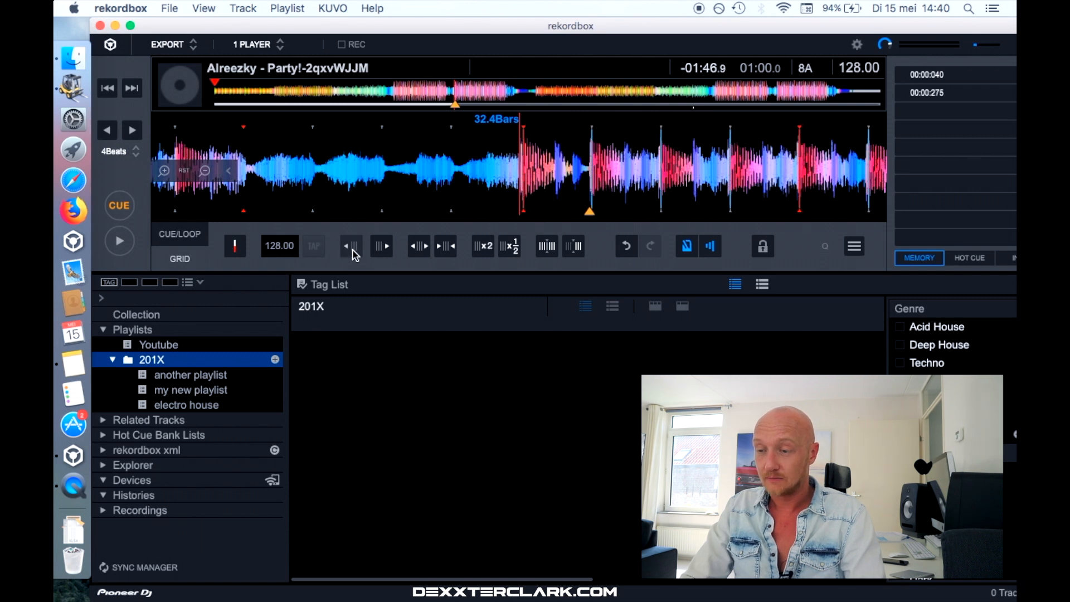
pyautogui.click(352, 251)
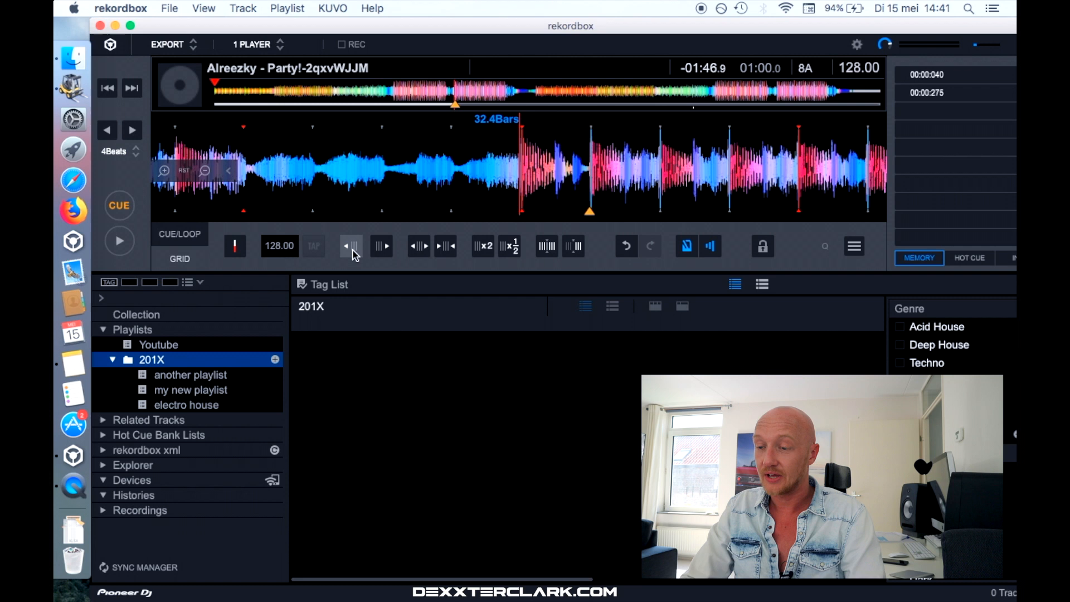
# Make grid adjustments apply to the whole track again and nudge the beat grid left, with a slight correction right
pyautogui.click(550, 250)
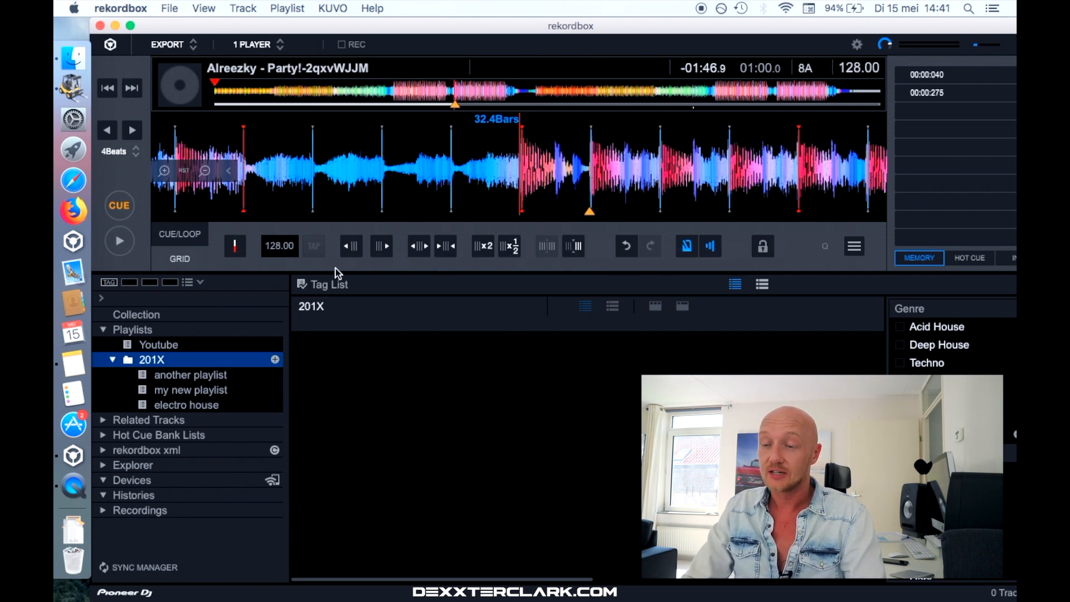
pyautogui.click(348, 248)
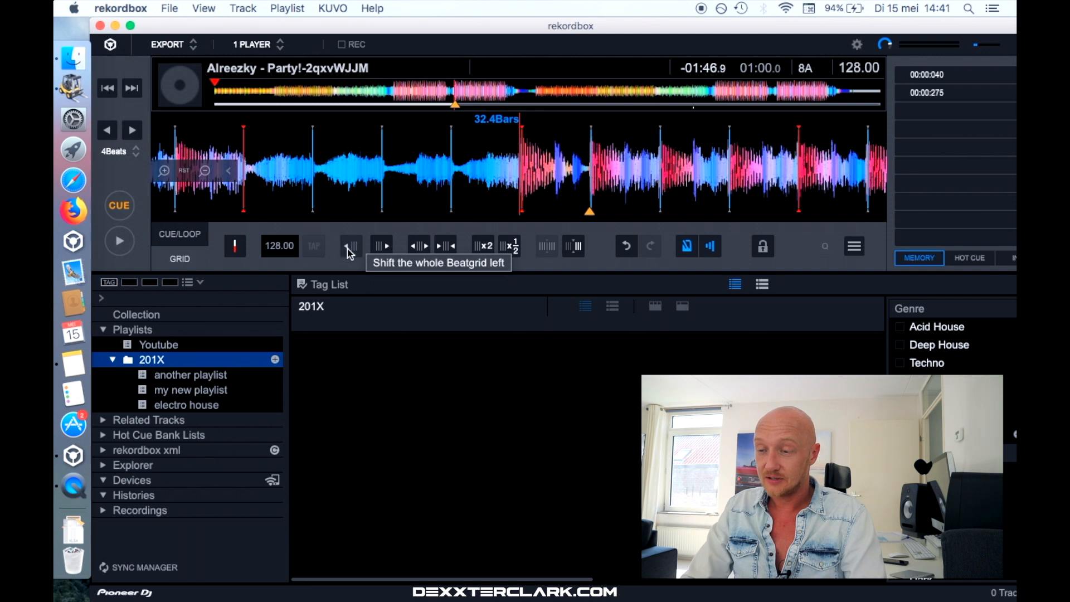
pyautogui.click(349, 248)
pyautogui.click(349, 248)
pyautogui.click(348, 247)
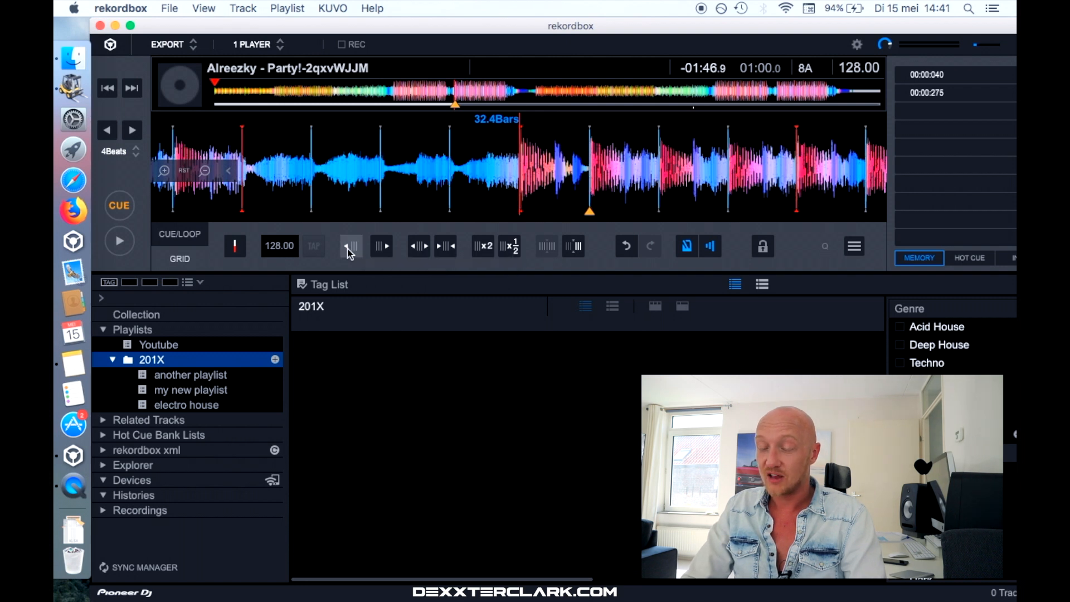
pyautogui.click(383, 247)
pyautogui.click(383, 246)
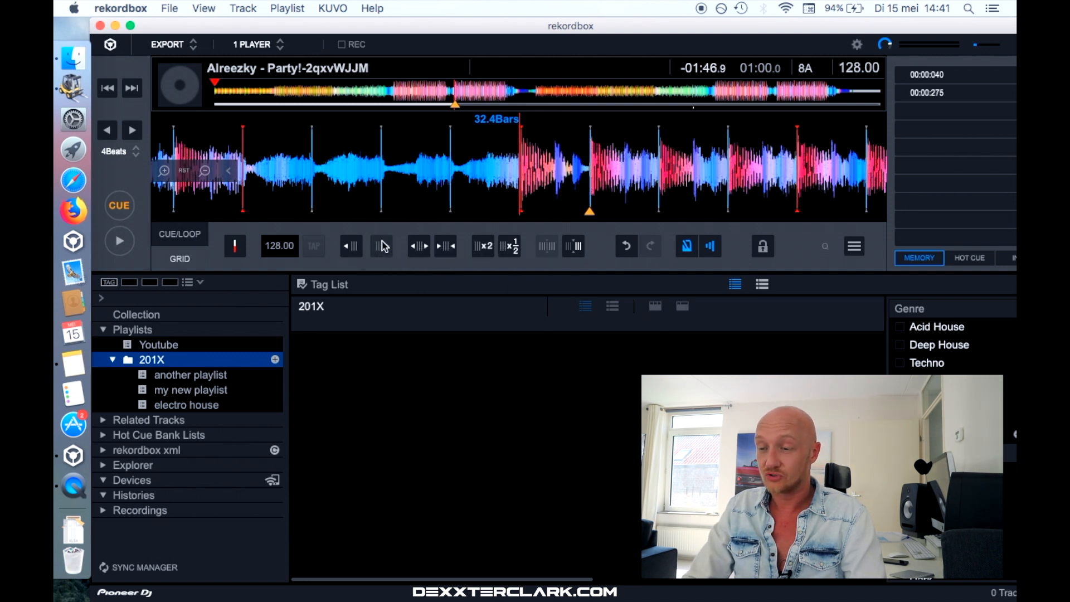
# Expand the beat intervals of the grid in small increments until the tempo is 127.89 BPM
pyautogui.click(420, 247)
pyautogui.click(422, 248)
pyautogui.click(421, 249)
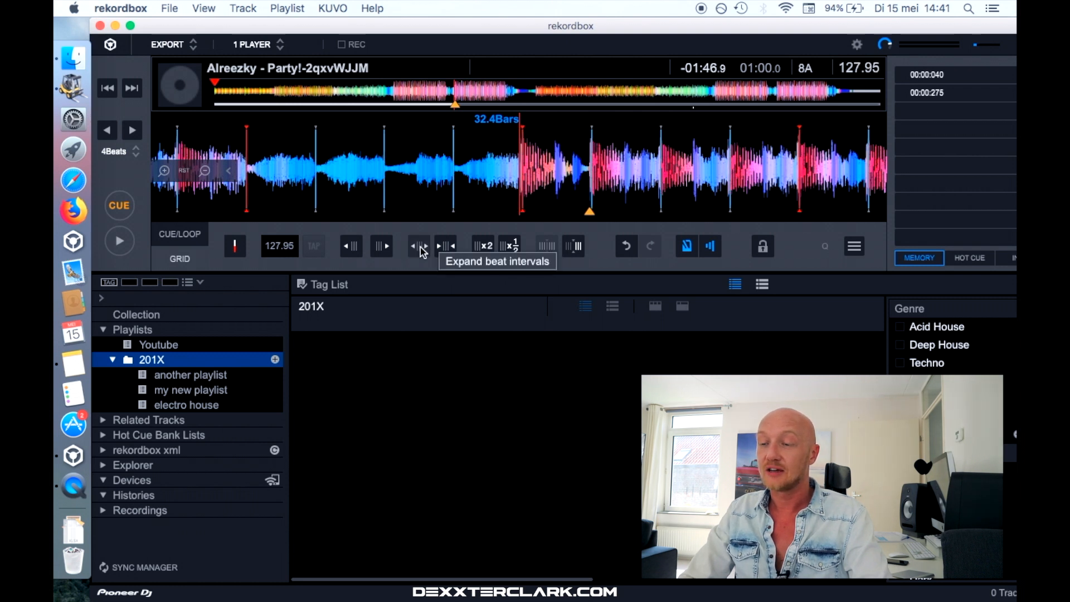
pyautogui.click(421, 248)
pyautogui.click(422, 248)
pyautogui.click(422, 252)
pyautogui.click(421, 252)
pyautogui.click(421, 248)
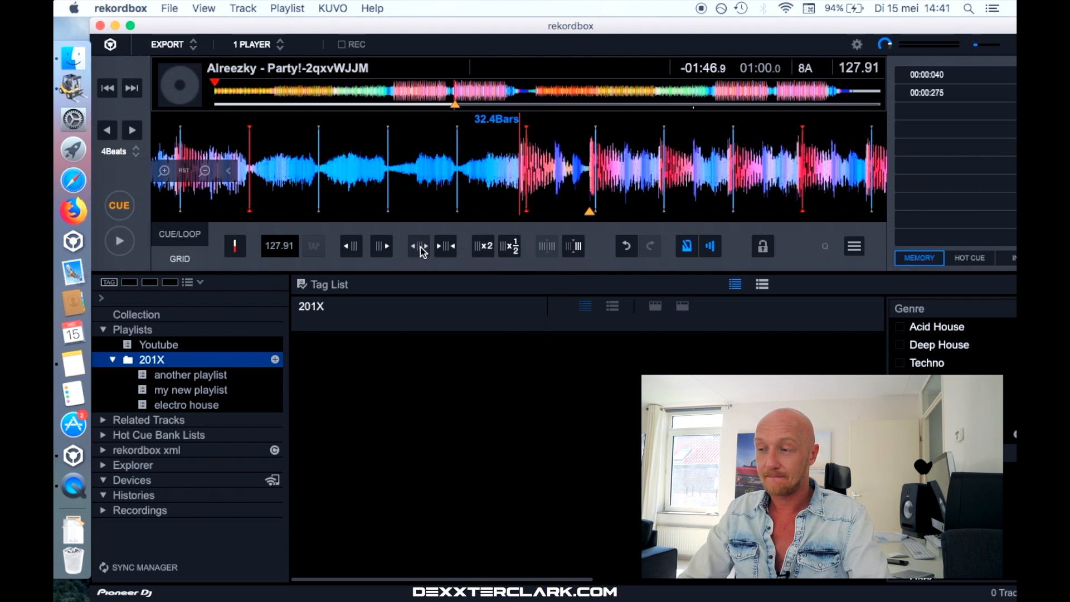
pyautogui.click(419, 245)
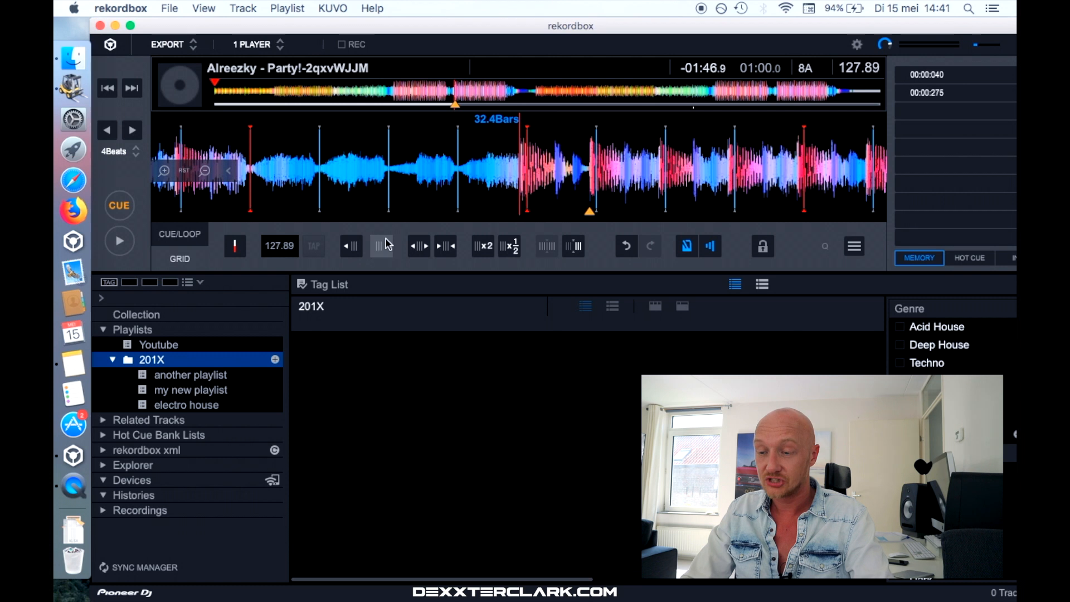
# Shrink the beat intervals of the grid in small increments until the tempo is 127.95 BPM
pyautogui.click(452, 247)
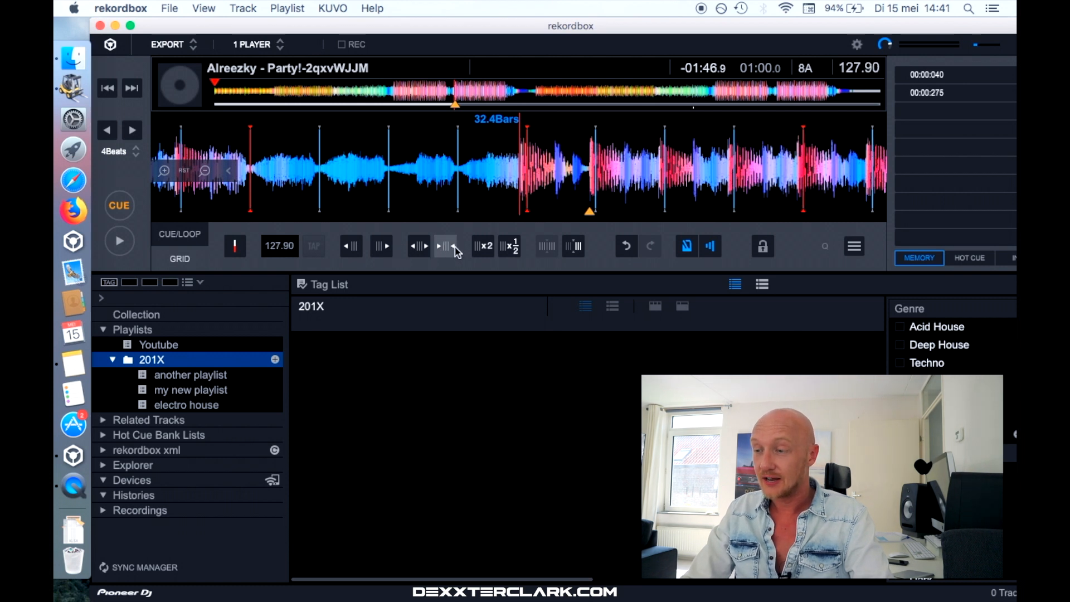
pyautogui.click(454, 247)
pyautogui.click(454, 246)
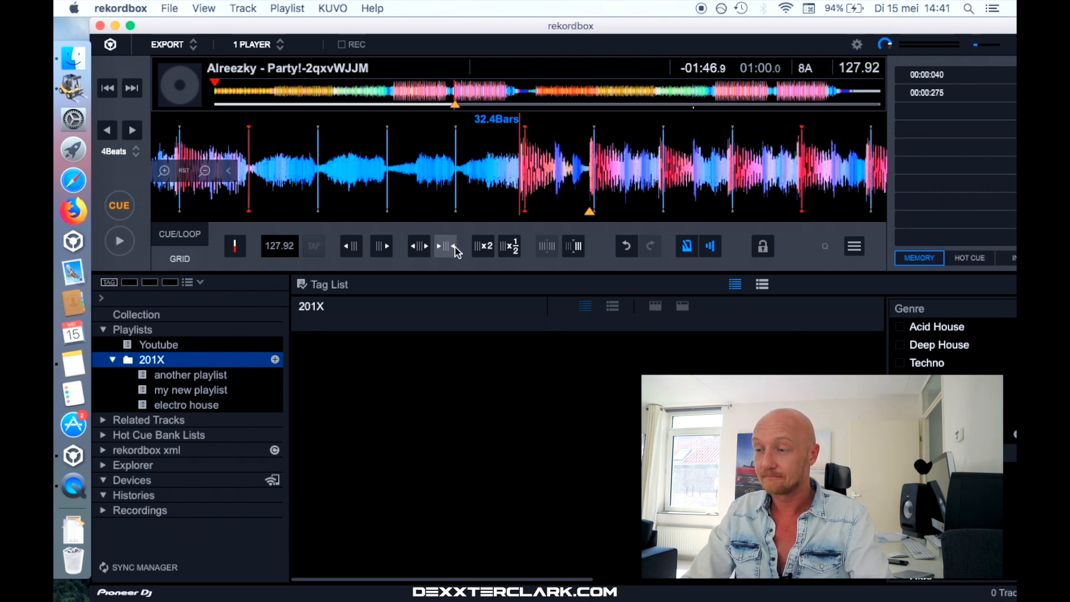
pyautogui.click(454, 246)
pyautogui.click(454, 247)
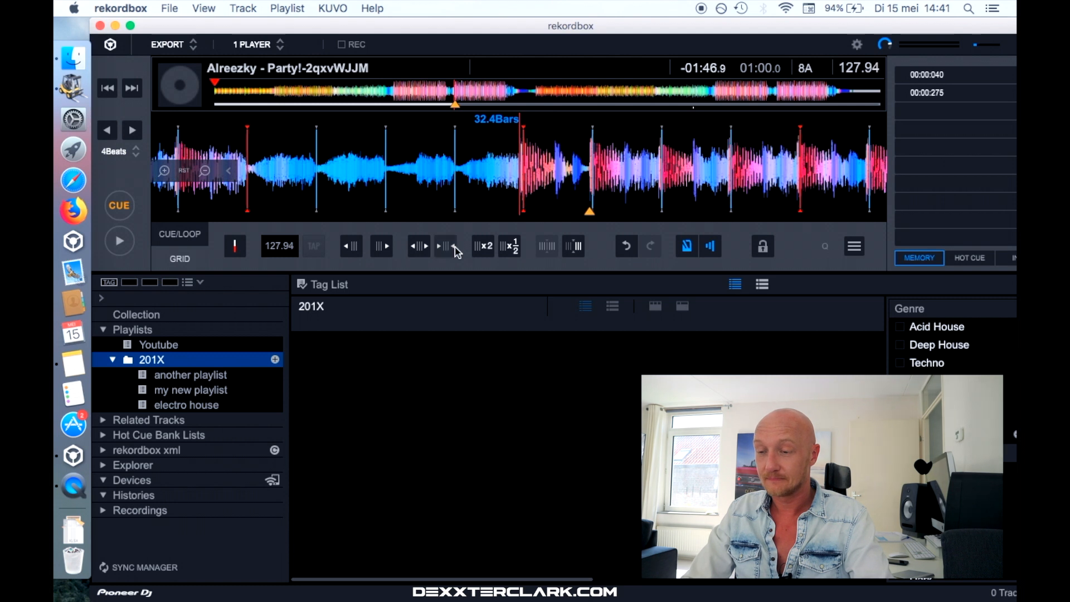
pyautogui.click(454, 246)
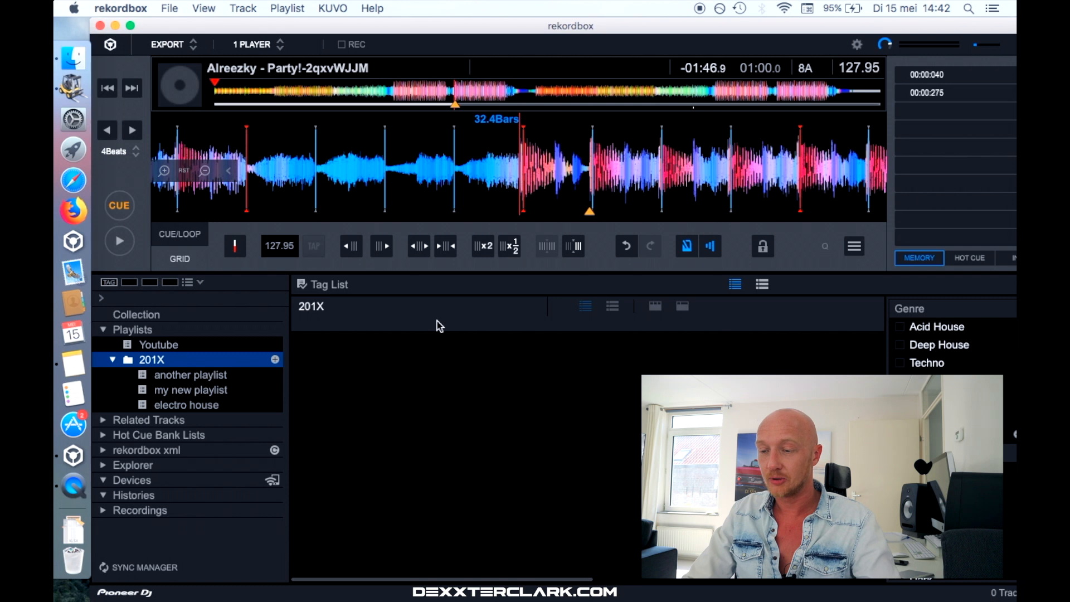
# Double the BPM of the beat grid and halve it again
pyautogui.click(484, 248)
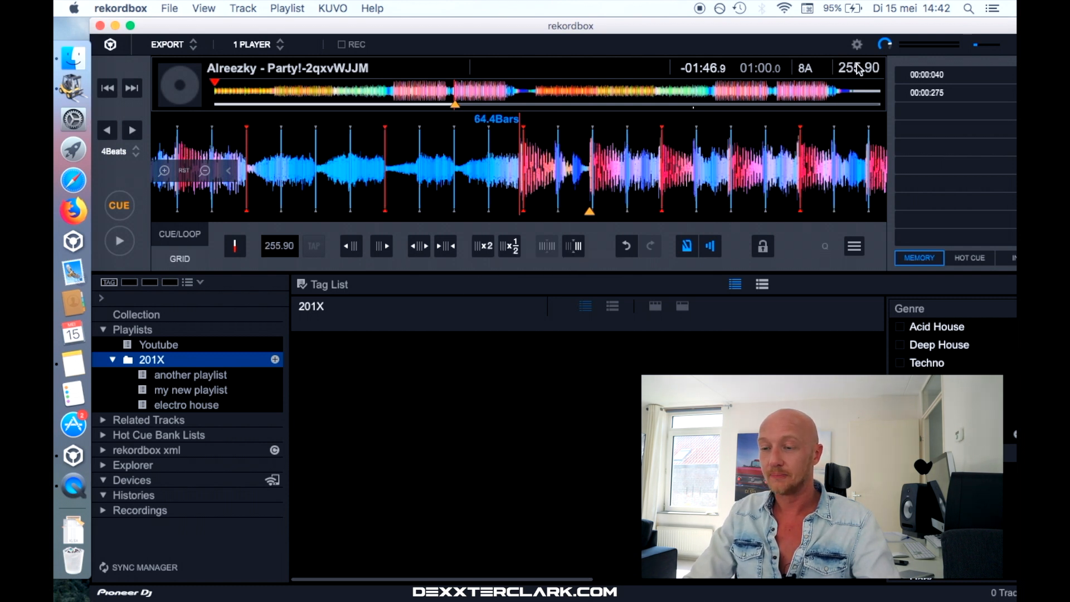
pyautogui.click(515, 253)
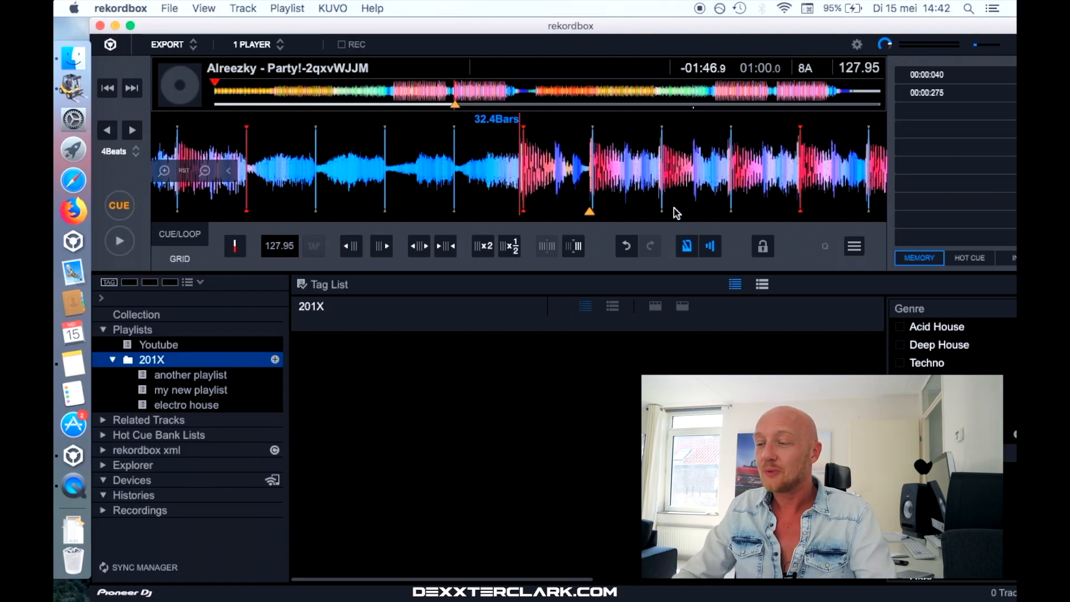
# Lock the track's beat grid against editing and look through the extra waveform and analysis options
pyautogui.click(763, 246)
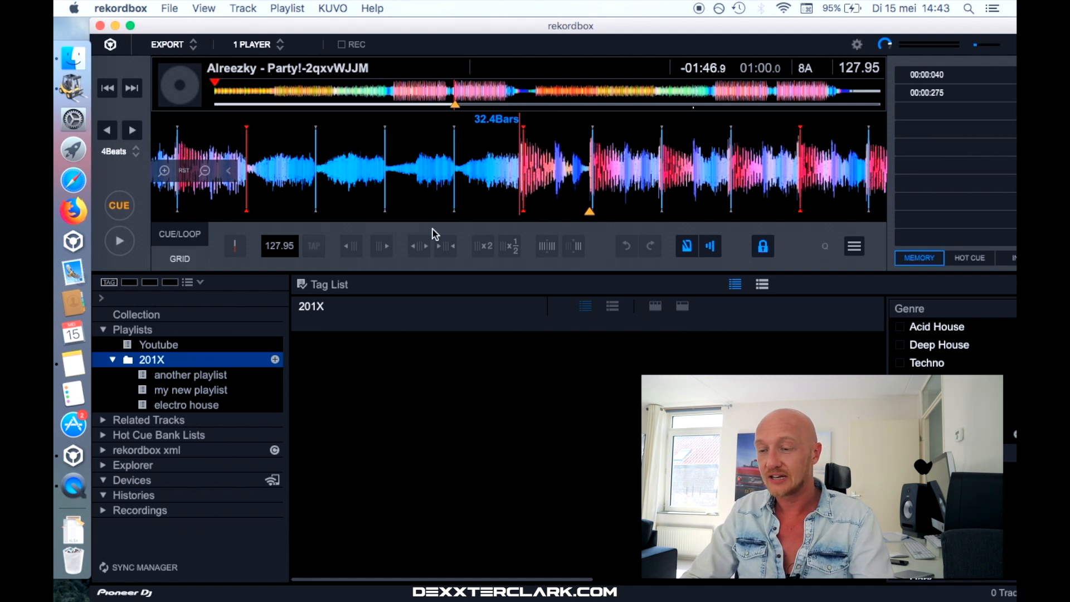
pyautogui.click(853, 248)
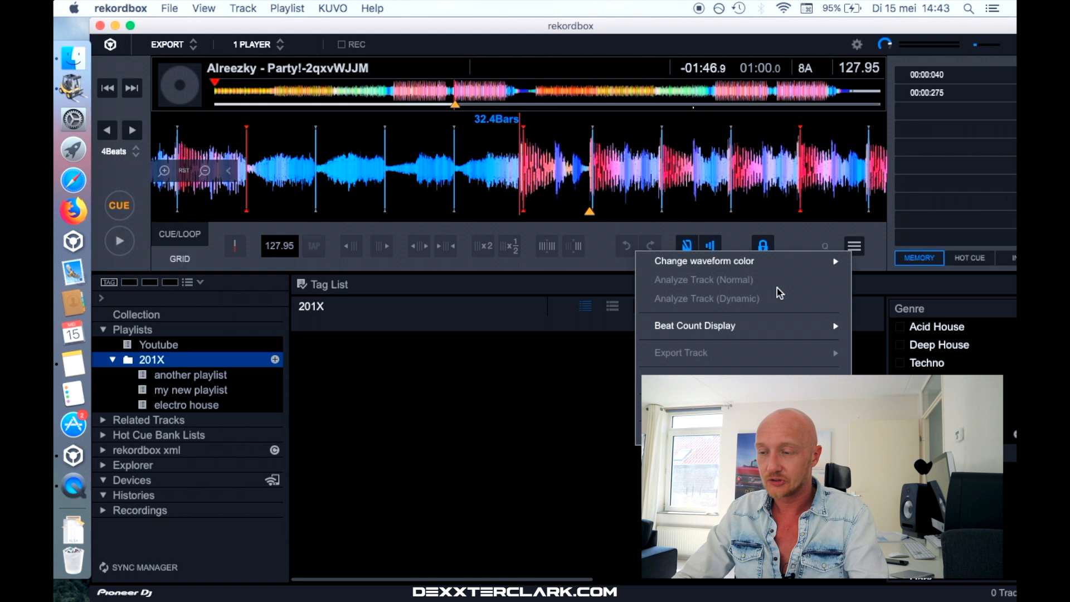
pyautogui.click(728, 232)
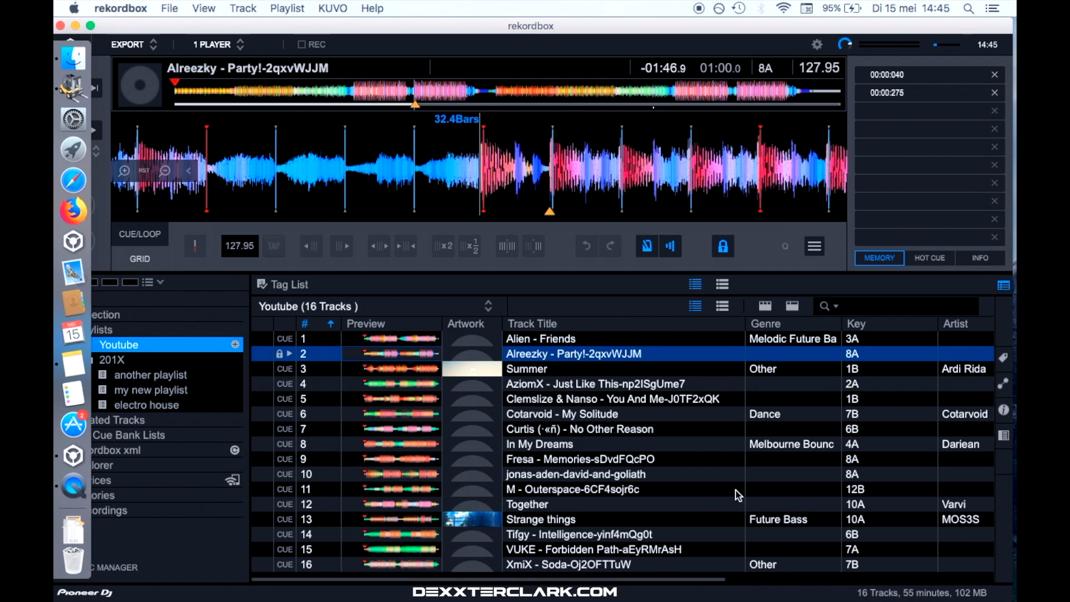
# Show the track tags and examine the Genre, Components, Situation and Dances categories
pyautogui.click(1001, 361)
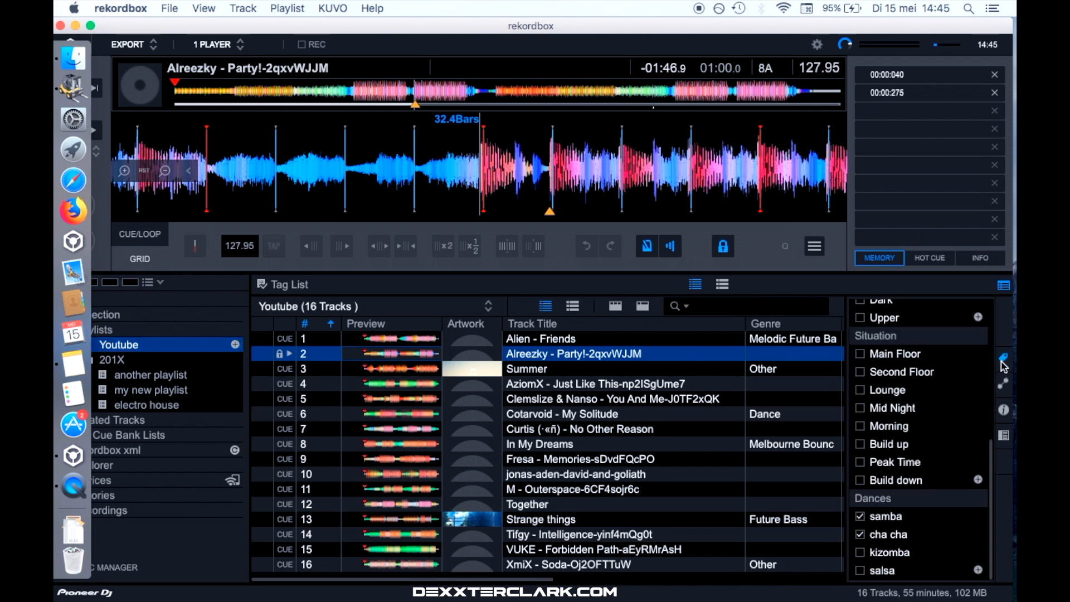
pyautogui.scroll(5, 933, 339)
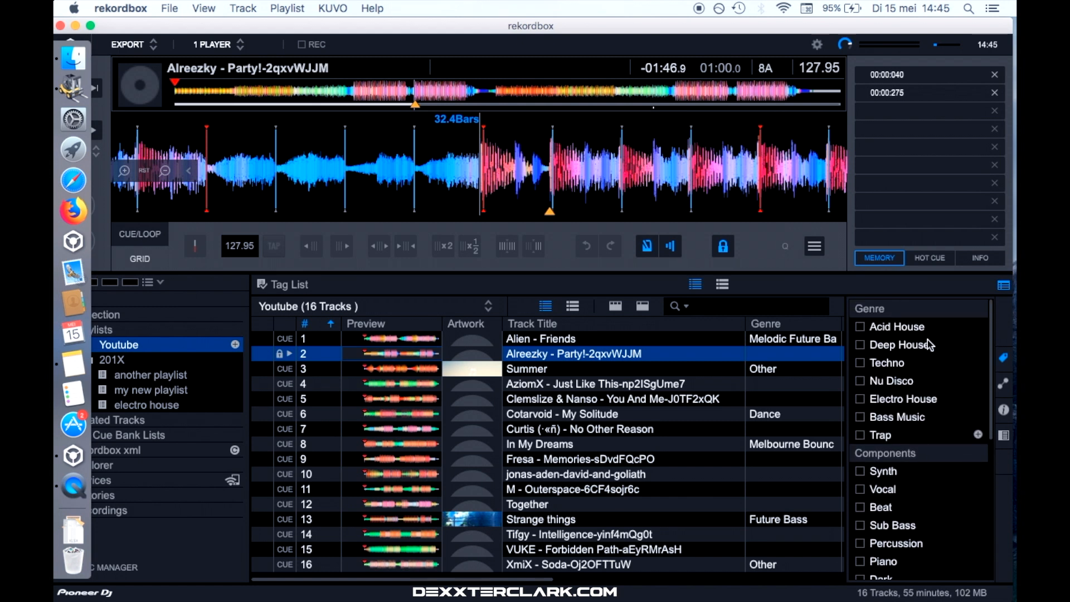
pyautogui.scroll(-5, 904, 404)
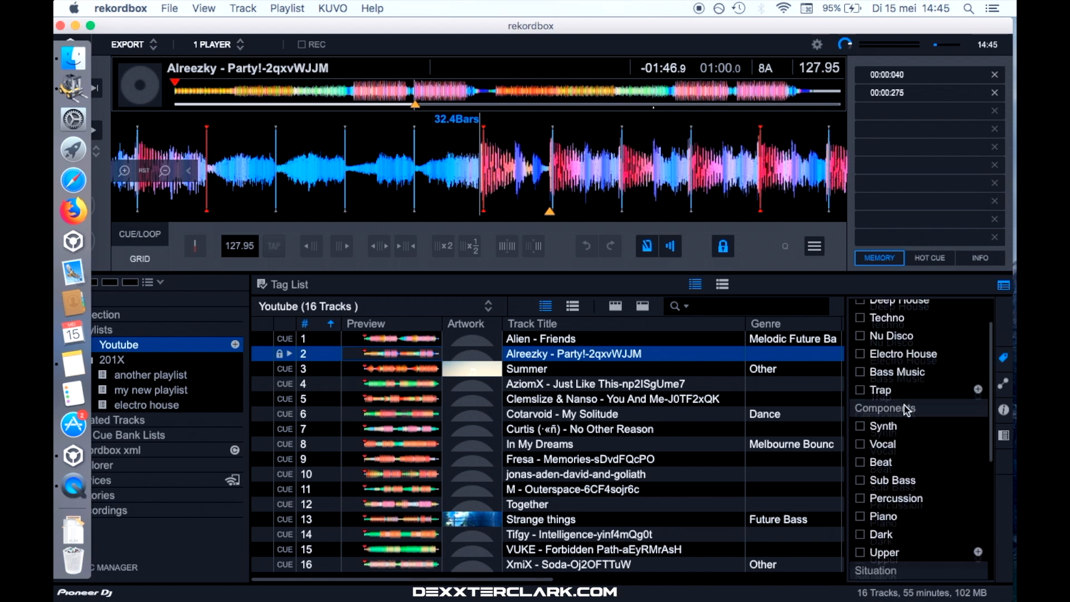
pyautogui.scroll(-3, 904, 406)
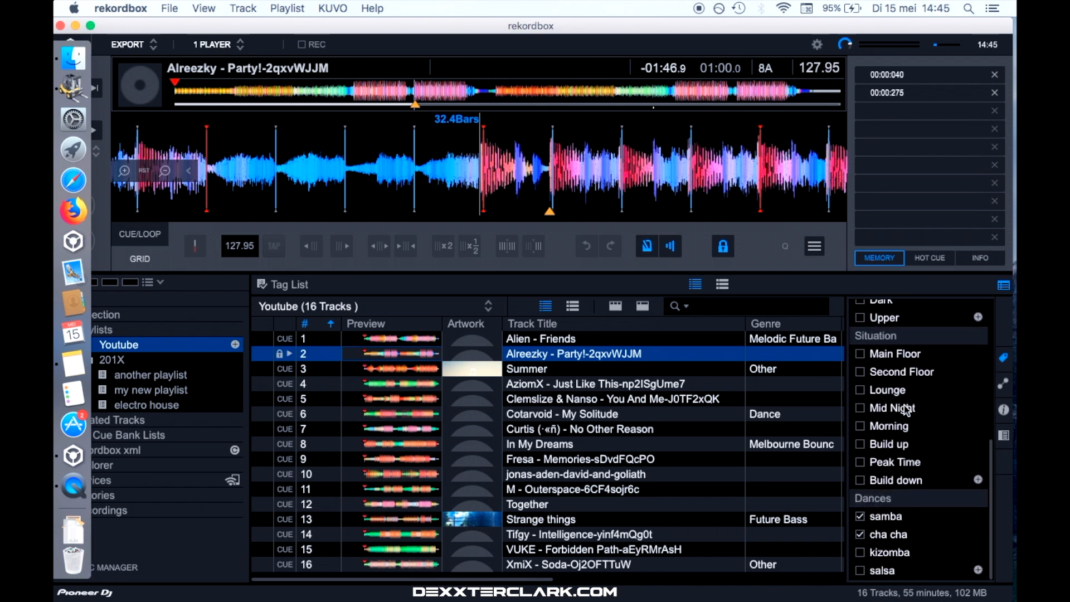
pyautogui.scroll(8, 913, 350)
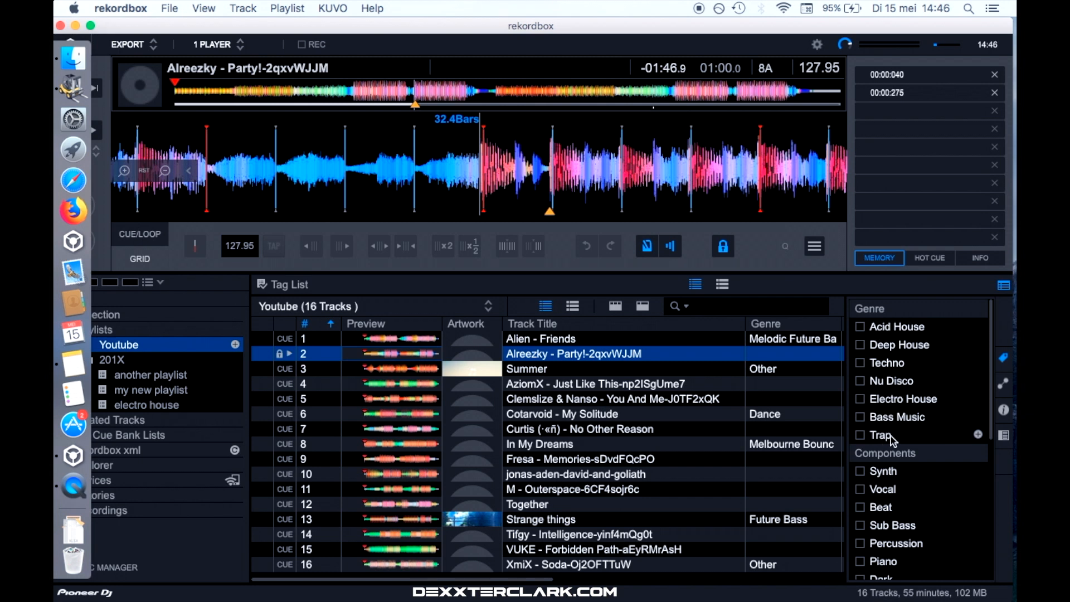
pyautogui.scroll(-5, 929, 373)
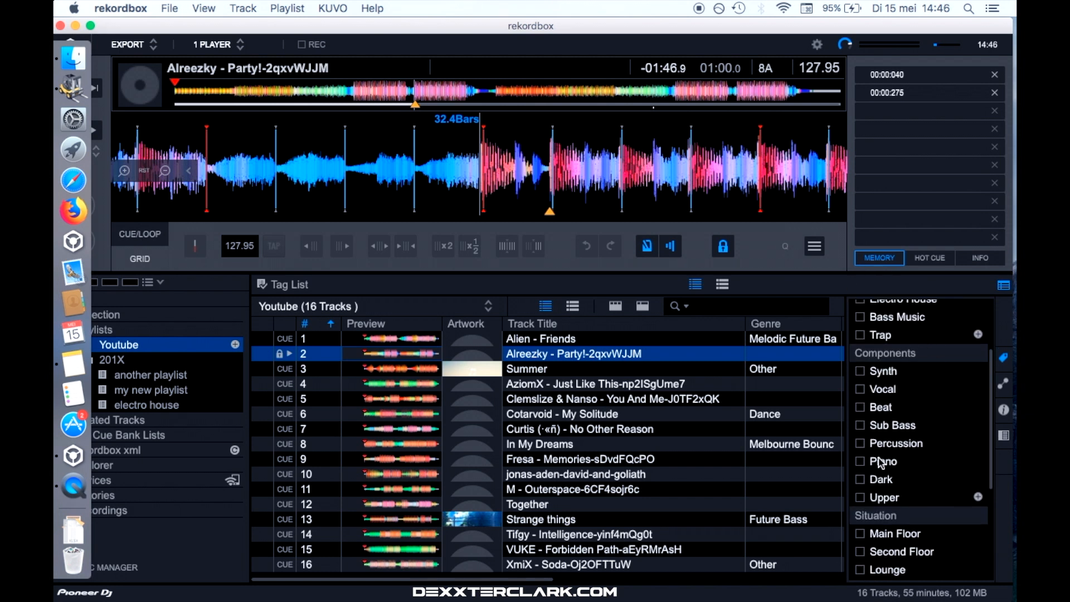
pyautogui.scroll(-3, 878, 547)
pyautogui.scroll(-3, 877, 546)
pyautogui.scroll(7, 877, 546)
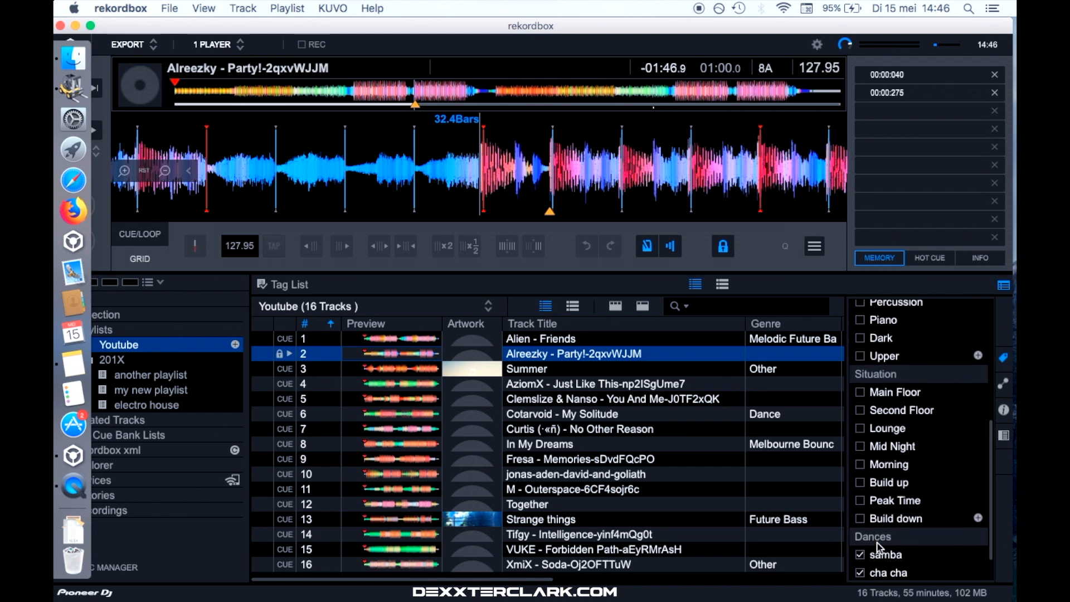
pyautogui.scroll(2, 878, 547)
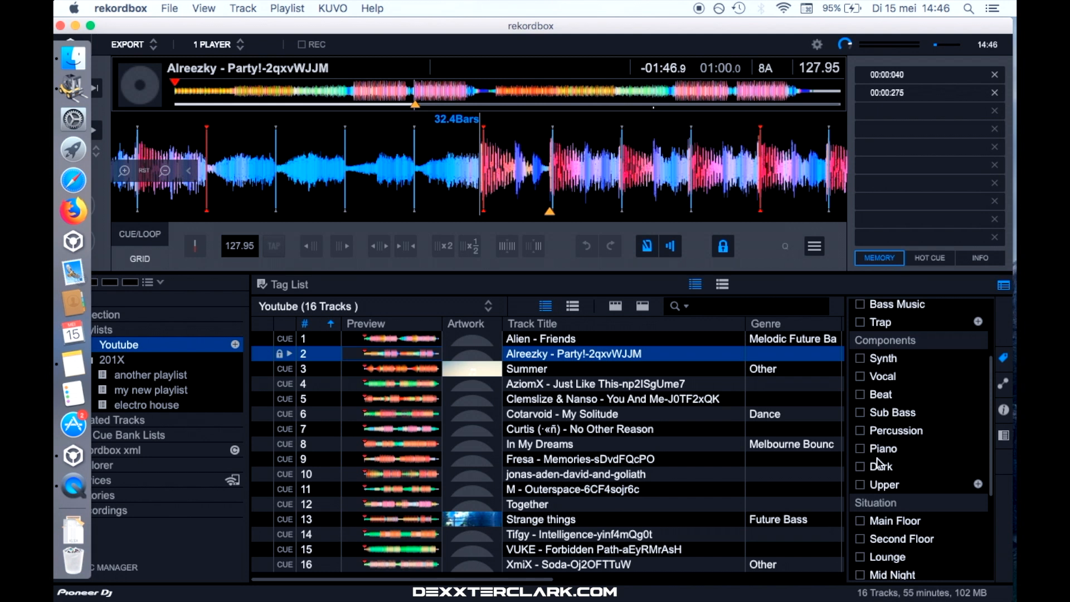
pyautogui.scroll(5, 879, 463)
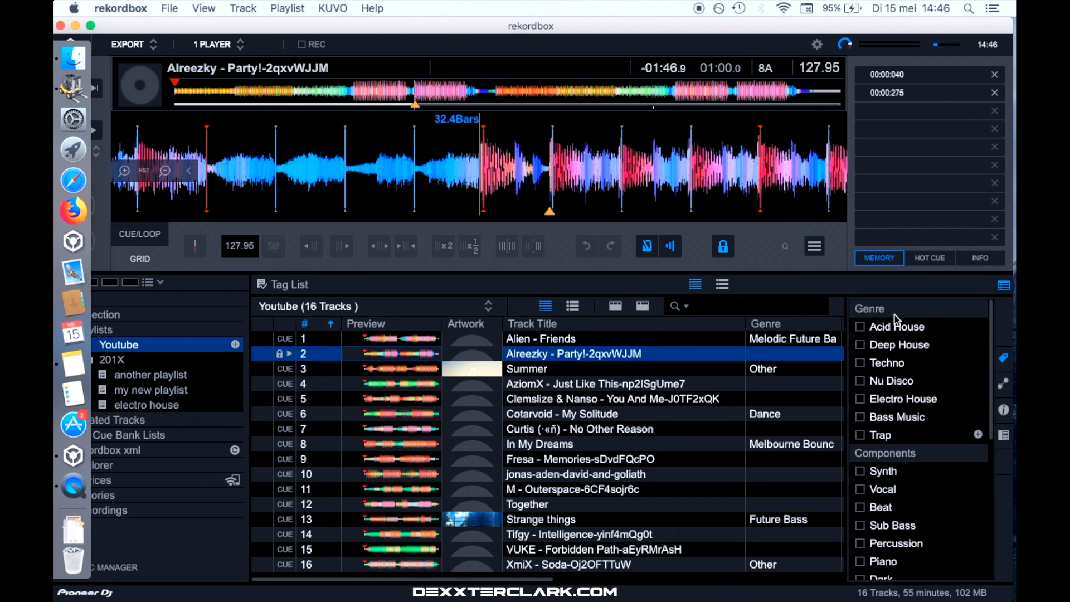
pyautogui.scroll(-1, 901, 379)
pyautogui.scroll(1, 901, 379)
# Add a new tag named "Female vocal" to the Components category
pyautogui.scroll(-5, 901, 431)
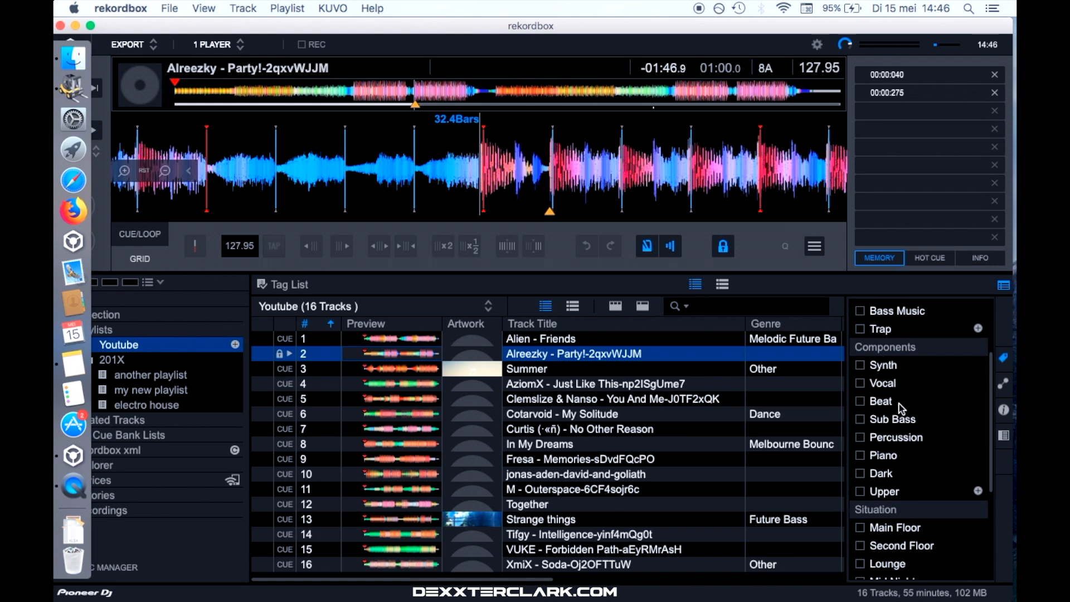
pyautogui.click(979, 496)
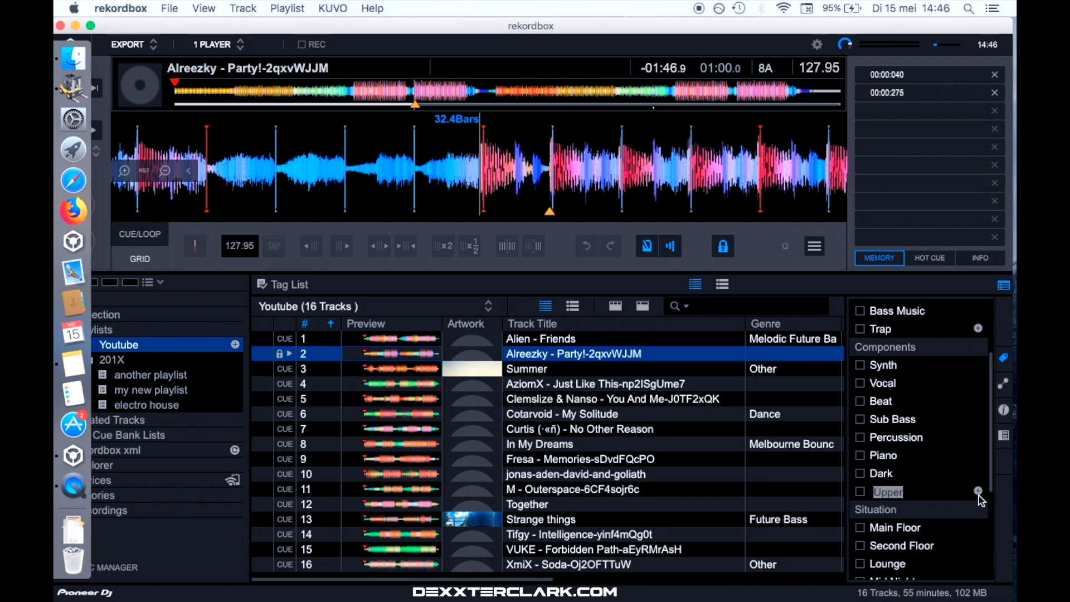
pyautogui.click(979, 491)
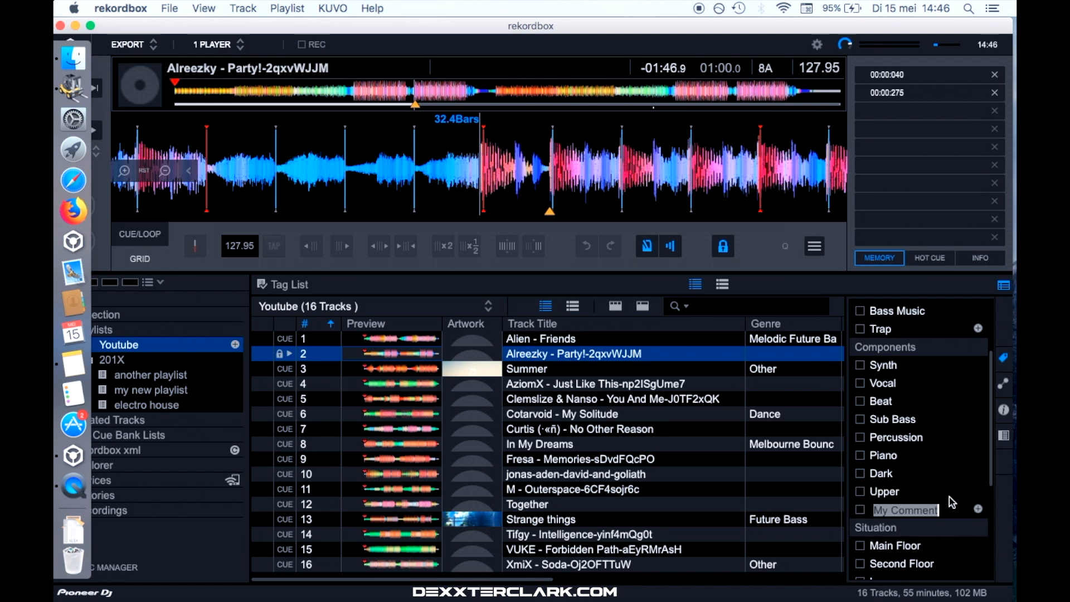
pyautogui.click(943, 511)
pyautogui.press('BackSpace')
pyautogui.press('BackSpace')
pyautogui.press('BackSpace')
pyautogui.press('BackSpace')
pyautogui.press('BackSpace')
pyautogui.press('BackSpace')
pyautogui.press('BackSpace')
pyautogui.press('BackSpace')
pyautogui.press('BackSpace')
pyautogui.press('BackSpace')
pyautogui.write('Female vocal')
pyautogui.press('Return')
# Rename the Dances tag category to "own tags"
pyautogui.scroll(-5, 930, 513)
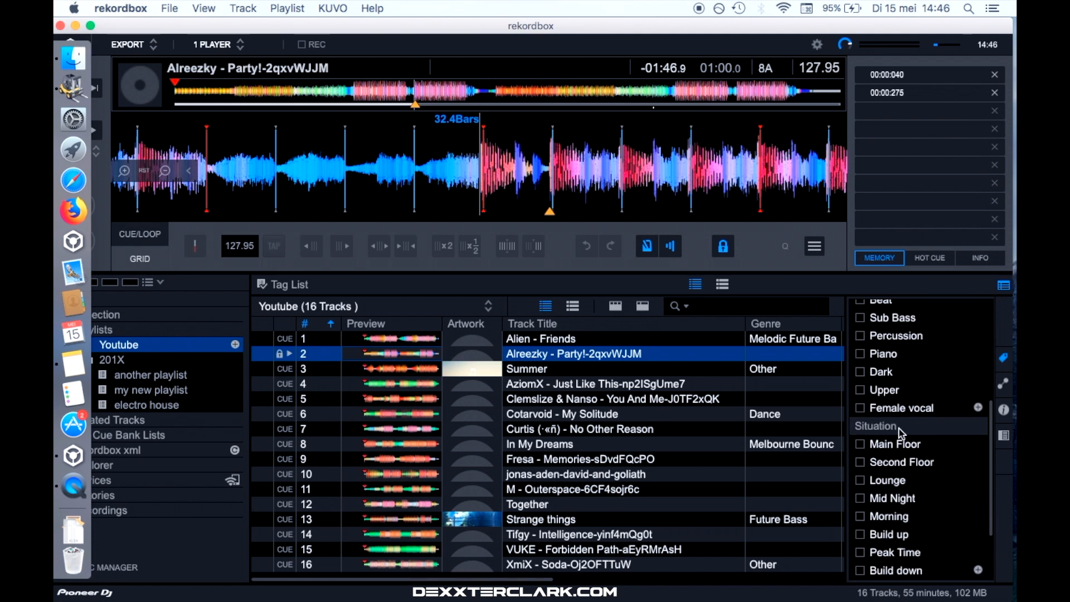
pyautogui.scroll(-3, 912, 470)
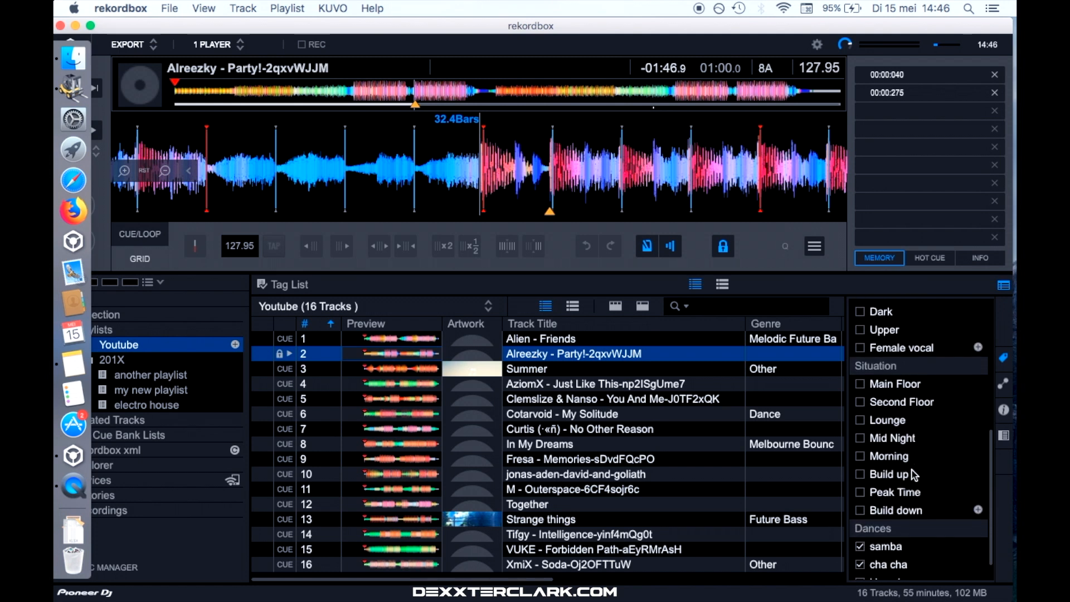
pyautogui.scroll(-1, 914, 475)
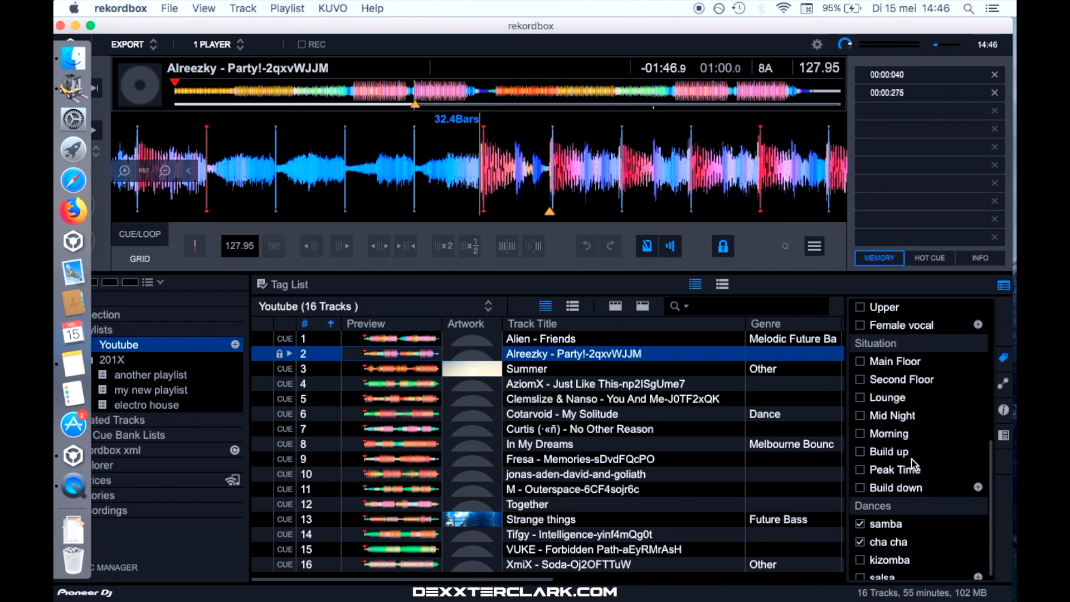
pyautogui.scroll(-1, 915, 456)
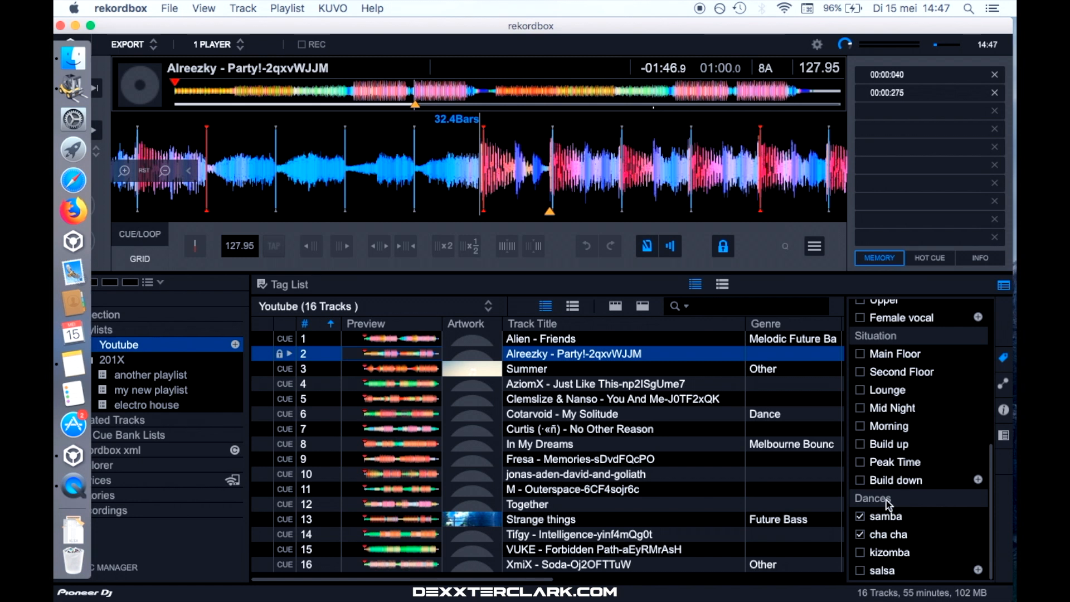
pyautogui.doubleClick(902, 504)
pyautogui.press('super+a')
pyautogui.press('BackSpace')
pyautogui.write('own tags')
pyautogui.press('Return')
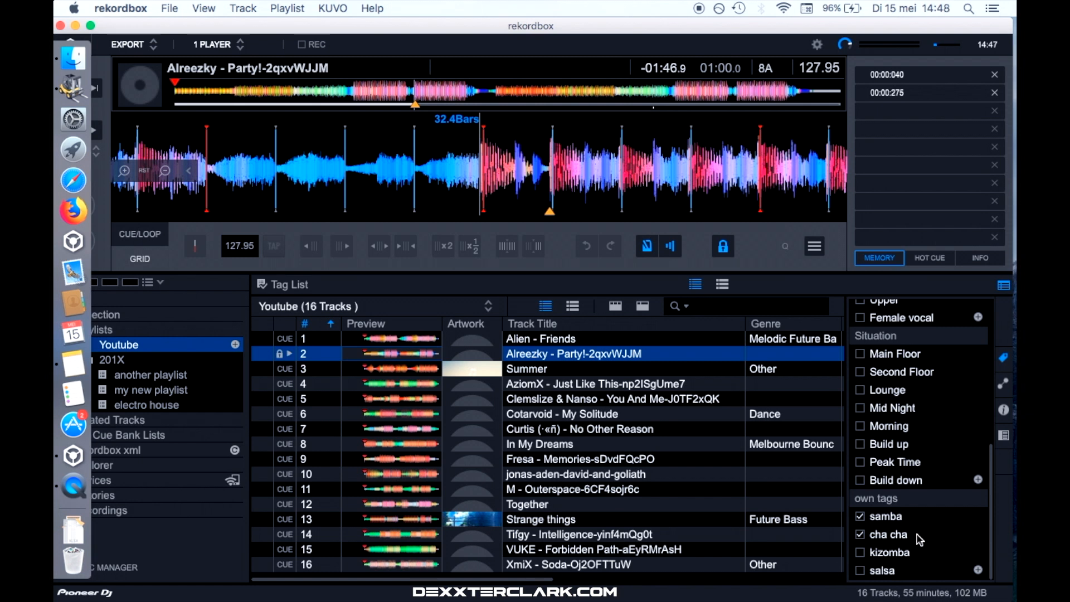
# Check the tags of the Alien - Friends track, and assign the kizomba tag to the Alreezky - Party! track
pyautogui.click(557, 341)
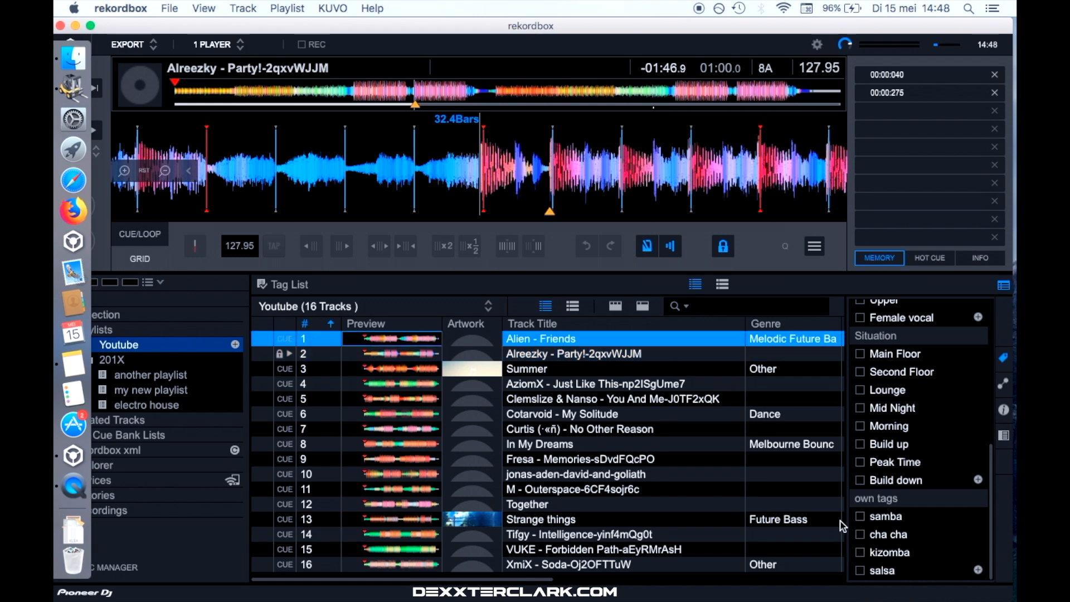
pyautogui.click(580, 355)
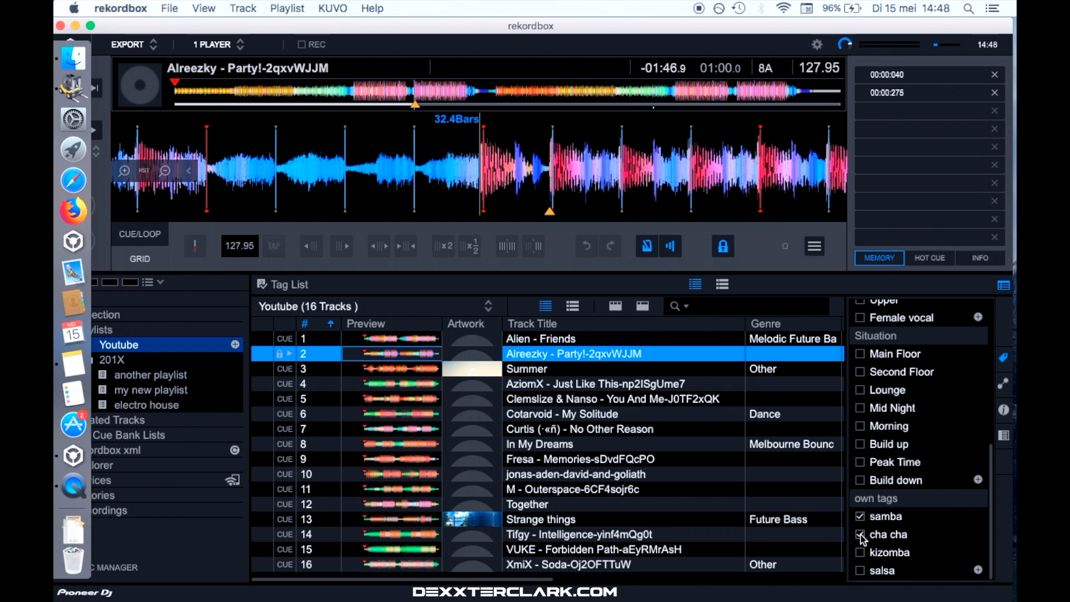
pyautogui.click(860, 553)
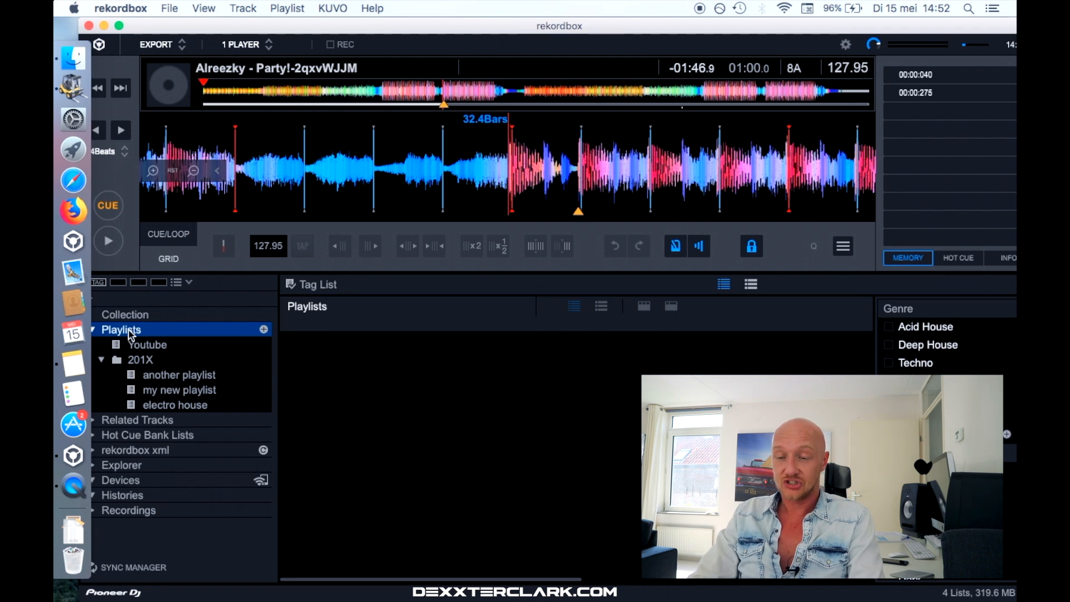
# Start a new intelligent playlist named "slow tracks" and choose BPM as its matching condition
pyautogui.rightClick(130, 333)
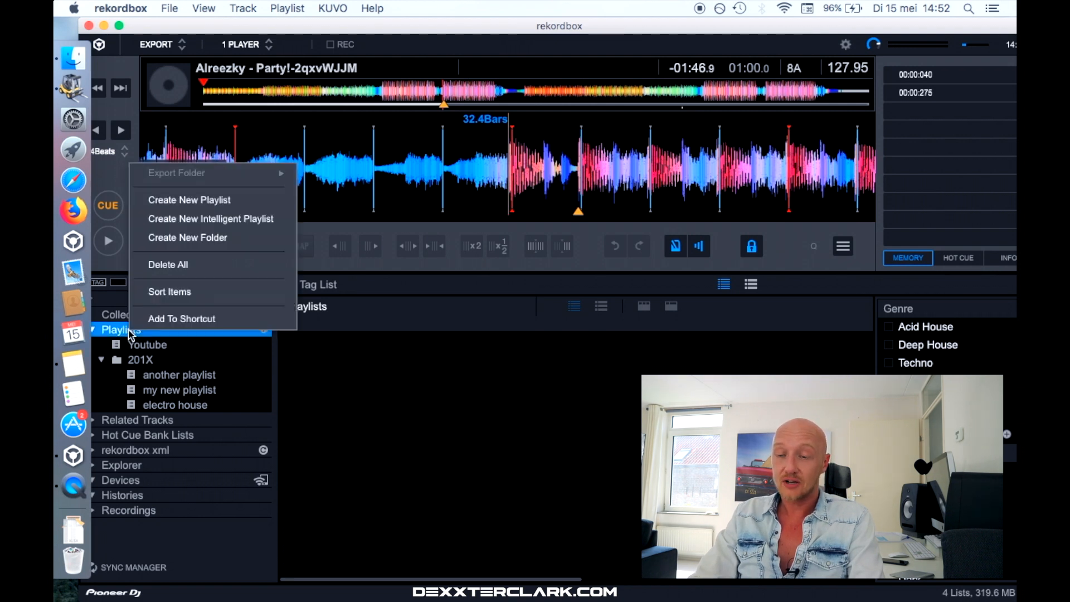
pyautogui.click(286, 219)
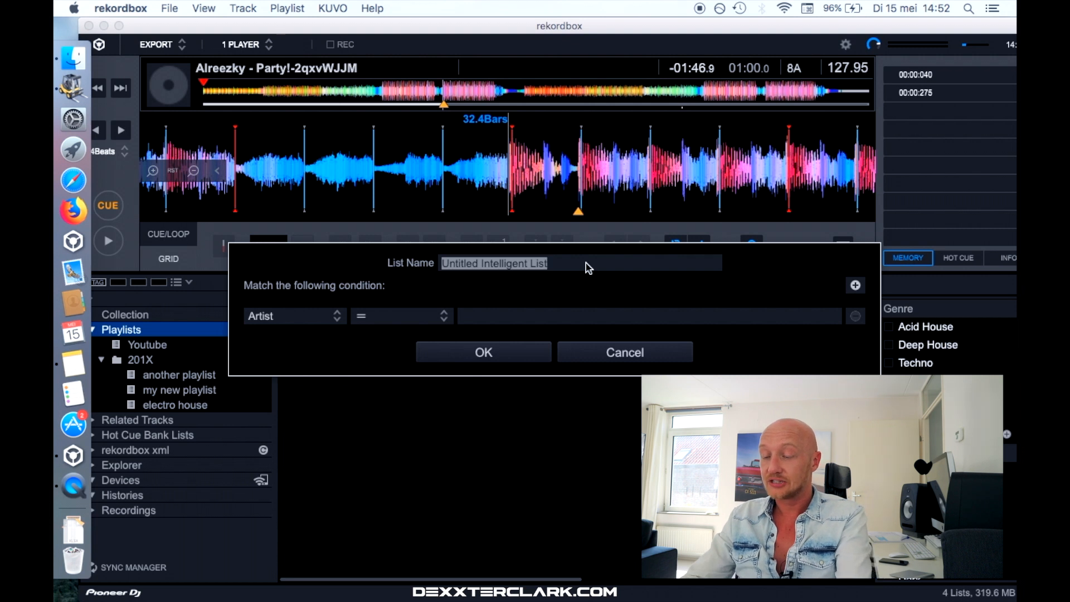
pyautogui.write('slow tracks')
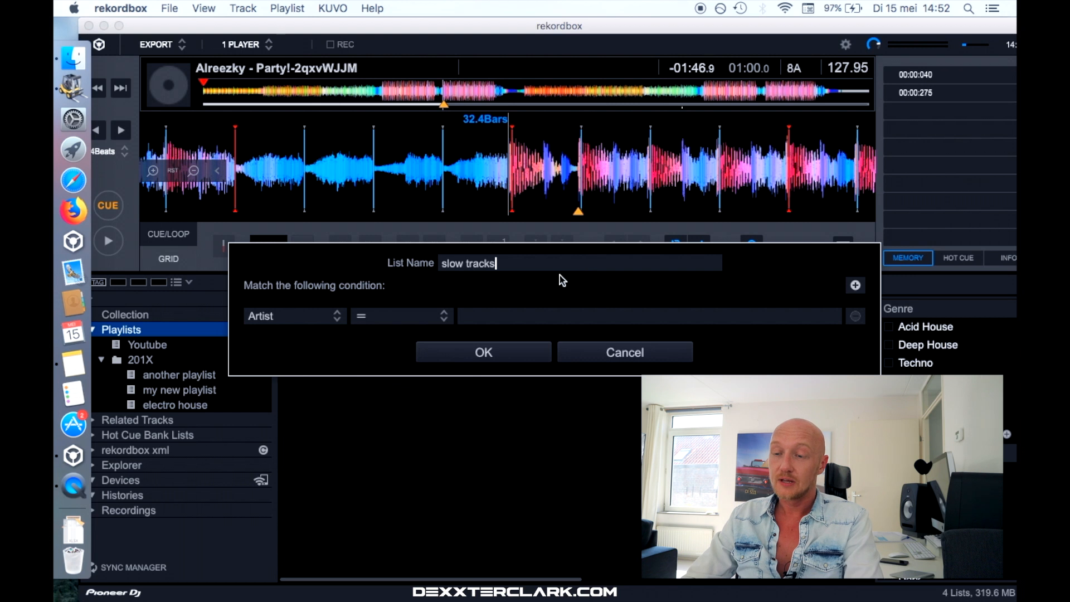
pyautogui.click(319, 322)
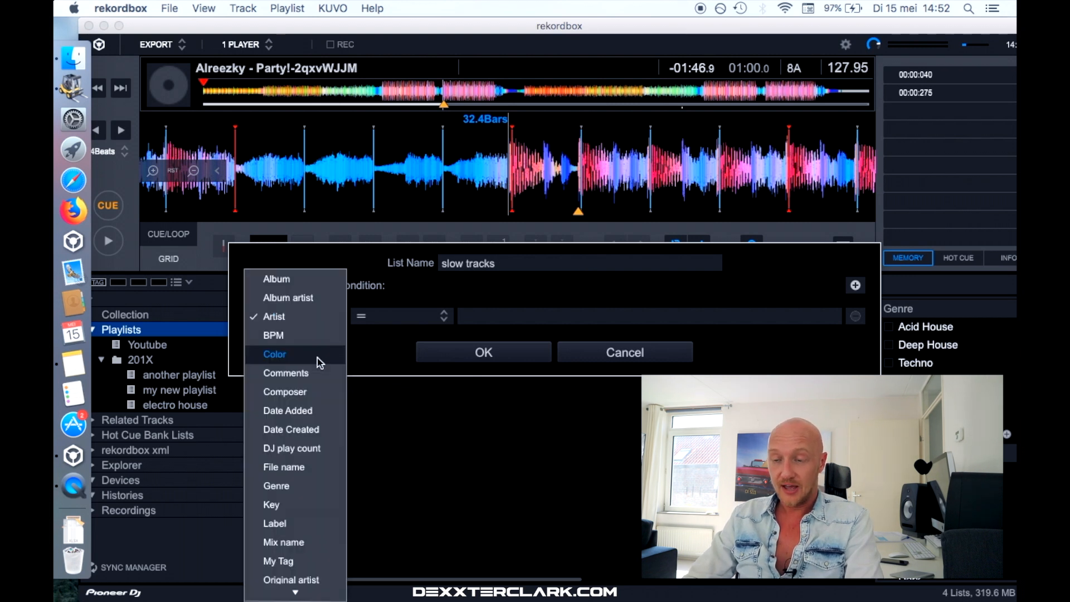
pyautogui.scroll(-5, 319, 414)
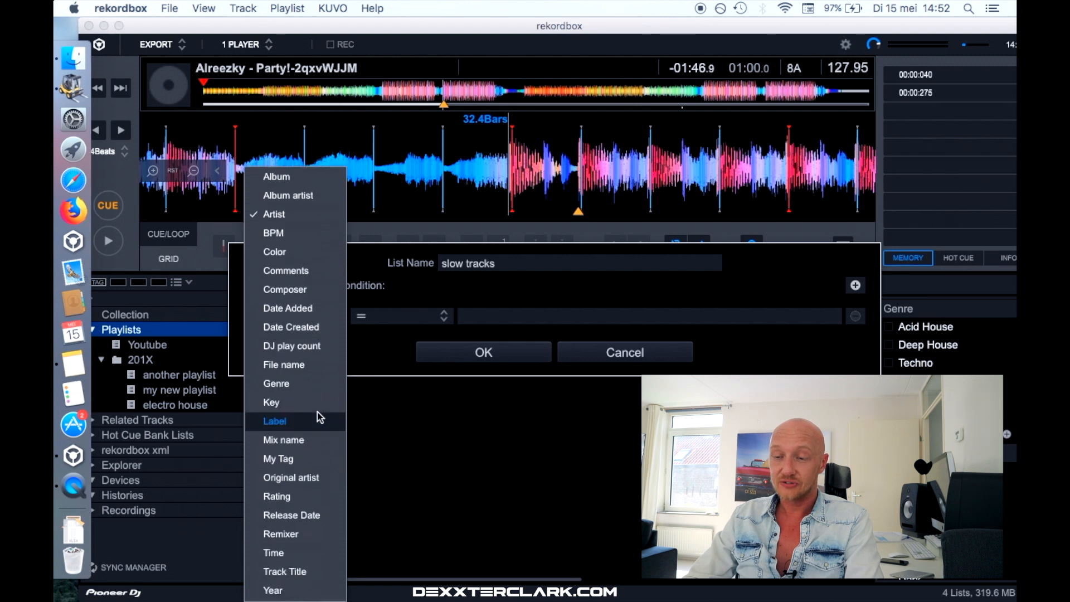
pyautogui.click(304, 234)
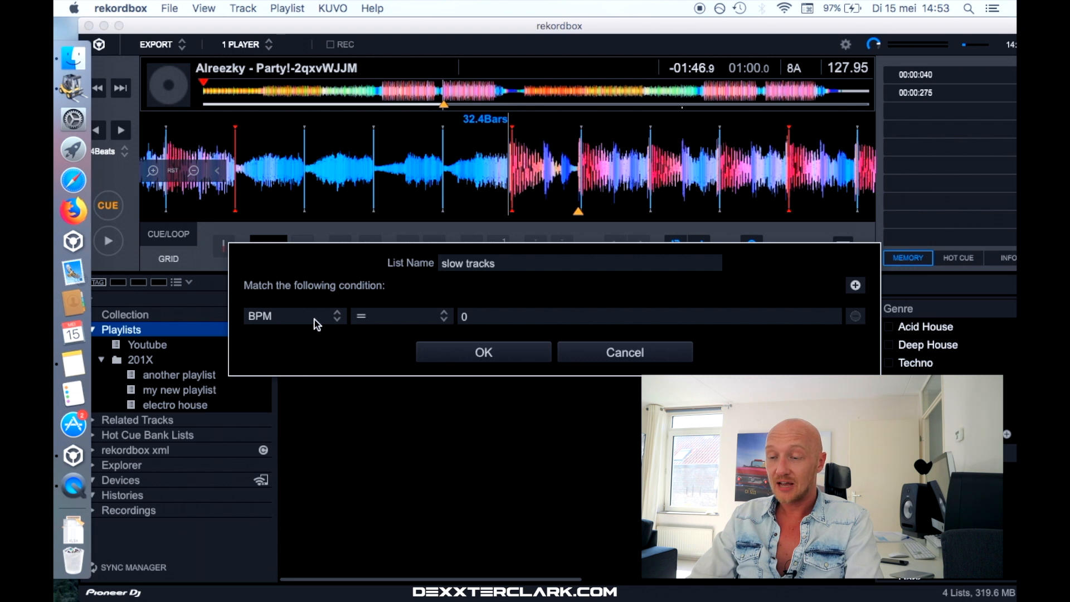
# Set the condition to BPM less than 120, save the playlist and check the BPM of its tracks
pyautogui.click(404, 319)
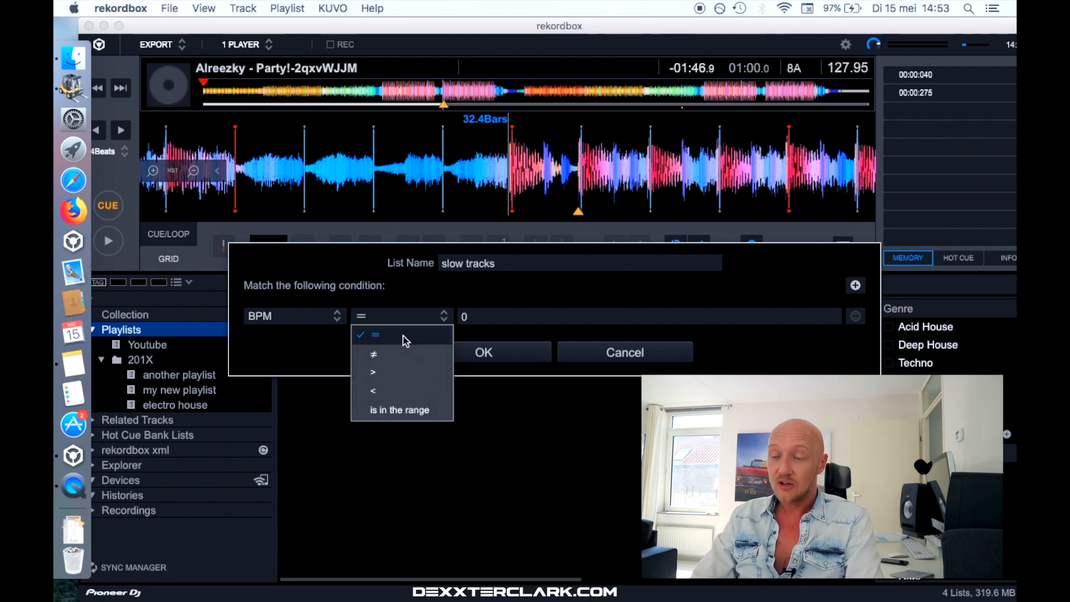
pyautogui.click(399, 393)
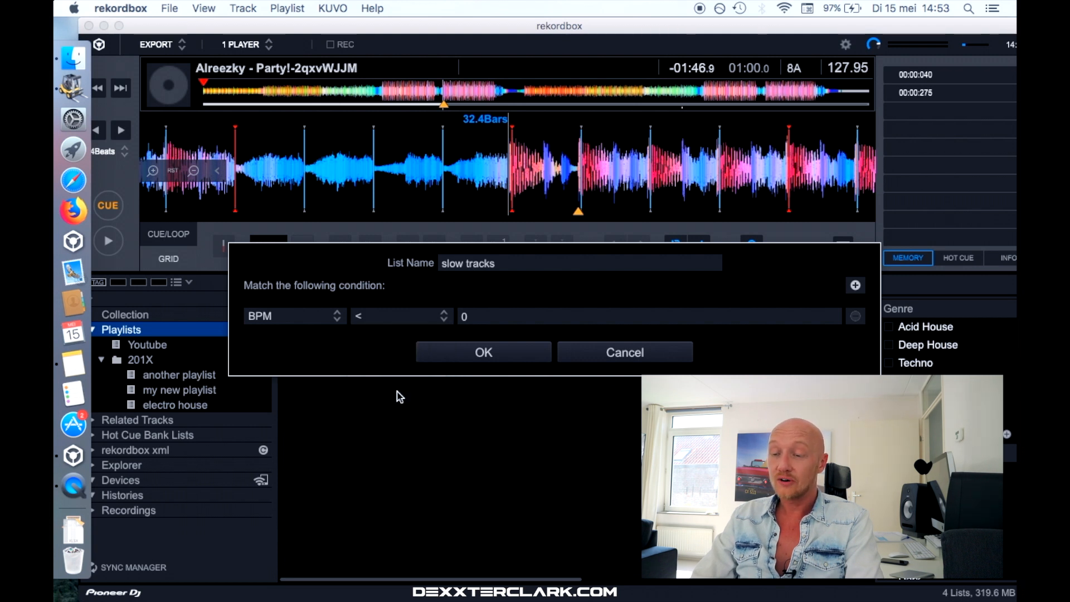
pyautogui.click(489, 315)
pyautogui.write('120')
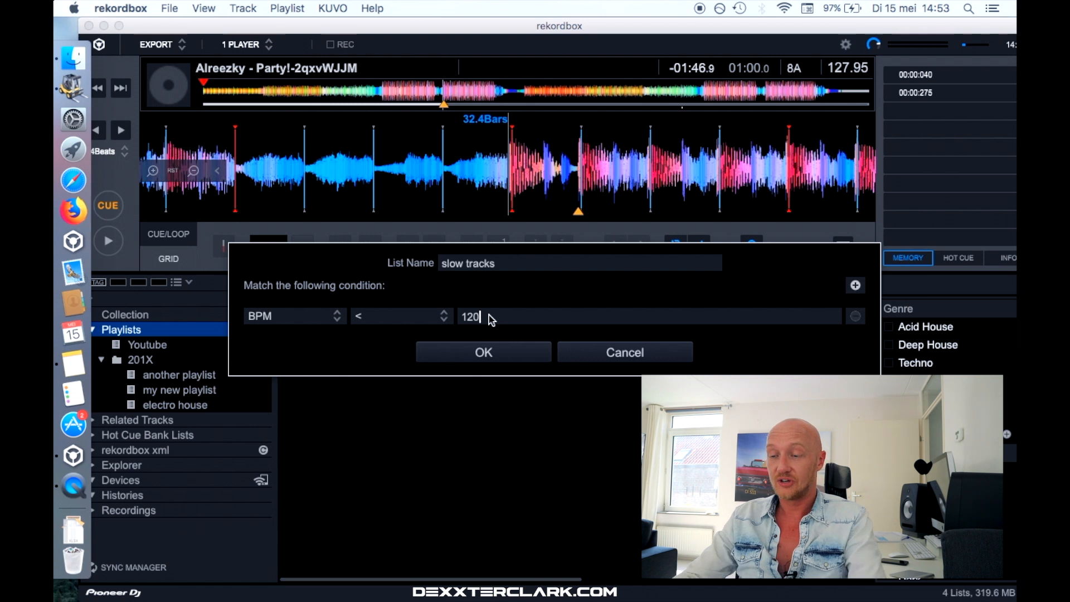
pyautogui.click(510, 356)
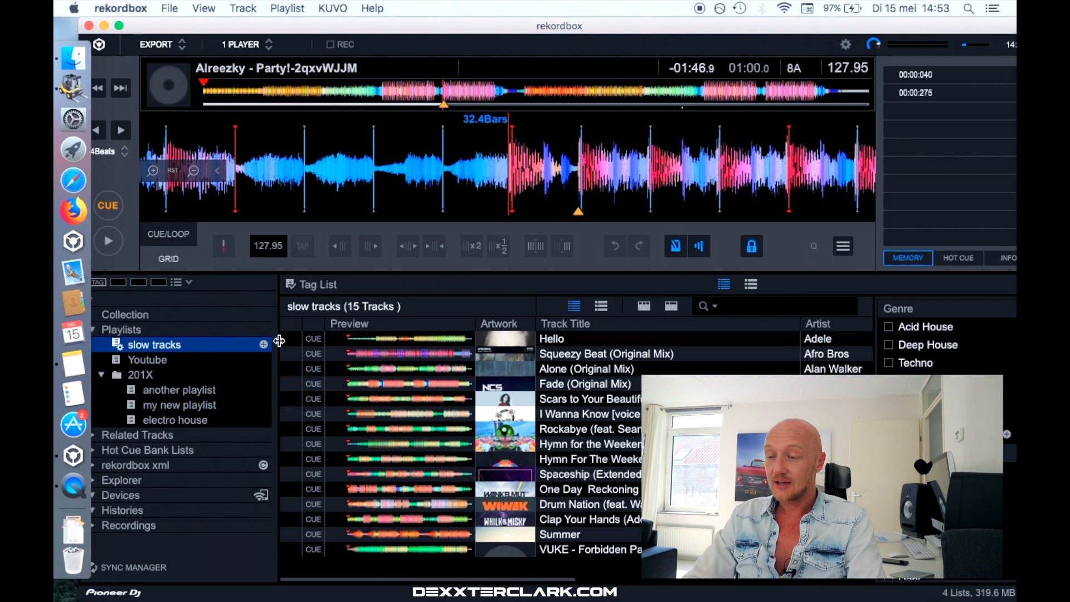
pyautogui.hscroll(10, 652, 386)
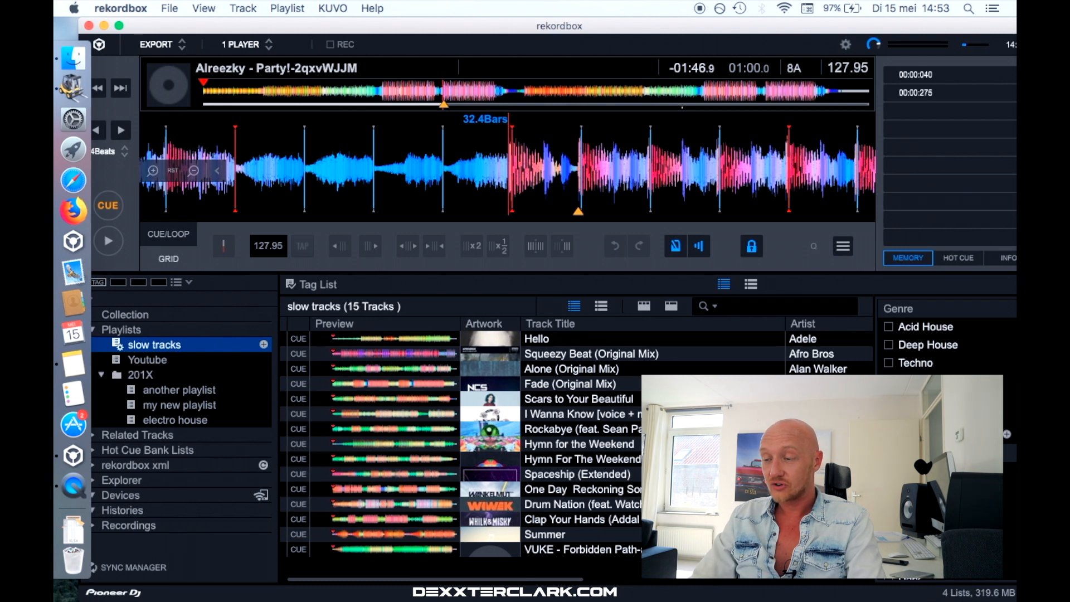
pyautogui.hscroll(5, 650, 385)
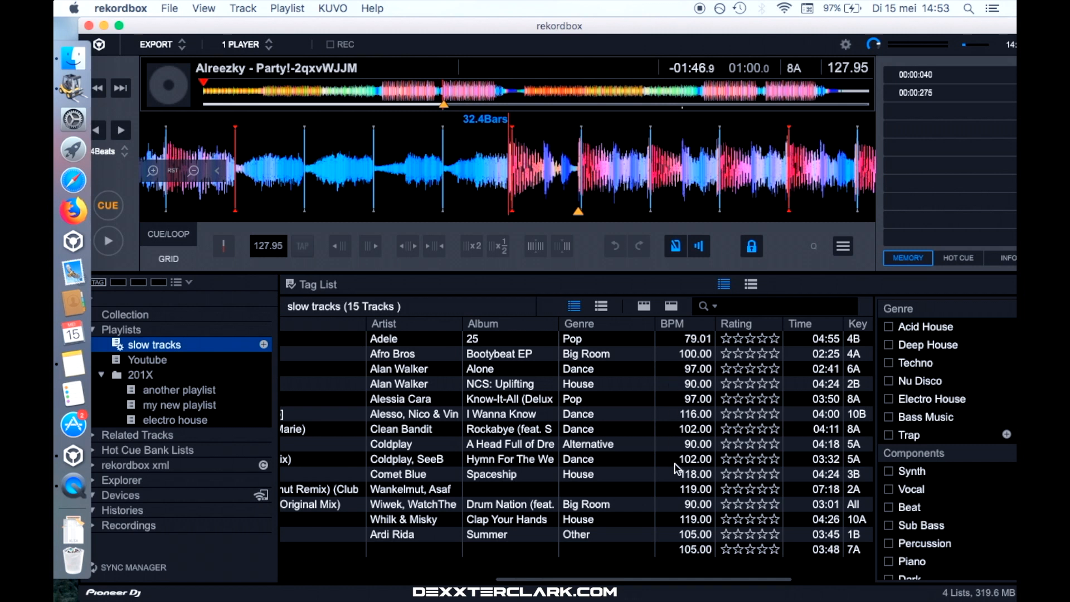
pyautogui.hscroll(1, 676, 468)
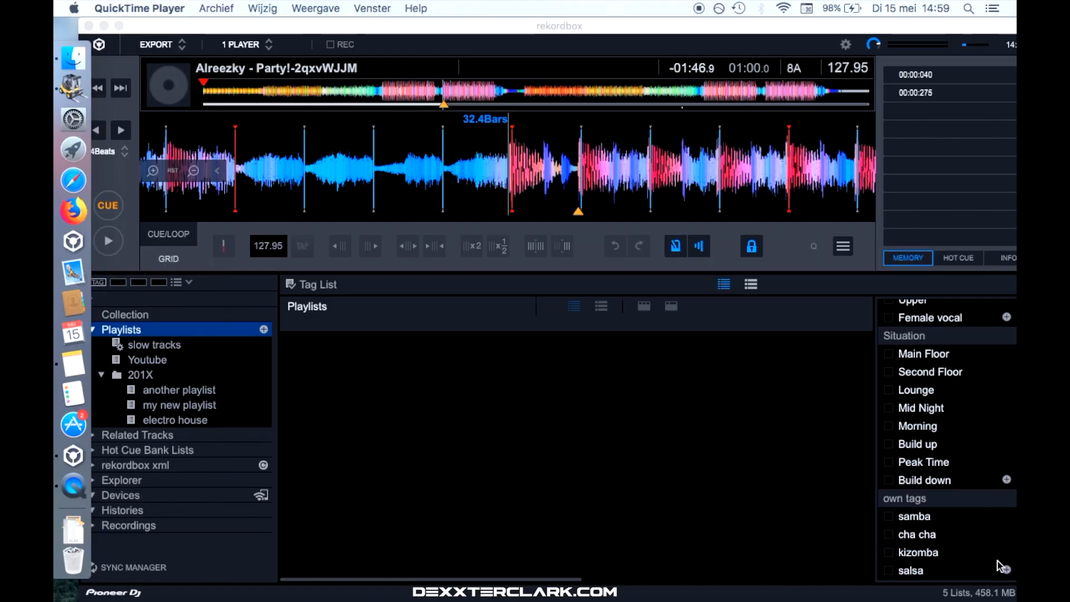
# Add a new tag named "rumba" to the "own tags" category
pyautogui.click(1006, 569)
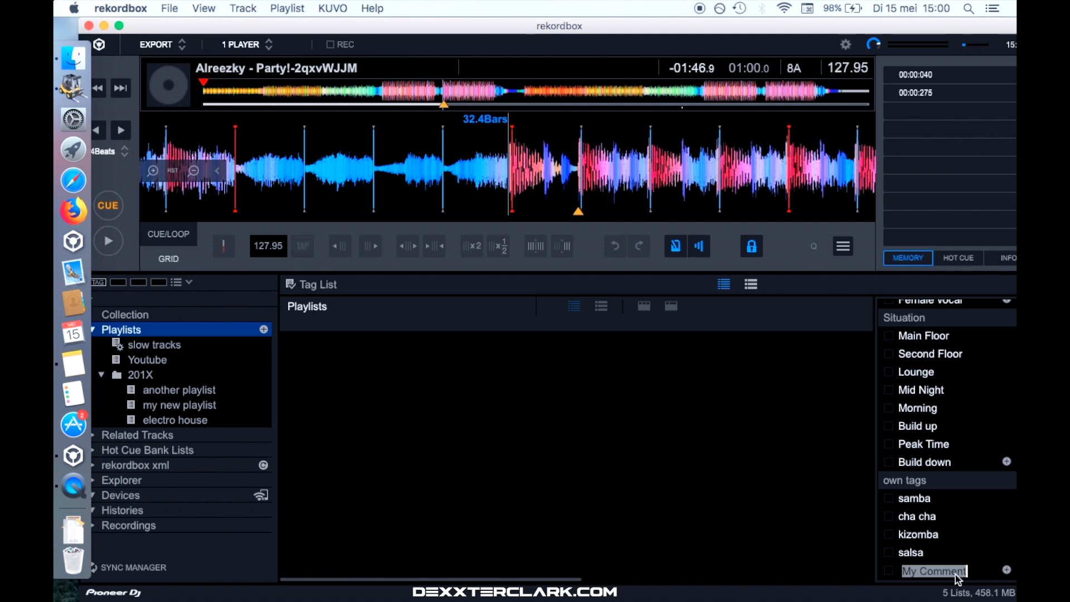
pyautogui.write('rumba')
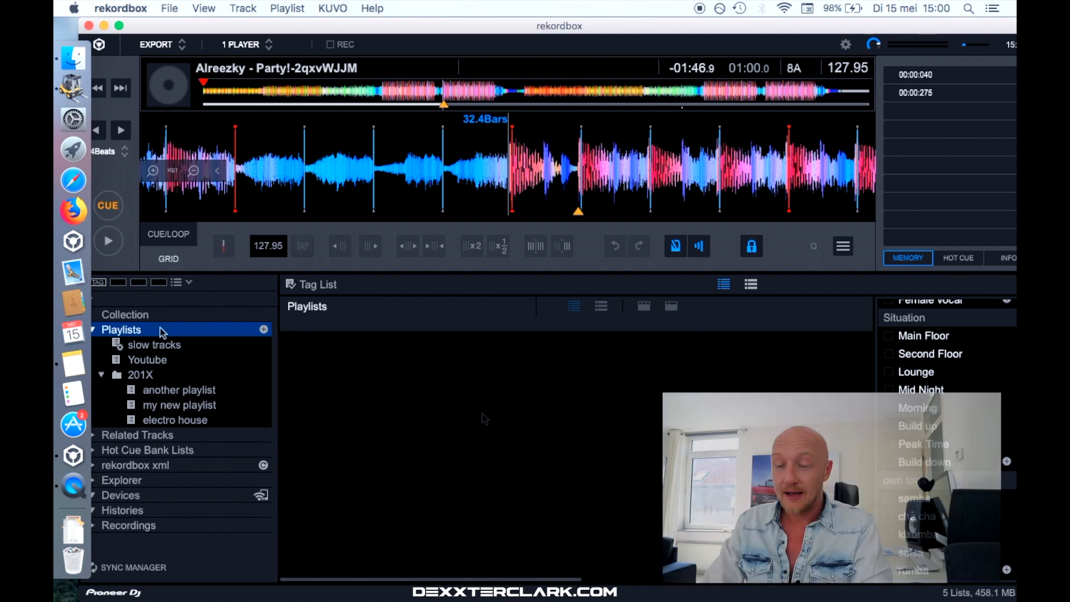
# Create an intelligent playlist named "samba" that collects tracks whose My Tag contains samba
pyautogui.rightClick(126, 334)
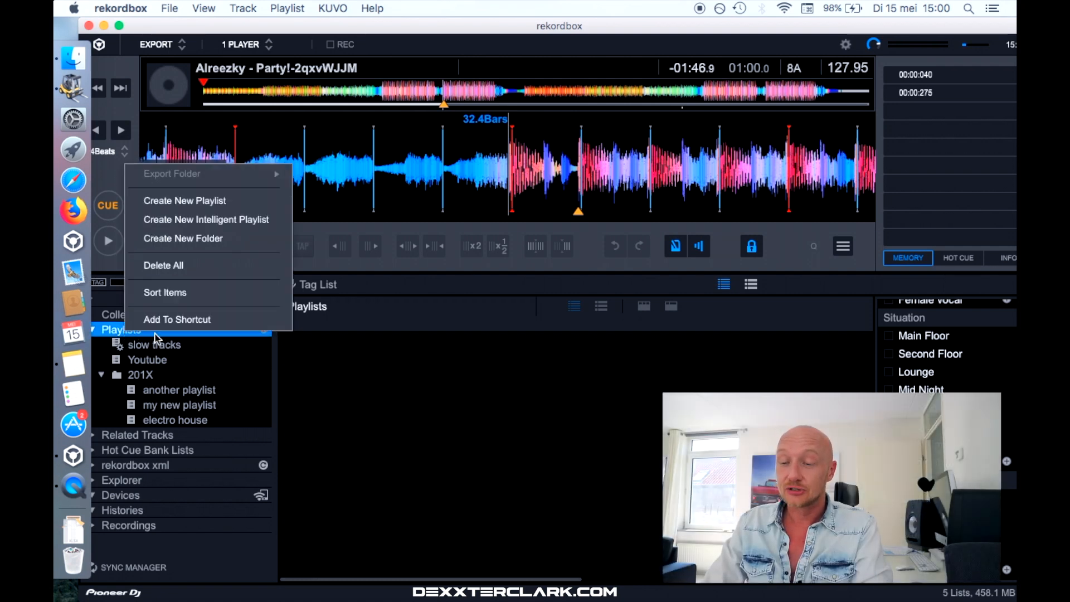
pyautogui.click(249, 219)
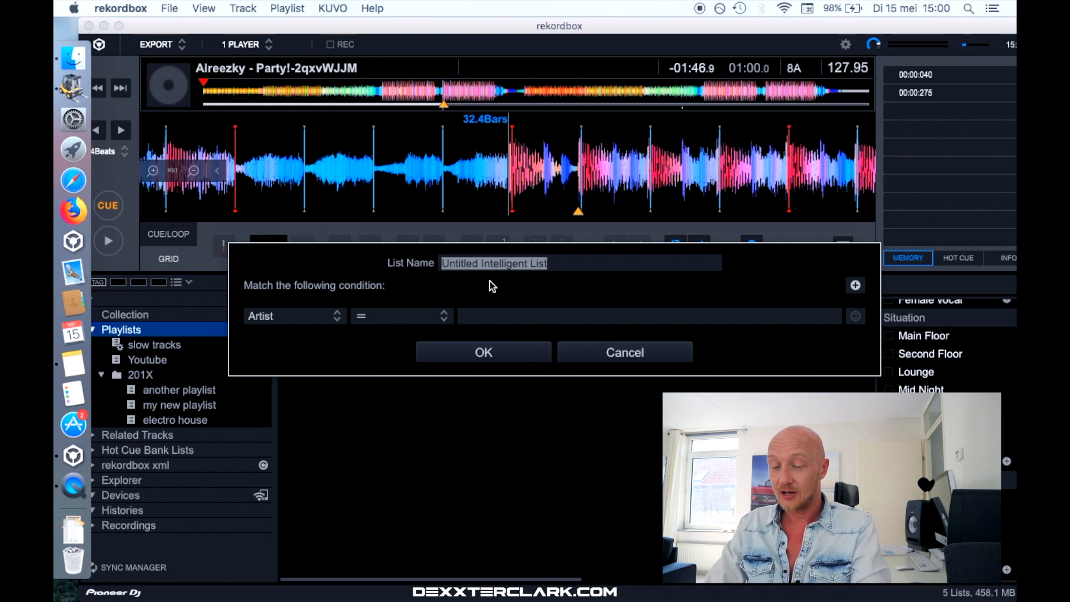
pyautogui.write('samba')
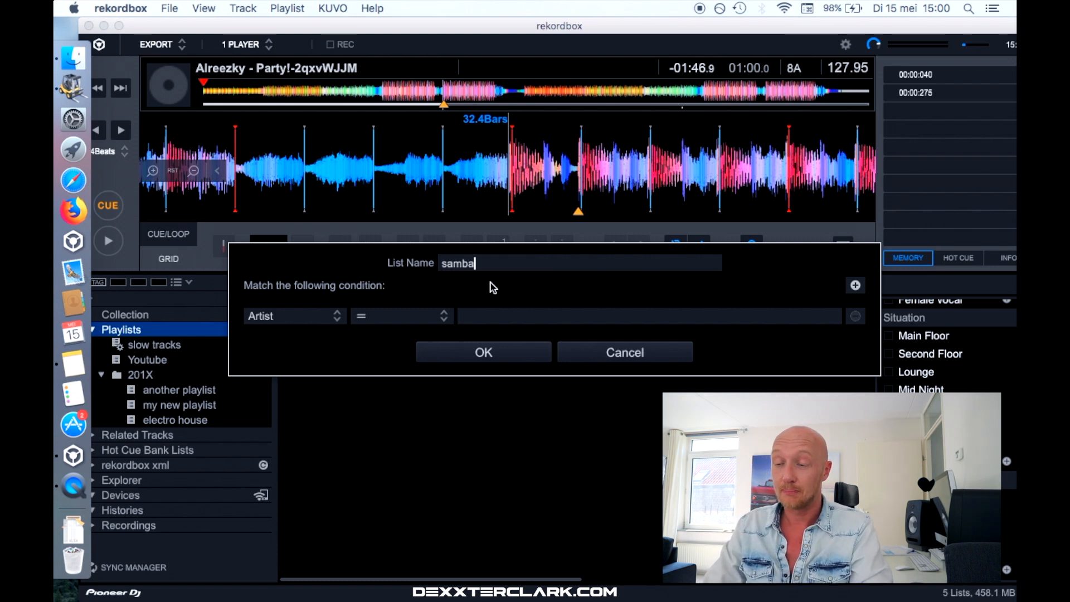
pyautogui.click(296, 315)
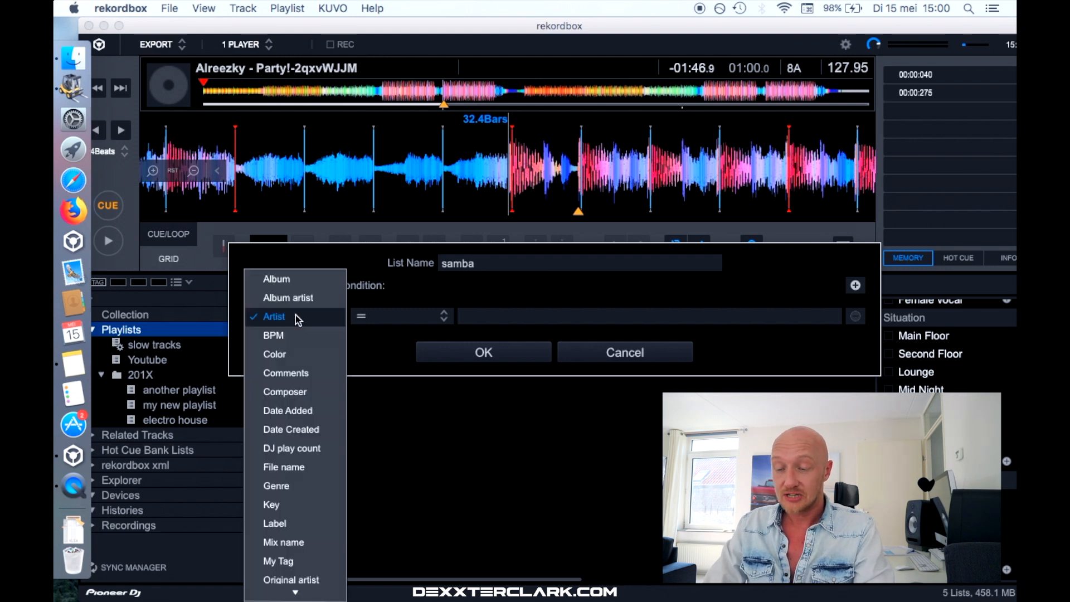
pyautogui.click(310, 560)
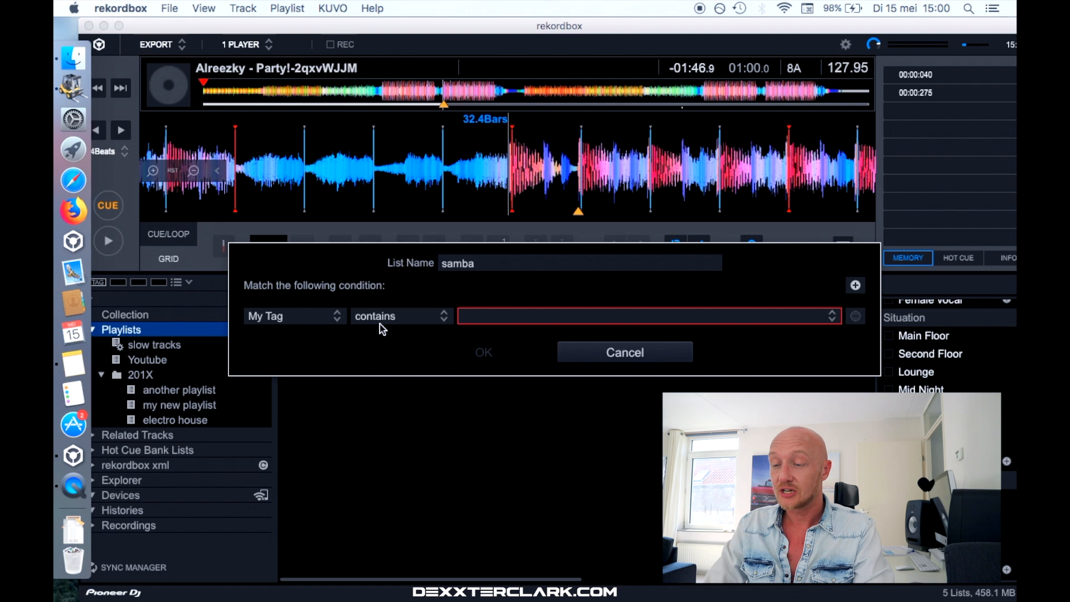
pyautogui.click(525, 317)
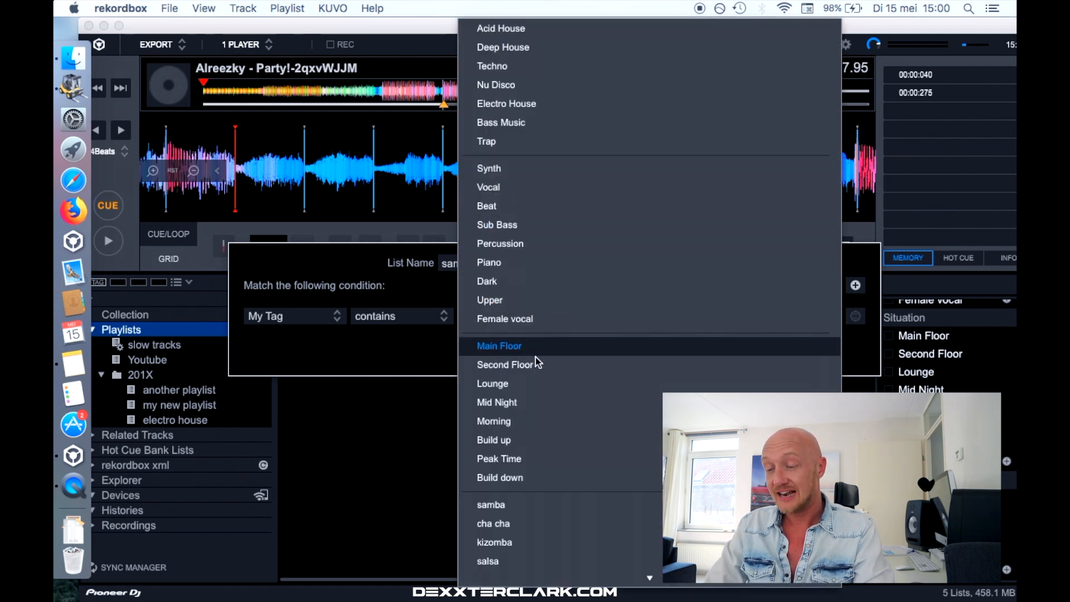
pyautogui.scroll(-1, 532, 543)
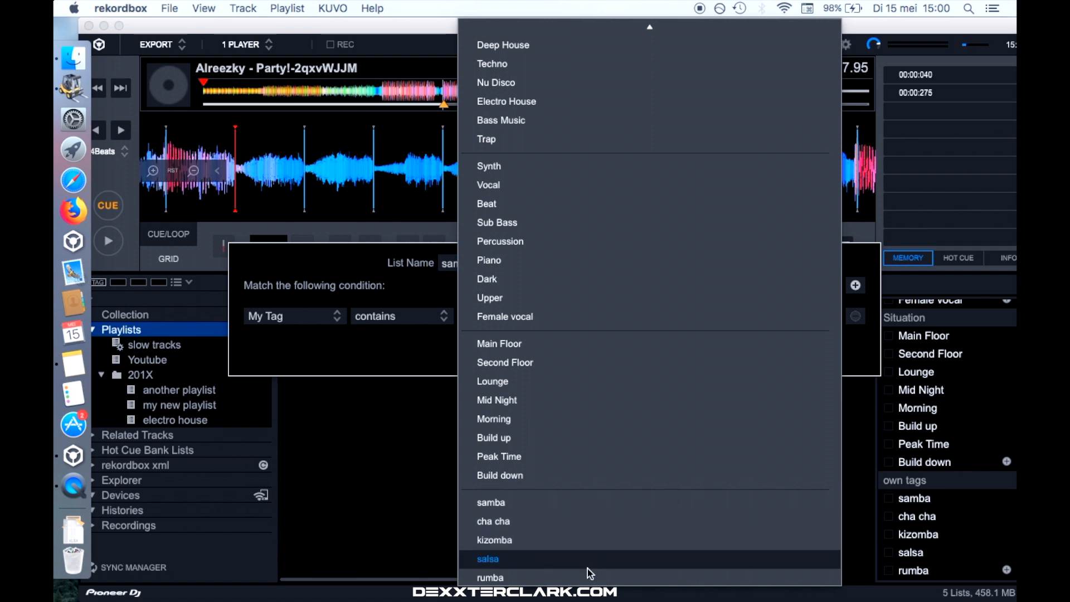
pyautogui.click(566, 509)
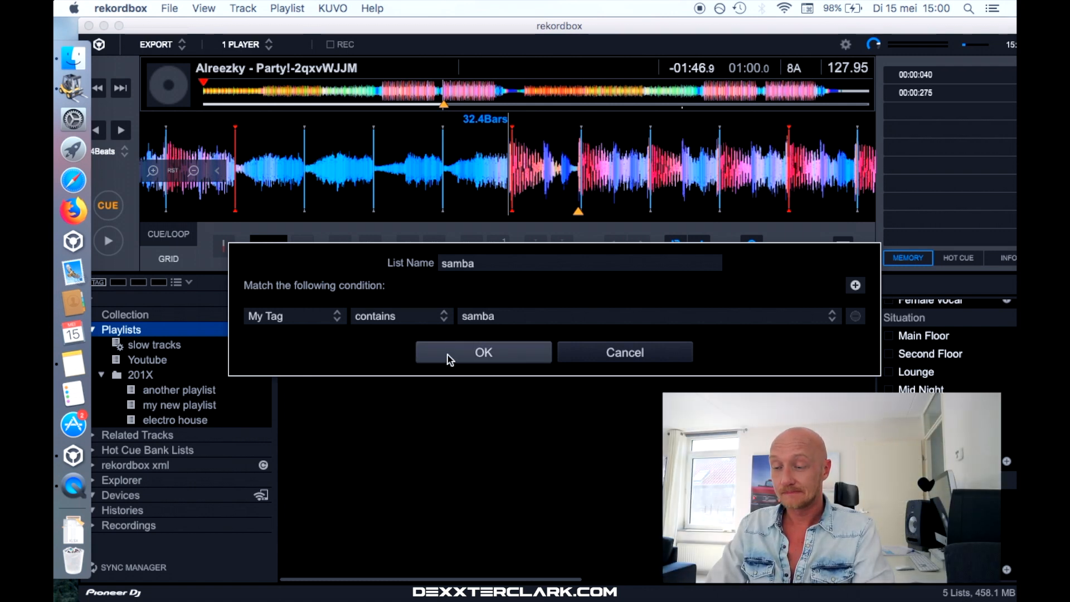
pyautogui.click(449, 356)
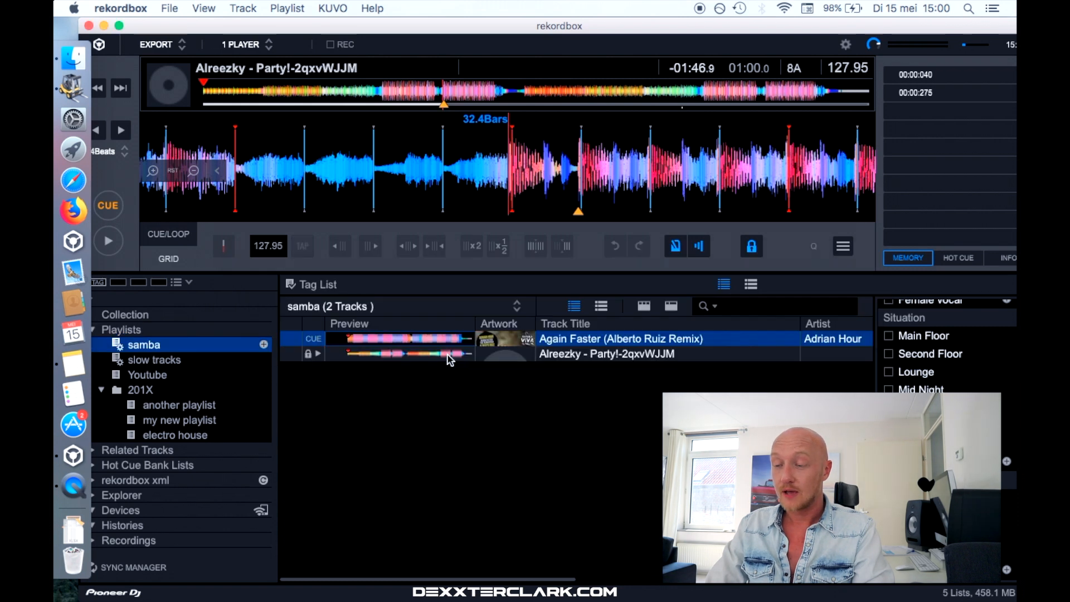
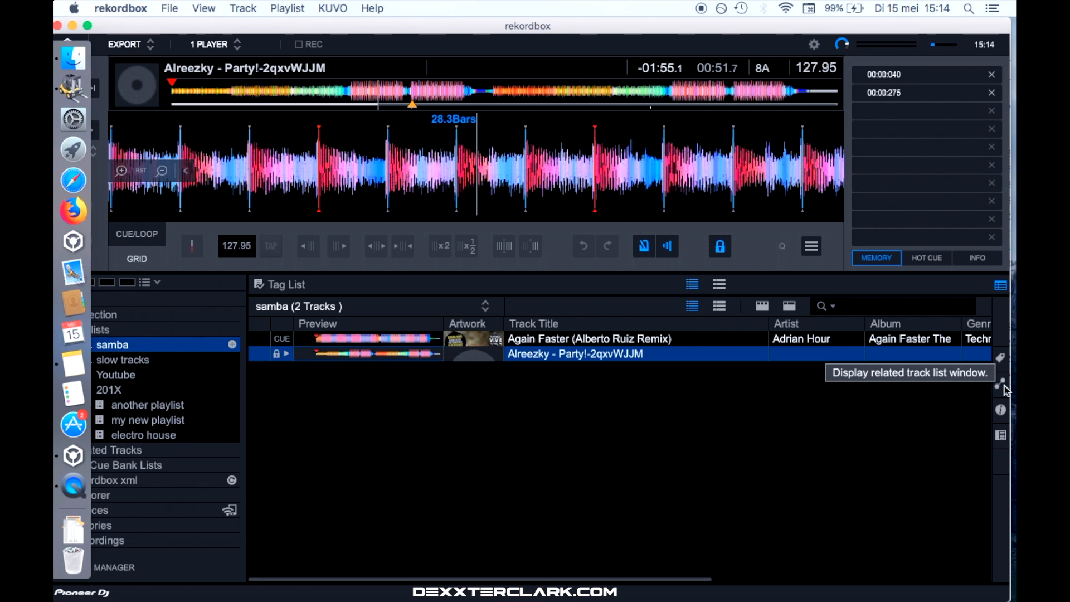
# Show the related tracks for Alreezky - Party! and set their key criterion to Related key 2
pyautogui.click(1002, 384)
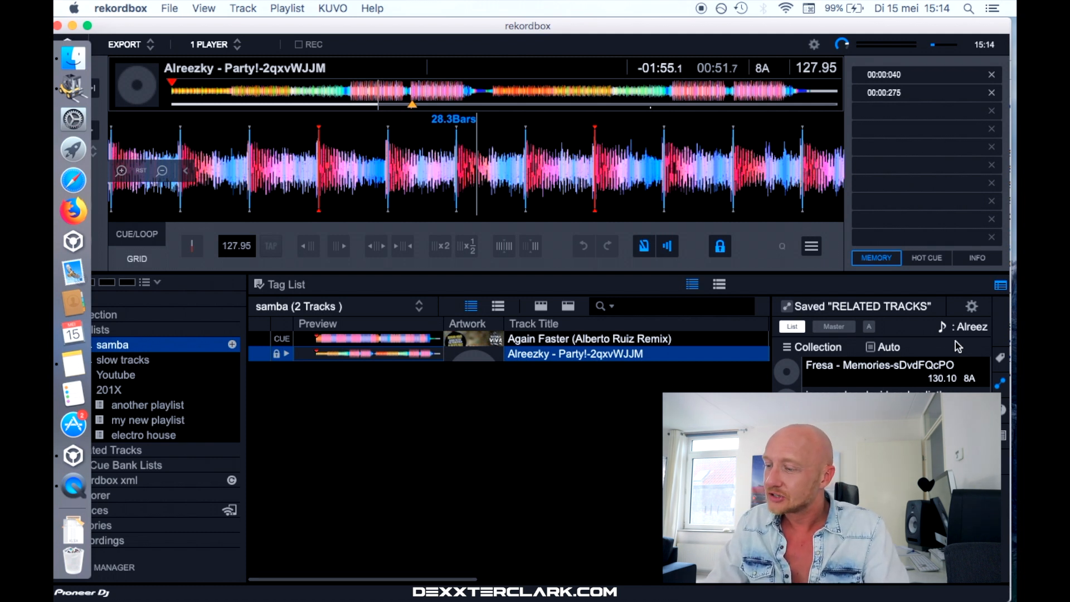
pyautogui.click(972, 307)
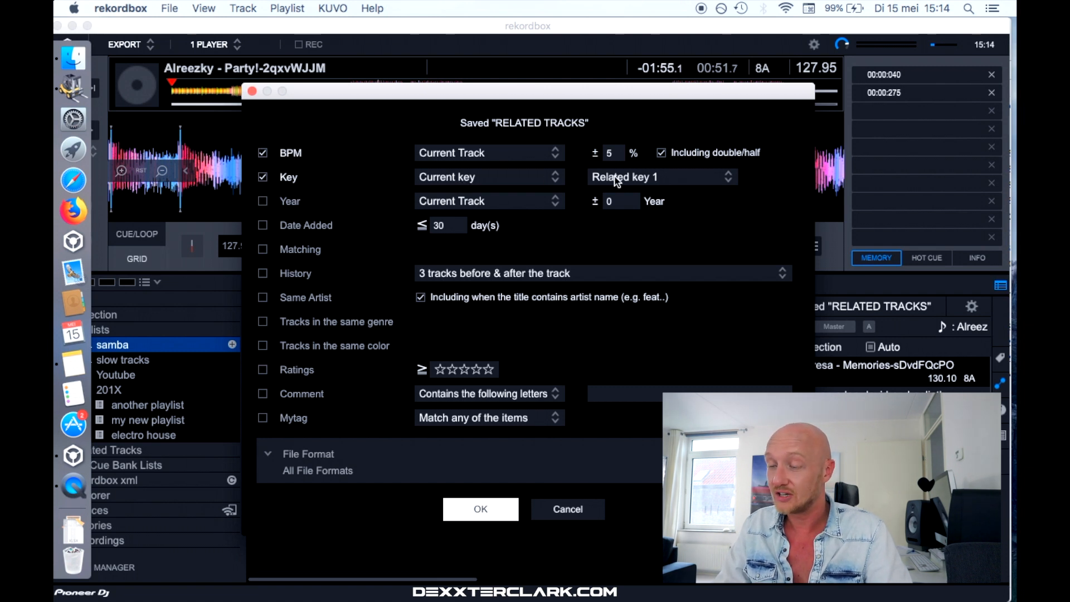
pyautogui.click(642, 179)
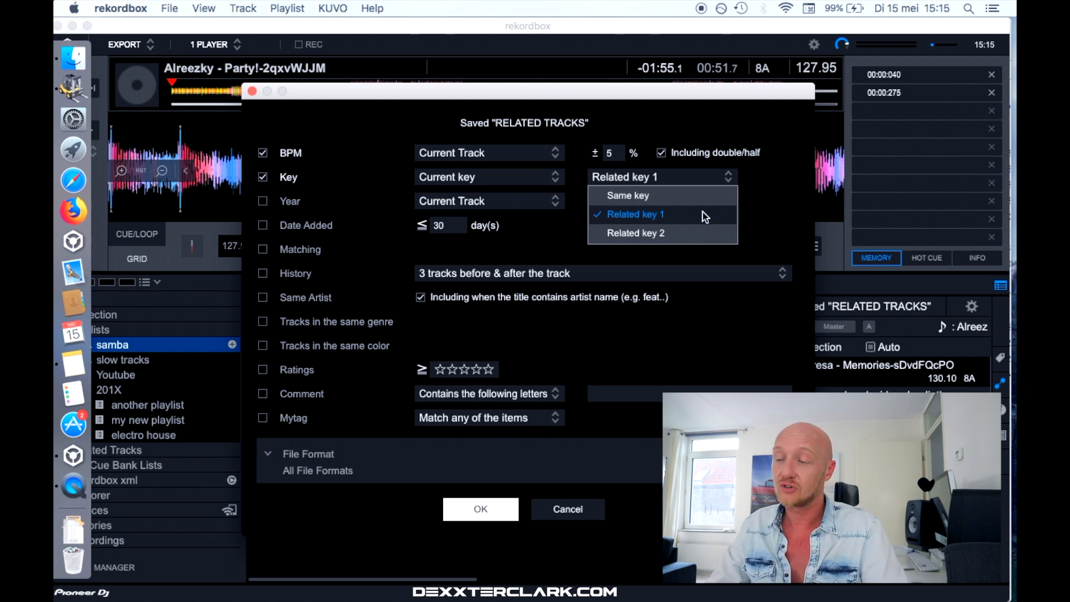
pyautogui.click(706, 235)
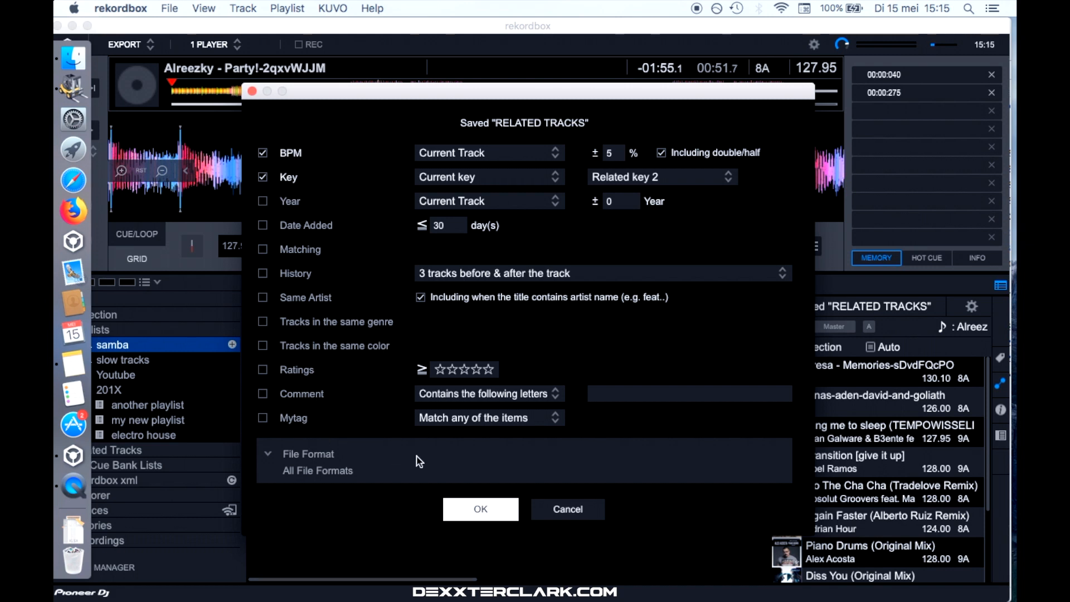
pyautogui.click(461, 507)
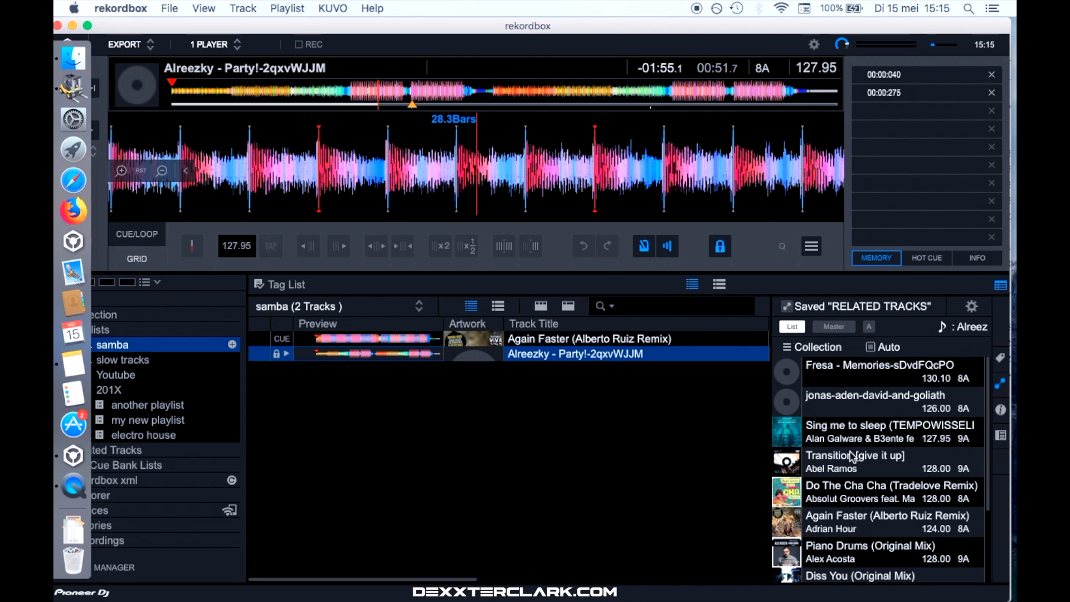
# Examine the search source for related tracks, trying the option to search in the selected playlist
pyautogui.click(807, 349)
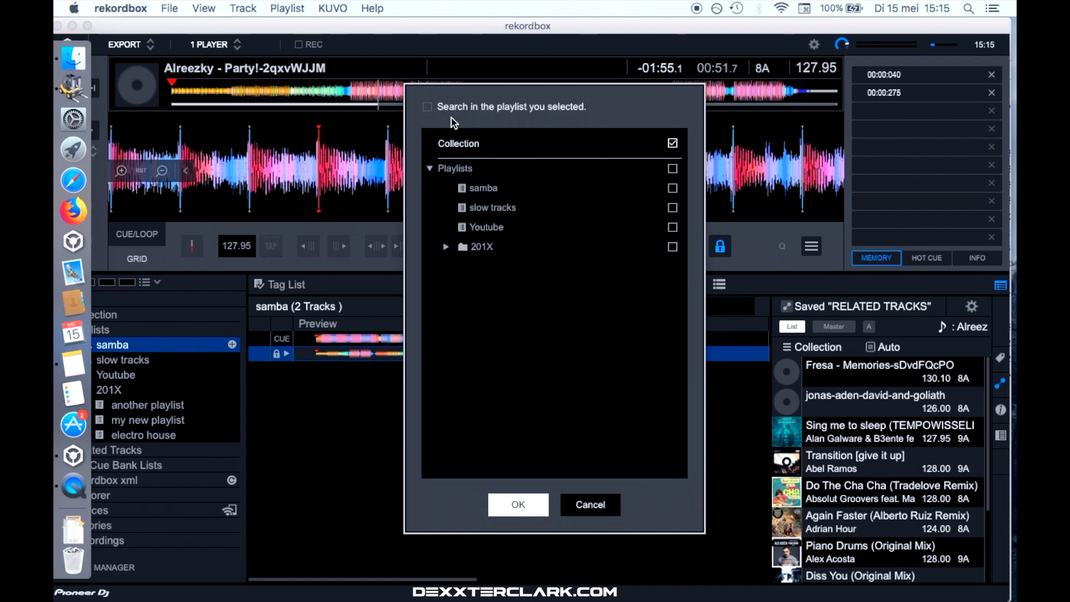
pyautogui.click(428, 107)
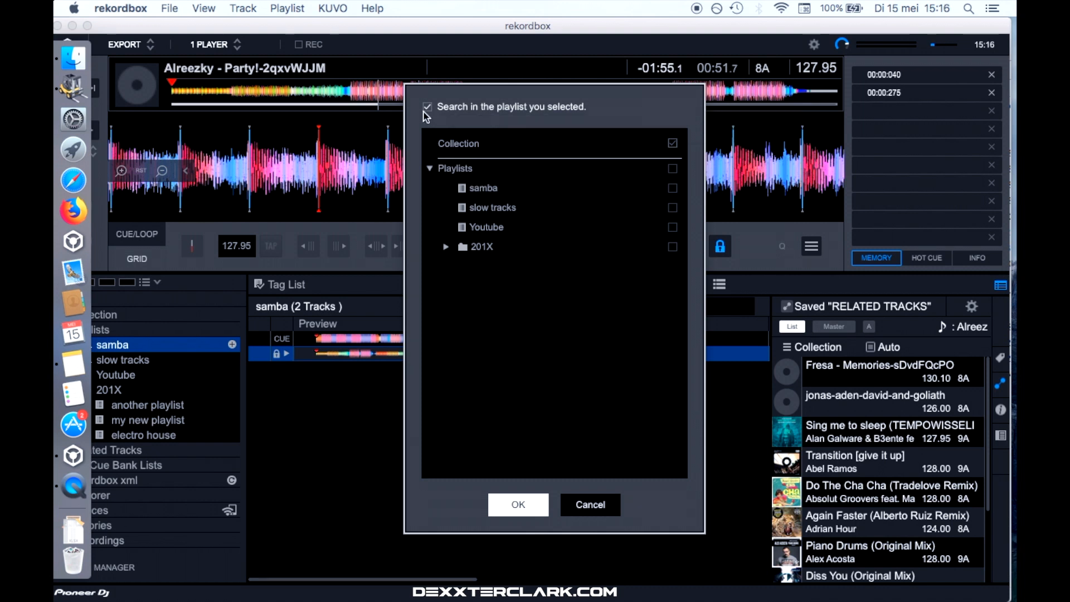
pyautogui.click(428, 108)
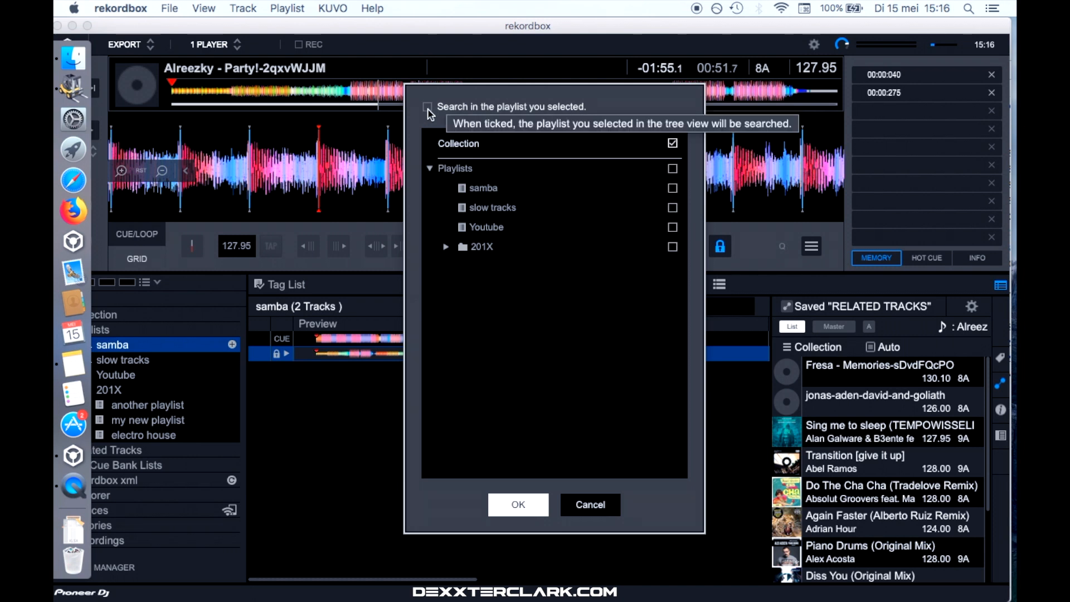
pyautogui.click(497, 505)
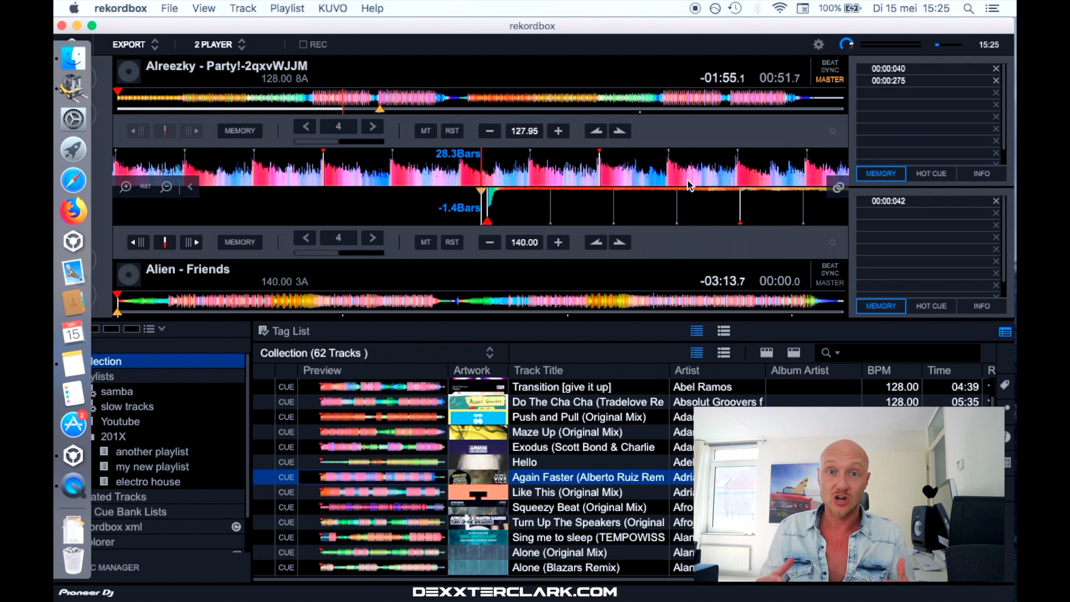
# Link the Alreezky - Party! and Alien - Friends waveforms in the two-player view
pyautogui.click(839, 189)
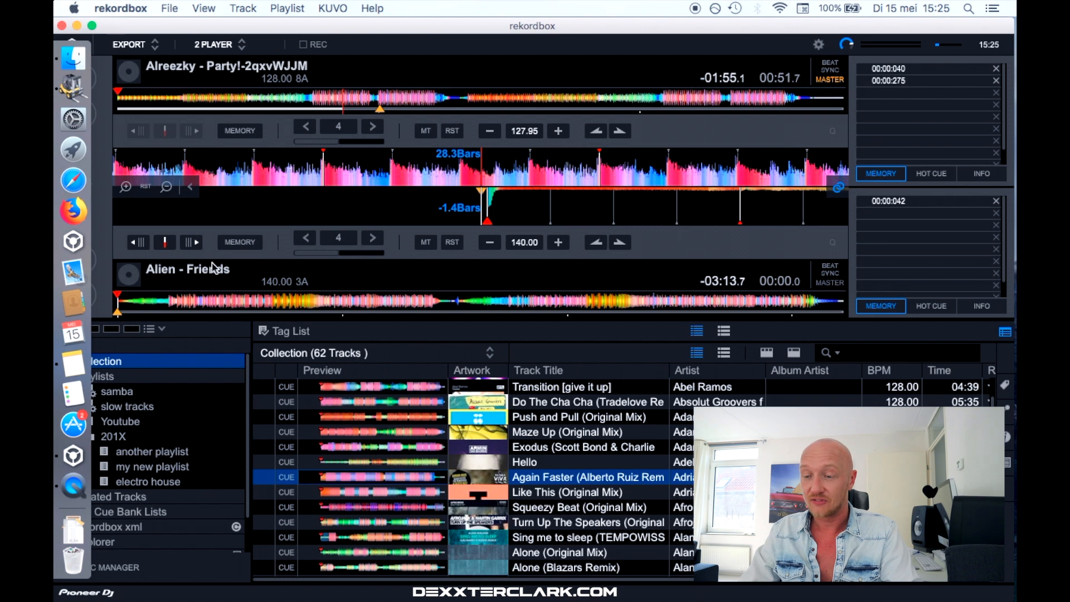
# Load Squeezy Beat (Original Mix) into the first player and Like This (Original Mix) into the second player
pyautogui.click(579, 505)
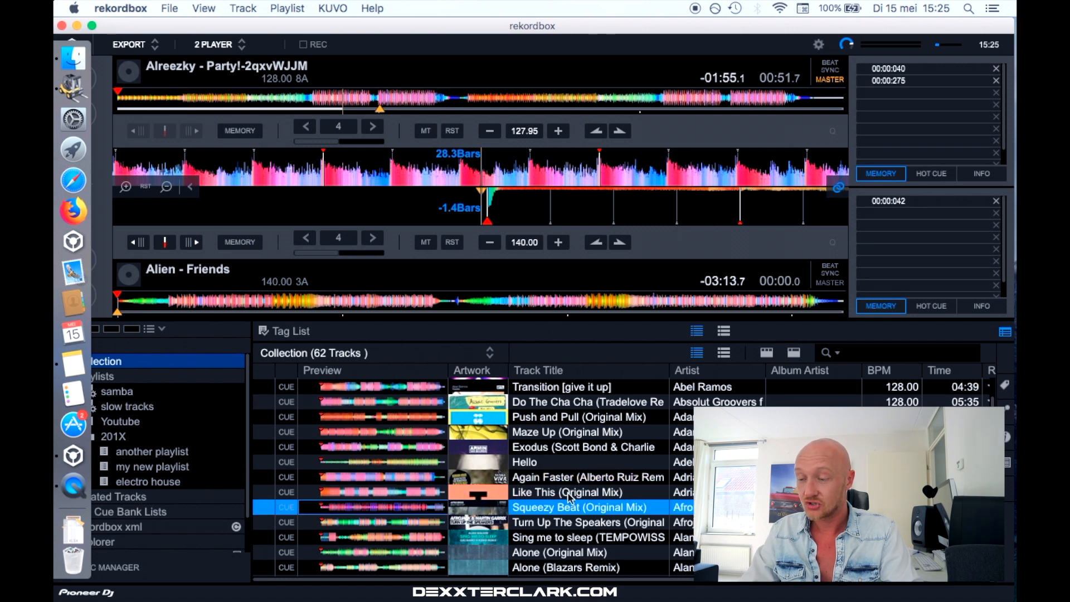
pyautogui.doubleClick(566, 504)
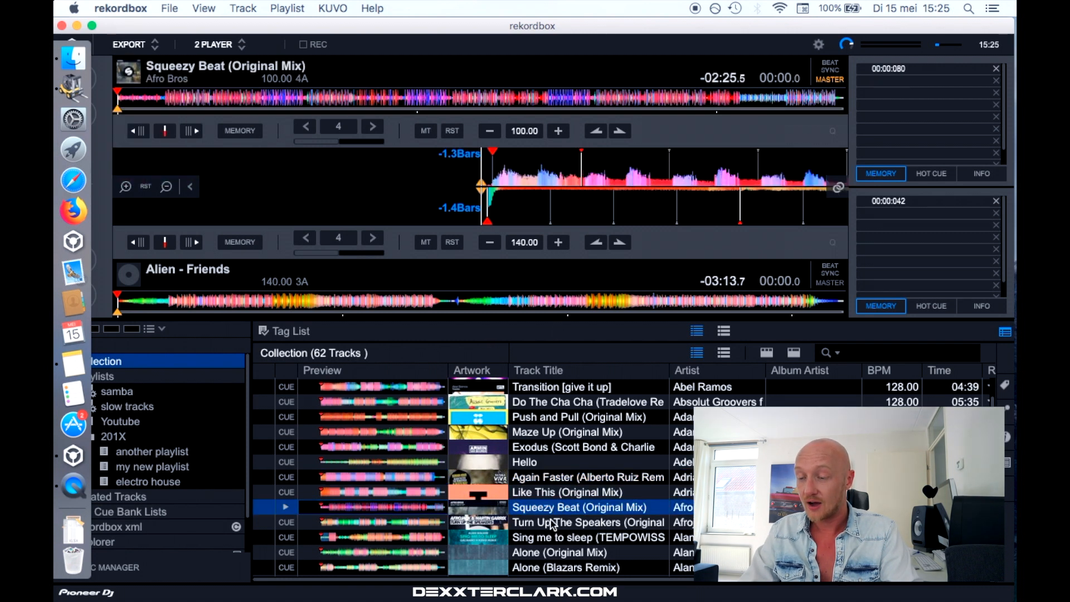
pyautogui.moveTo(548, 497); pyautogui.dragTo(624, 239)
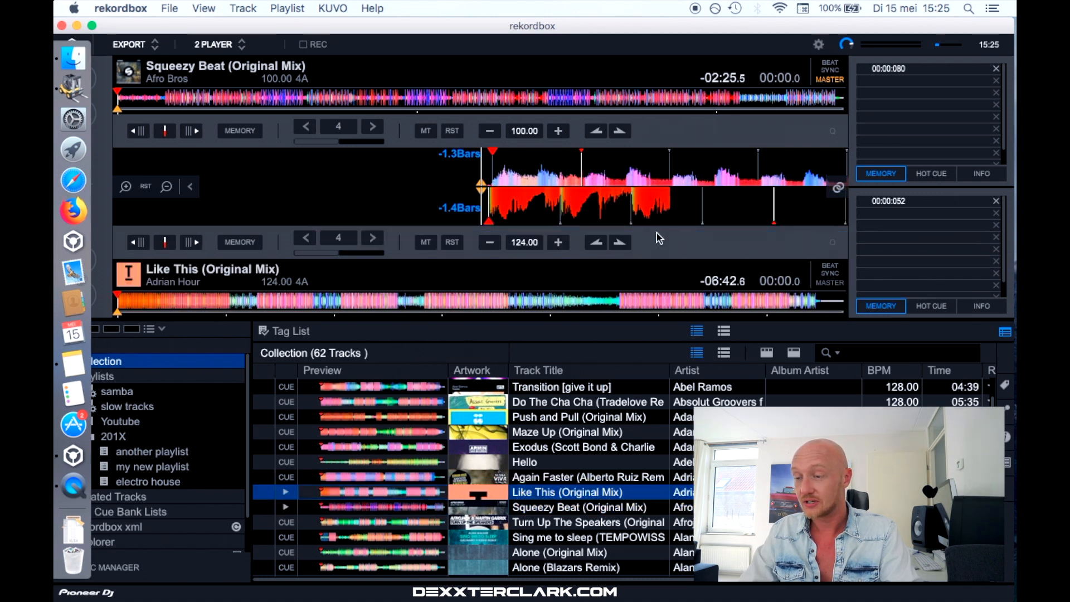
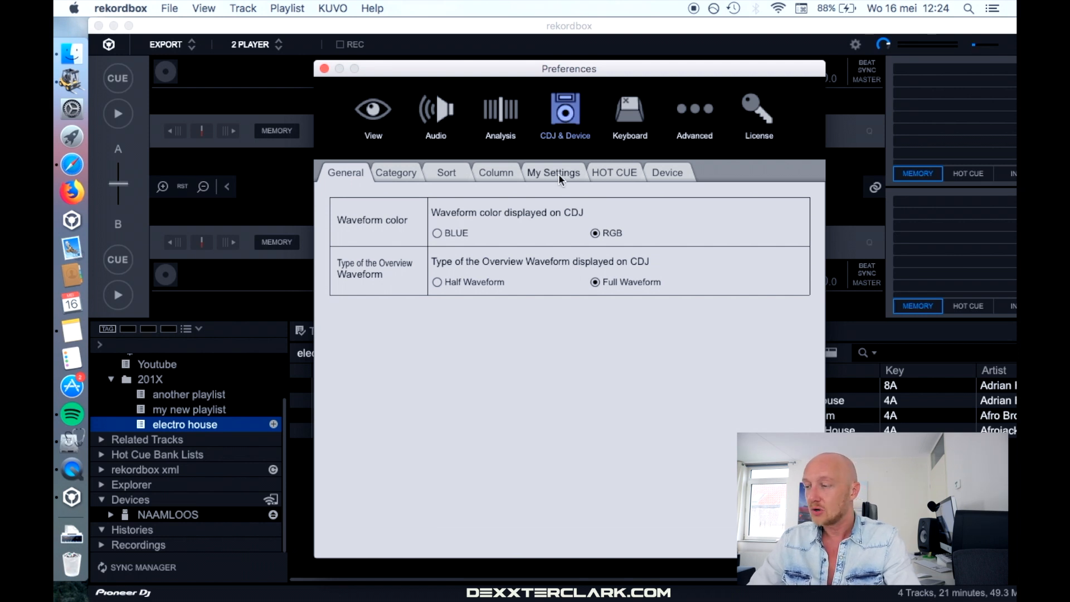
# Show My Settings in the CDJ & Device preferences
pyautogui.click(558, 174)
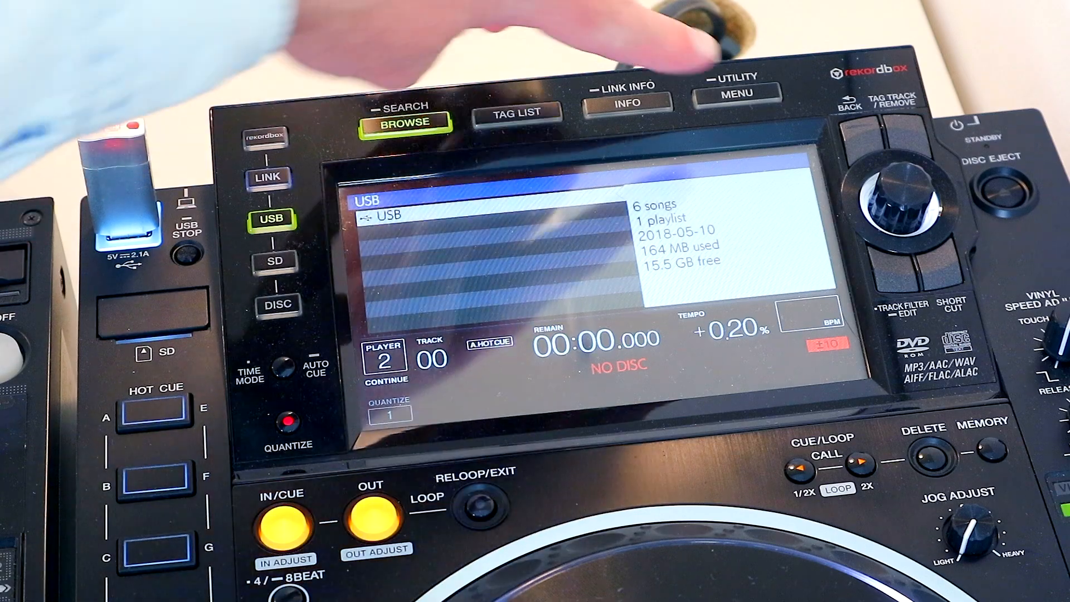
pyautogui.click(737, 93)
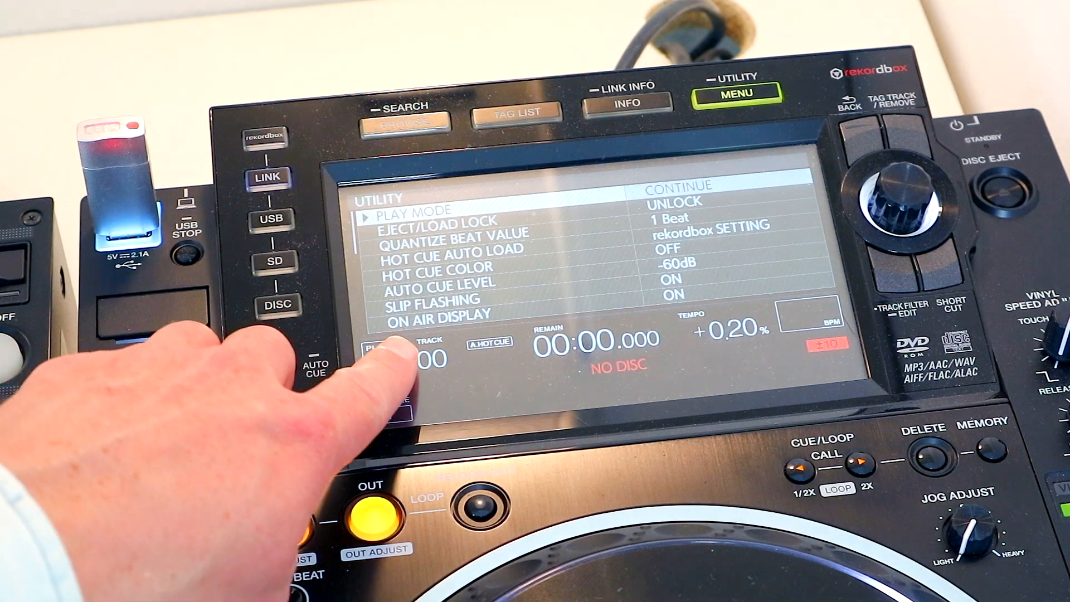
pyautogui.scroll(-12, 861, 184)
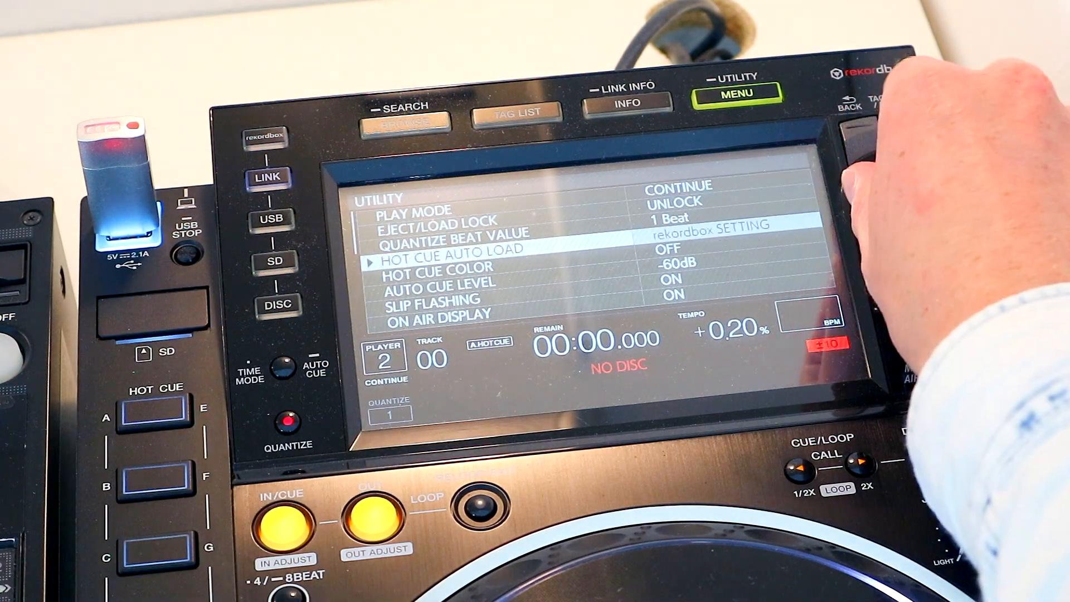
pyautogui.scroll(-10, 861, 184)
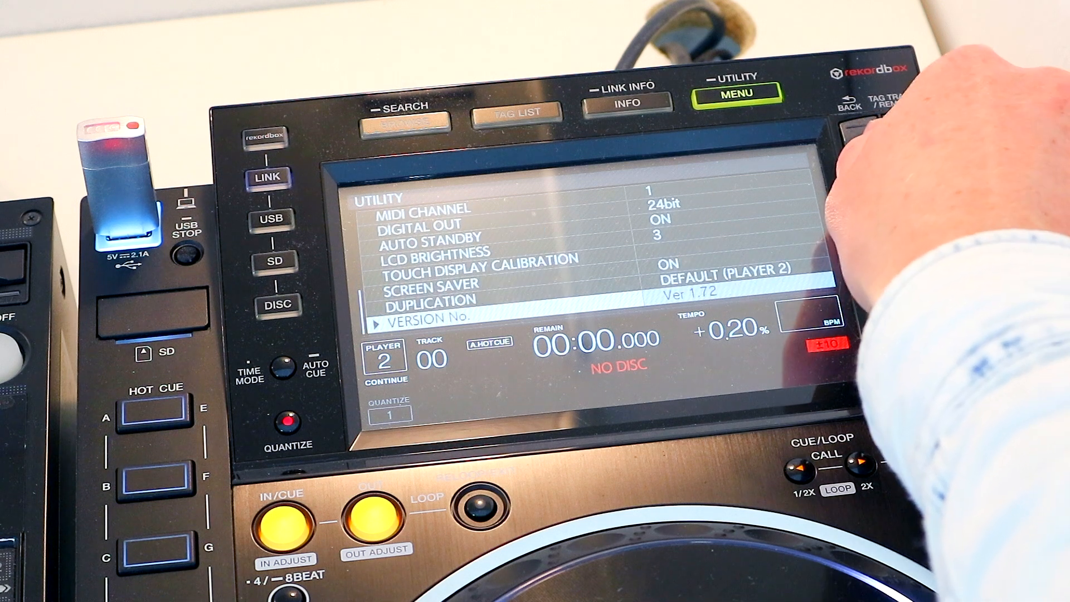
pyautogui.scroll(10, 861, 167)
pyautogui.scroll(12, 861, 184)
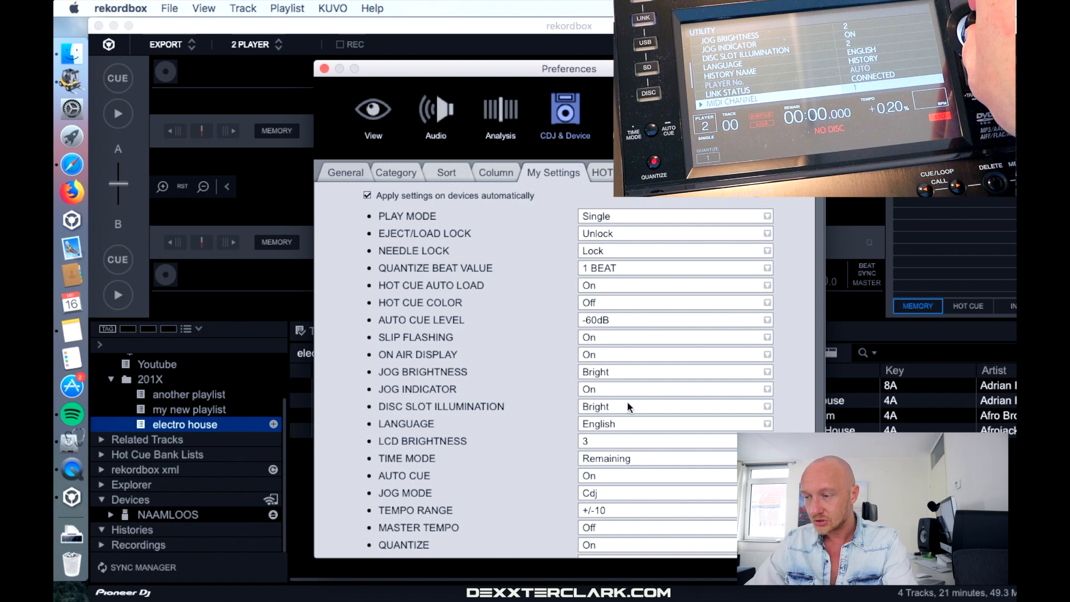
# Set the jog mode to Vinyl in the My Settings preferences
pyautogui.scroll(-5, 621, 446)
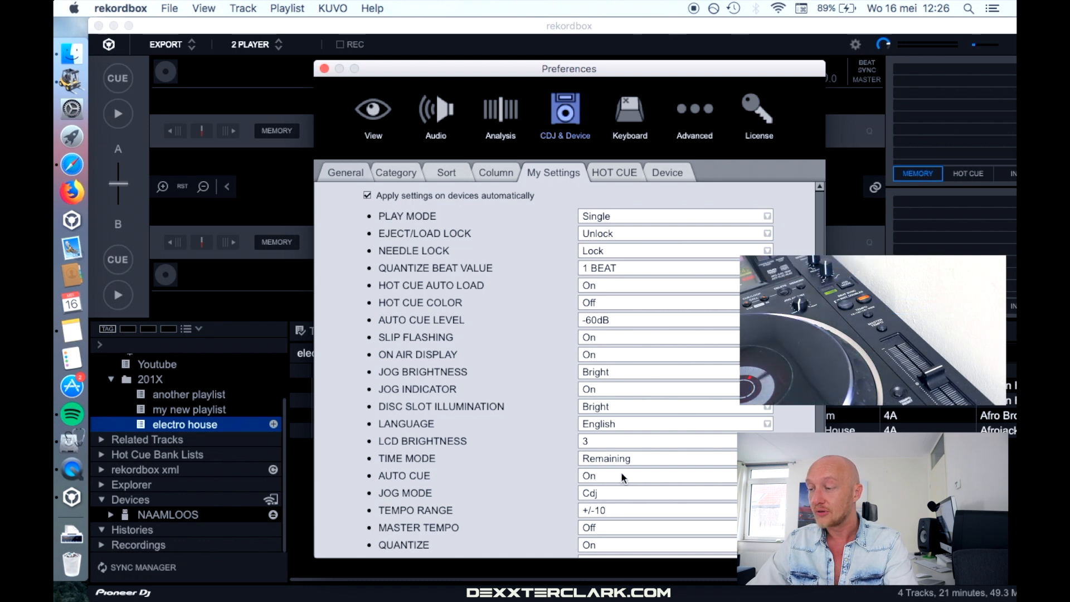
pyautogui.click(618, 491)
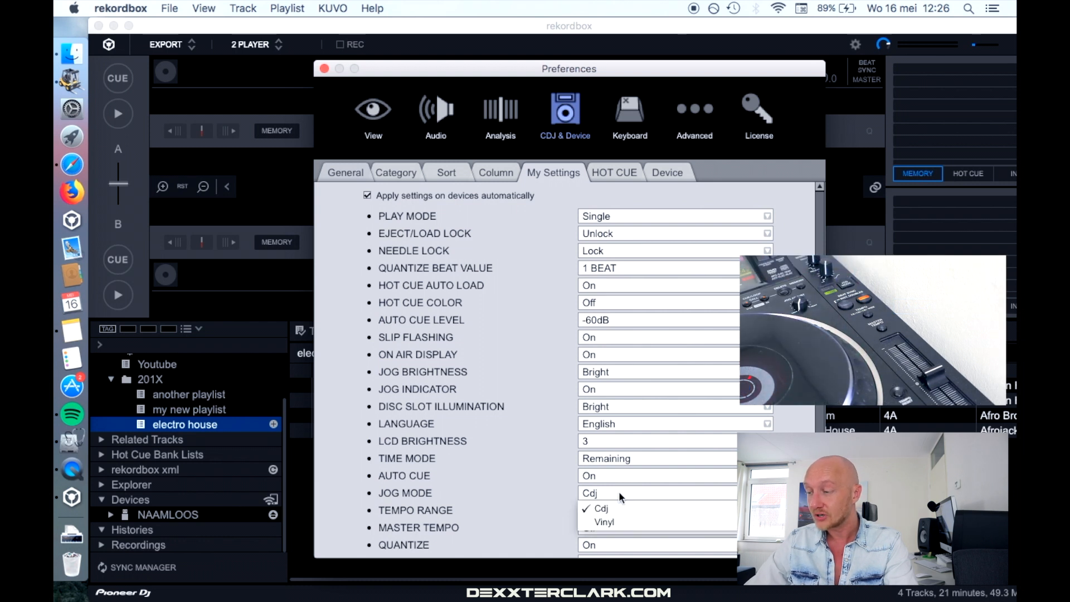
pyautogui.click(613, 522)
# Set the tempo range to +/-6 in My Settings, check the master tempo and quantize options, and close the preferences
pyautogui.scroll(-4, 568, 397)
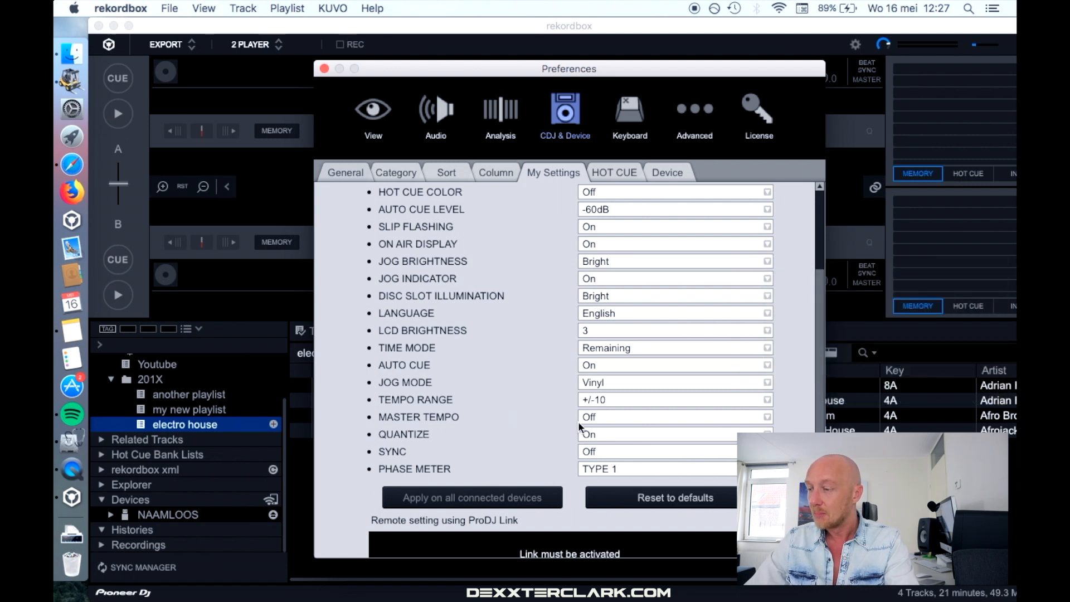
pyautogui.click(597, 418)
pyautogui.click(599, 413)
pyautogui.click(603, 399)
pyautogui.click(637, 416)
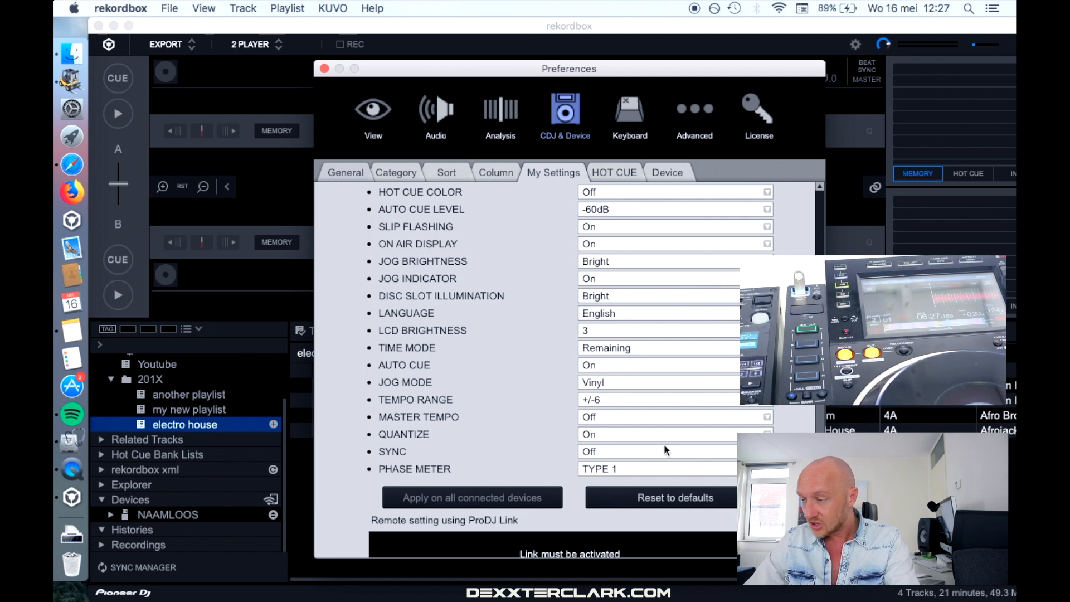
pyautogui.click(610, 434)
pyautogui.click(610, 432)
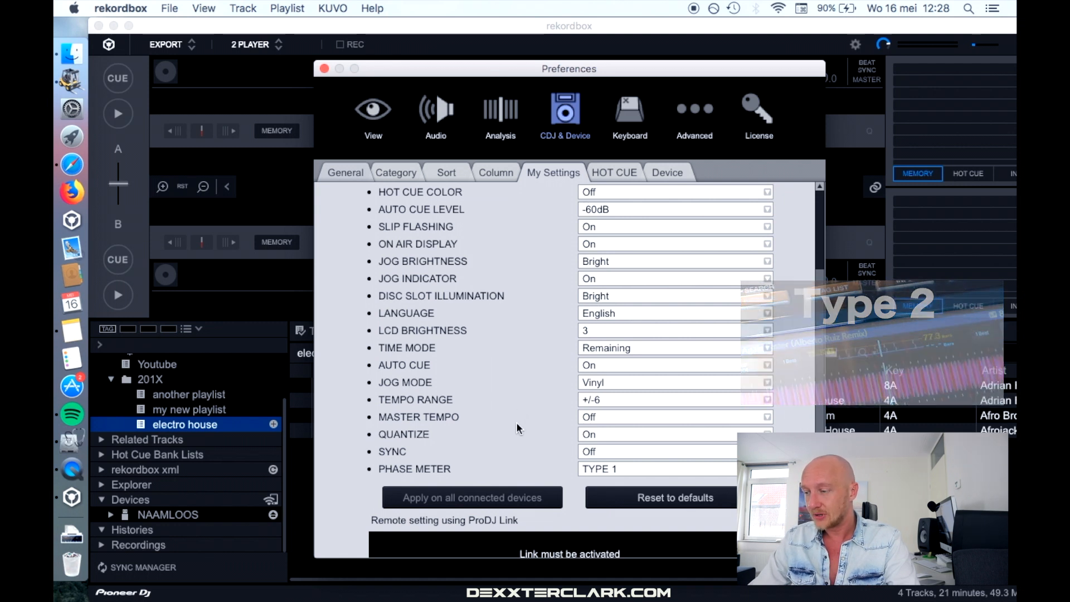
pyautogui.scroll(-2, 516, 422)
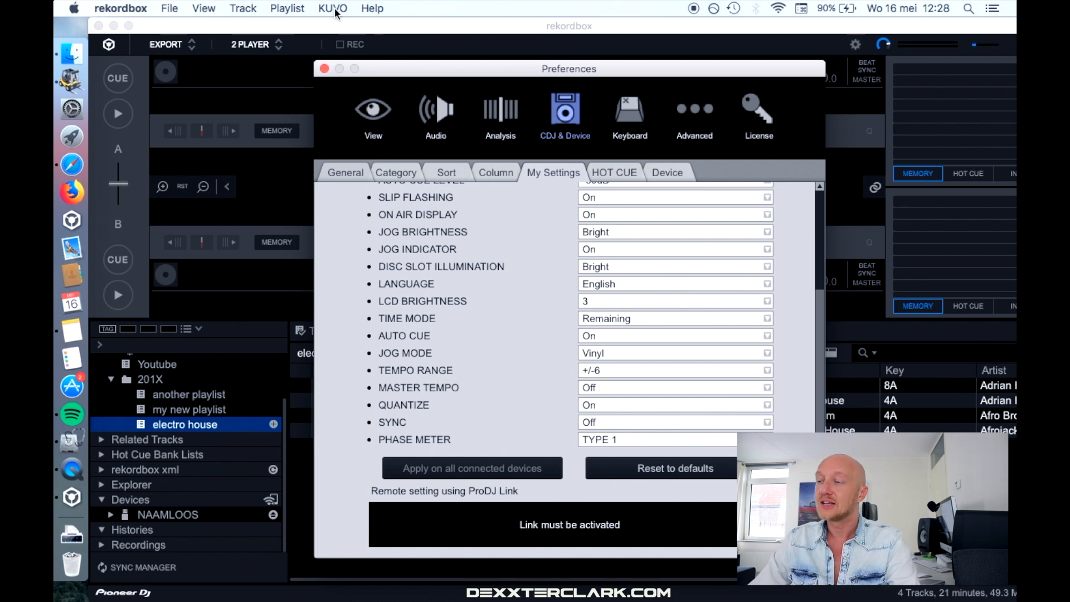
pyautogui.click(324, 68)
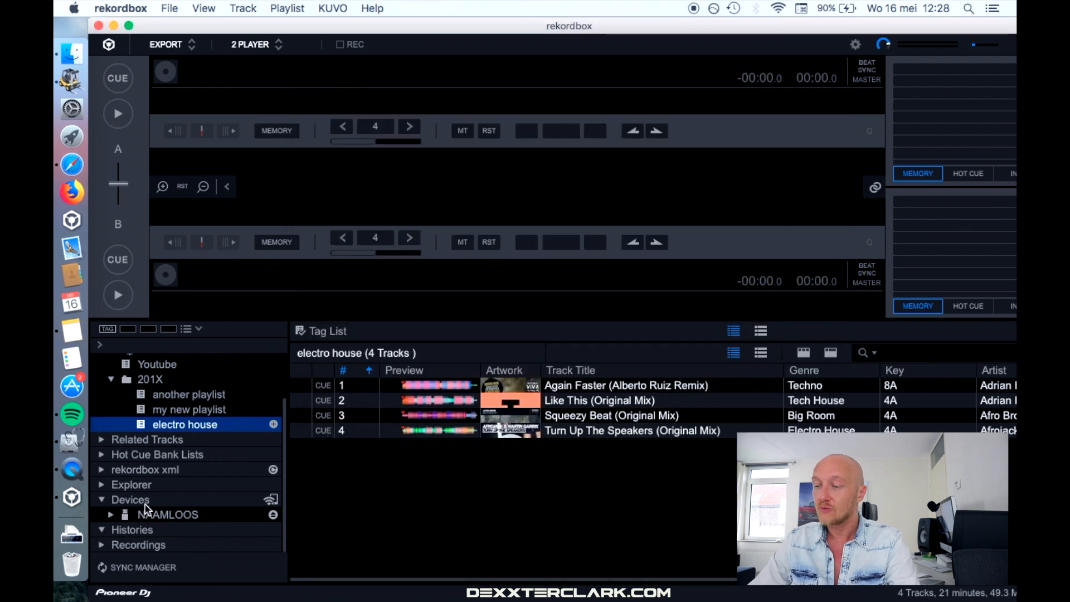
# Review the My Settings values stored on the NAAMLOOS USB device
pyautogui.click(175, 517)
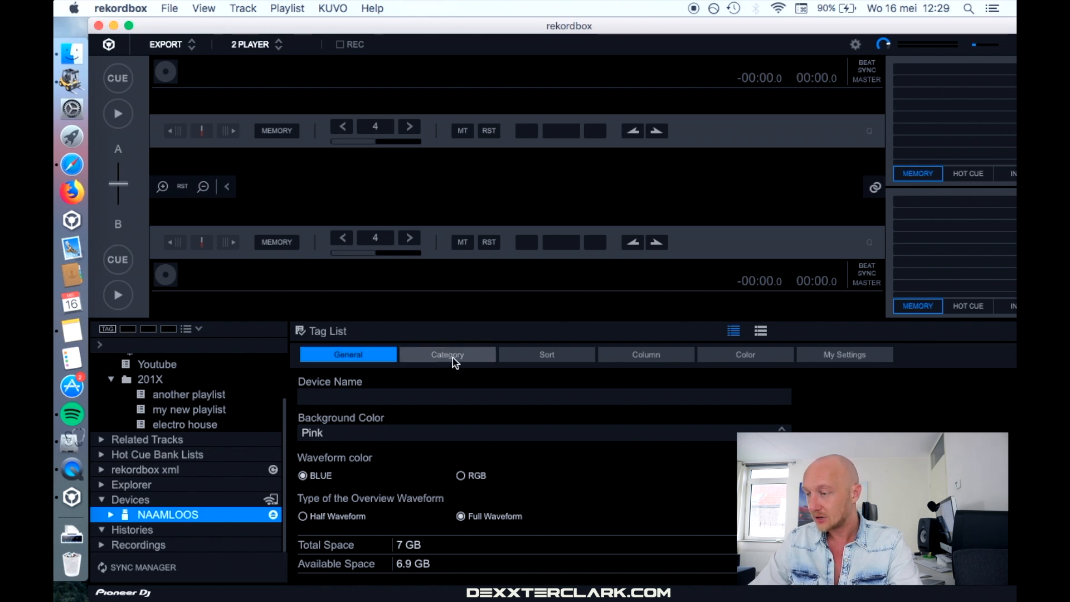
pyautogui.click(876, 361)
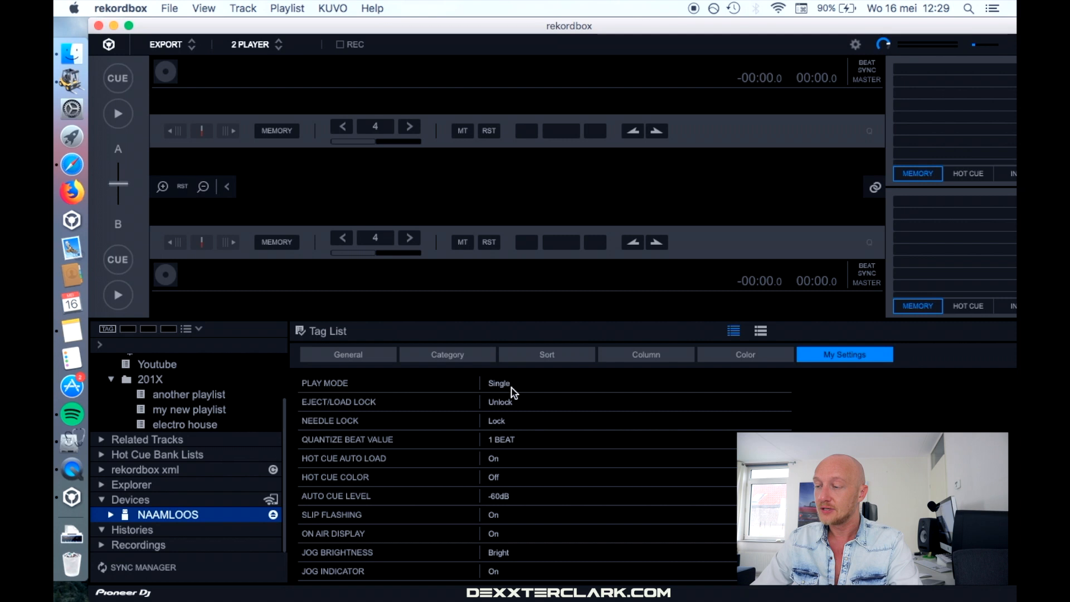
pyautogui.scroll(-10, 521, 533)
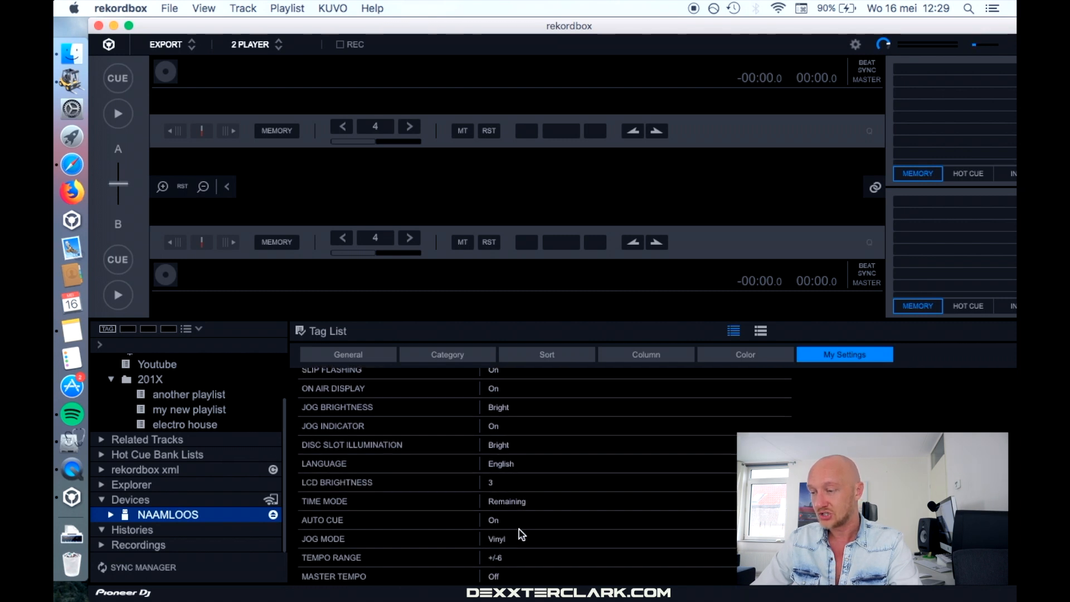
pyautogui.scroll(5, 521, 534)
pyautogui.scroll(3, 521, 534)
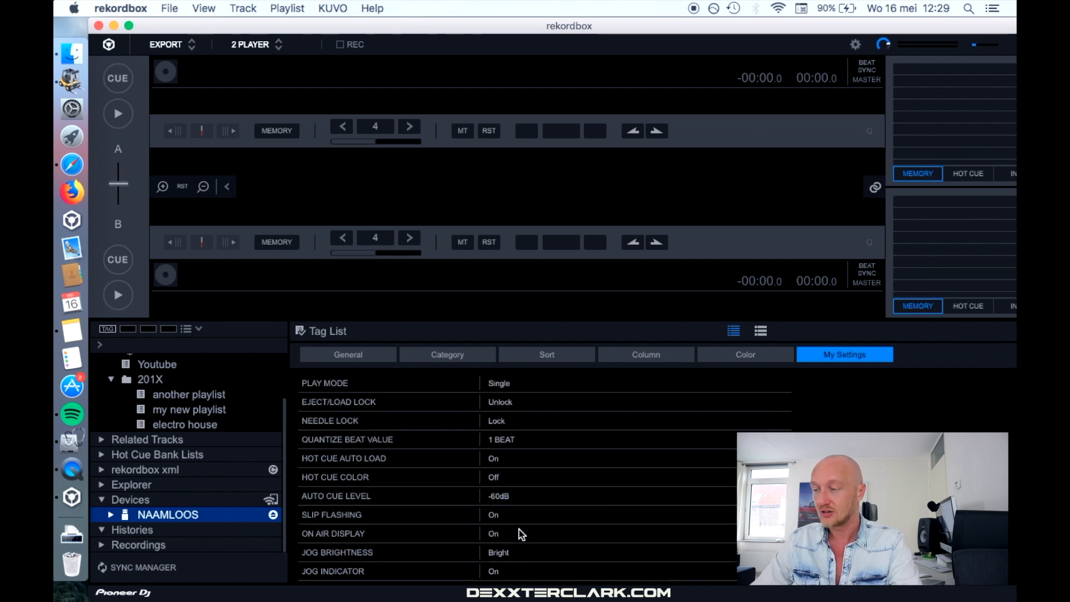
pyautogui.scroll(-3, 507, 501)
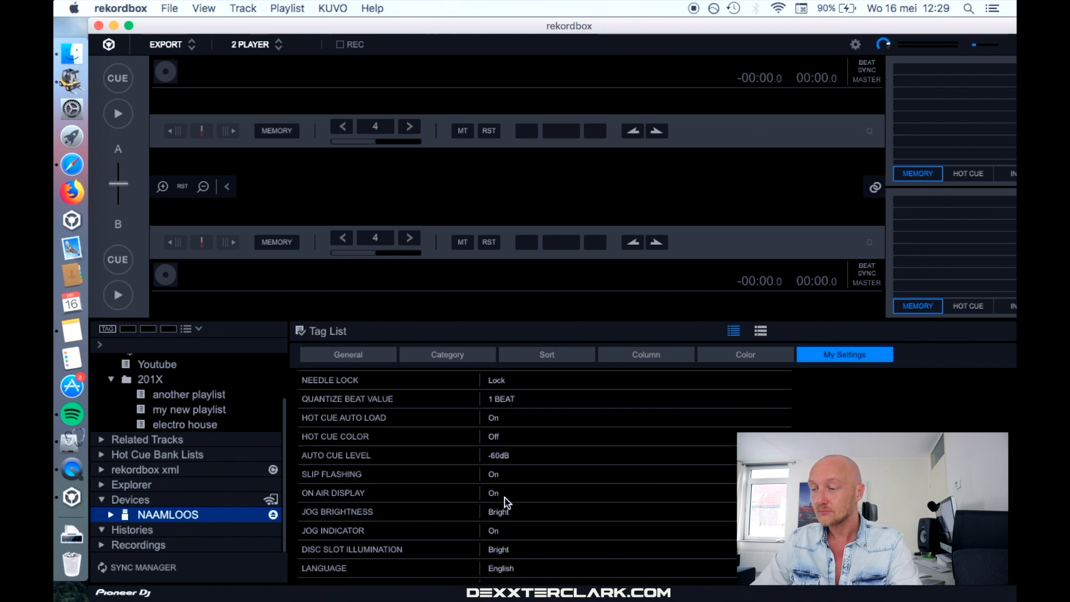
# Eject the NAAMLOOS device and update My Settings on the newly connected device
pyautogui.click(273, 515)
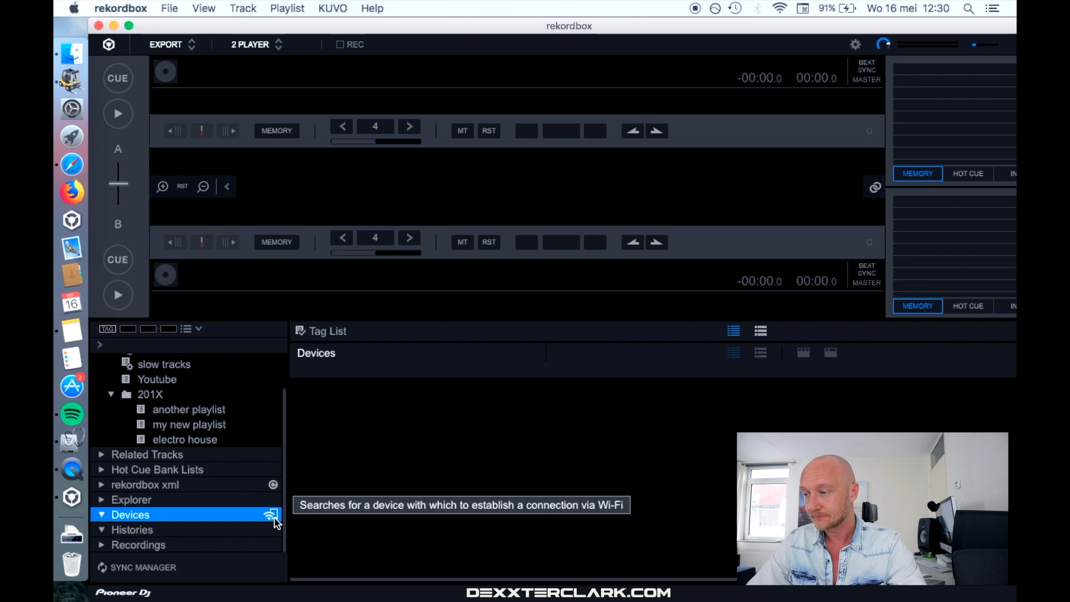
pyautogui.click(273, 517)
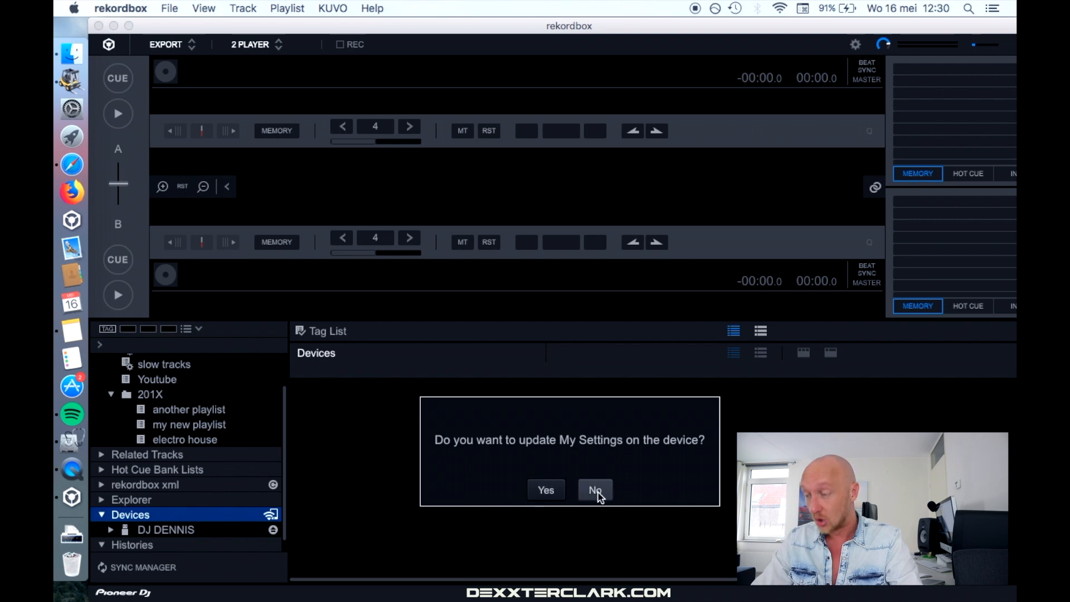
pyautogui.click(558, 493)
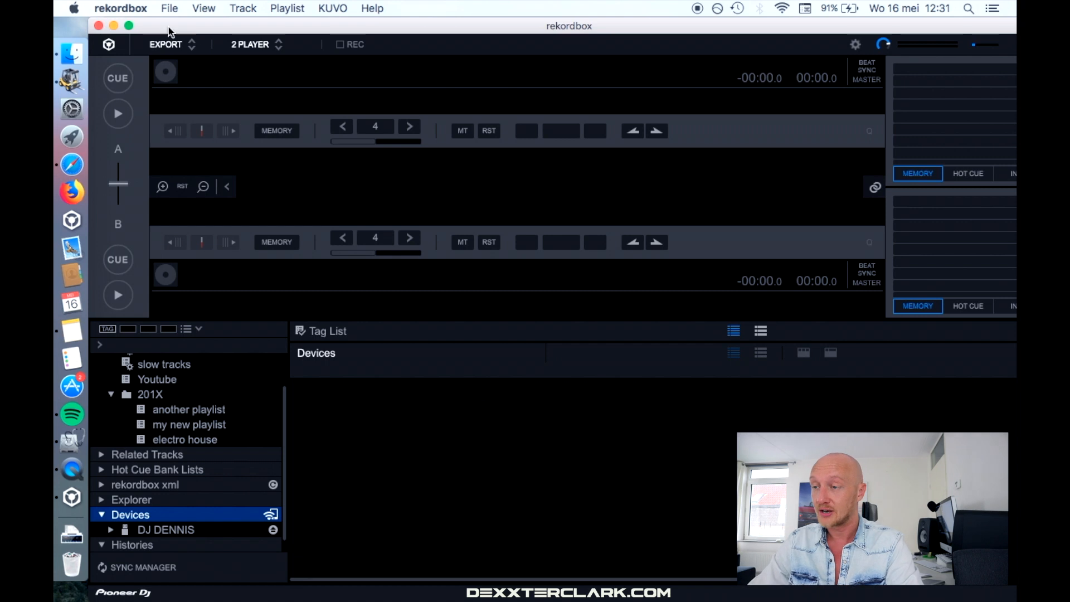
# Review the My Settings and General pages of the CDJ & Device preferences and close them
pyautogui.click(134, 8)
pyautogui.click(132, 50)
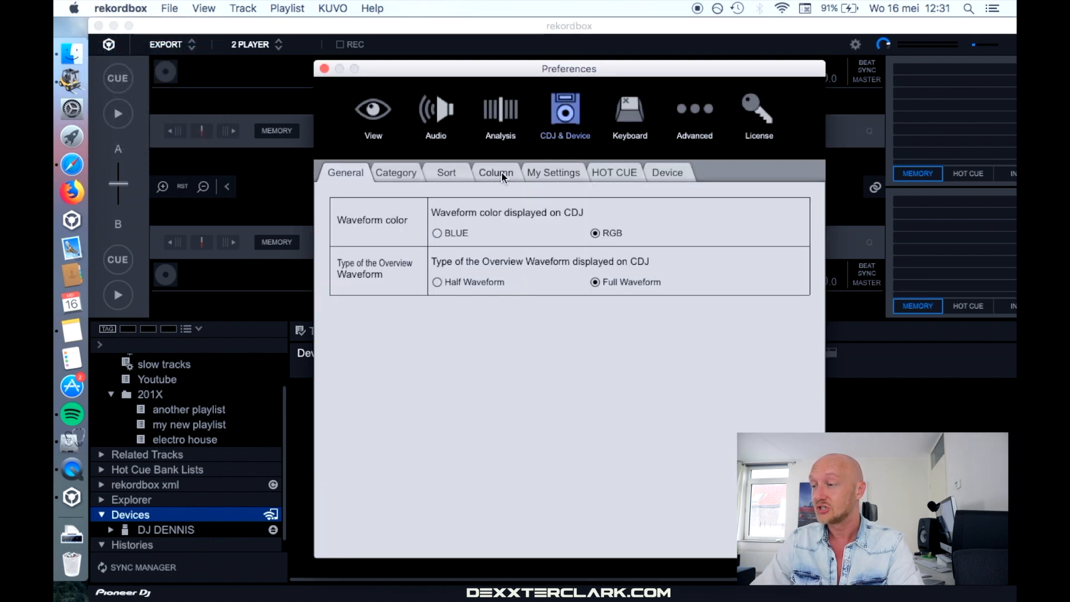
pyautogui.click(551, 175)
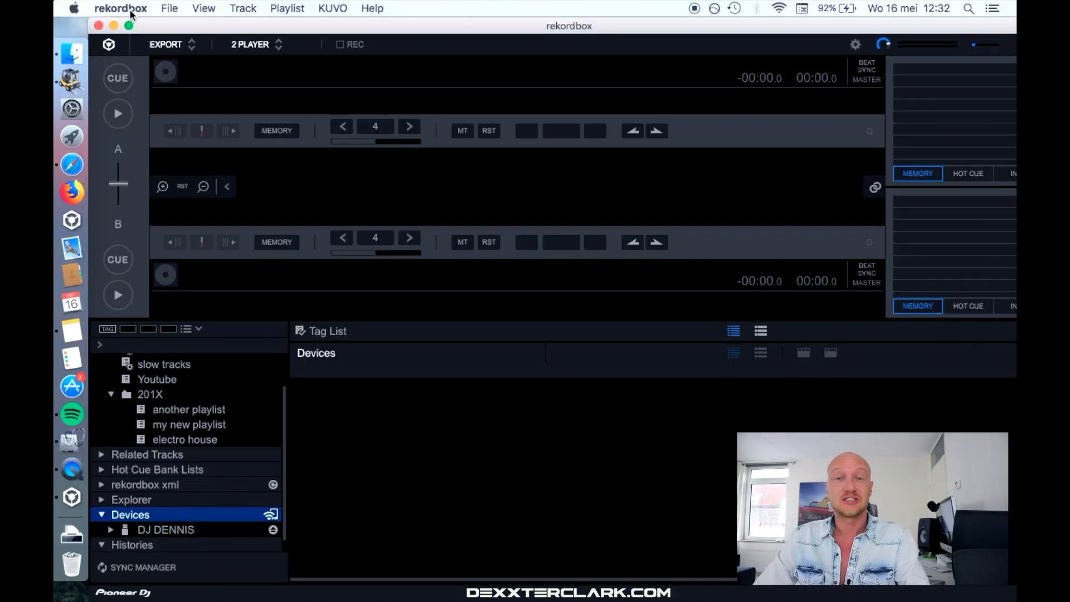
pyautogui.click(124, 9)
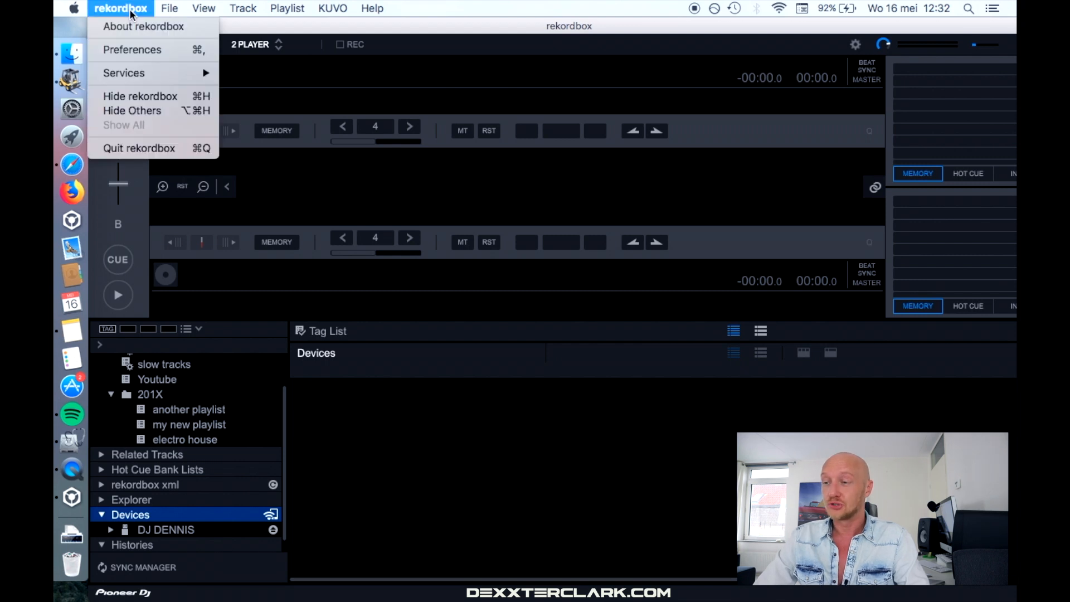
pyautogui.click(143, 49)
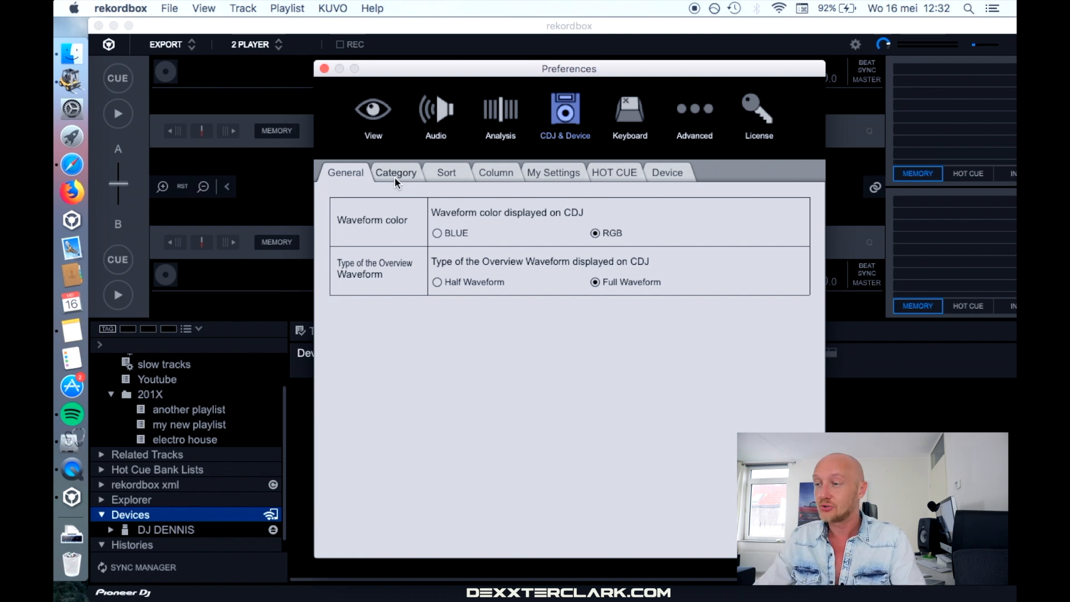
pyautogui.click(324, 68)
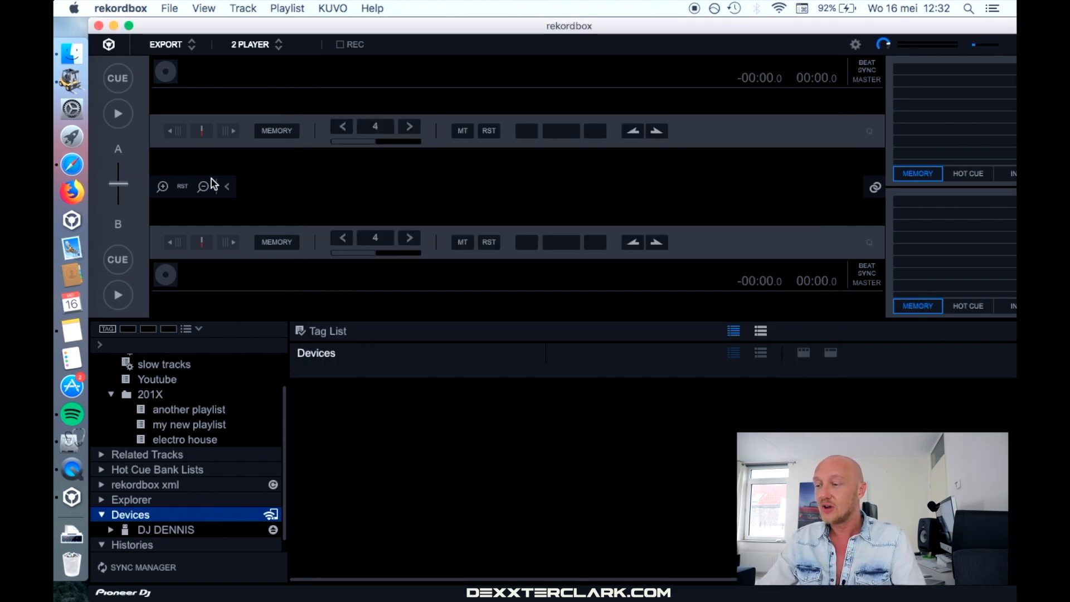
# Review the connected USB device's own My Settings and General settings
pyautogui.click(181, 530)
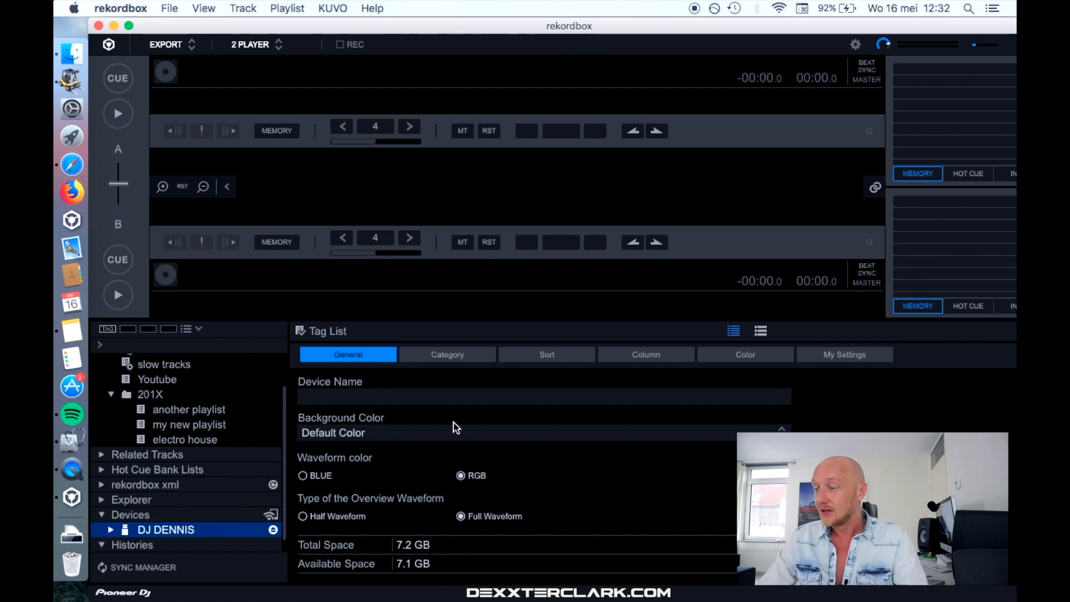
pyautogui.click(862, 358)
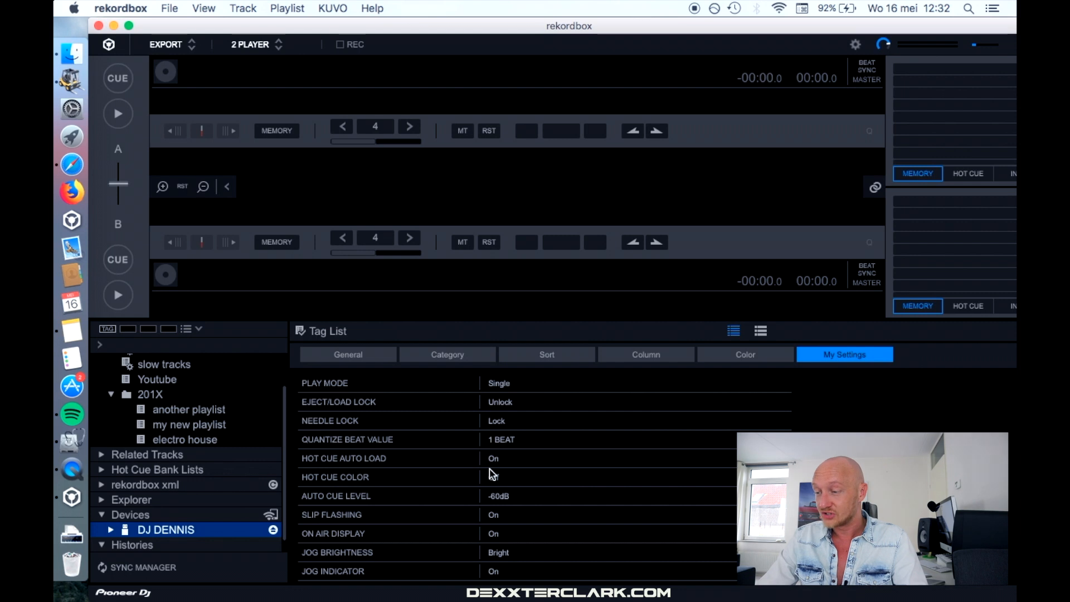
pyautogui.click(370, 360)
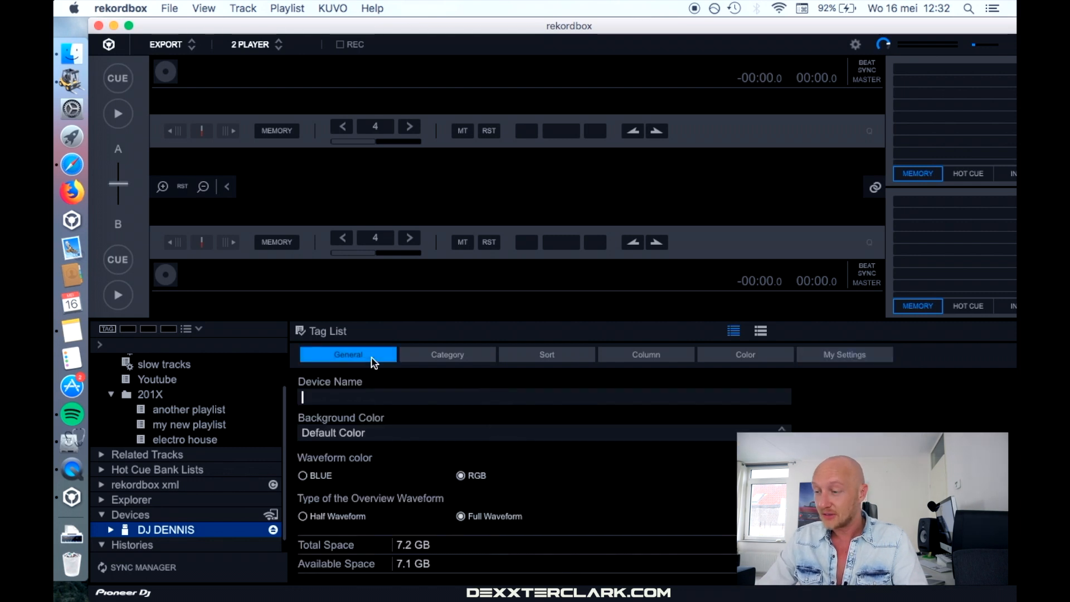
# Examine the USB device's category settings, selecting ARTIST and finally ALBUM among the inactive categories
pyautogui.click(420, 359)
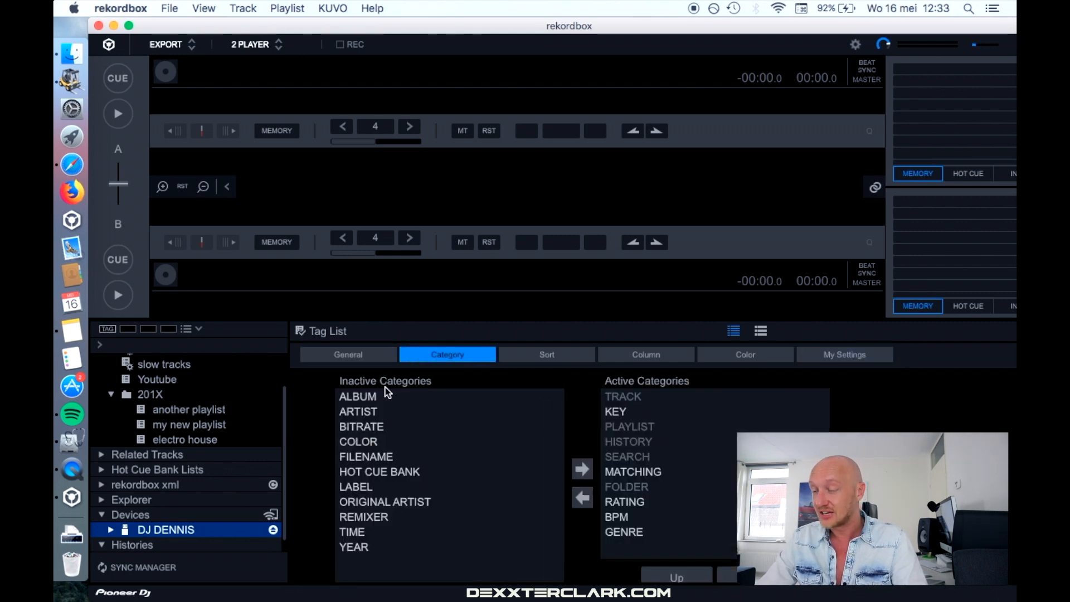
pyautogui.click(430, 410)
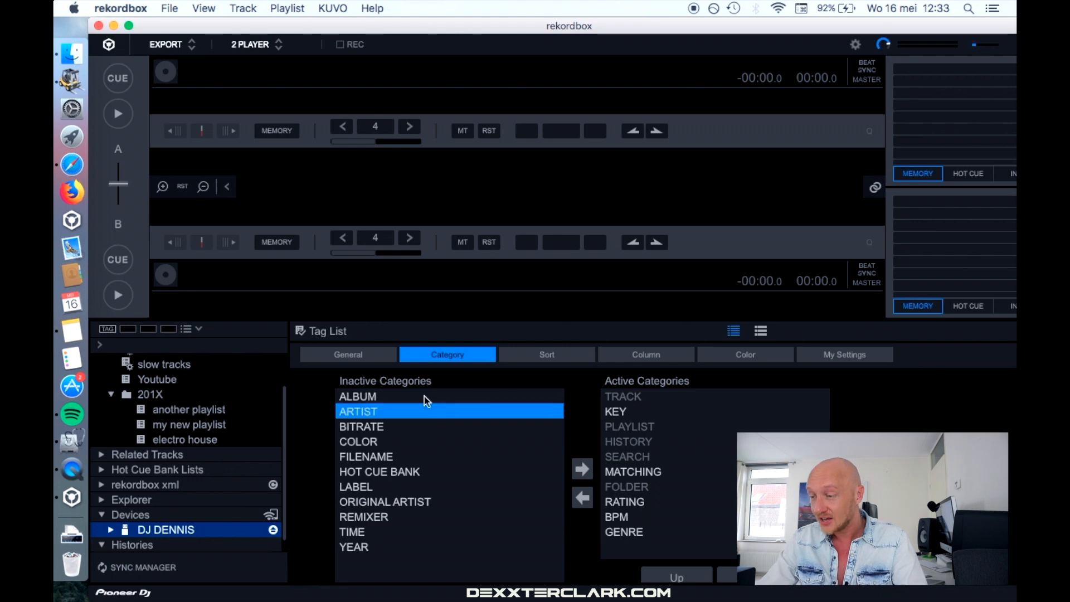
pyautogui.click(424, 397)
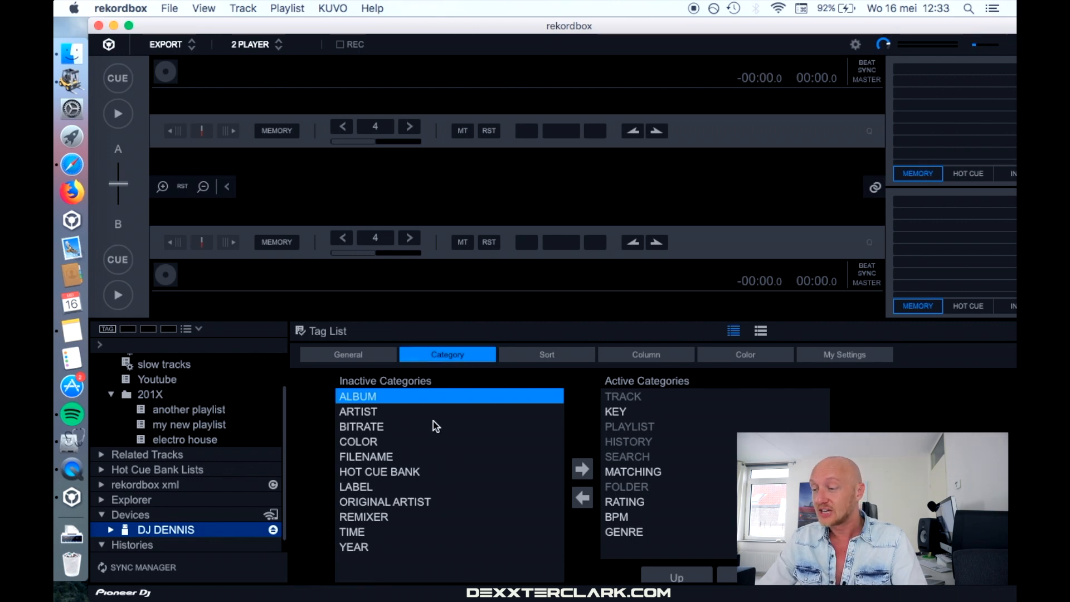
# Review the Category and General pages of the CDJ & Device preferences, closing the preferences each time
pyautogui.click(129, 8)
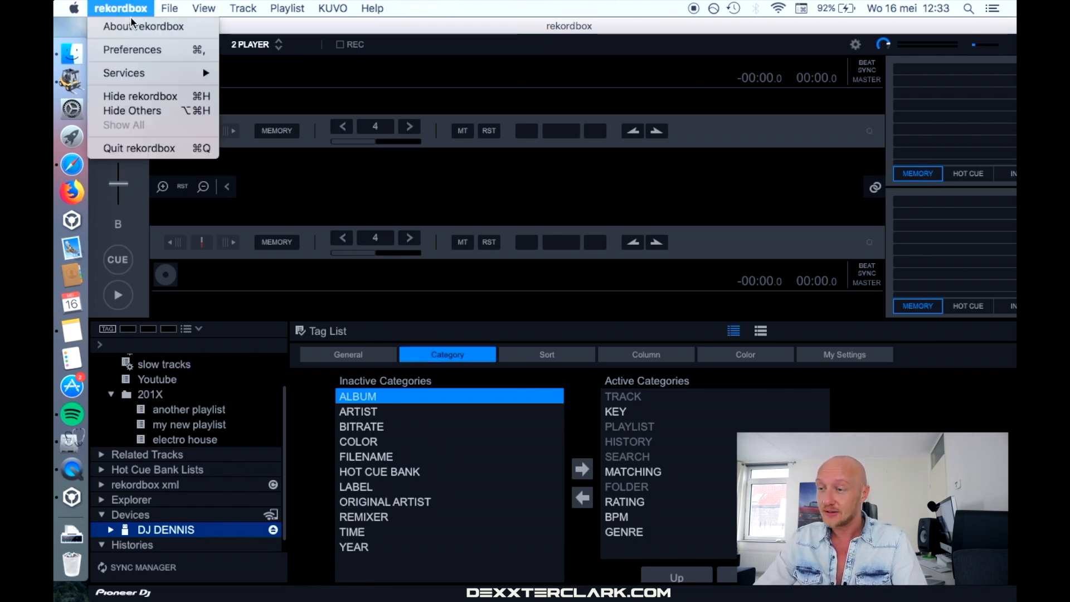
pyautogui.click(141, 49)
pyautogui.click(400, 174)
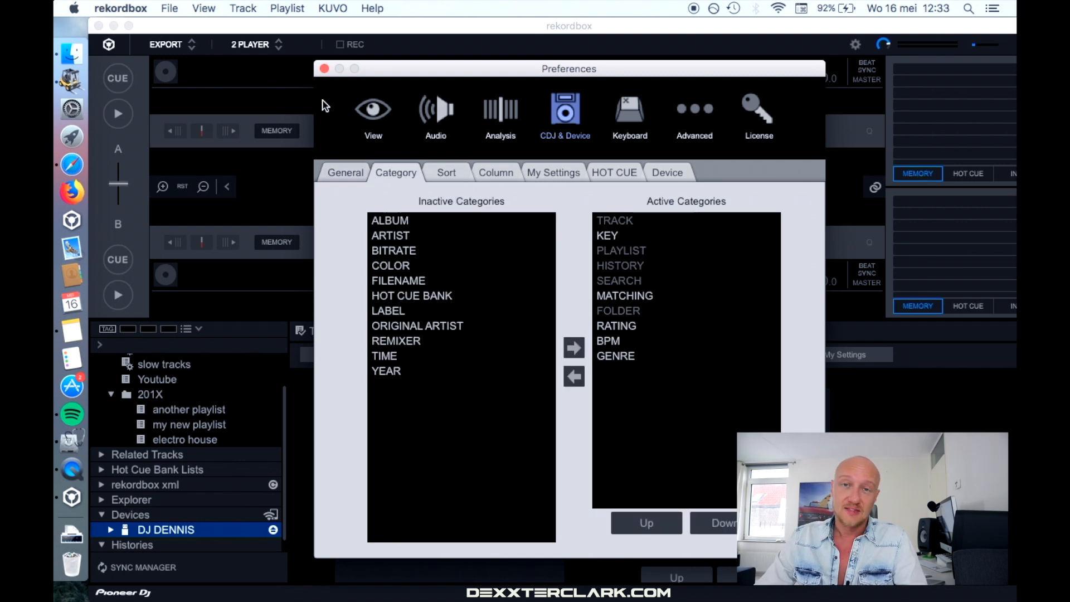
pyautogui.click(323, 68)
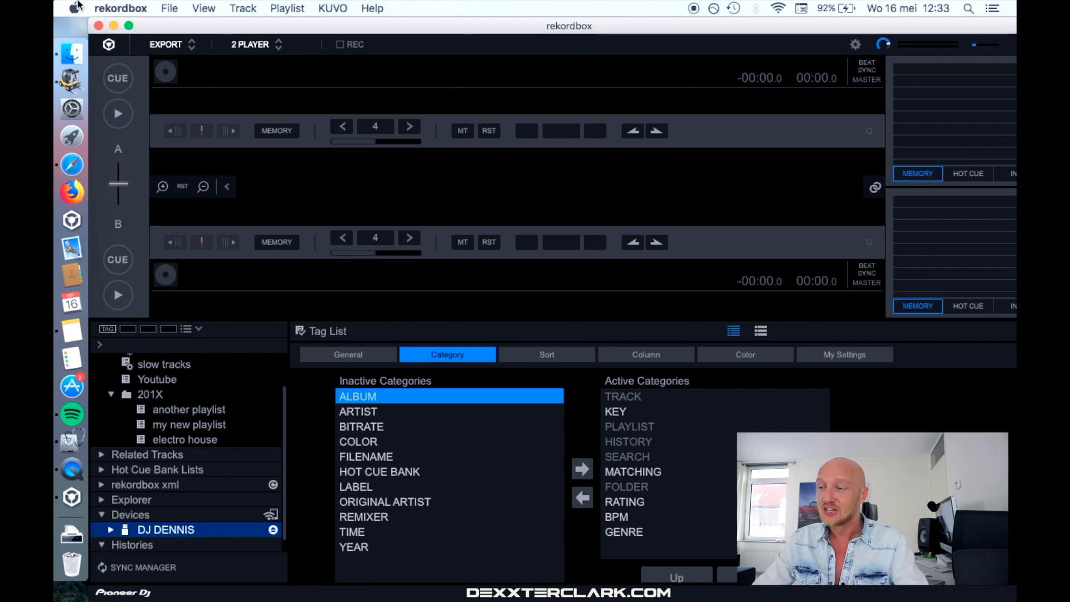
pyautogui.click(134, 8)
pyautogui.click(124, 48)
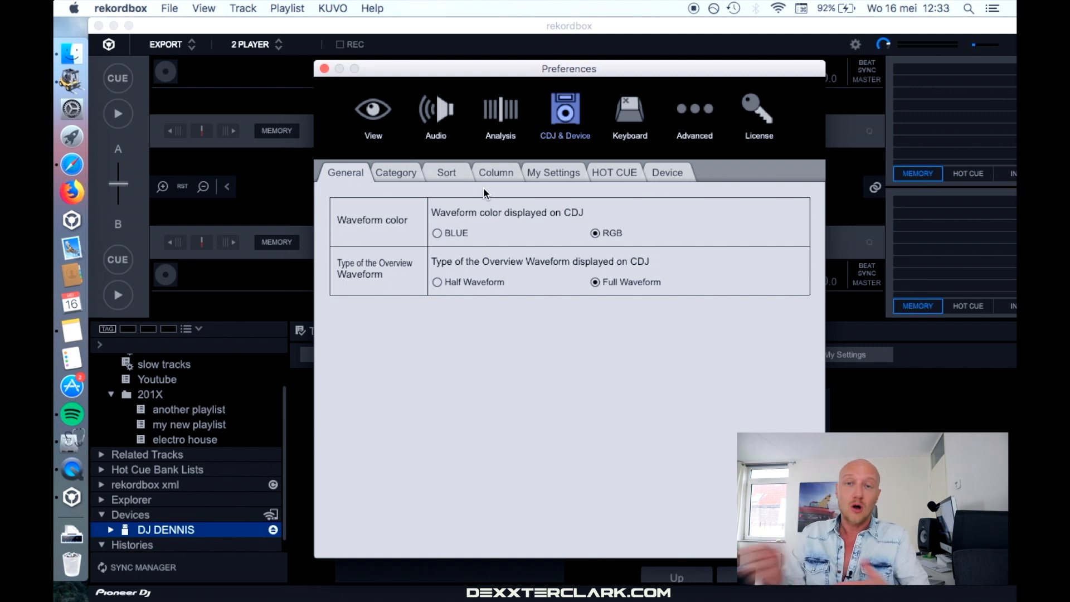
pyautogui.click(325, 68)
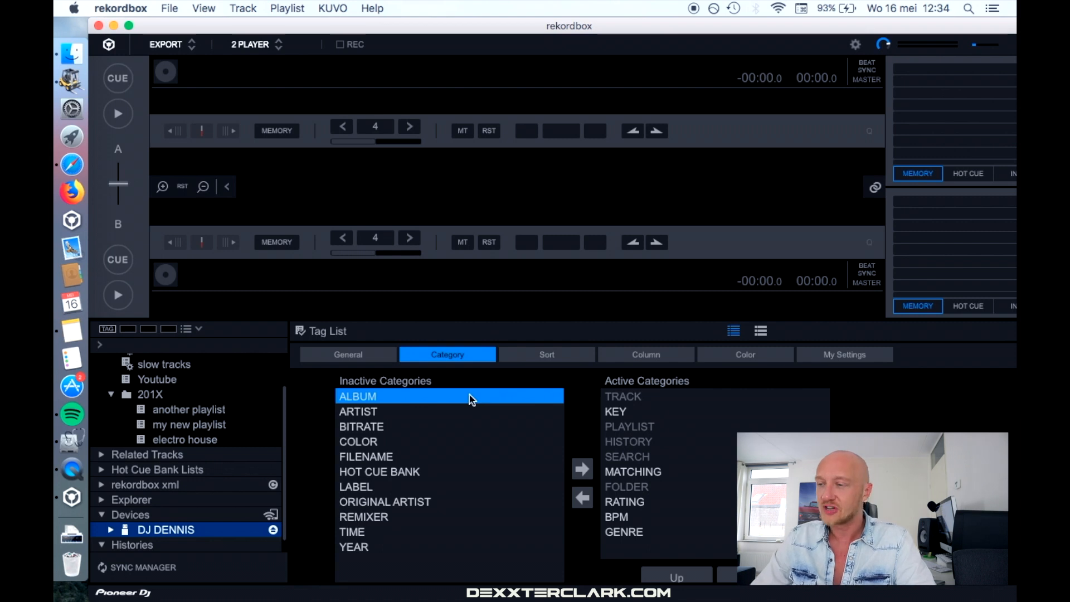
# Reopen the Category page of the CDJ & Device preferences and select ALBUM among the inactive categories
pyautogui.click(118, 8)
pyautogui.click(114, 43)
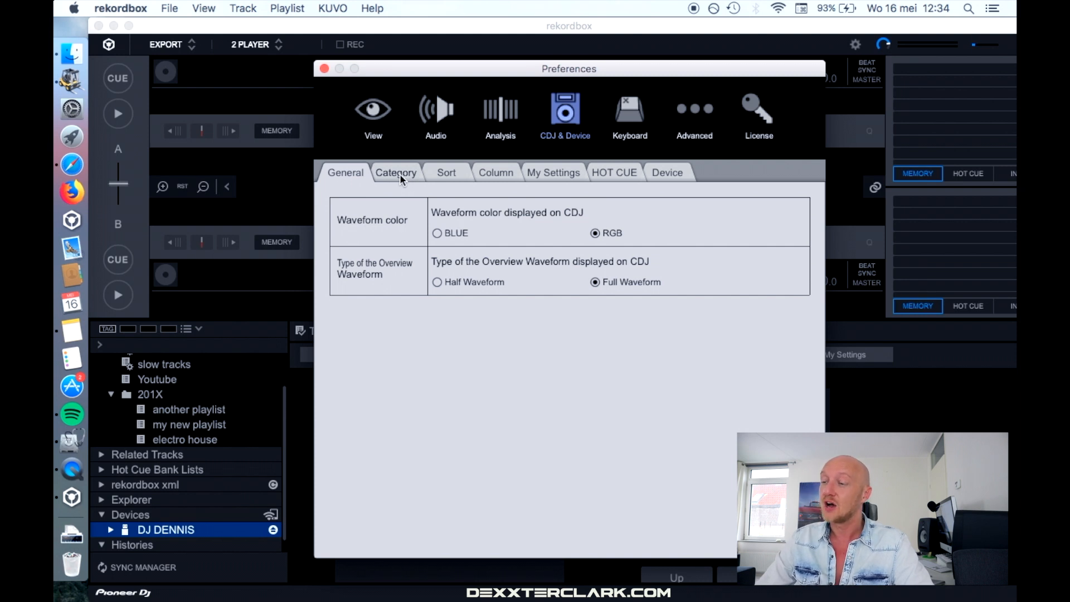
pyautogui.click(397, 175)
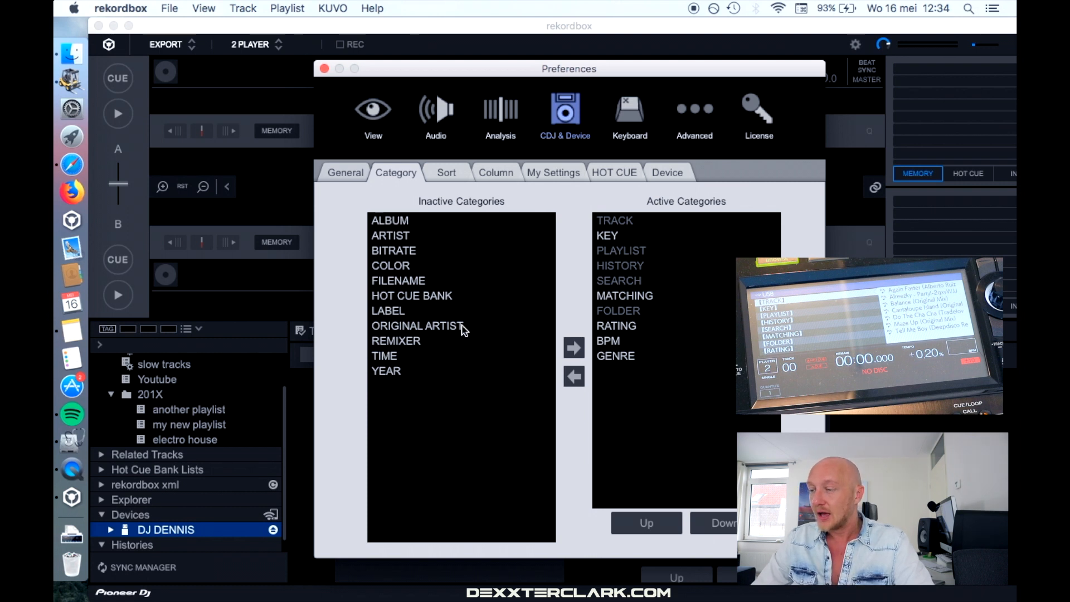
pyautogui.click(423, 220)
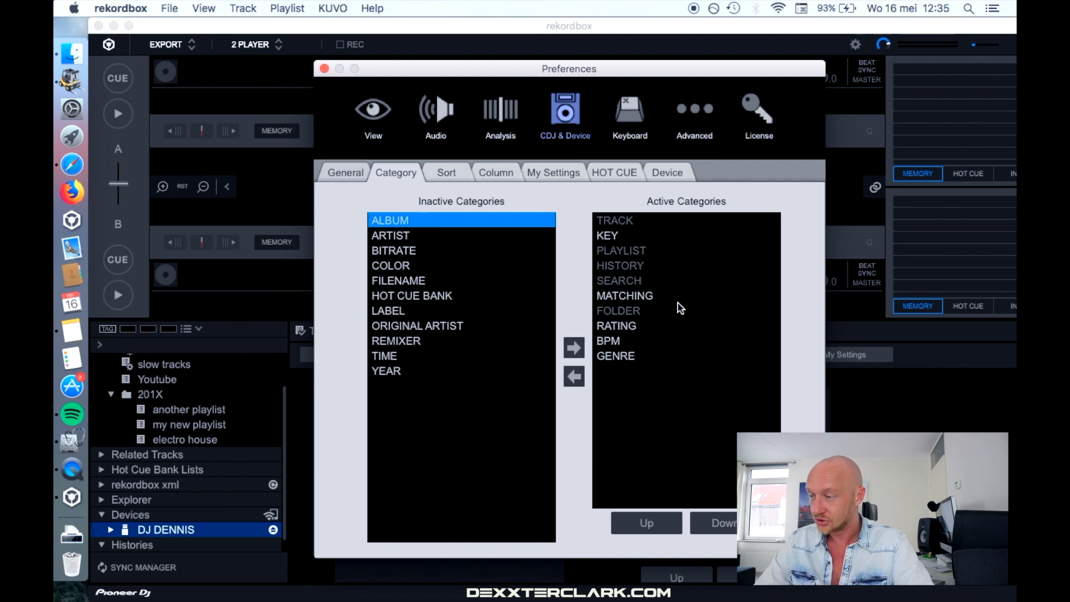
# Remove GENRE from the active categories and add it back to them
pyautogui.click(632, 358)
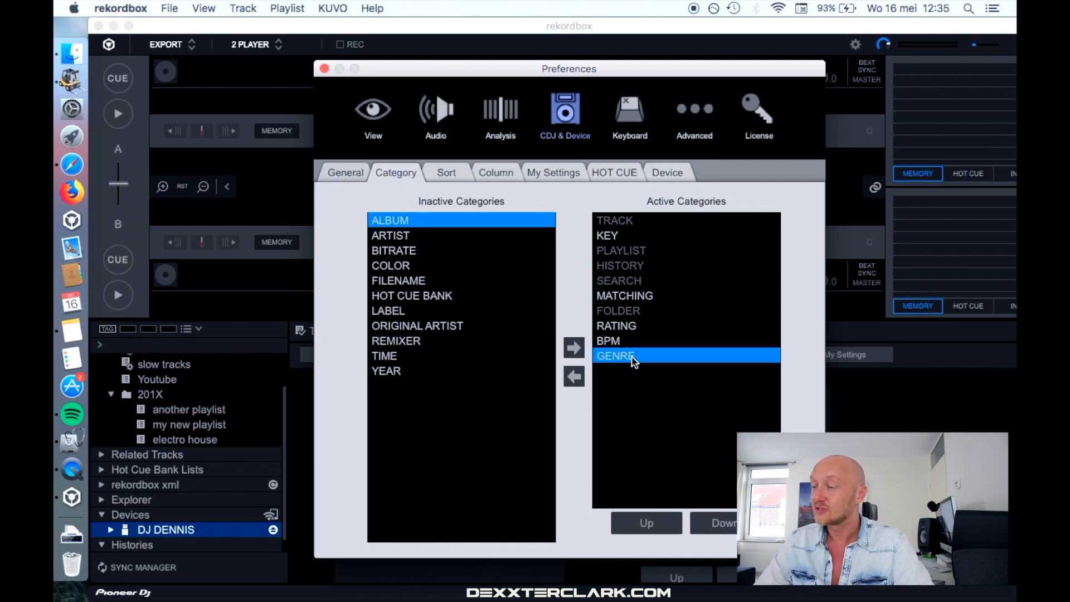
pyautogui.click(575, 376)
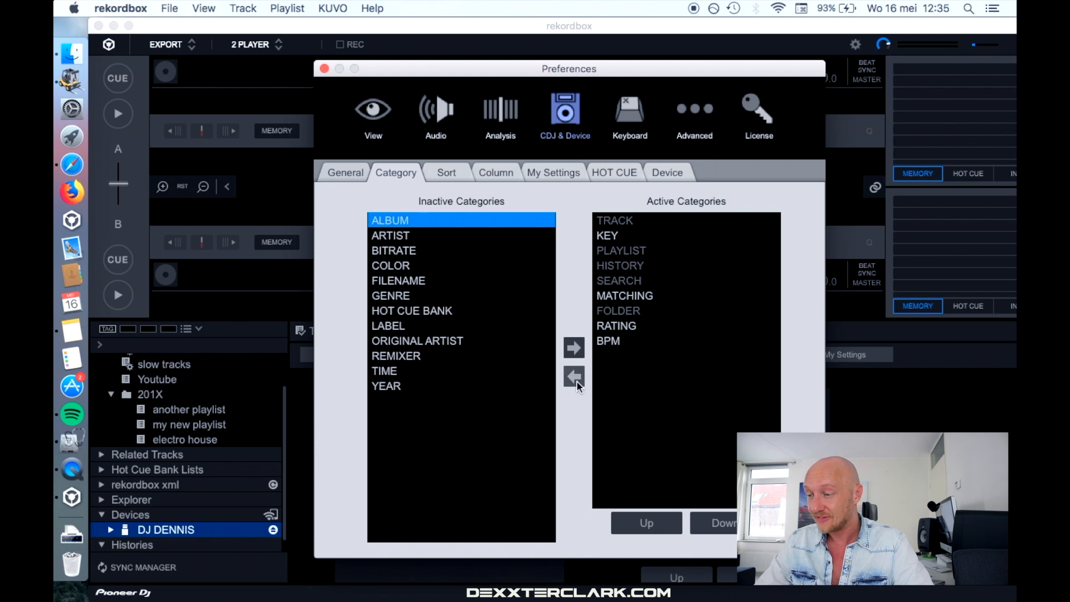
pyautogui.click(408, 296)
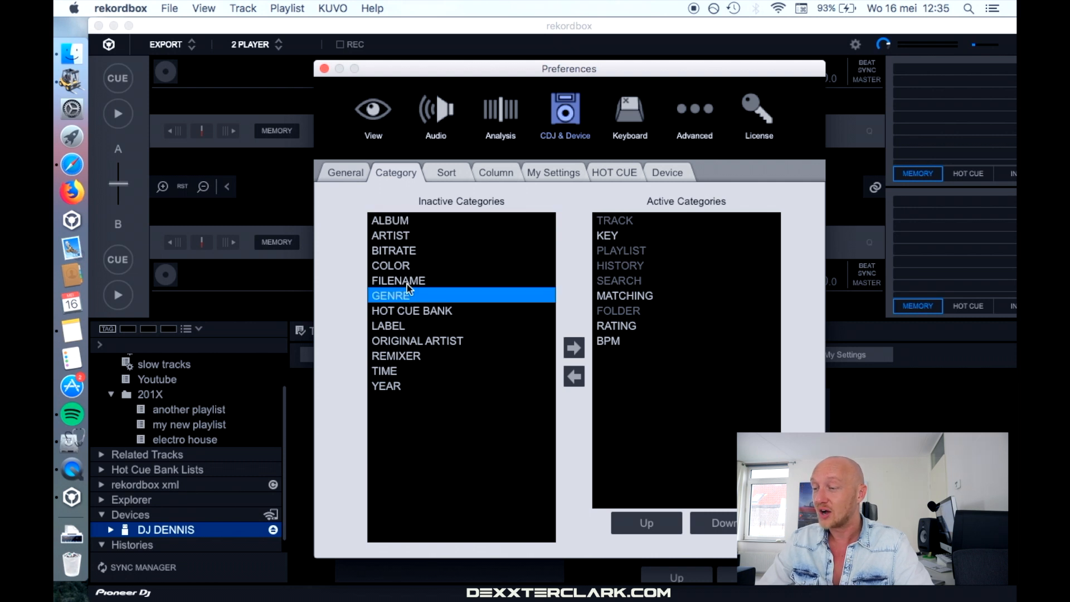
pyautogui.click(576, 349)
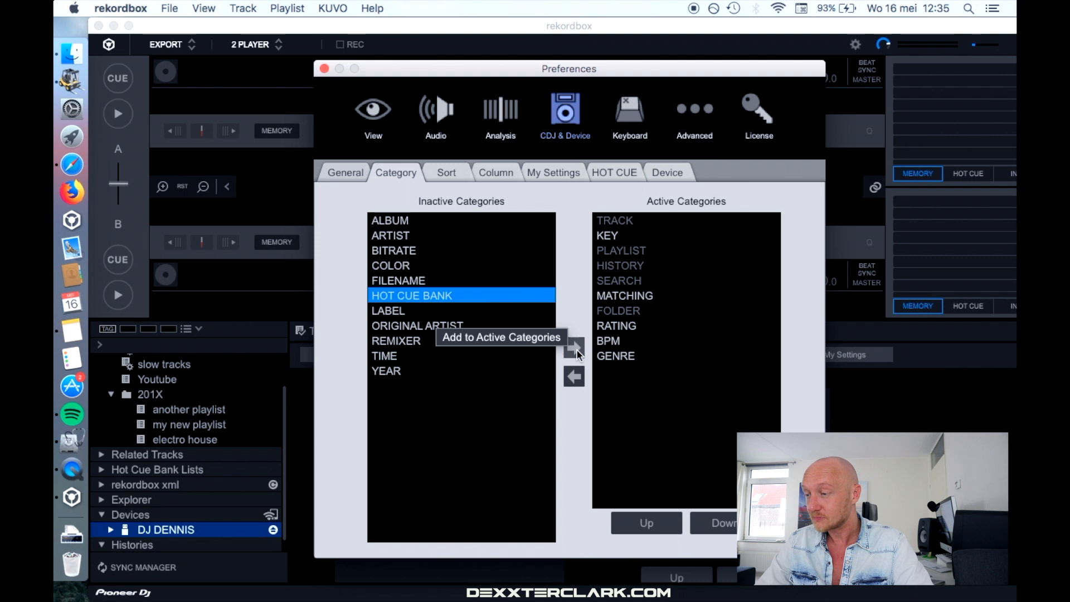
# Add YEAR and TIME to the active categories, and return both to the inactive categories
pyautogui.click(446, 371)
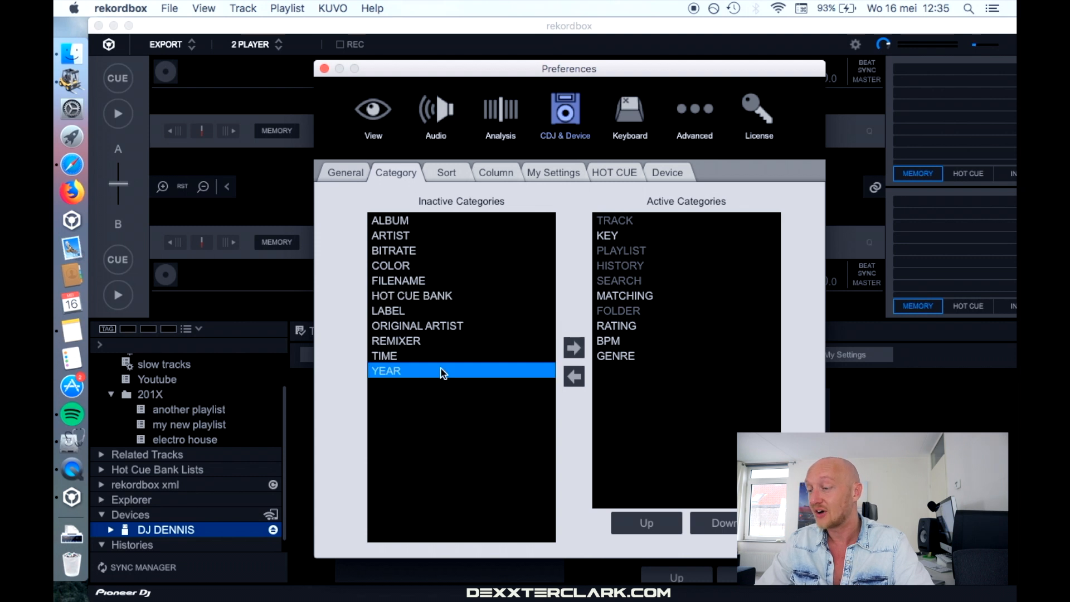
pyautogui.click(565, 351)
pyautogui.click(401, 356)
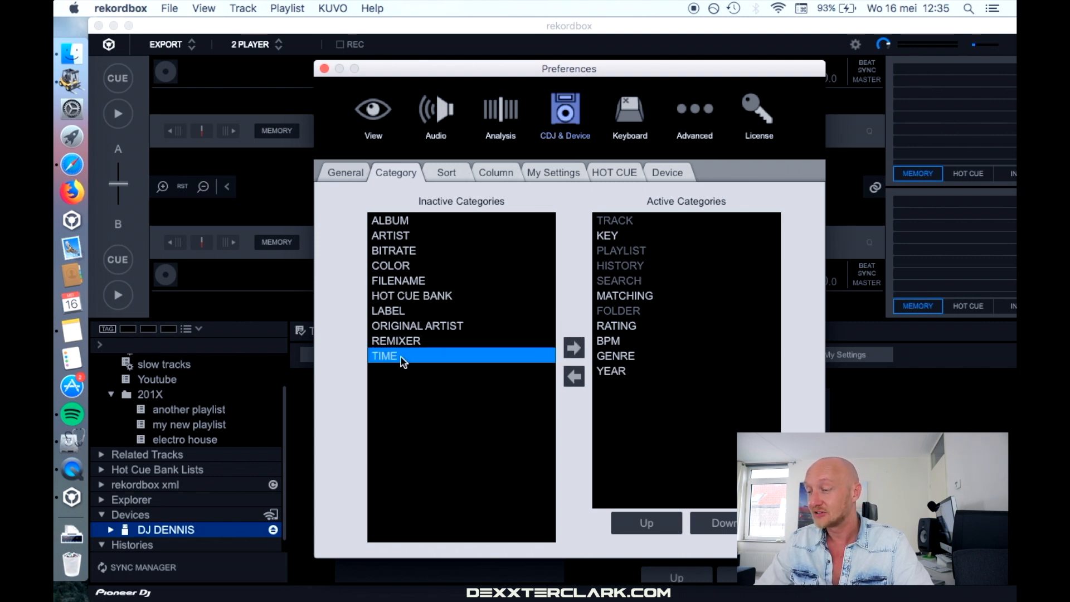
pyautogui.click(574, 347)
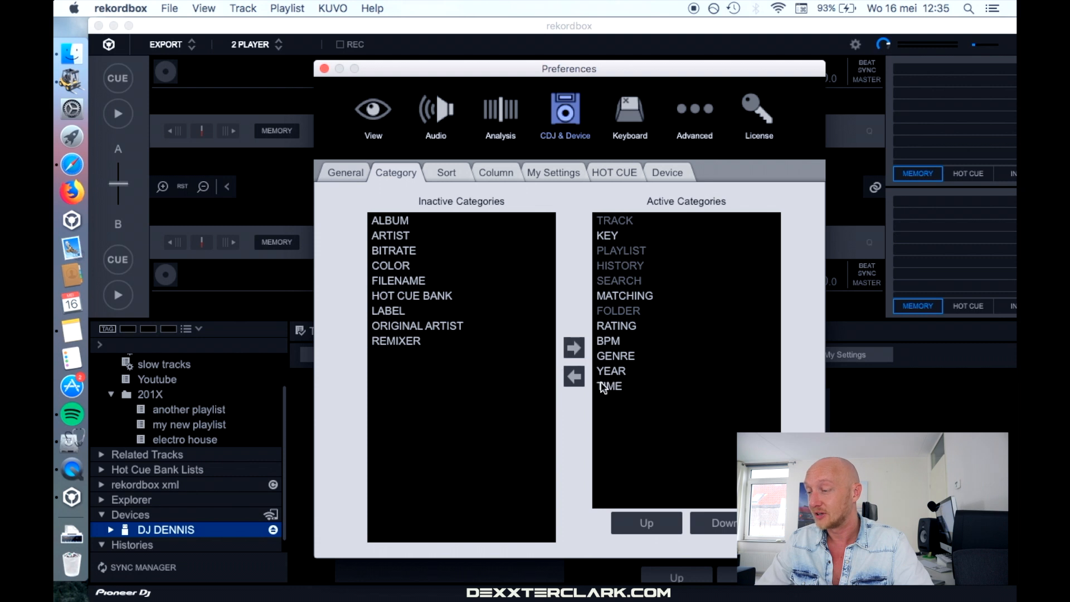
pyautogui.click(631, 390)
pyautogui.click(574, 377)
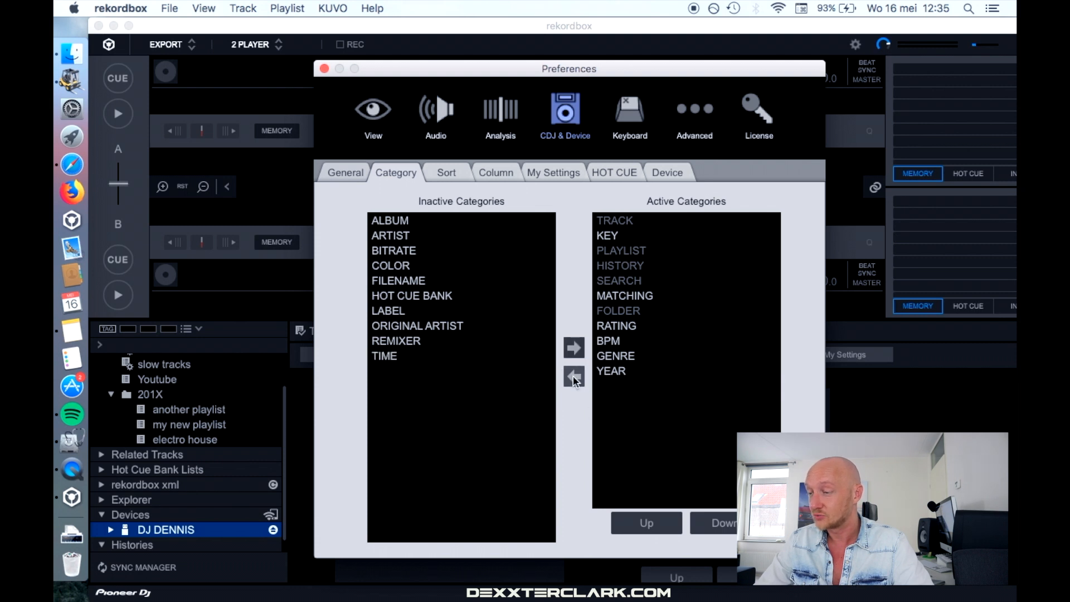
pyautogui.click(613, 373)
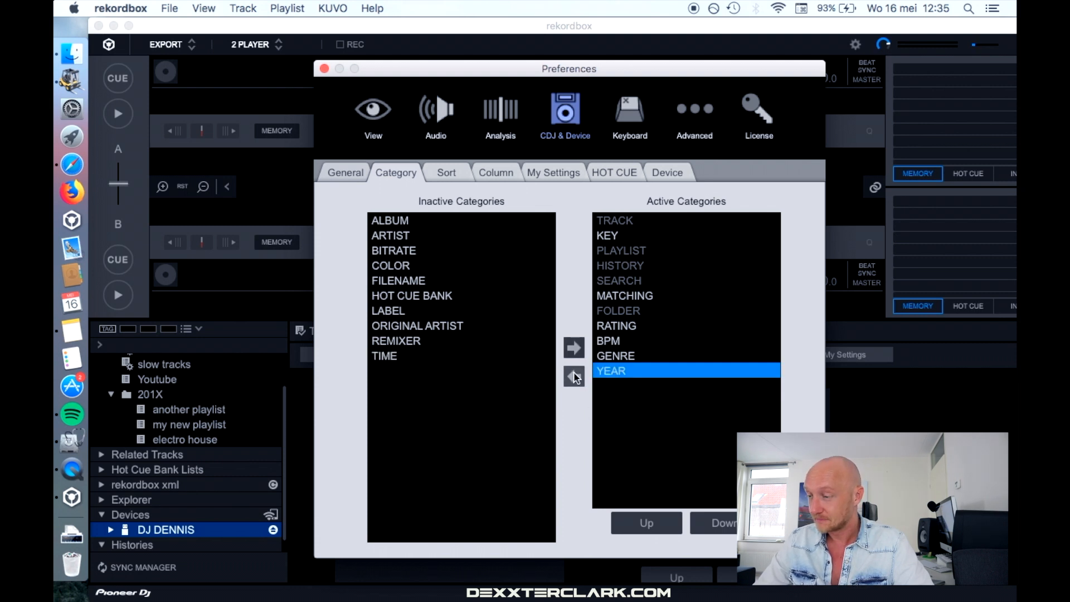
pyautogui.click(574, 376)
# Move the GENRE category up to the first place of the active categories, above TRACK
pyautogui.click(619, 355)
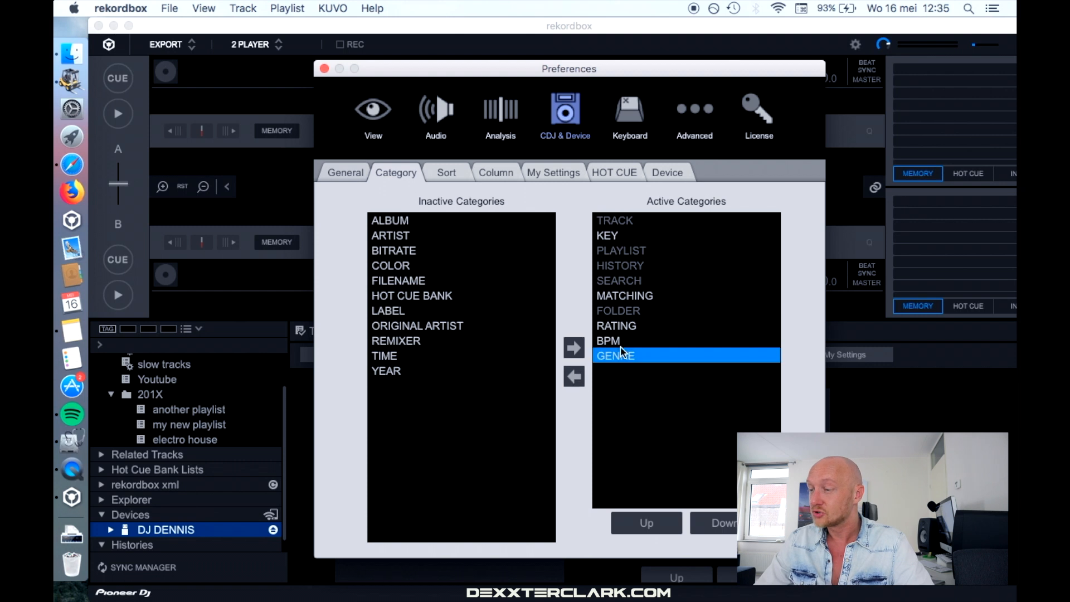
pyautogui.click(671, 524)
pyautogui.click(671, 524)
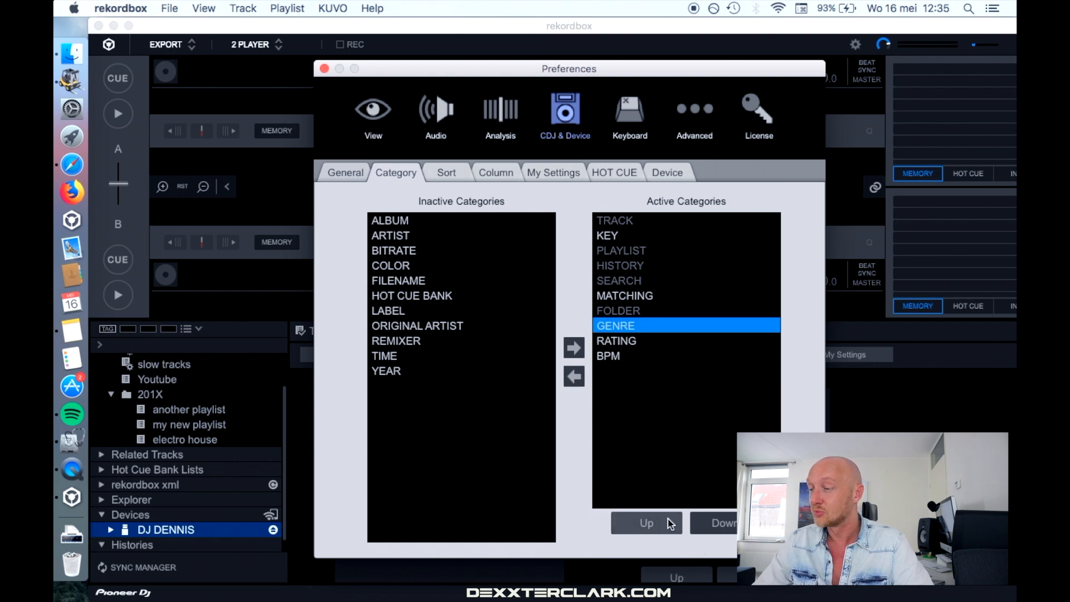
pyautogui.click(671, 524)
pyautogui.click(670, 524)
pyautogui.click(670, 524)
pyautogui.click(670, 524)
pyautogui.click(670, 524)
pyautogui.click(670, 524)
pyautogui.click(670, 524)
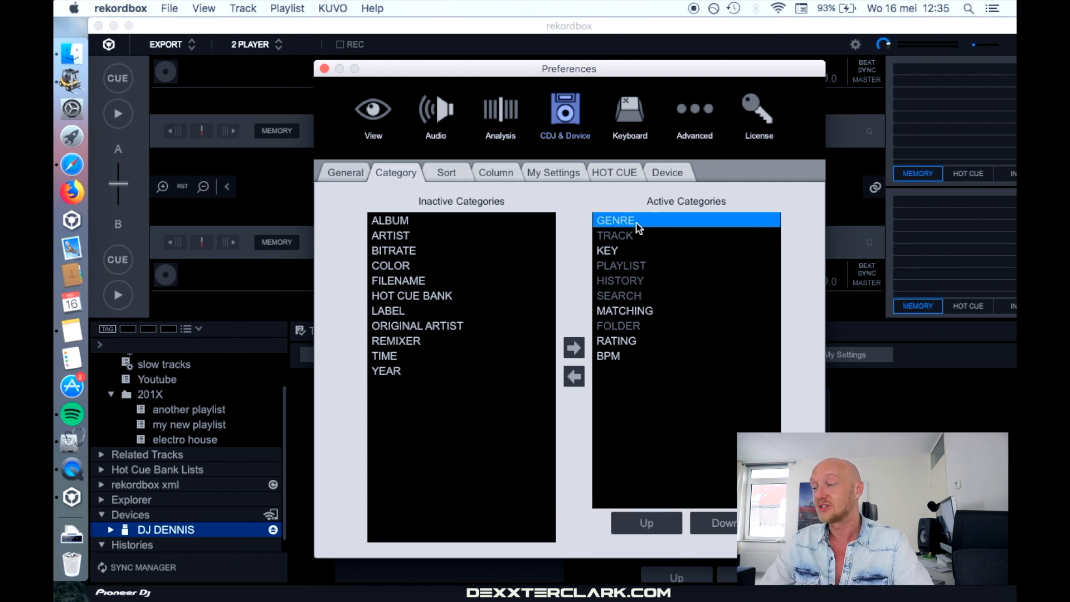
# Move the GENRE category back down to the end of the active categories, below BPM
pyautogui.click(730, 526)
pyautogui.click(730, 526)
pyautogui.click(730, 526)
pyautogui.click(730, 526)
pyautogui.click(730, 526)
pyautogui.click(730, 526)
pyautogui.click(730, 526)
pyautogui.click(730, 526)
pyautogui.click(730, 526)
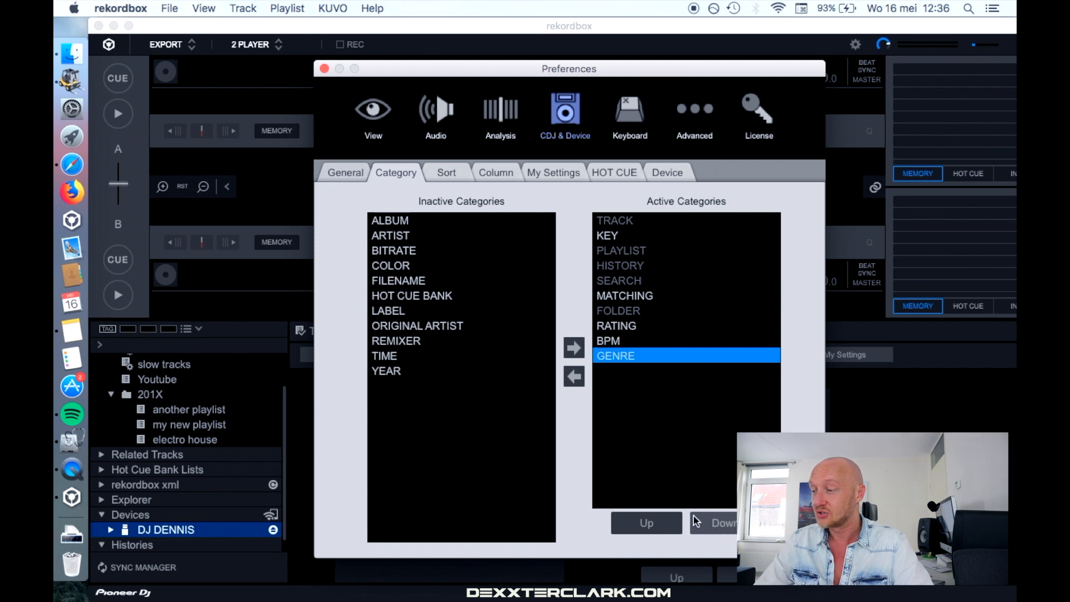
# Move BPM above RATING in the active categories, and move RATING back above BPM
pyautogui.click(633, 335)
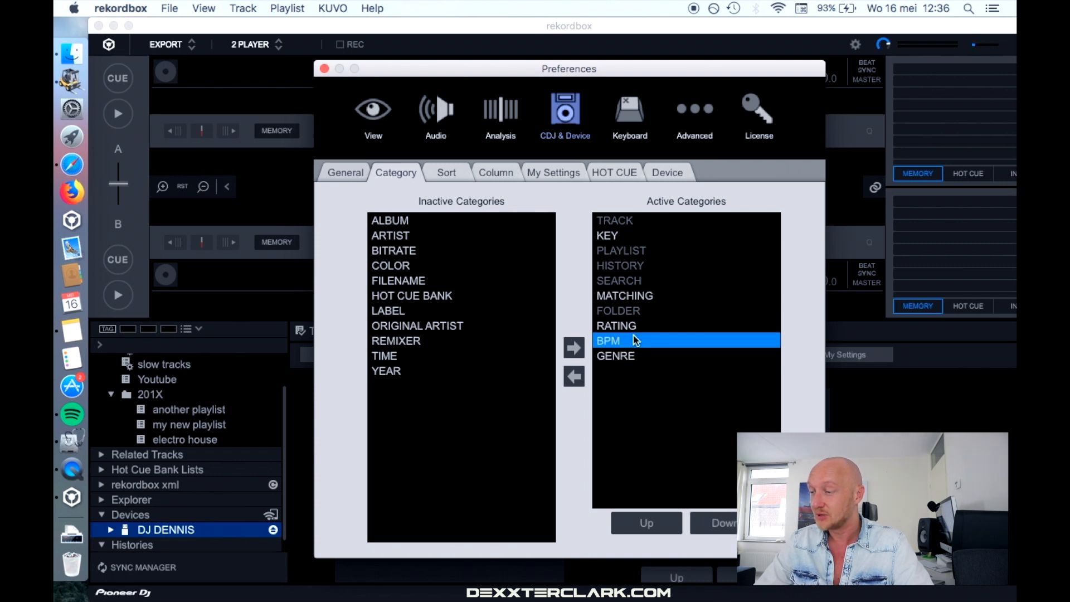
pyautogui.click(663, 527)
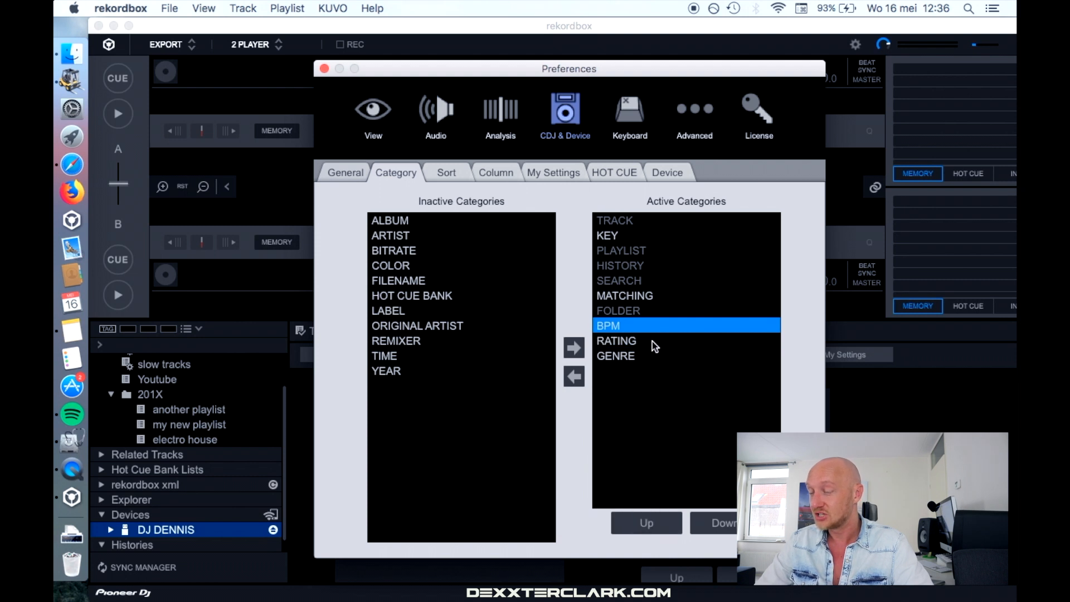
pyautogui.click(652, 341)
pyautogui.click(648, 521)
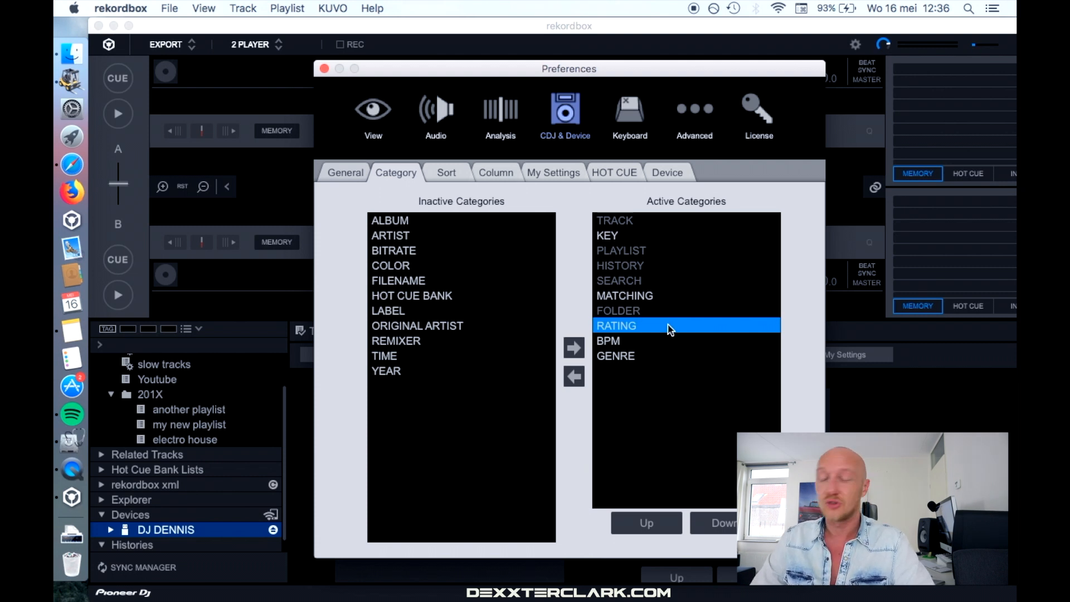
# Review the CDJ sort options in the preferences and select KEY among the active ones
pyautogui.click(453, 176)
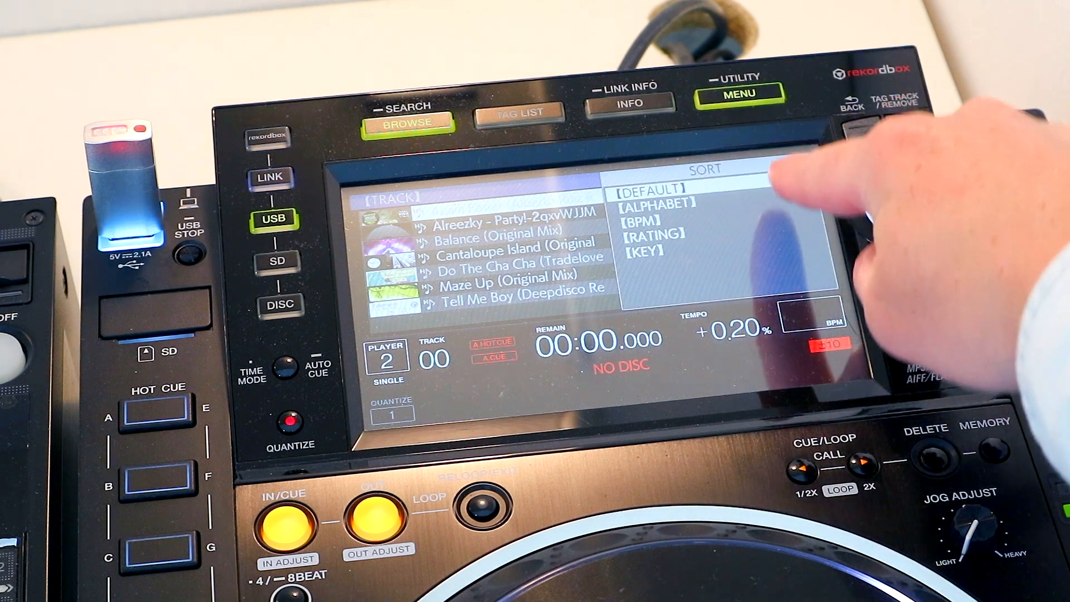
pyautogui.scroll(-4, 886, 206)
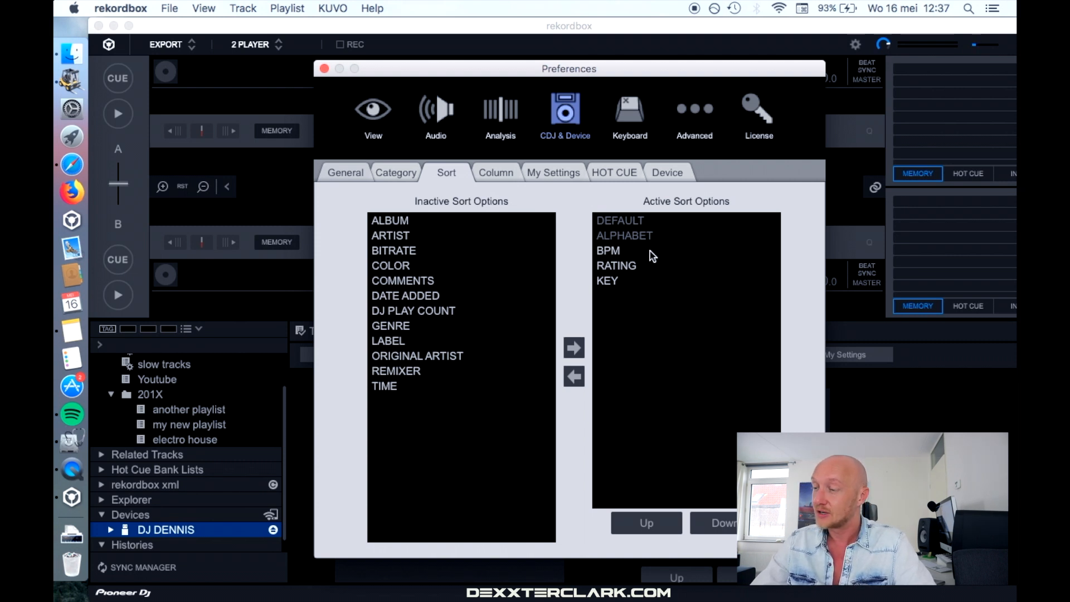
pyautogui.click(639, 280)
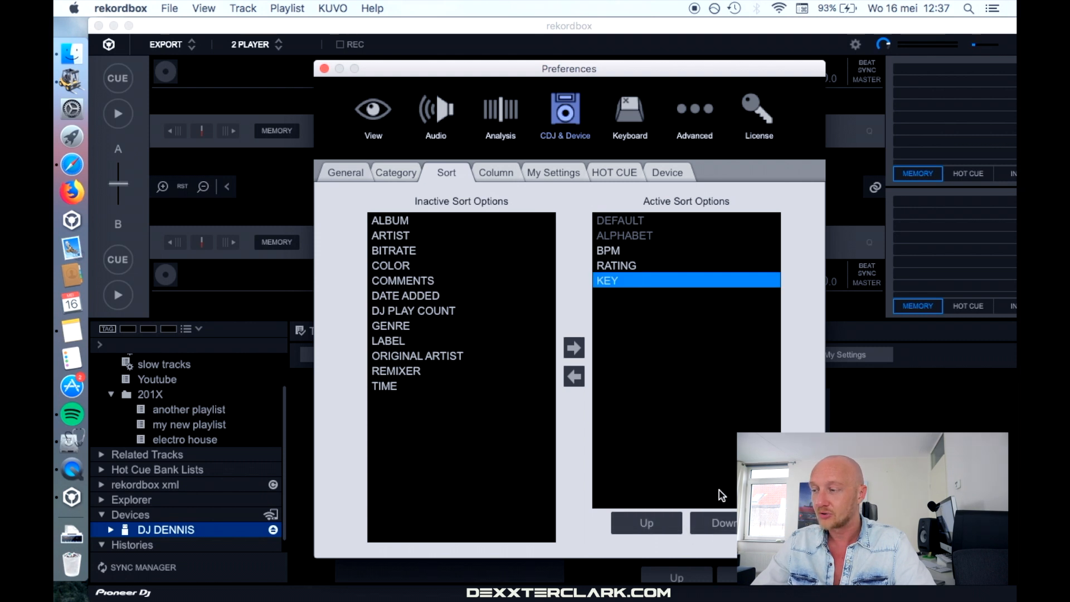
# Try KEY as the column item shown next to the track name on the CDJ, and settle on BPM
pyautogui.click(485, 172)
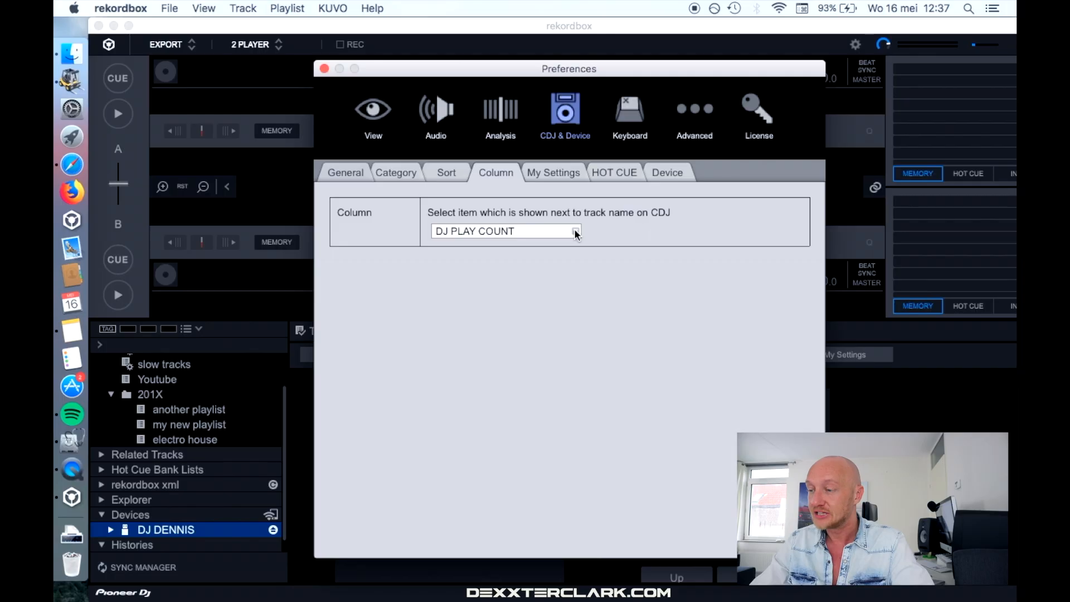
pyautogui.click(574, 230)
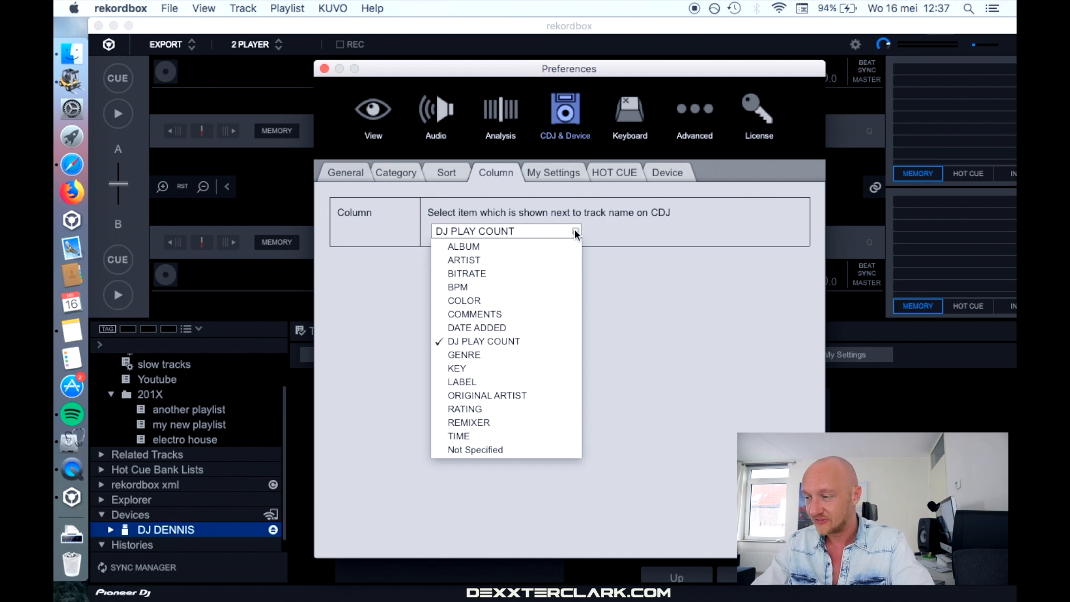
pyautogui.click(533, 368)
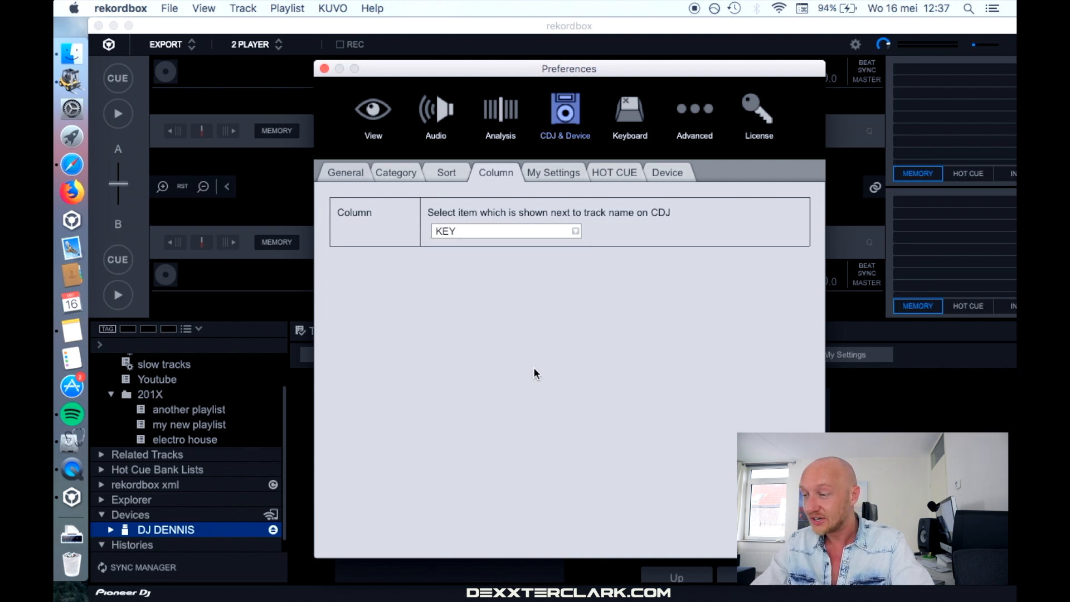
pyautogui.click(554, 233)
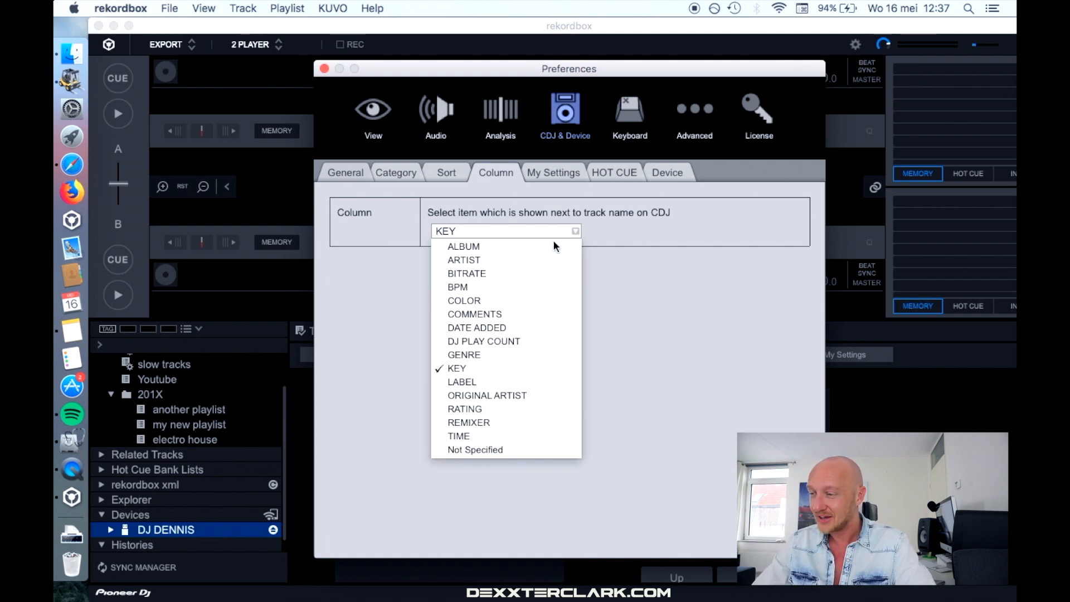
pyautogui.click(540, 292)
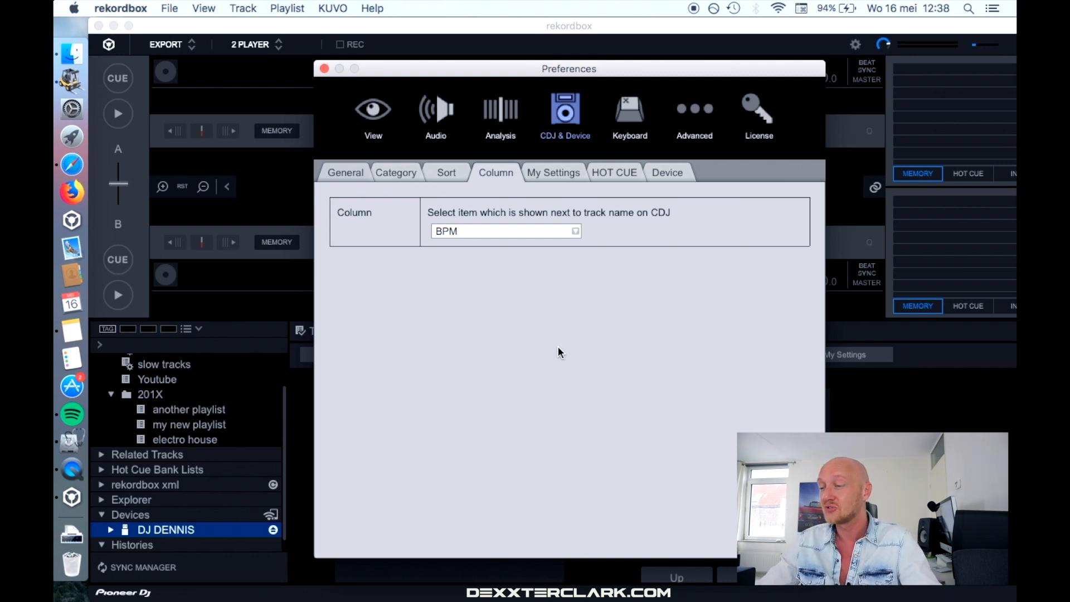
# Check the General page, close the preferences and set the NAAMLOOS device's background color to Red
pyautogui.click(337, 170)
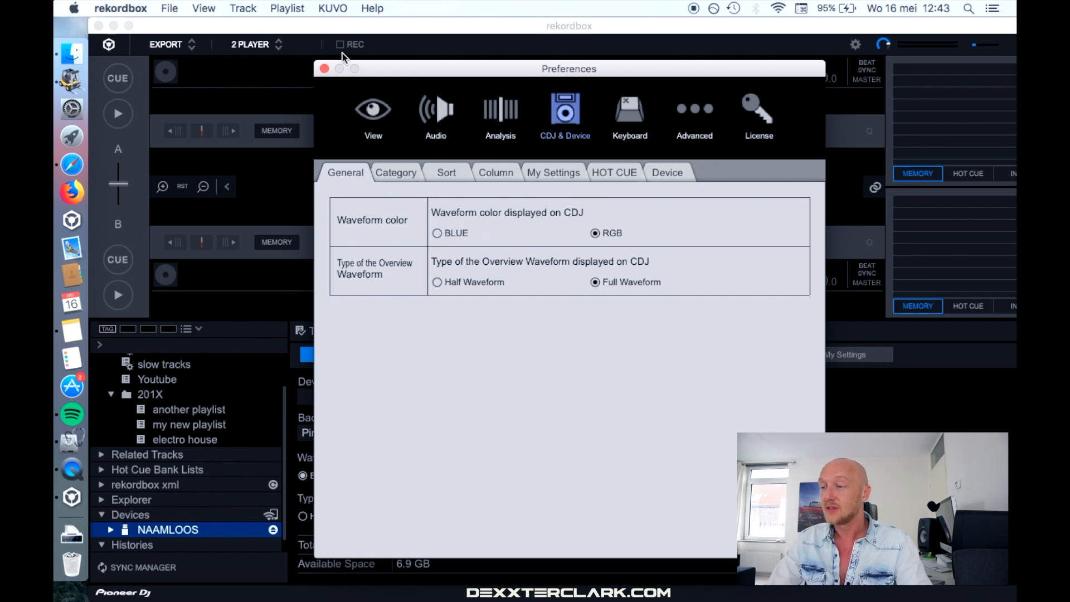
pyautogui.click(324, 69)
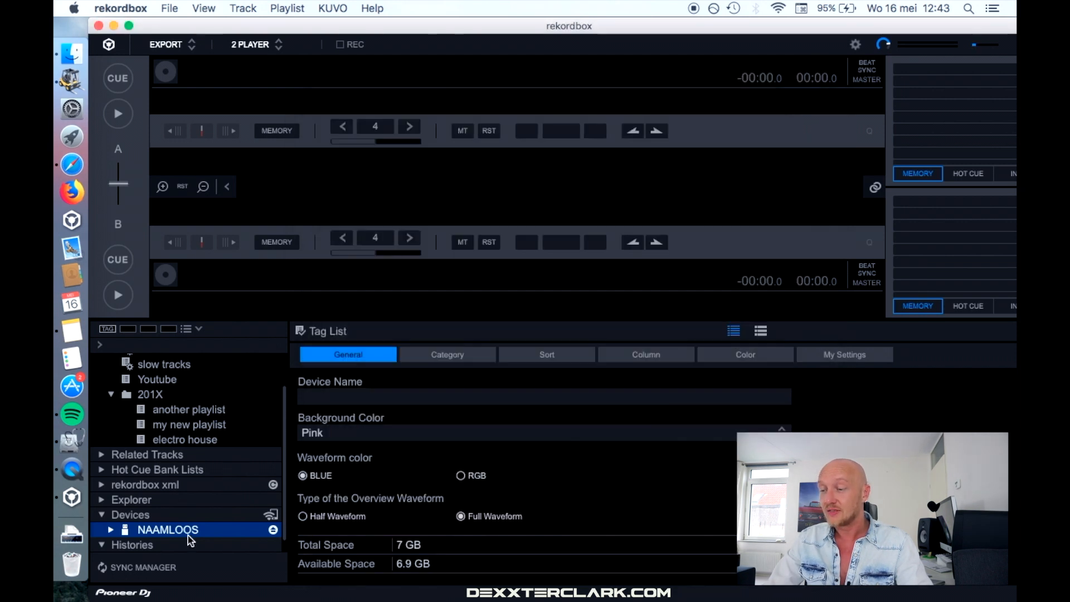
pyautogui.click(206, 532)
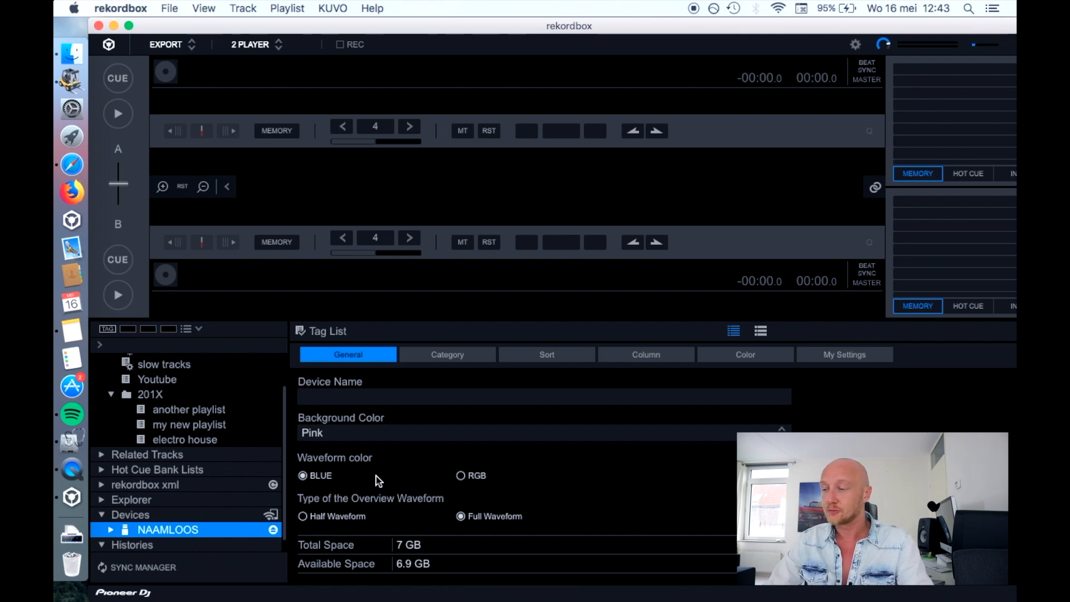
pyautogui.click(388, 439)
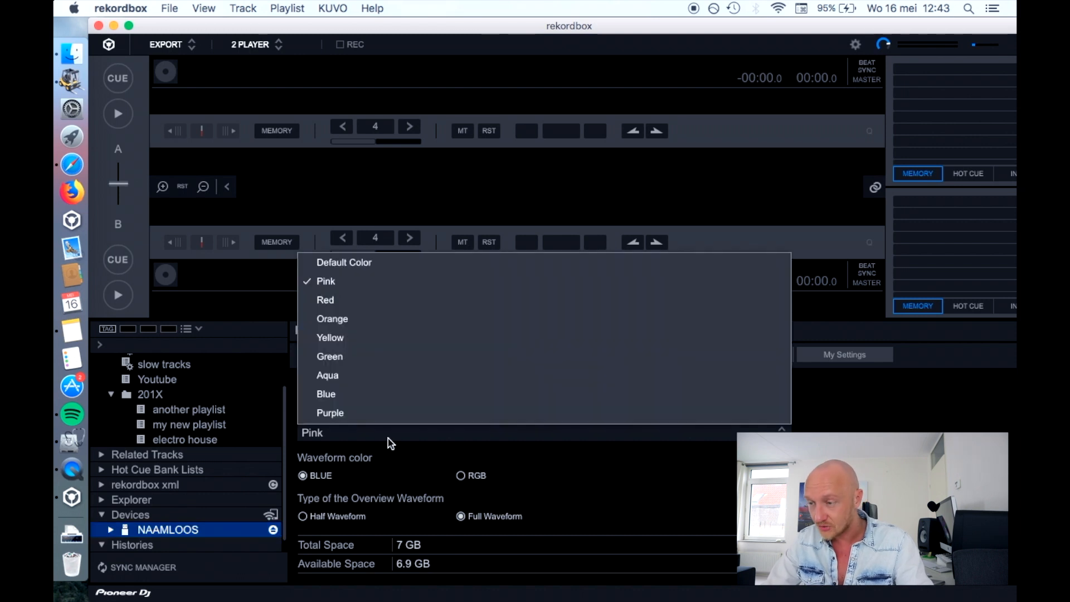
pyautogui.click(376, 304)
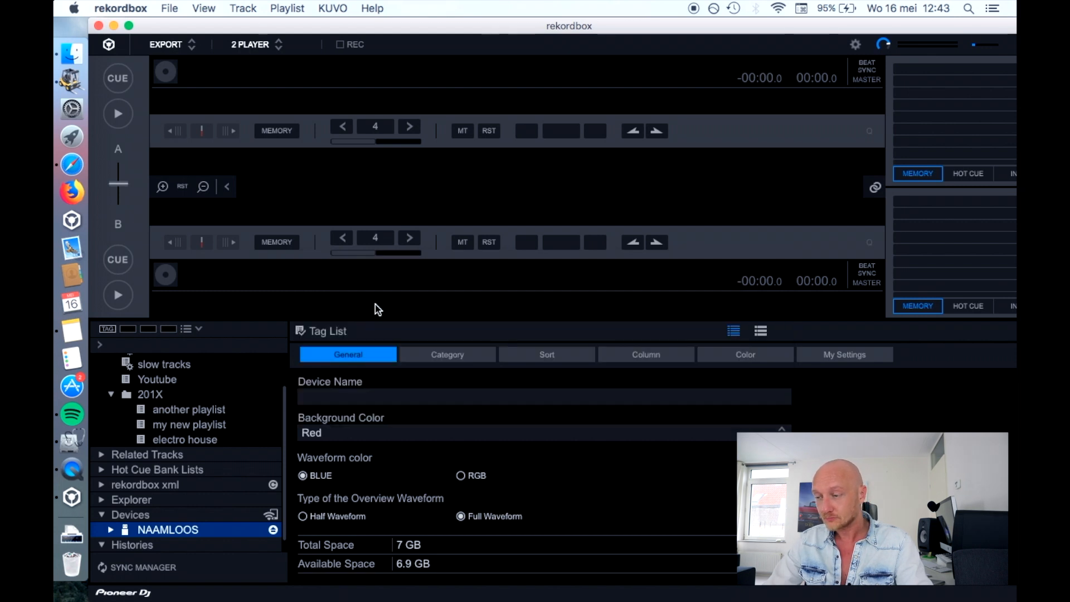